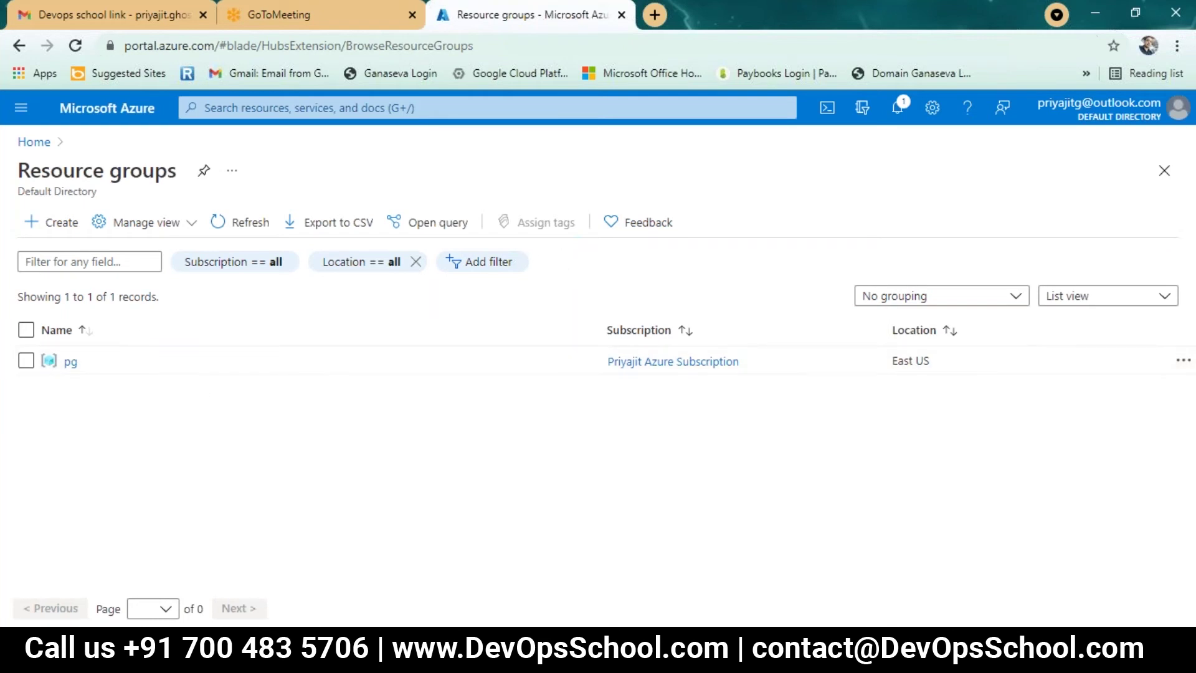
Start creating a new storage account from the Storage accounts service and review its subscription and resource group details.
left_click(34, 142)
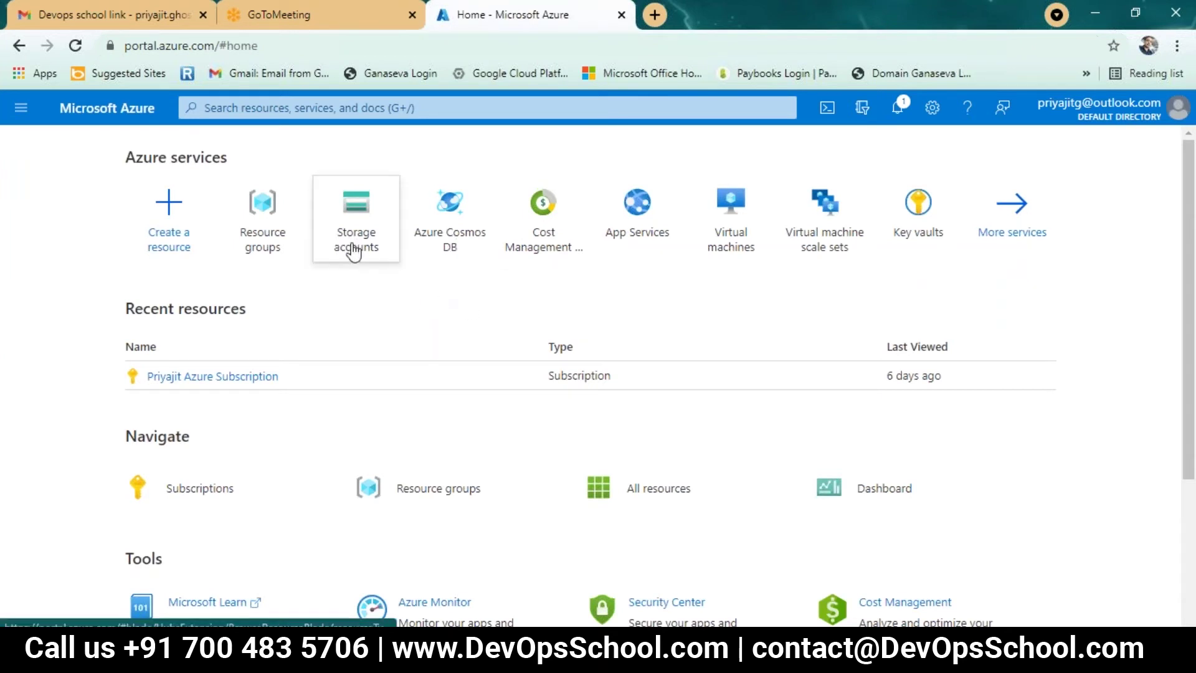
left_click(350, 250)
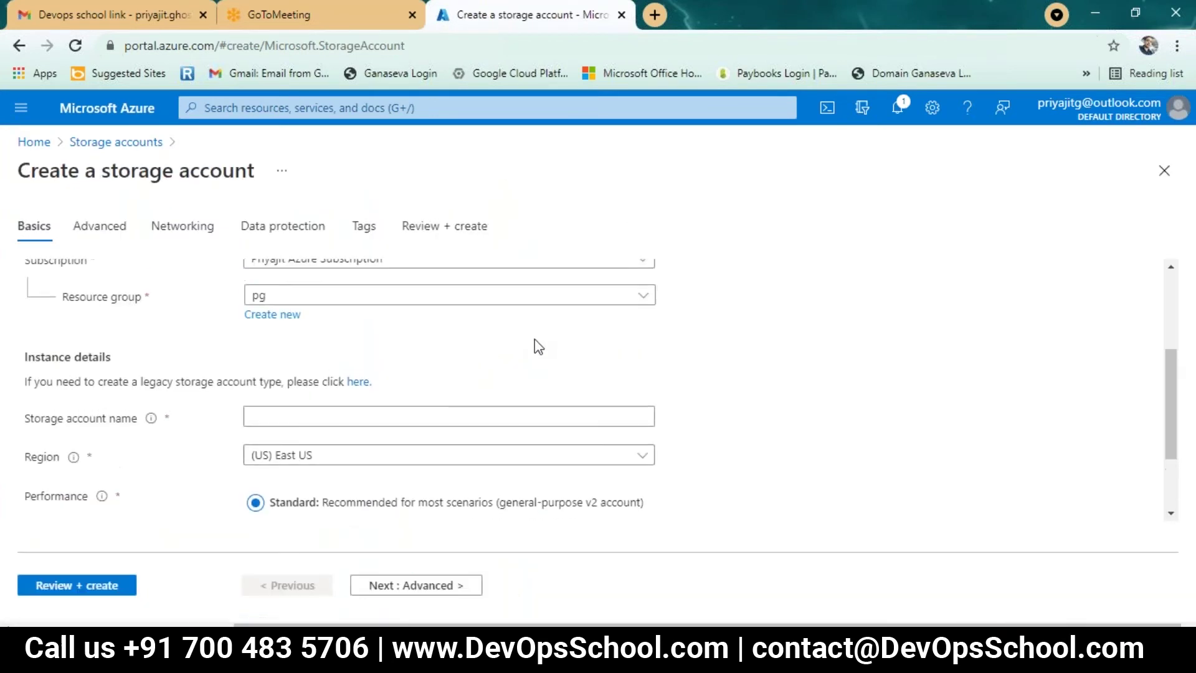
scroll(534, 340, "up", 3)
scroll(527, 367, "down", 3)
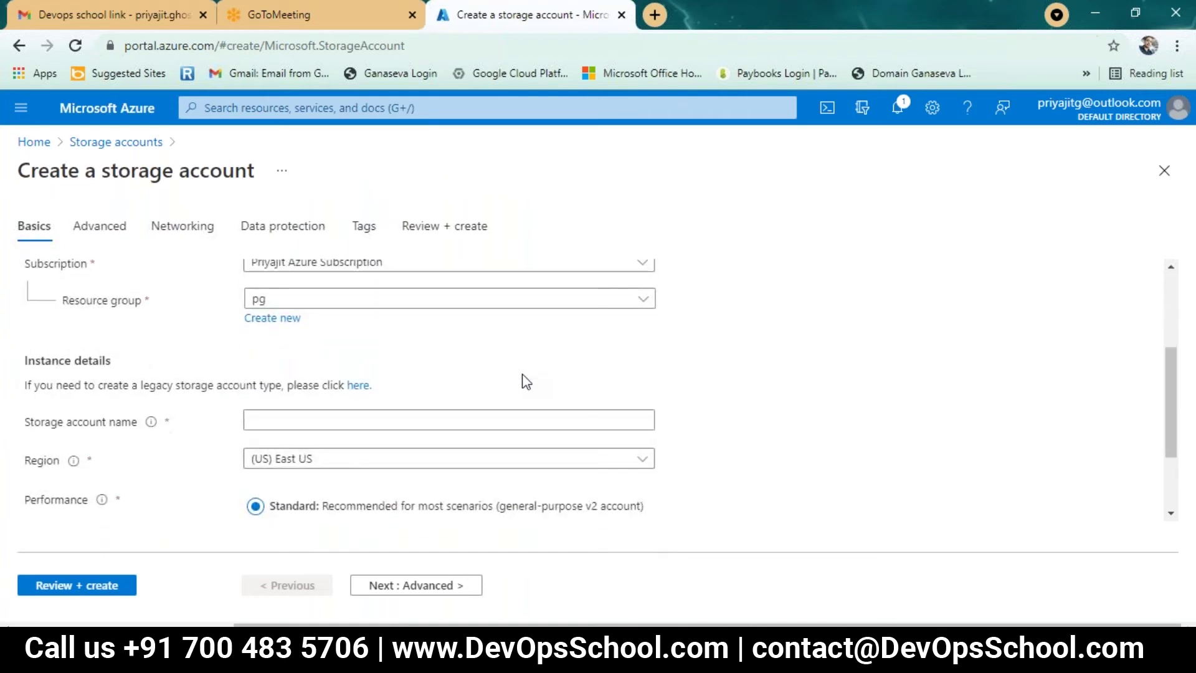
scroll(523, 373, "up", 3)
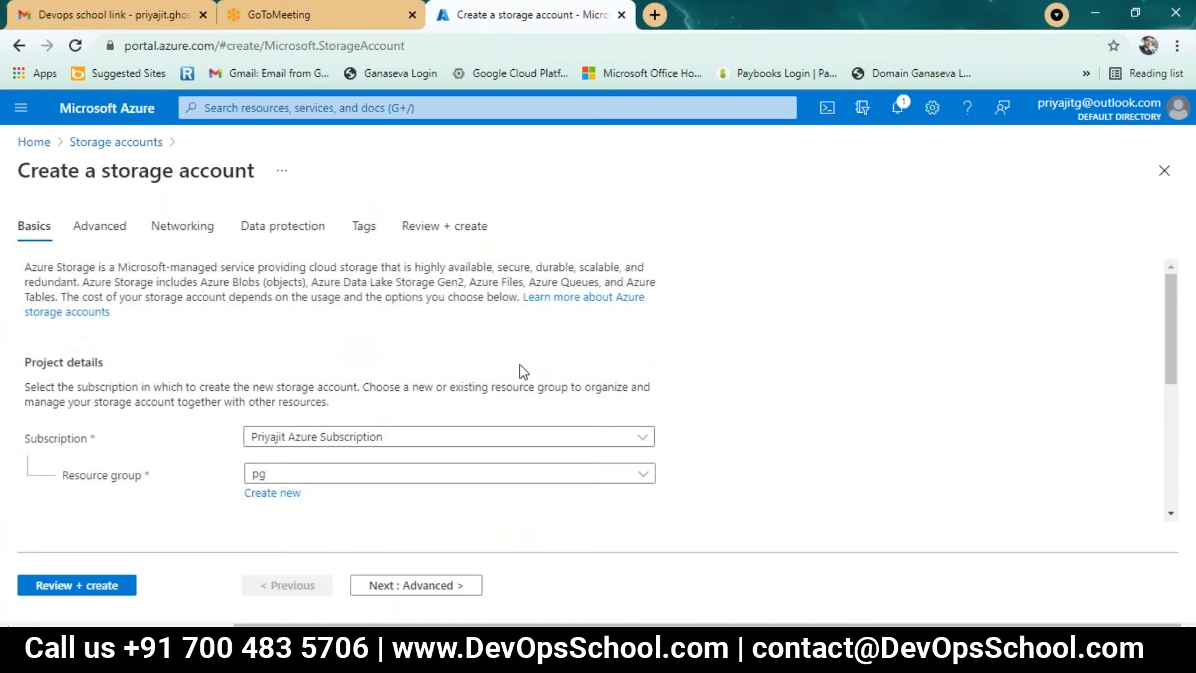
scroll(456, 374, "down", 5)
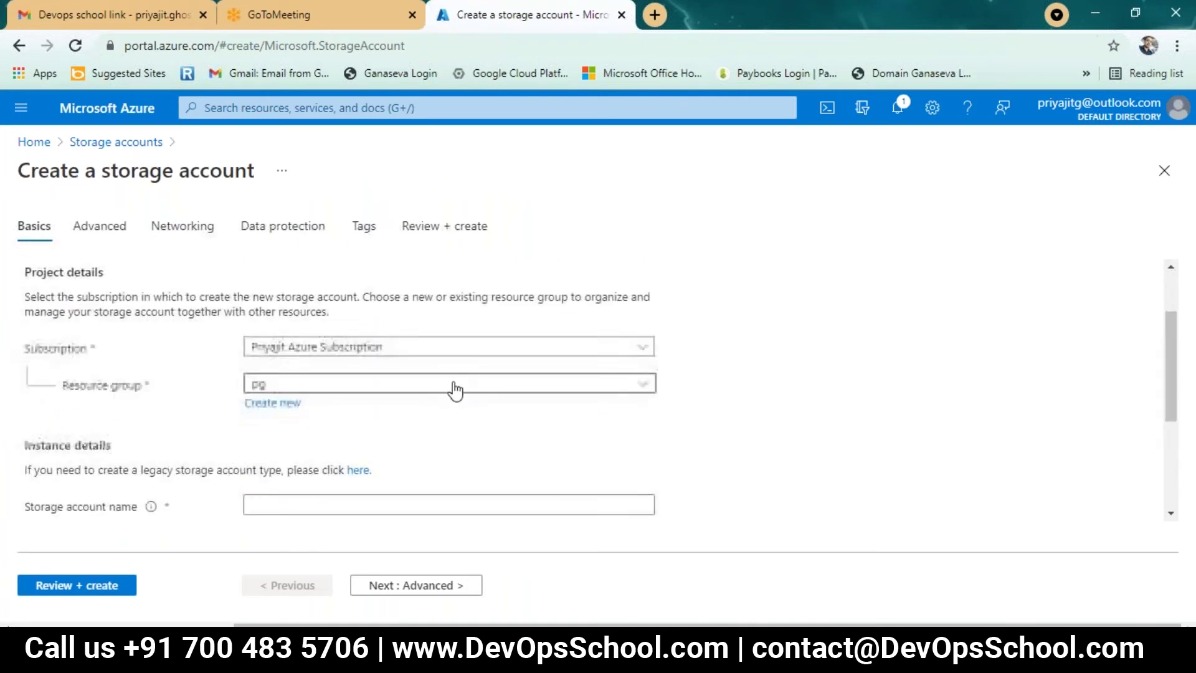
Enter pgstorage as the storage account name in the instance details.
left_click(350, 334)
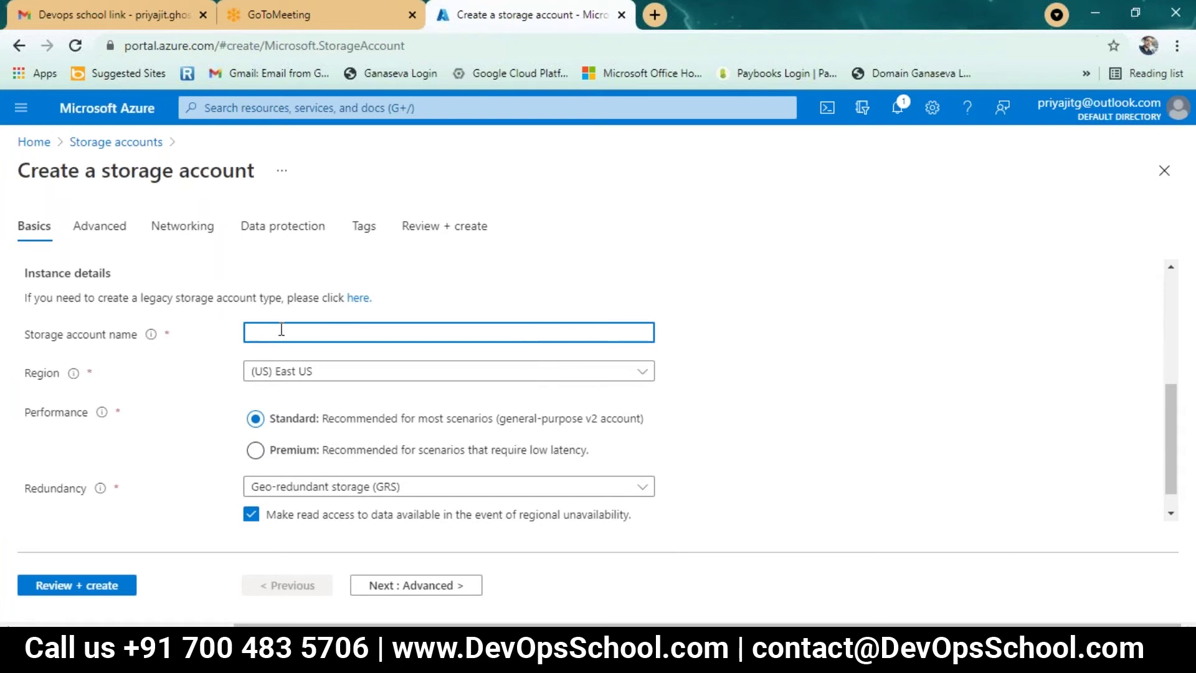
type("pg")
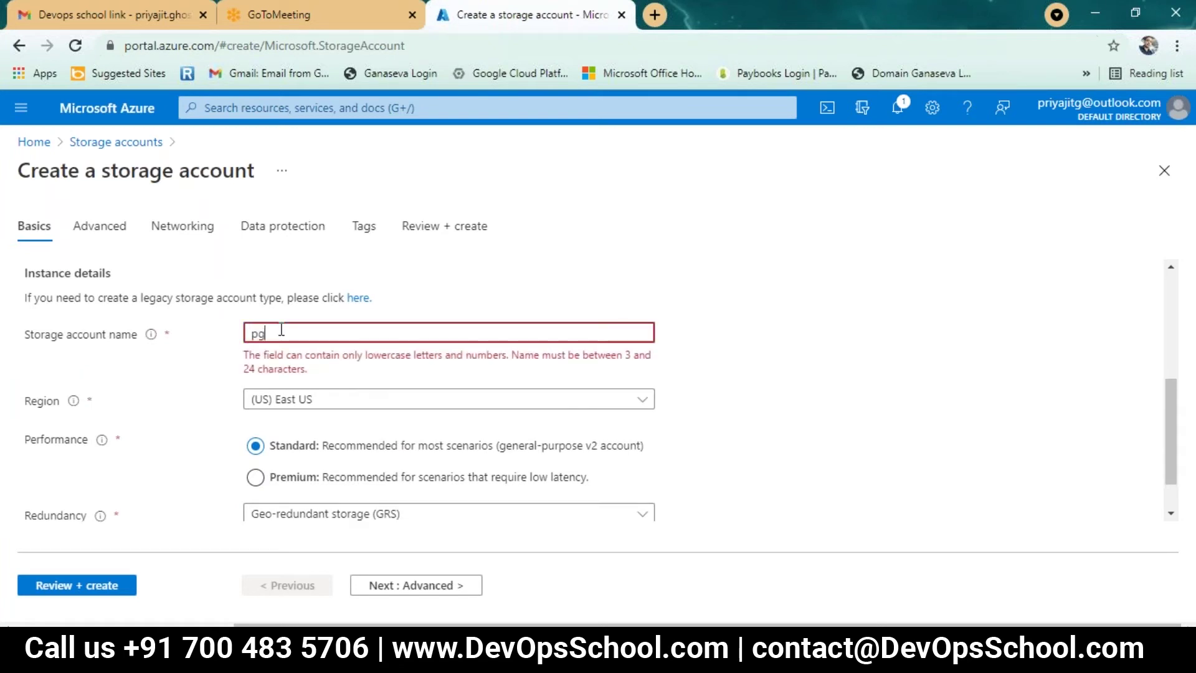
type("storg")
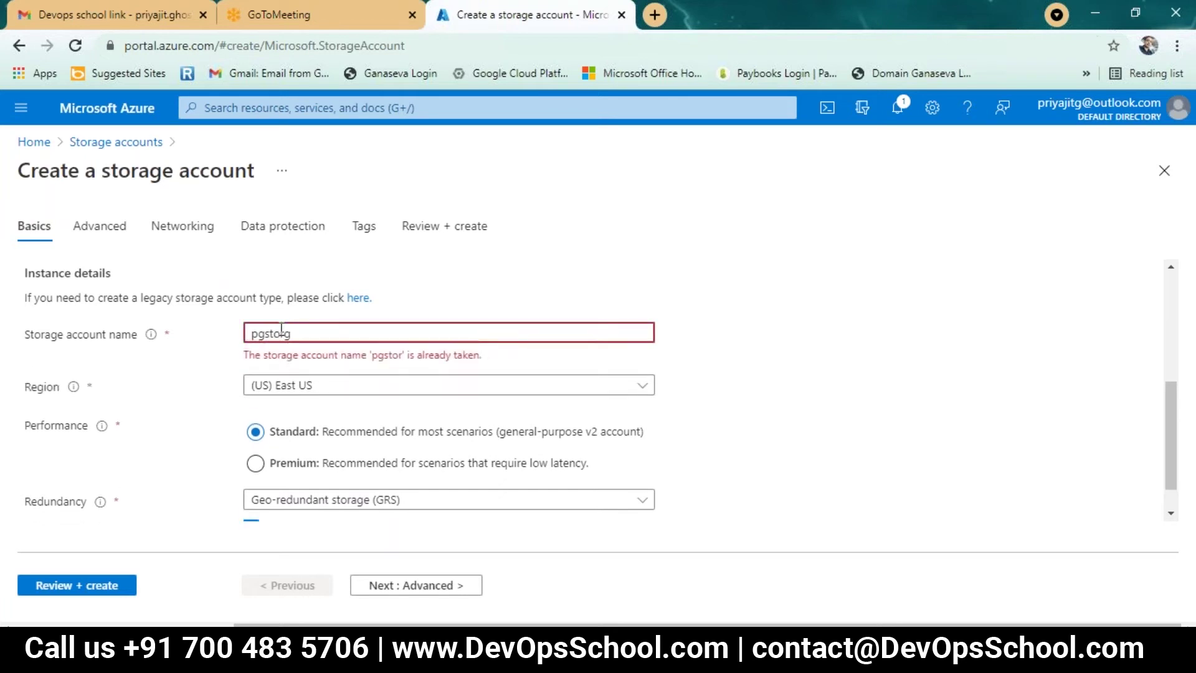
key("BackSpace")
type("ag")
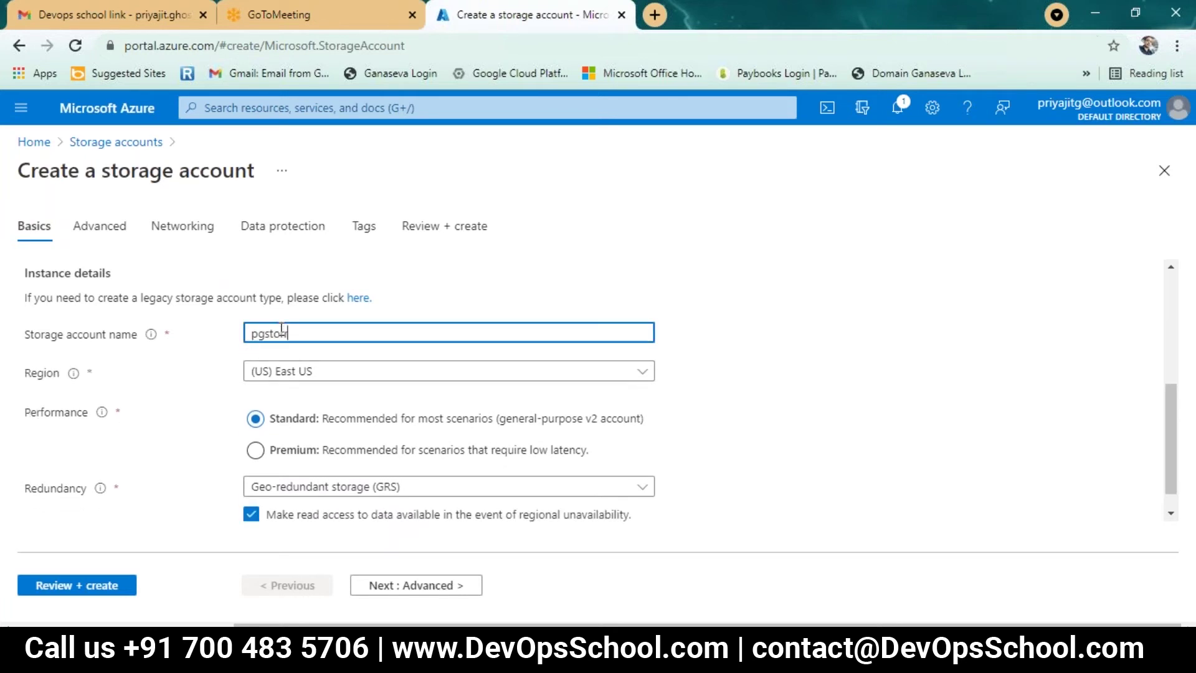
type("e")
left_click(279, 335)
key("Delete")
scroll(459, 393, "down", 1)
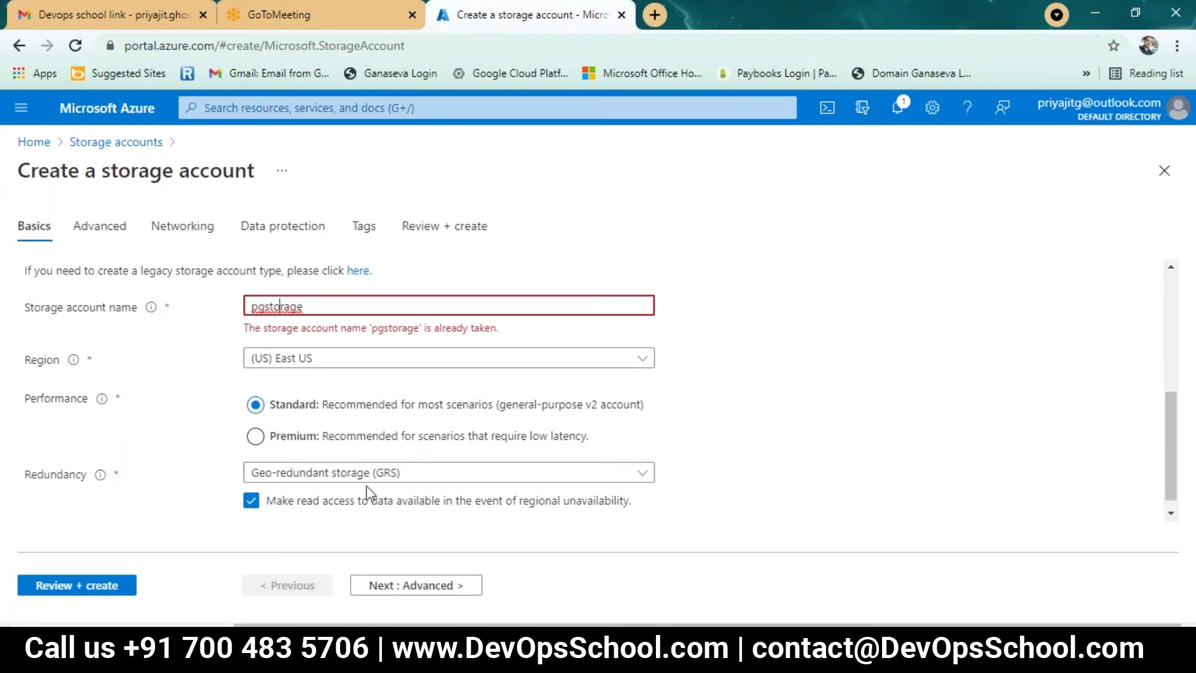
Set the redundancy to Geo-redundant storage (GRS) with read access to data available in the event of regional unavailability.
scroll(454, 477, "down", 1)
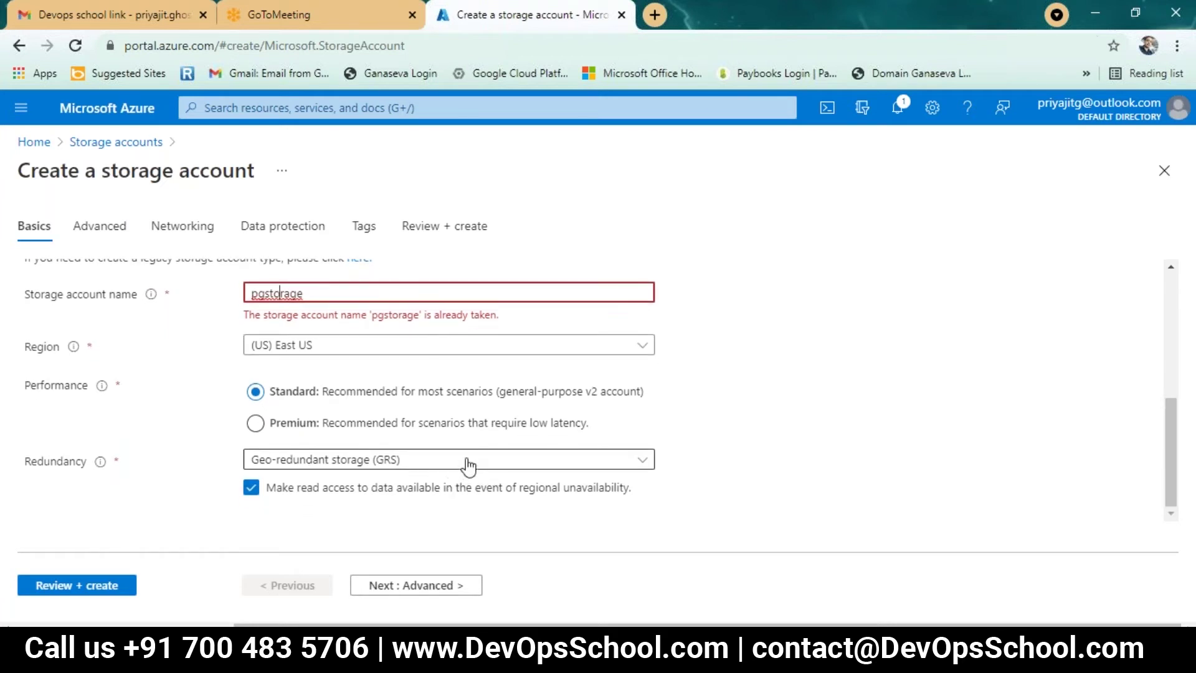
left_click(469, 462)
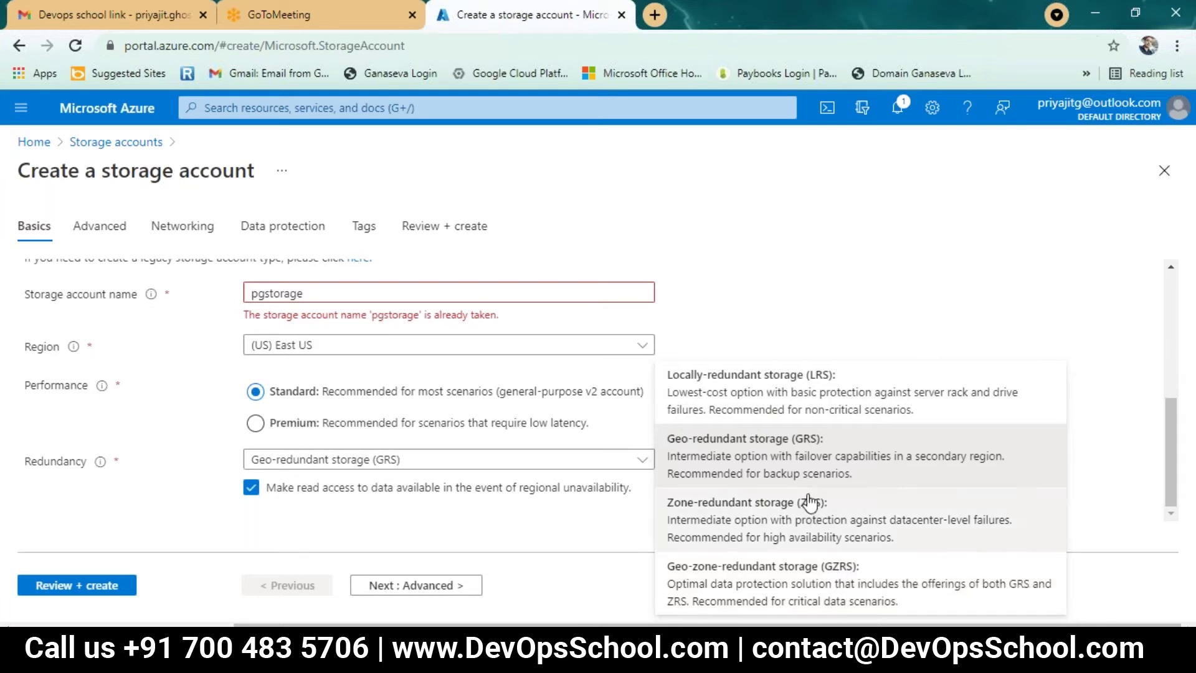
left_click(741, 464)
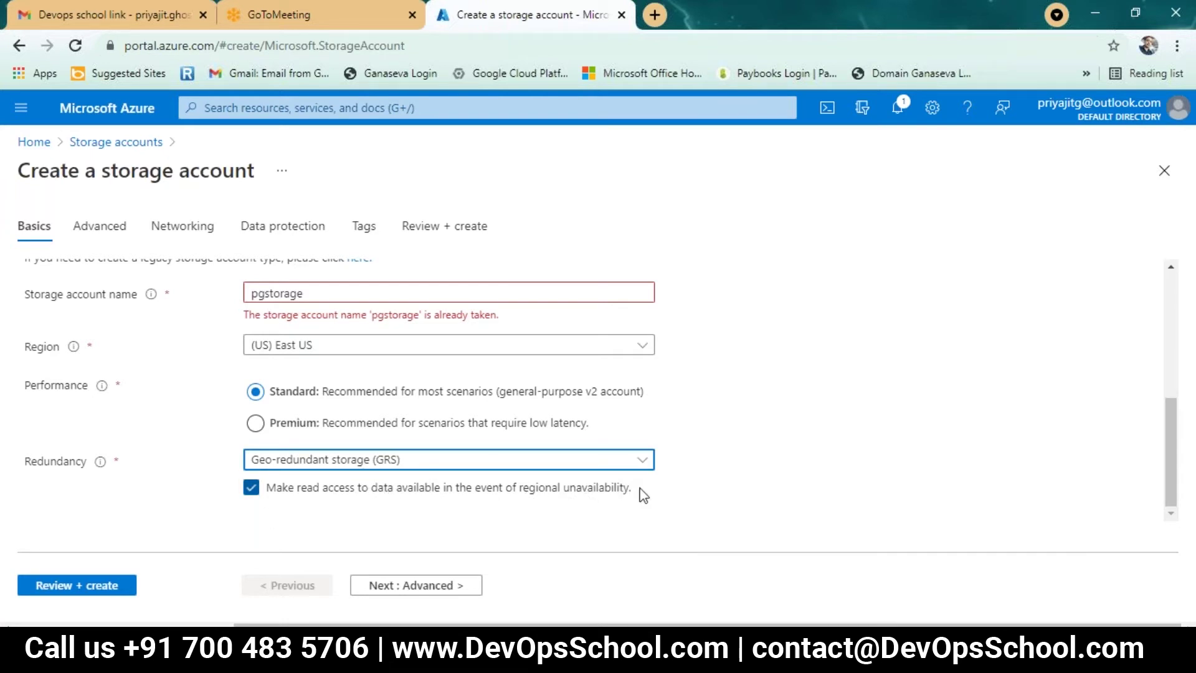
left_click(253, 493)
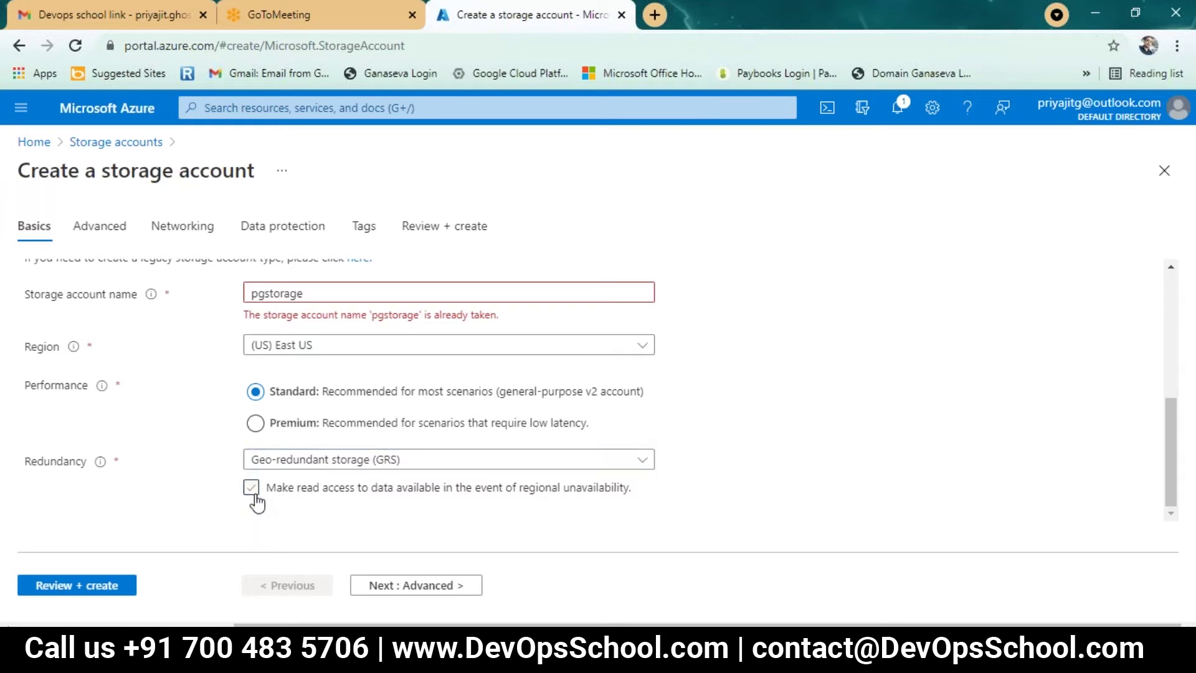
left_click(252, 493)
Change the storage account name to pgstoragenew.
scroll(377, 413, "up", 3)
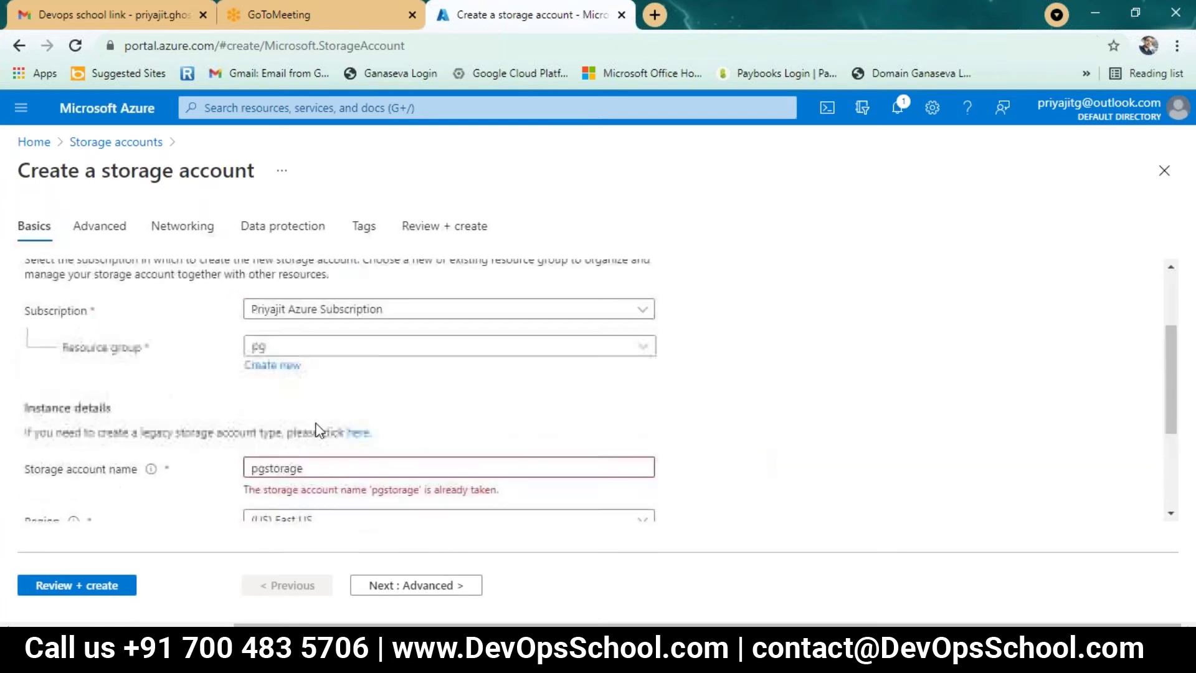
left_click(339, 464)
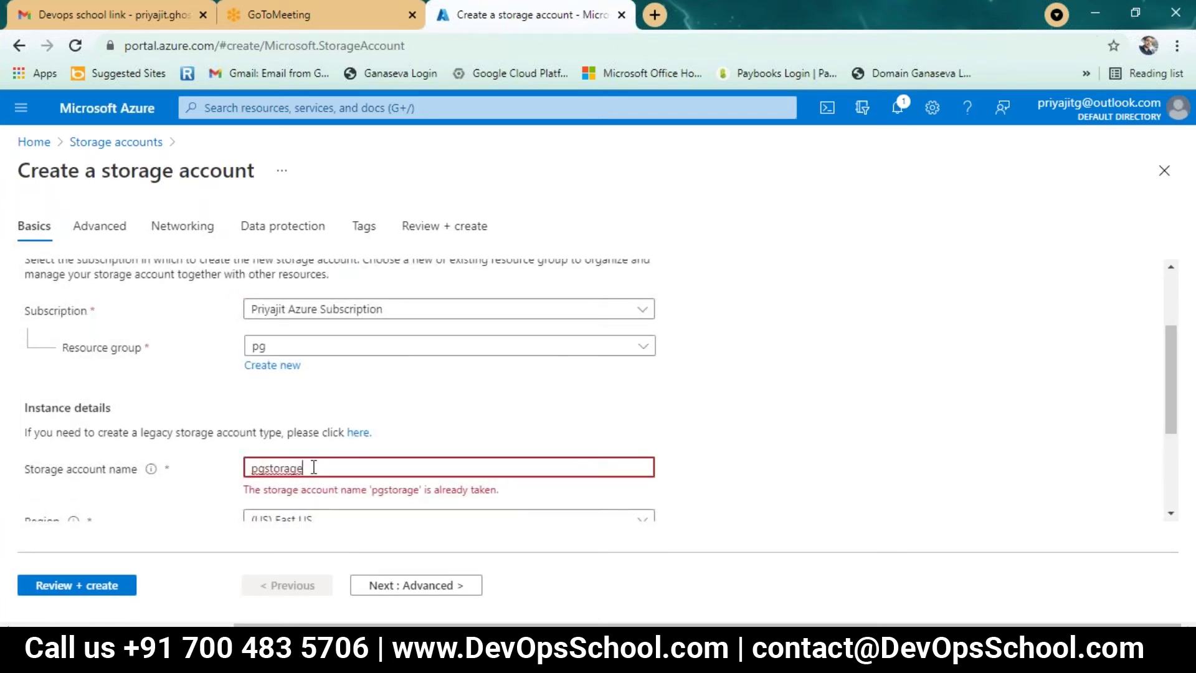
type("1")
scroll(720, 476, "down", 3)
key("BackSpace")
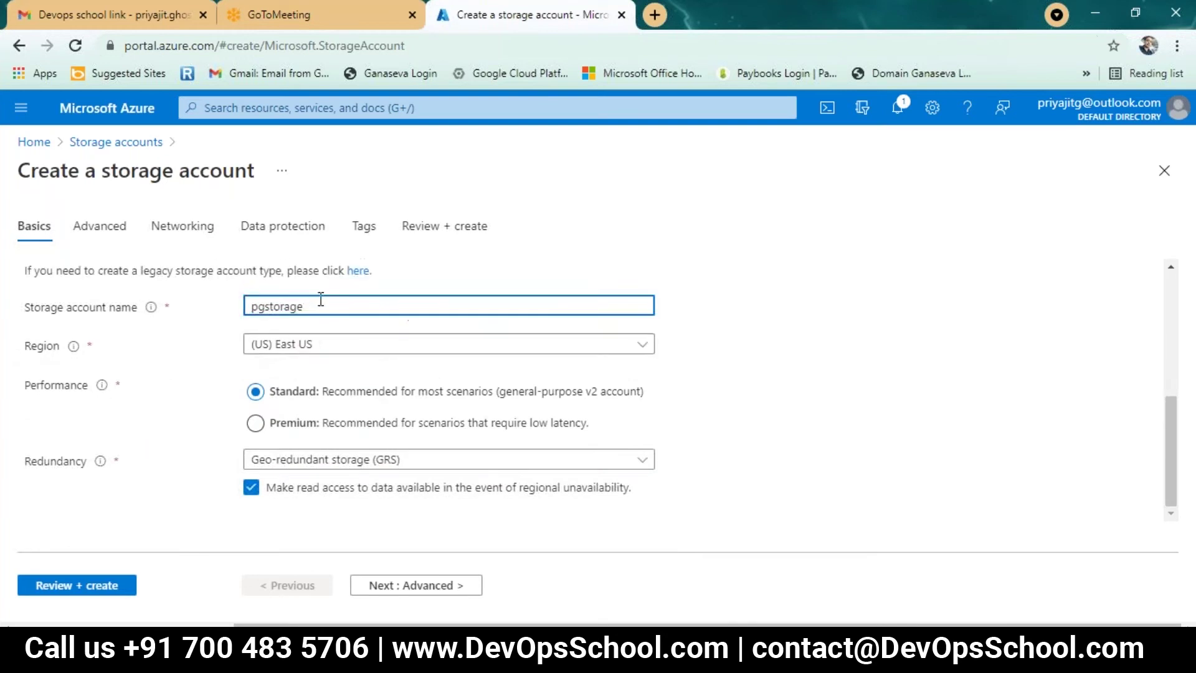
type("new")
left_click(724, 361)
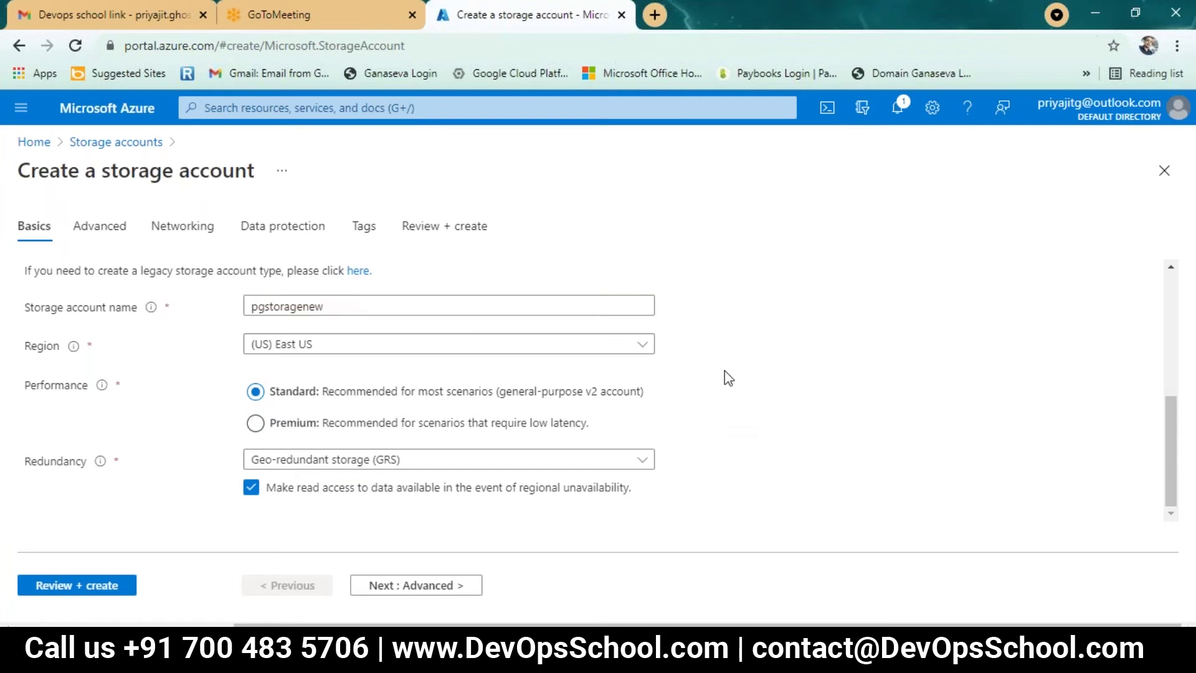
Proceed to the advanced settings and examine the security options for secure transfer, infrastructure encryption, blob public access and account key access.
left_click(441, 589)
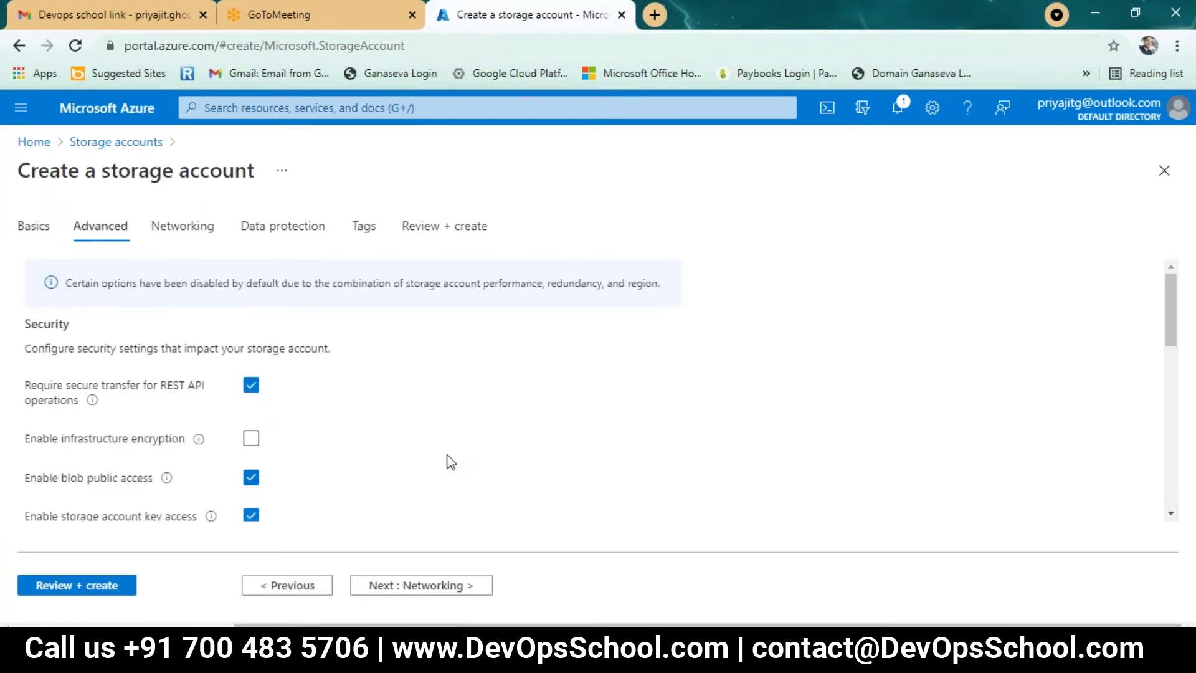
scroll(445, 422, "down", 1)
scroll(445, 422, "down", 1)
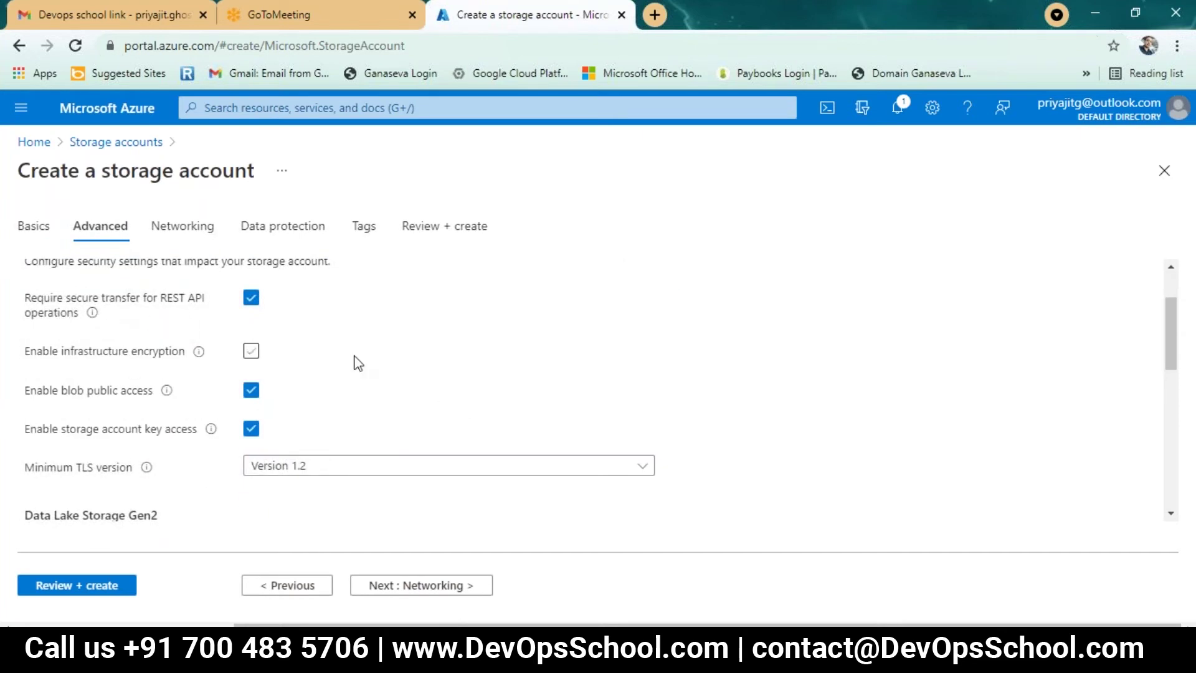
scroll(480, 411, "up", 1)
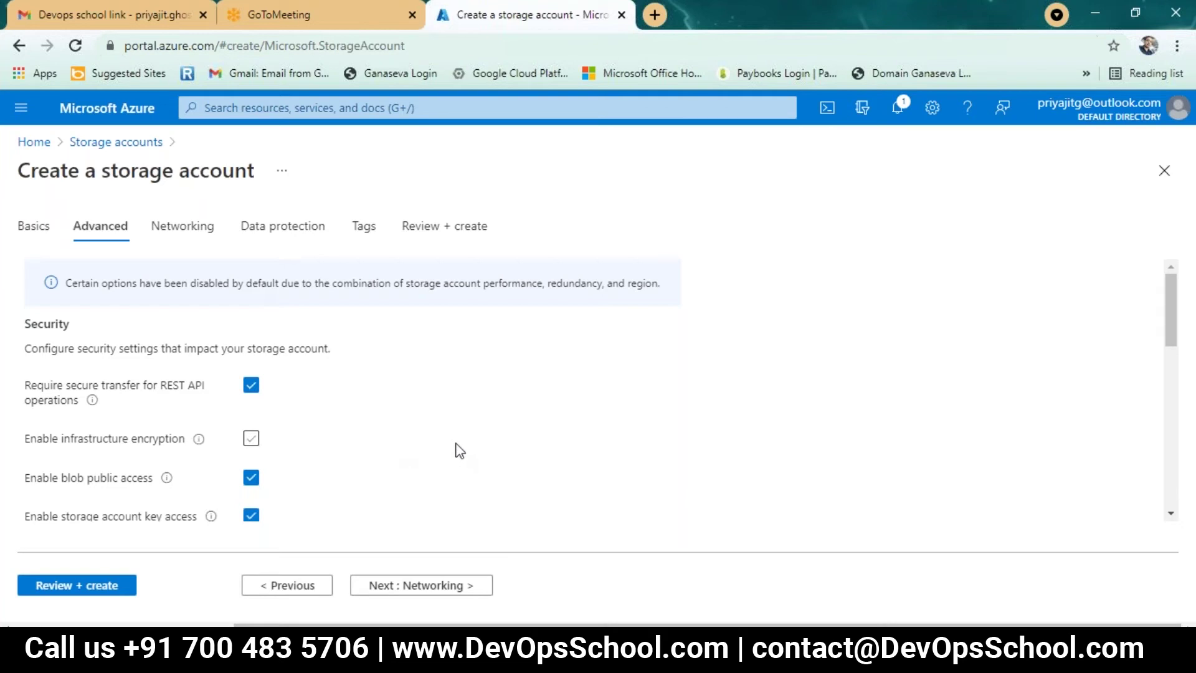
scroll(451, 447, "down", 2)
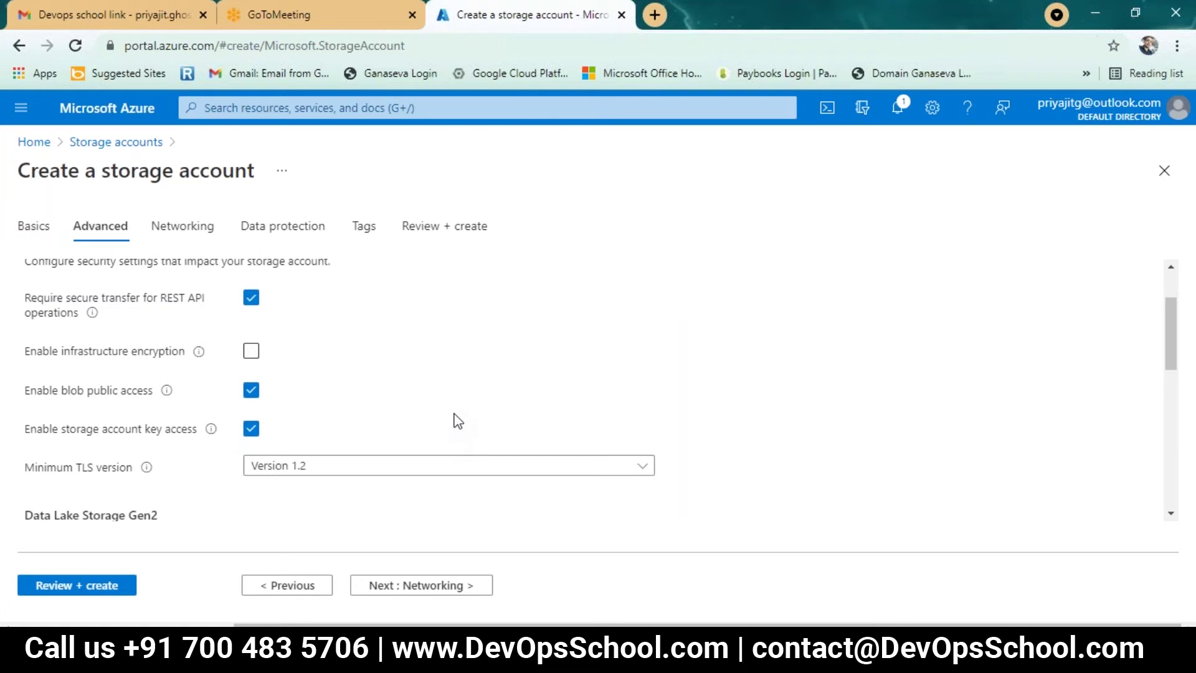
scroll(452, 403, "up", 2)
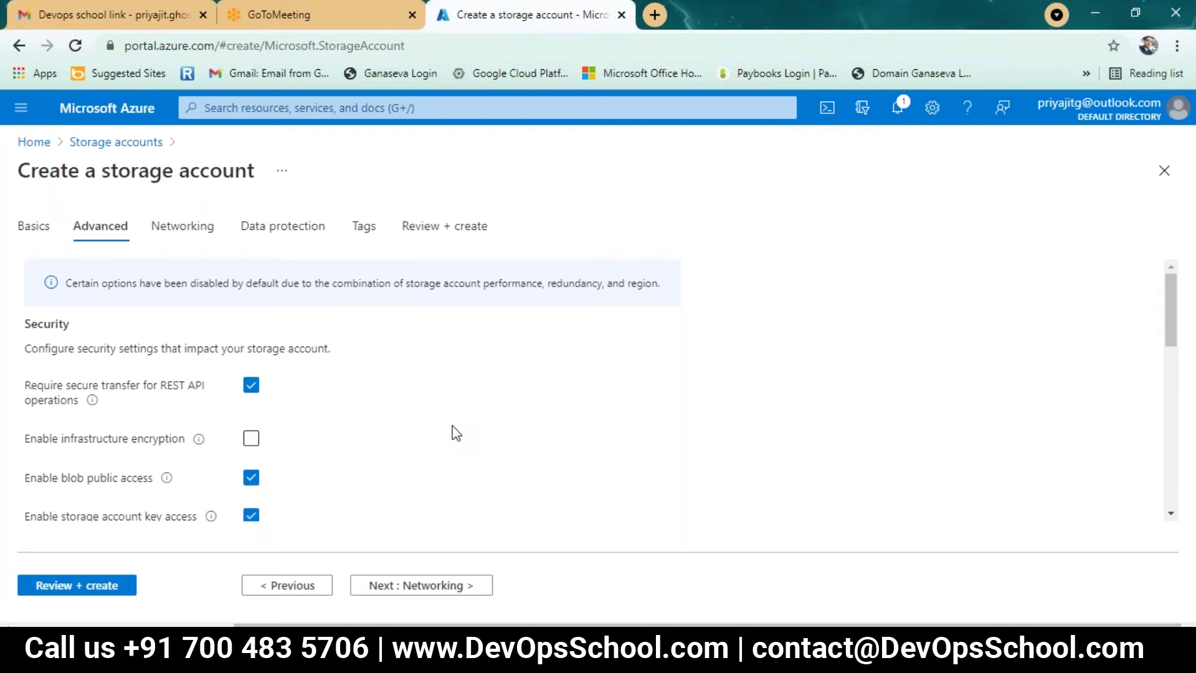
scroll(458, 429, "down", 2)
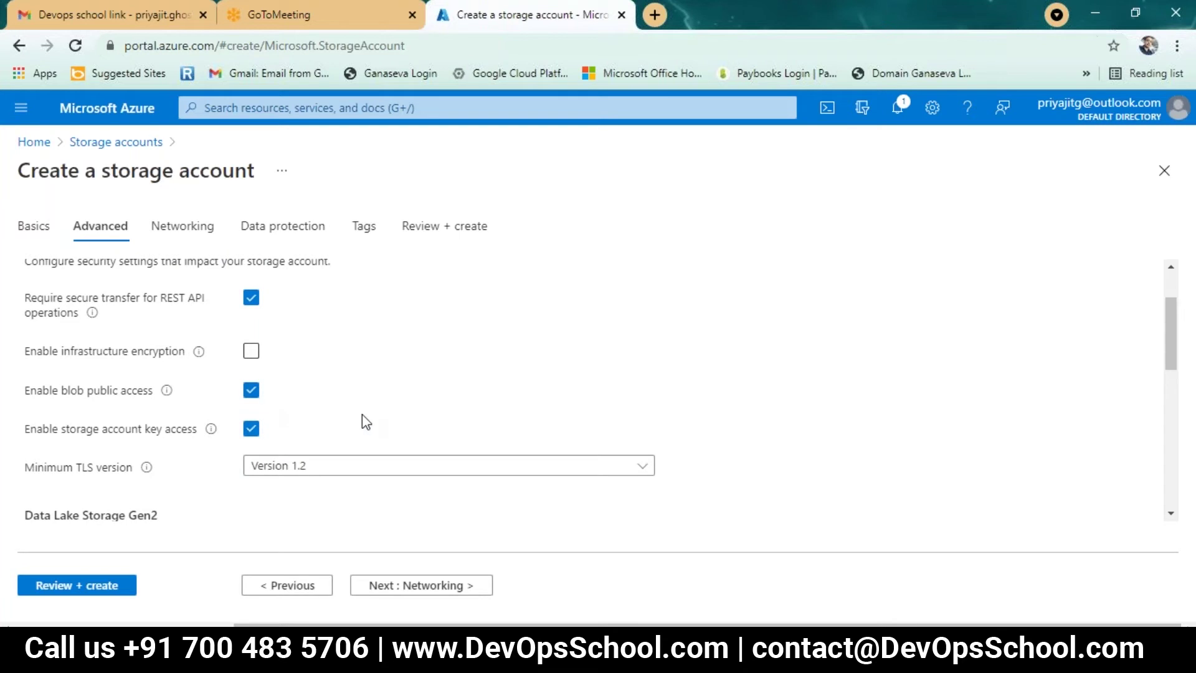
scroll(404, 473, "up", 2)
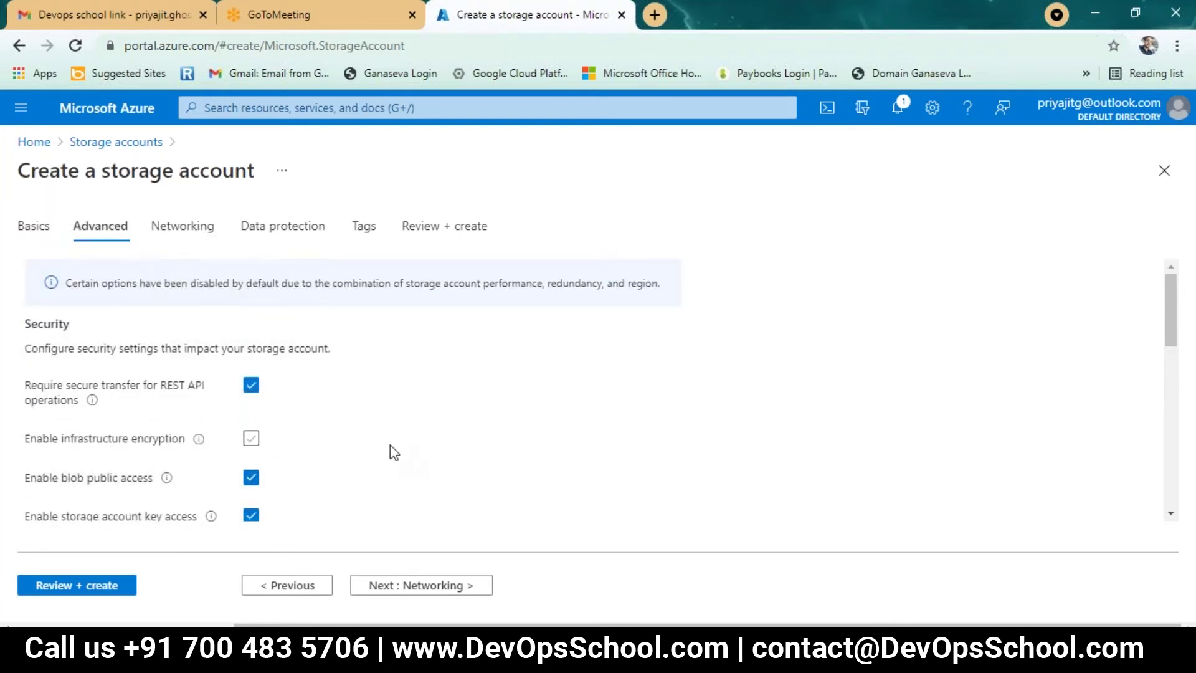
scroll(361, 445, "down", 2)
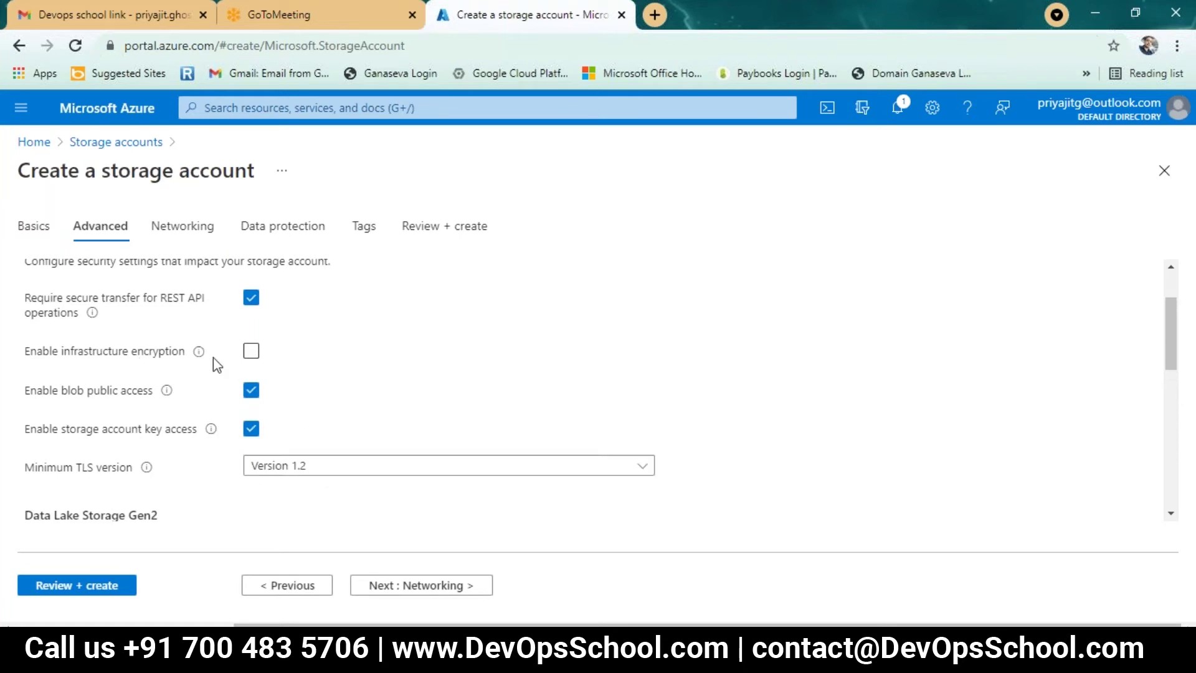
Try out the infrastructure encryption option and finish reviewing the advanced settings before proceeding to network connectivity.
left_click(252, 353)
left_click(253, 353)
scroll(305, 327, "up", 2)
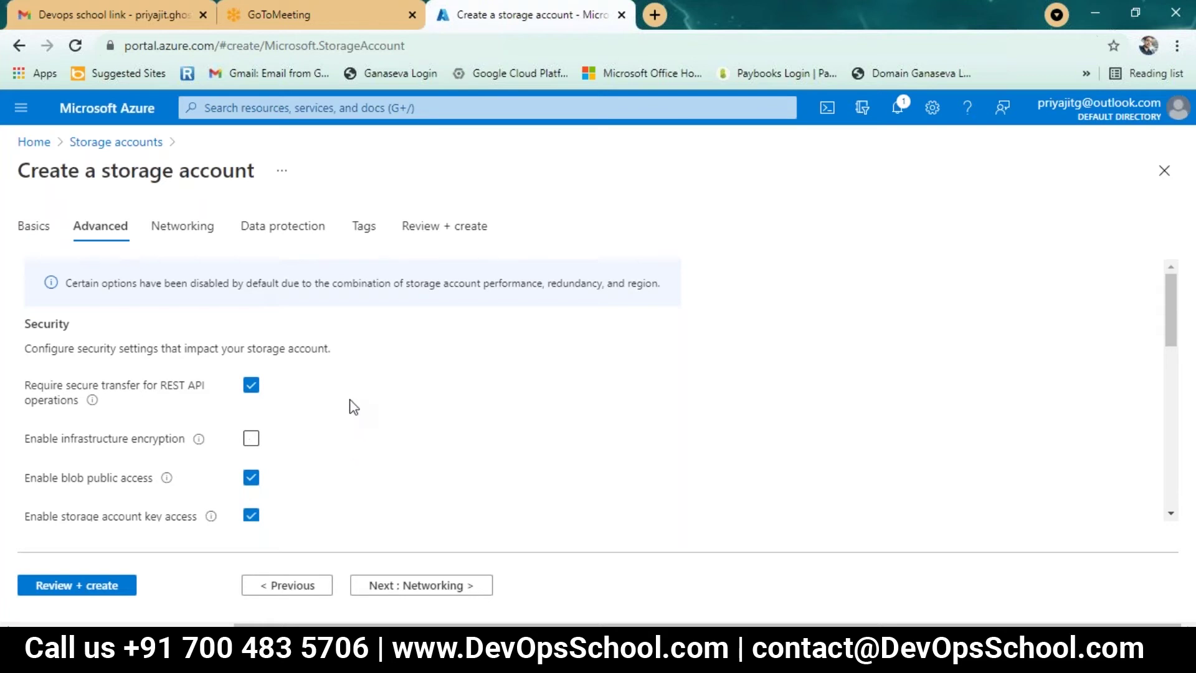
scroll(352, 407, "down", 3)
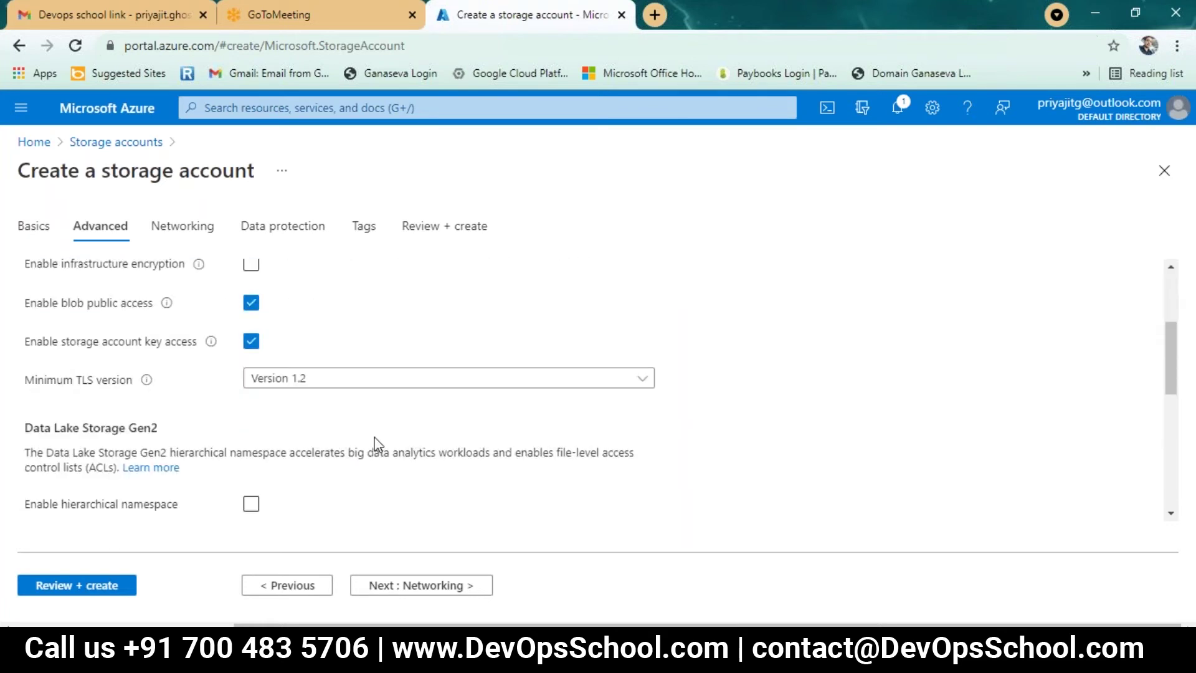
scroll(357, 512, "up", 3)
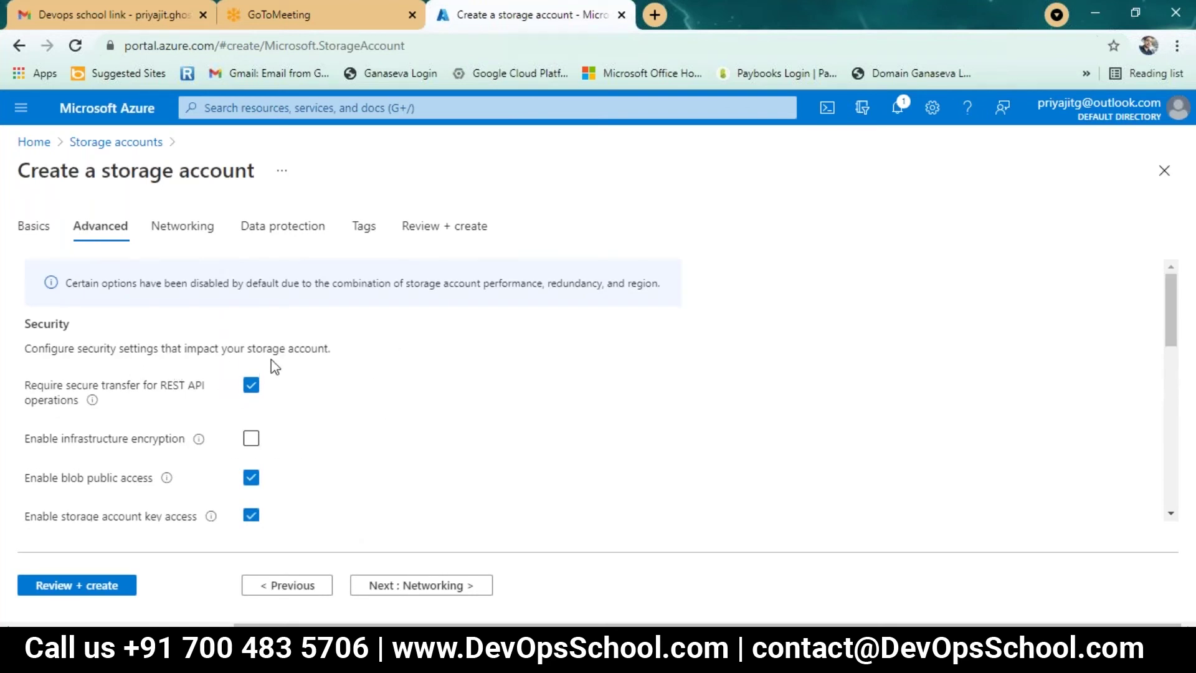
scroll(348, 422, "down", 1)
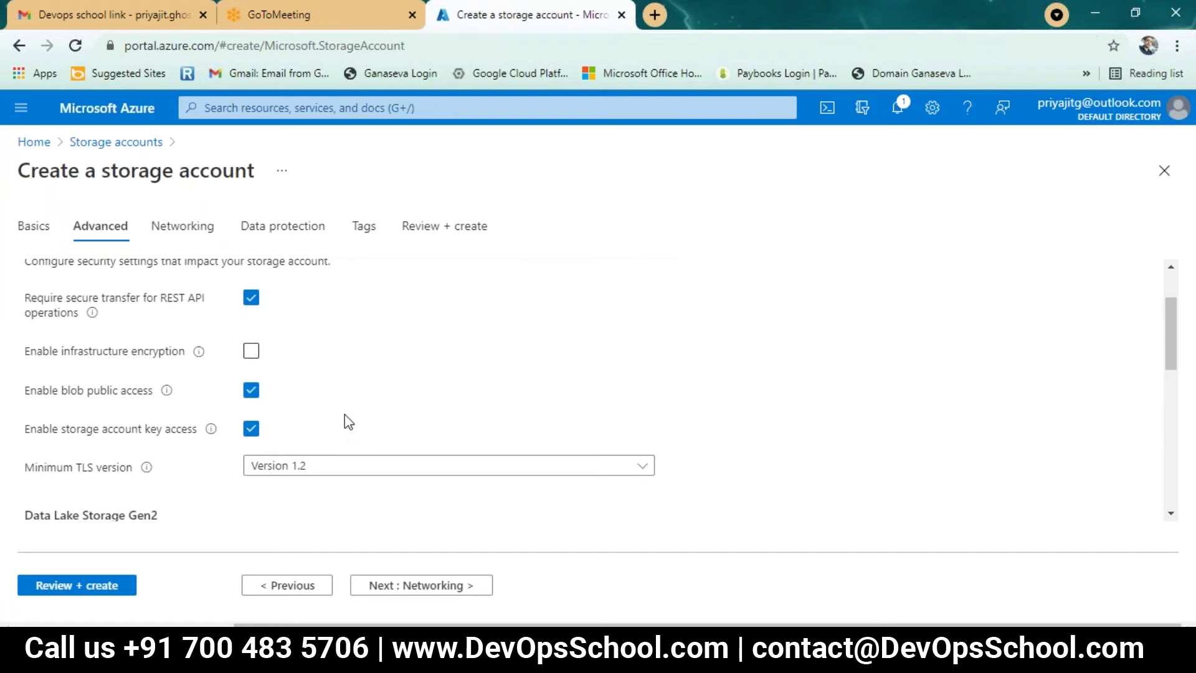
scroll(345, 415, "down", 2)
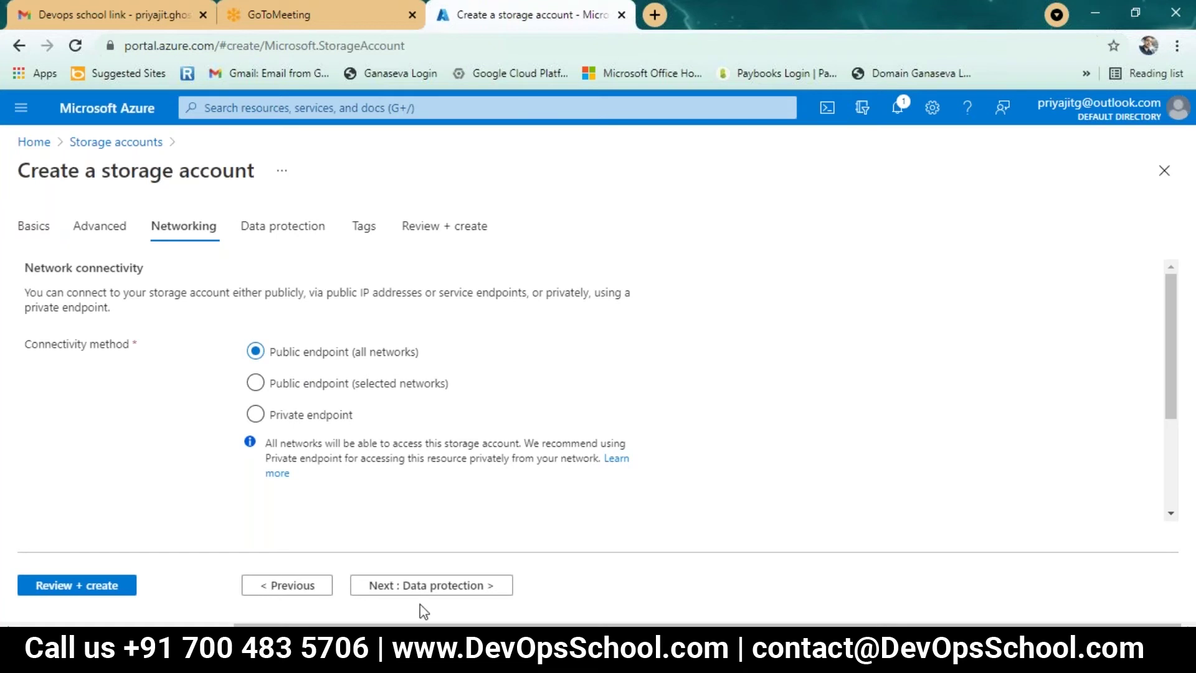
Proceed to the data protection settings and review the soft-delete retention days for blobs, containers and file shares.
left_click(420, 586)
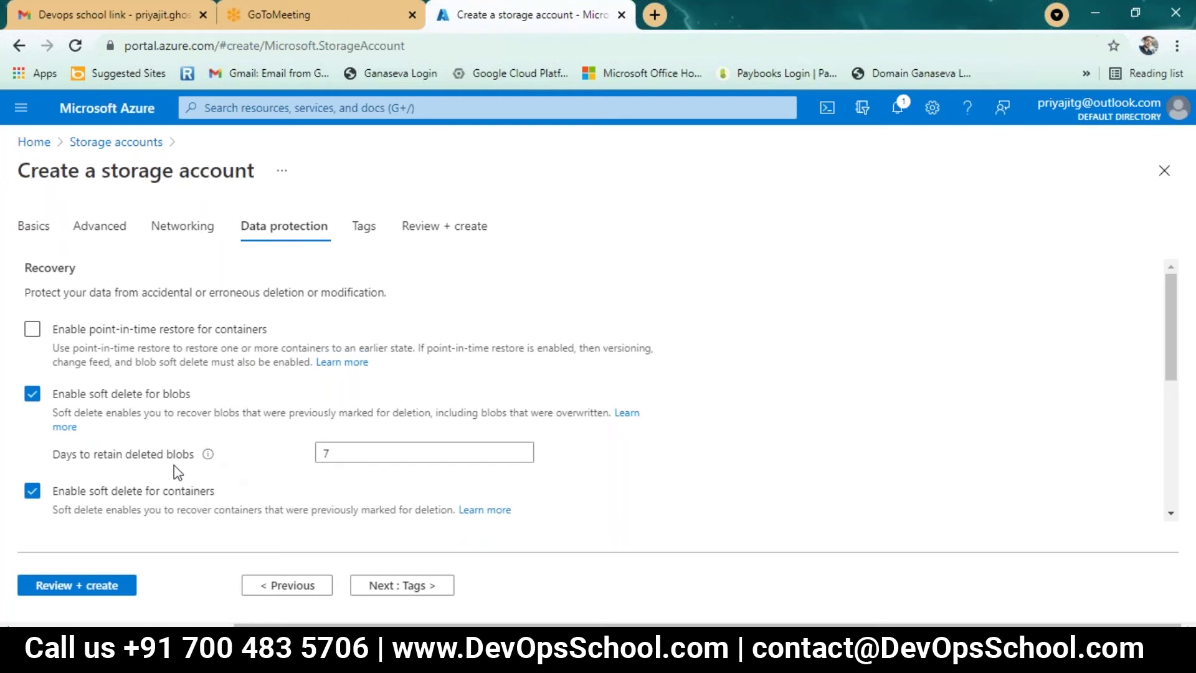
left_click(346, 457)
scroll(180, 510, "down", 3)
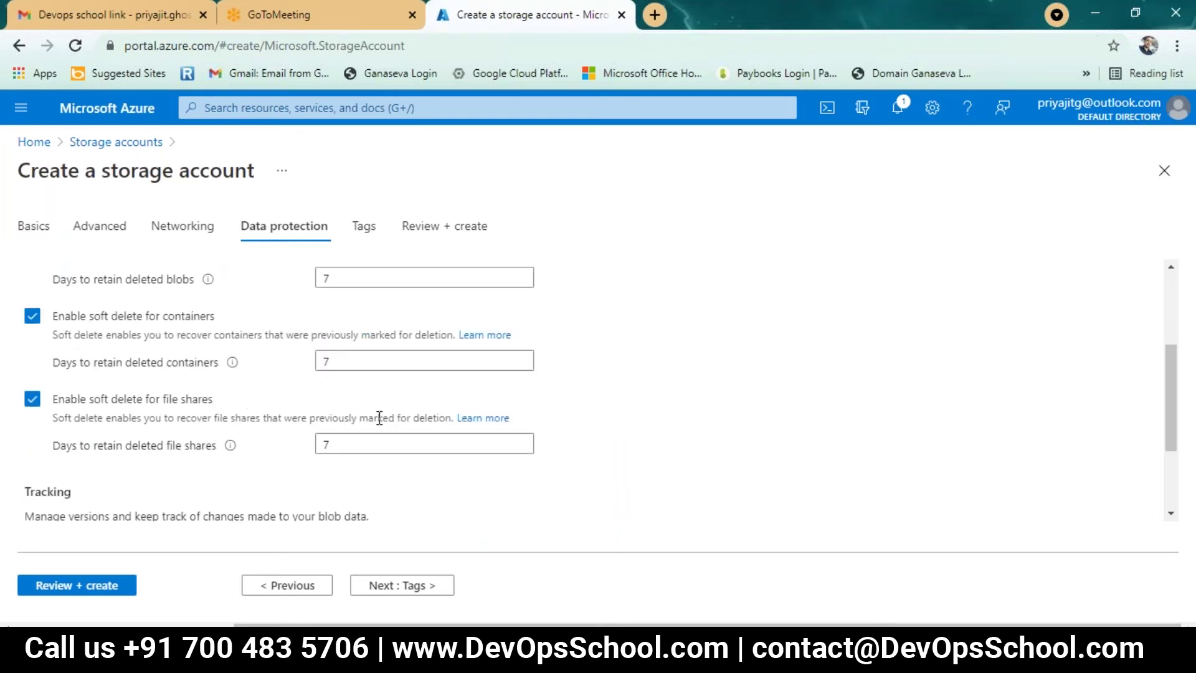
left_click(359, 361)
left_click(351, 443)
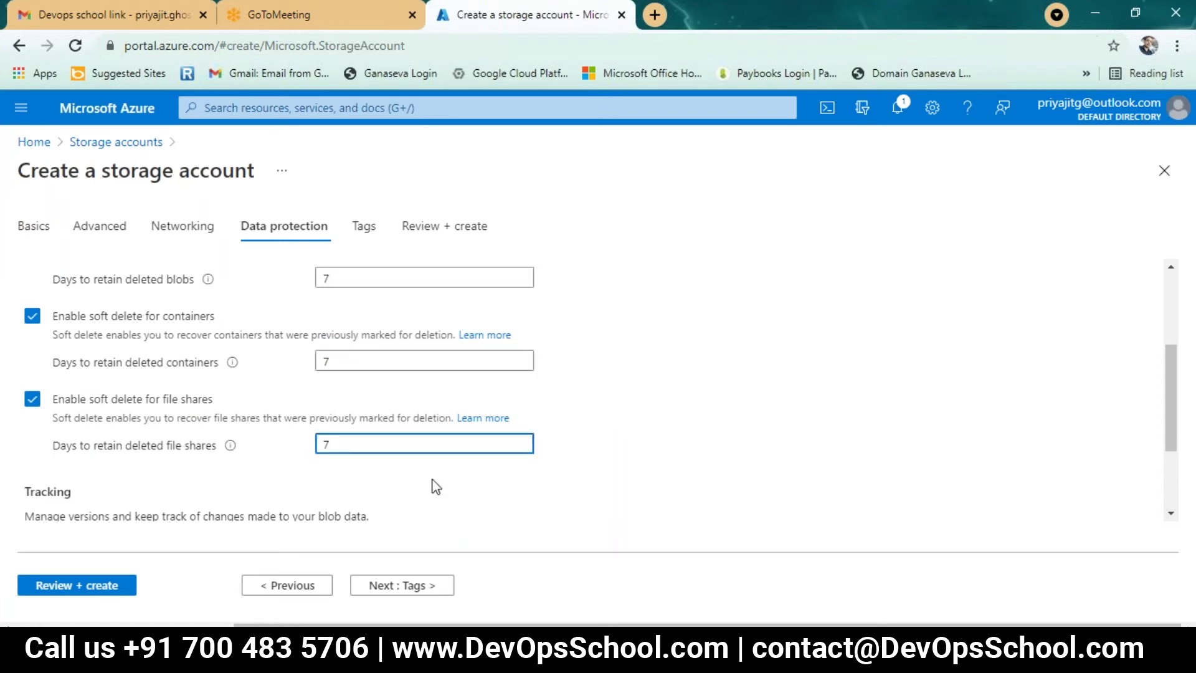
scroll(436, 486, "up", 2)
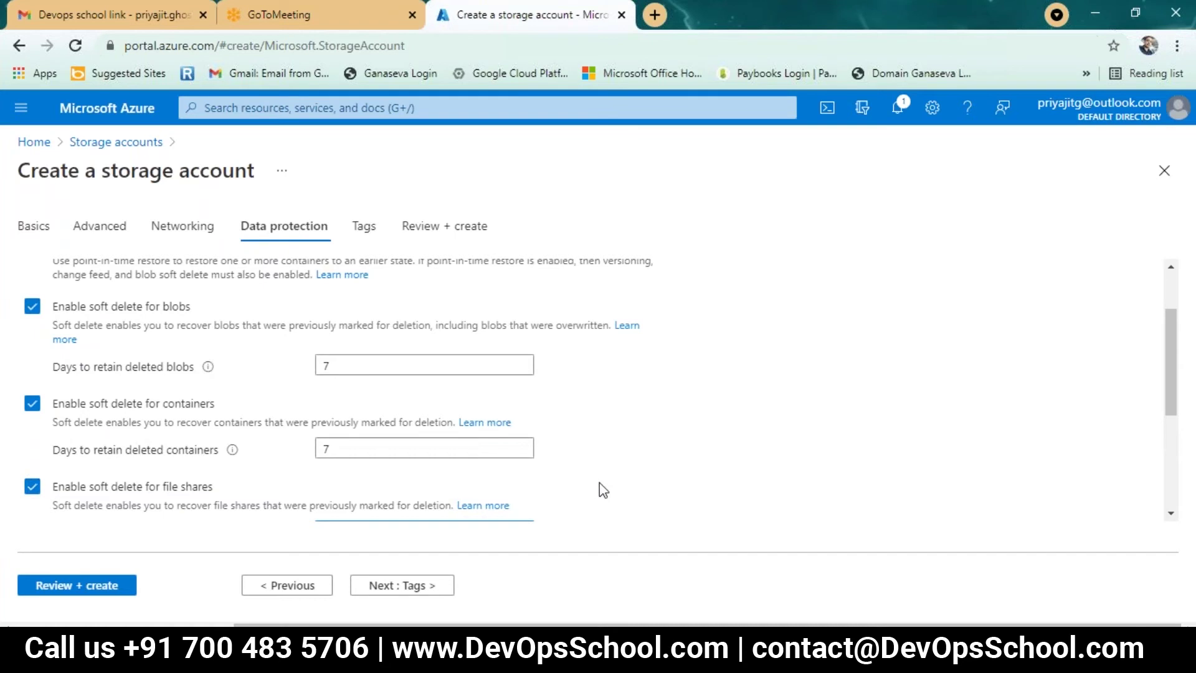
Review the remaining data protection settings for file share soft delete, blob versioning and blob change feed.
scroll(599, 491, "down", 2)
scroll(592, 488, "down", 2)
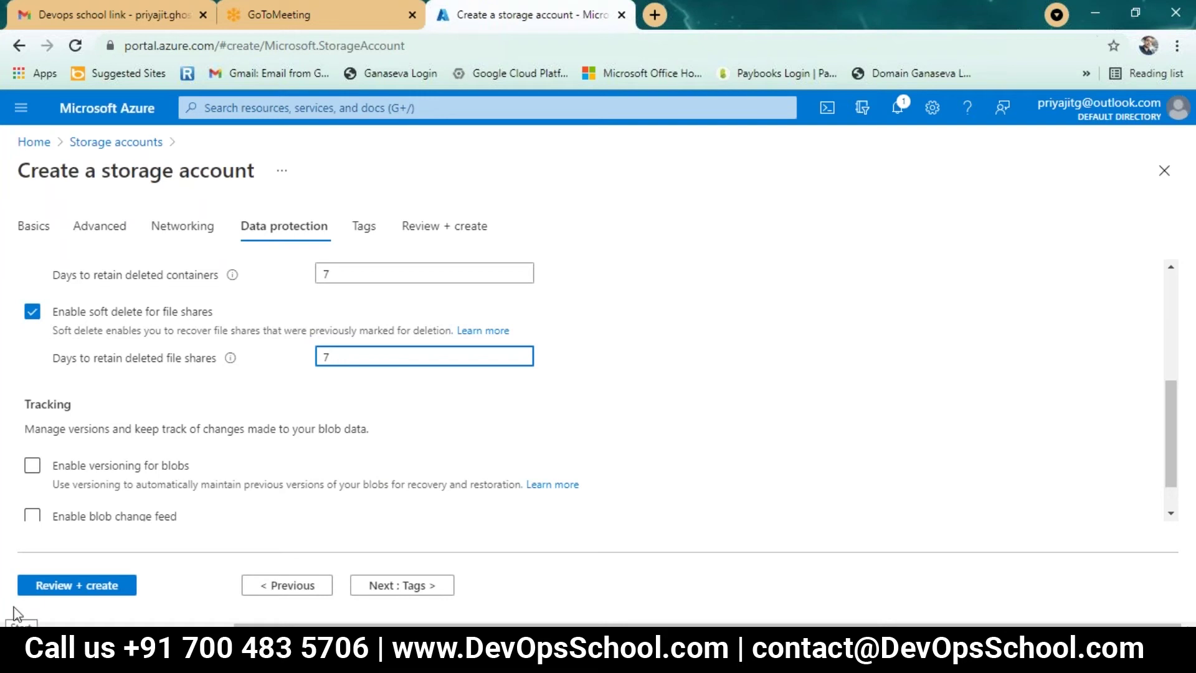
scroll(248, 503, "down", 1)
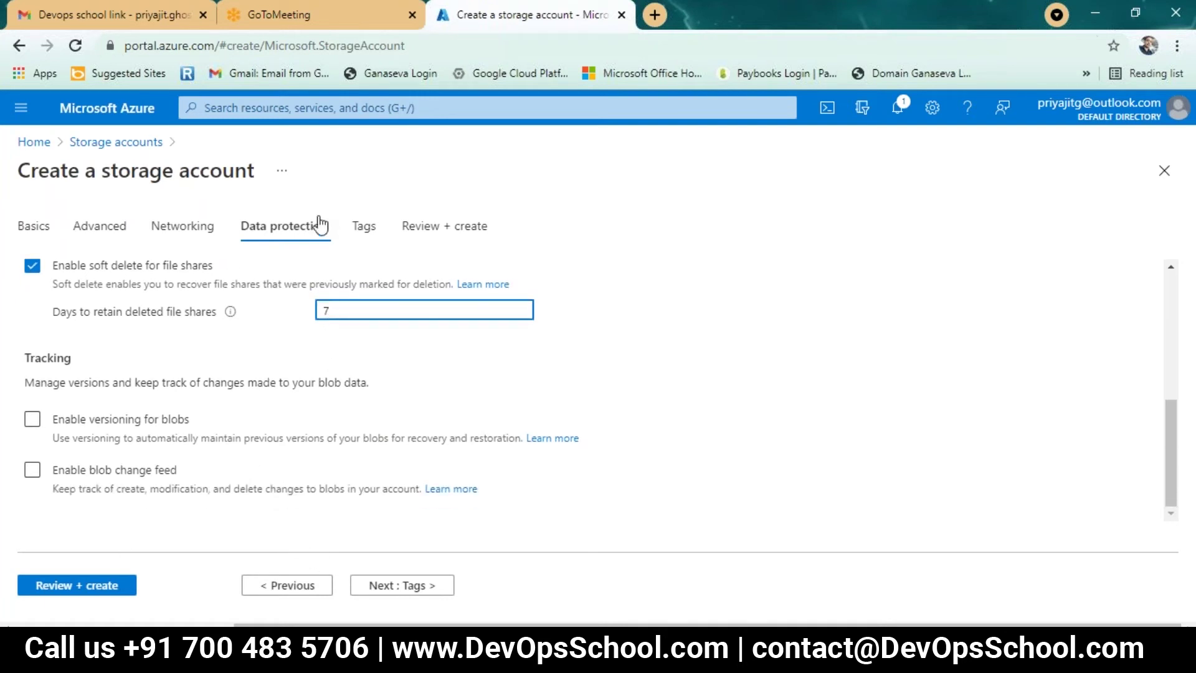
scroll(308, 361, "up", 5)
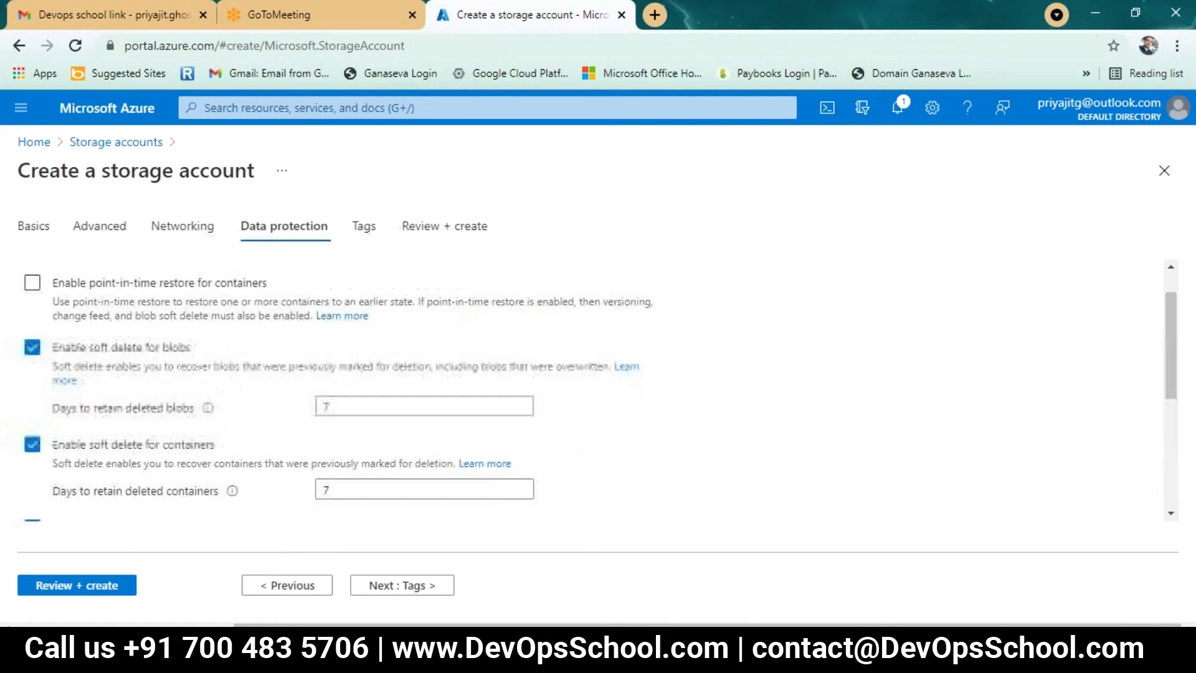
Proceed to the tags settings and check which resource types a tag can apply to.
left_click(414, 592)
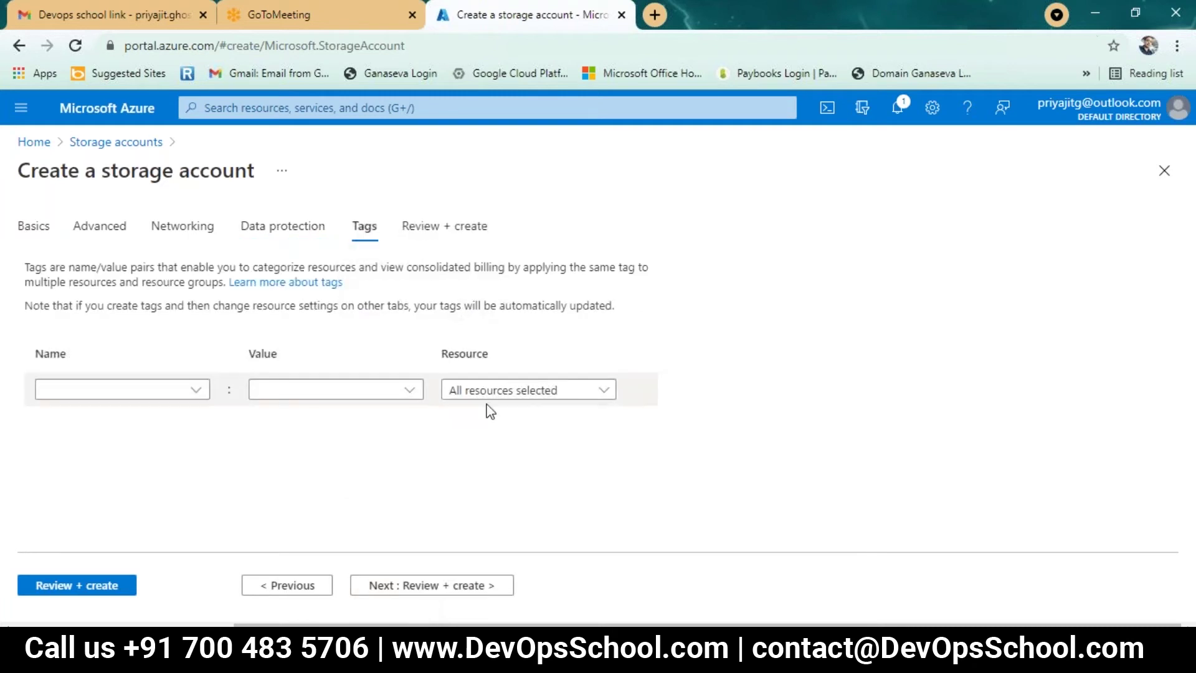
left_click(529, 398)
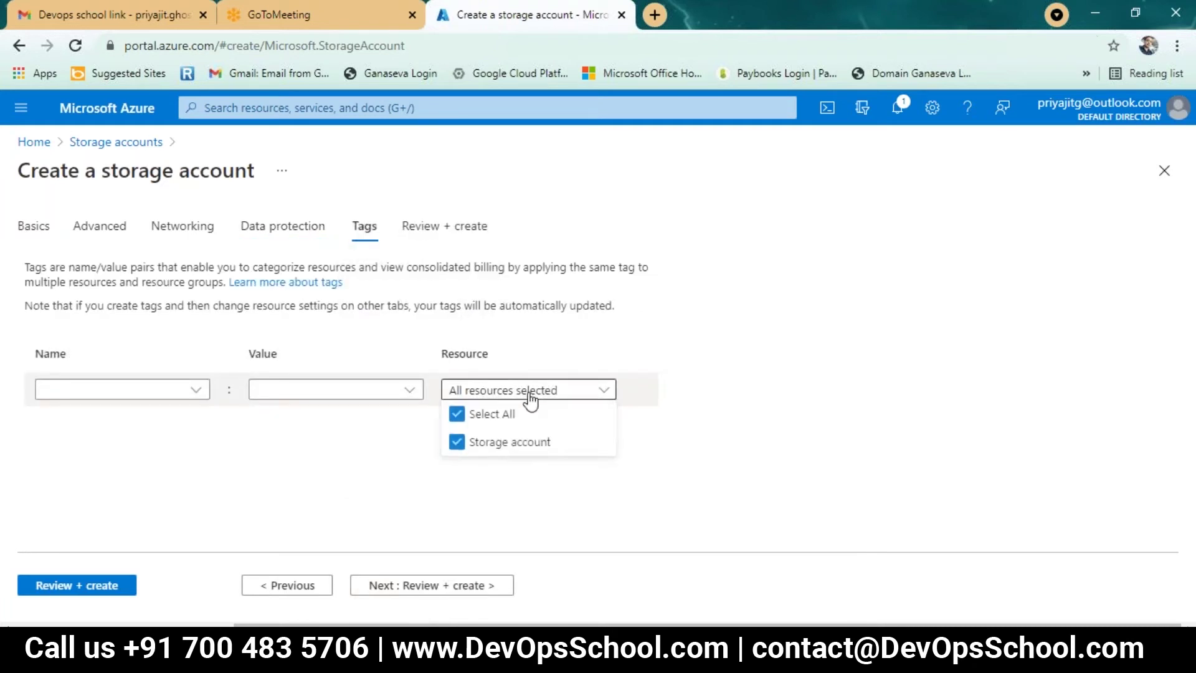
left_click(396, 450)
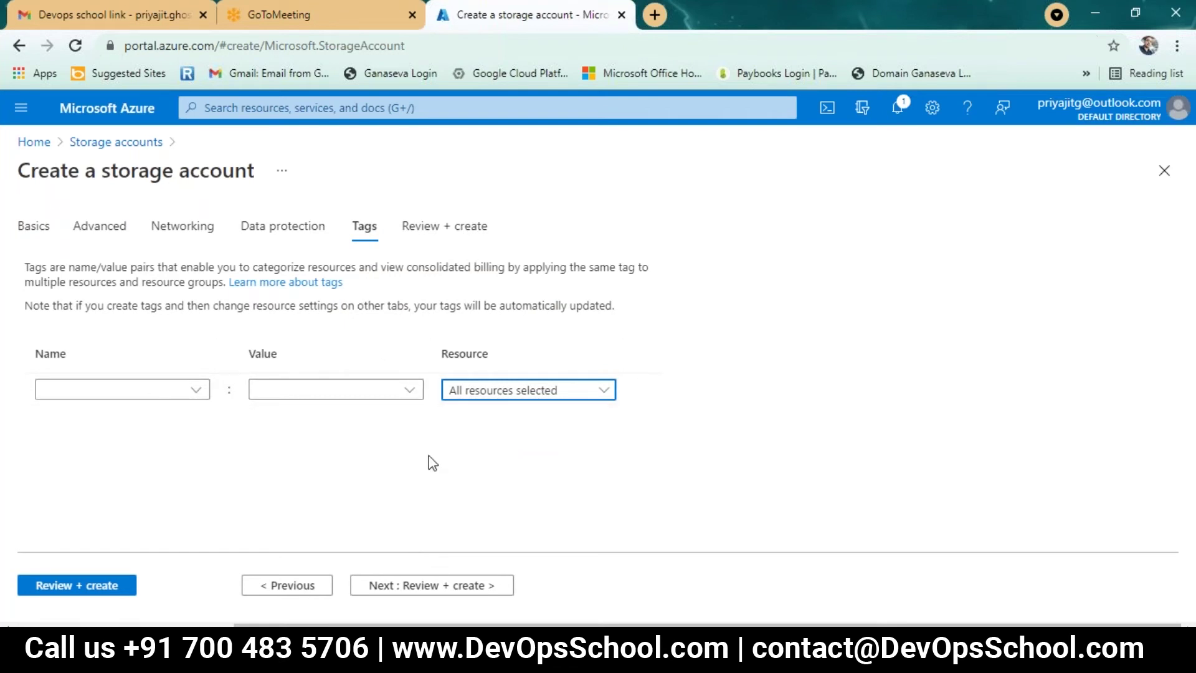
Proceed to the final review and examine the summary of the basic, advanced and networking settings.
left_click(429, 589)
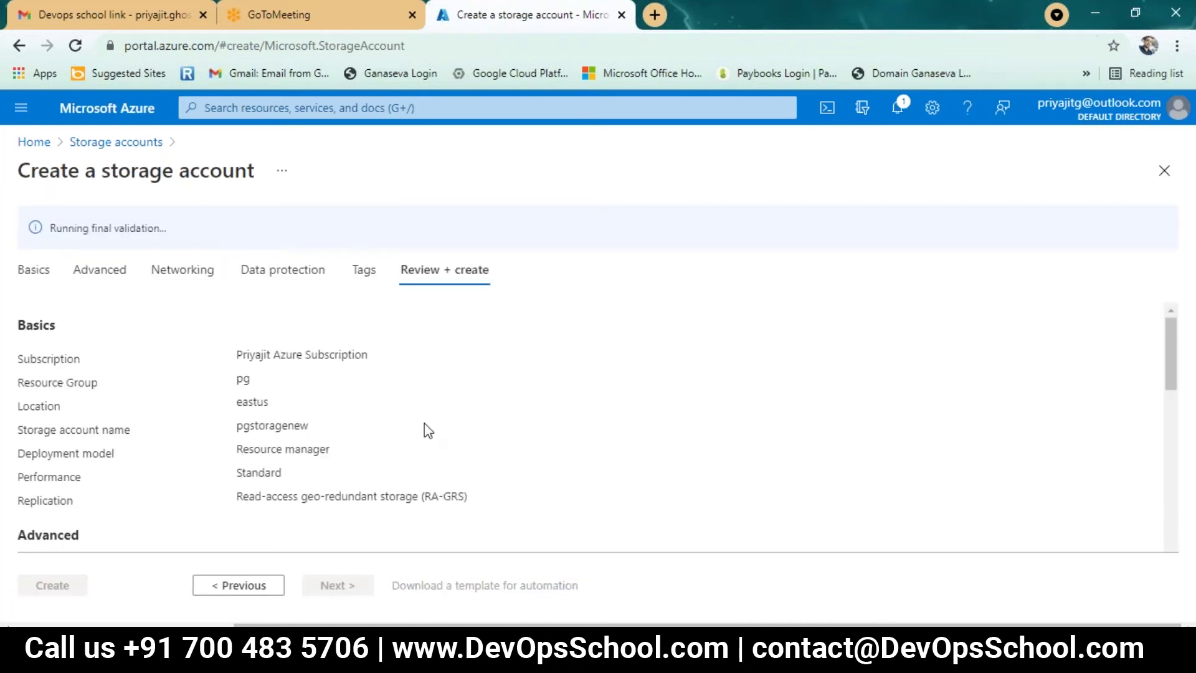
scroll(423, 419, "down", 4)
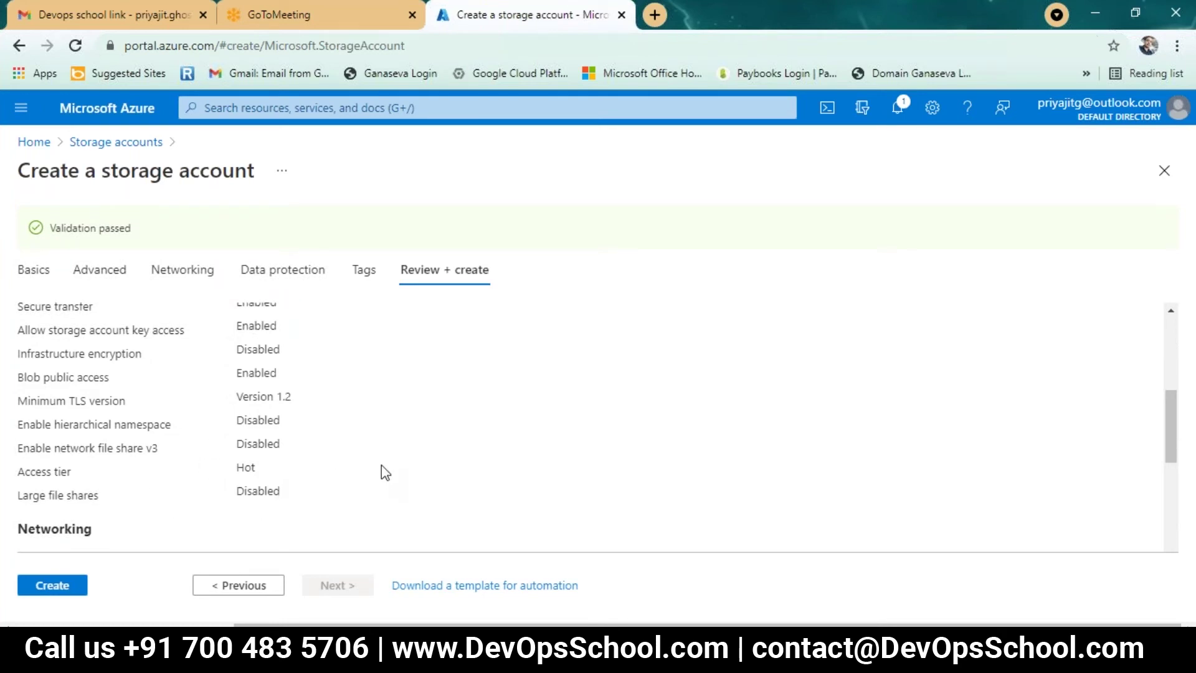
scroll(382, 470, "down", 1)
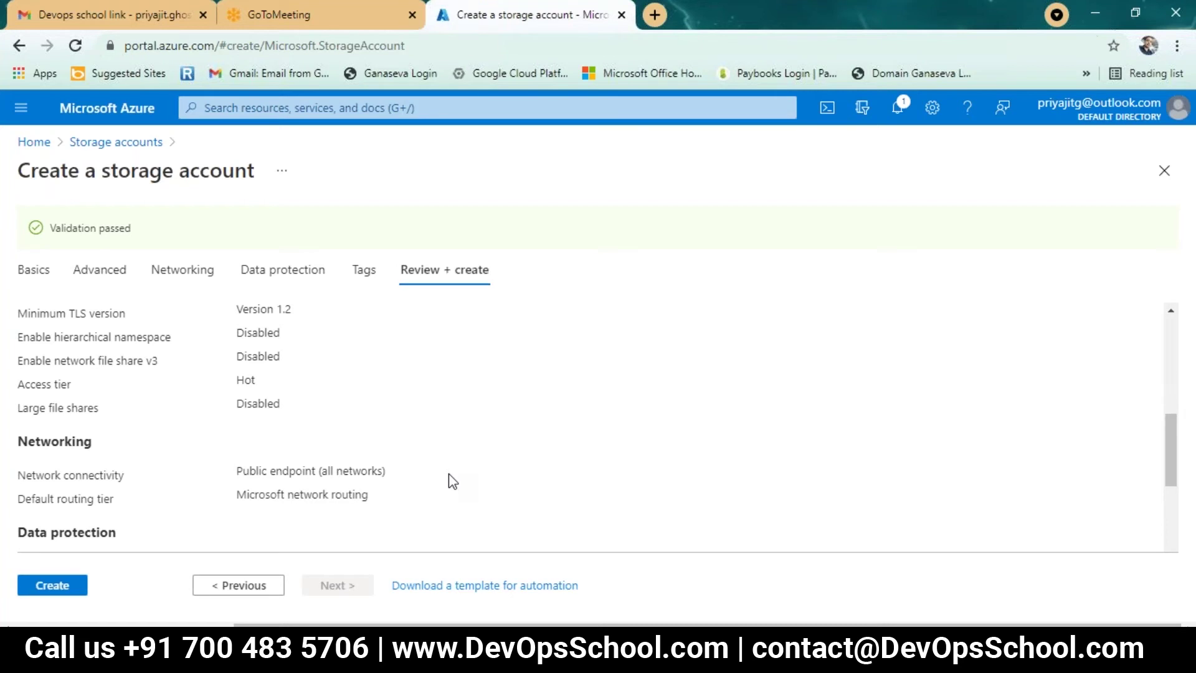
Return to the basic settings and recheck the resource group, account name, region, performance and redundancy.
left_click(248, 584)
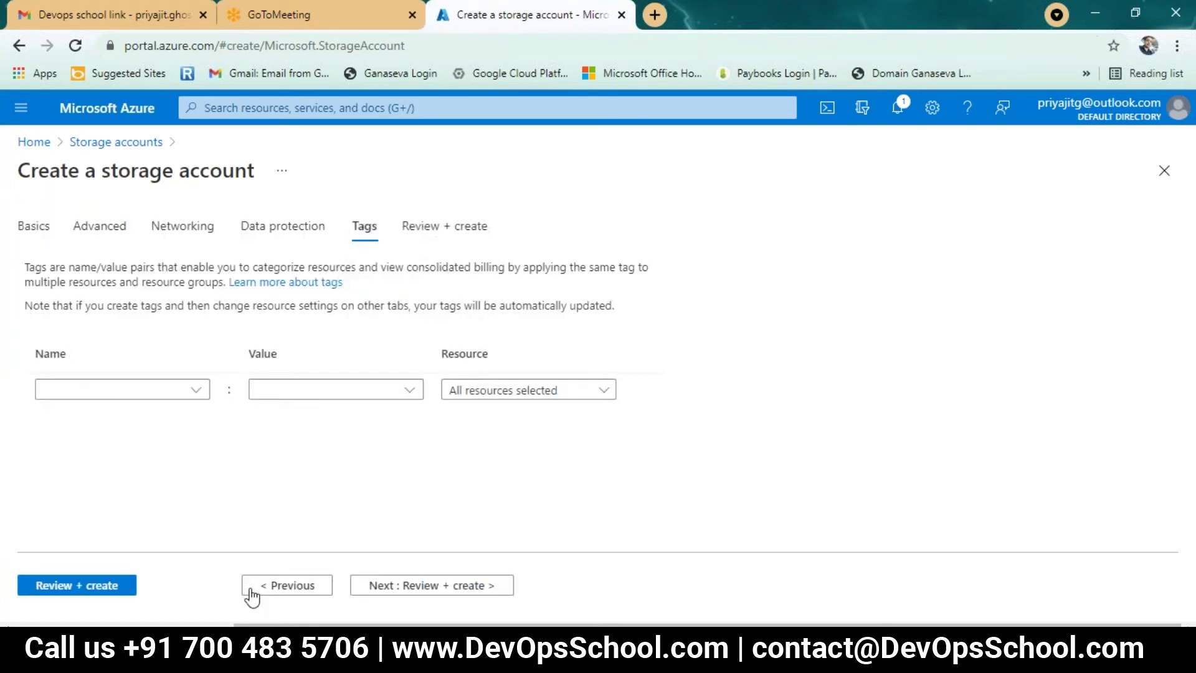
left_click(282, 589)
left_click(282, 589)
left_click(282, 589)
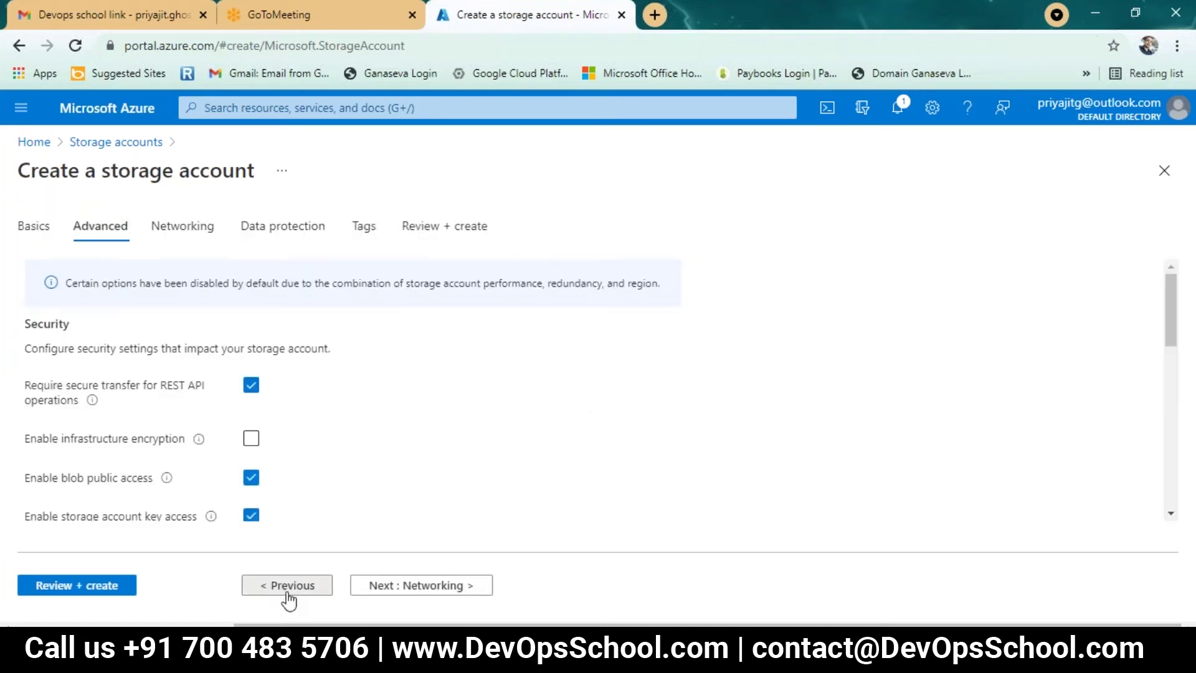
left_click(282, 589)
scroll(430, 530, "down", 7)
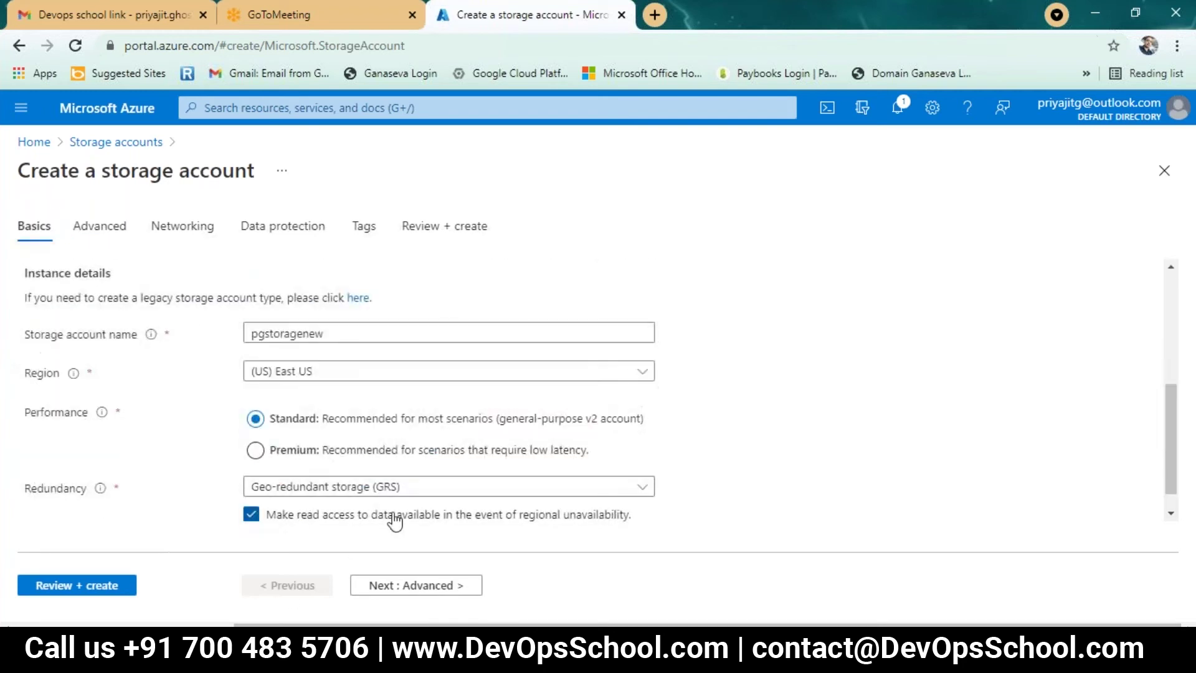
scroll(433, 531, "up", 5)
scroll(427, 506, "down", 5)
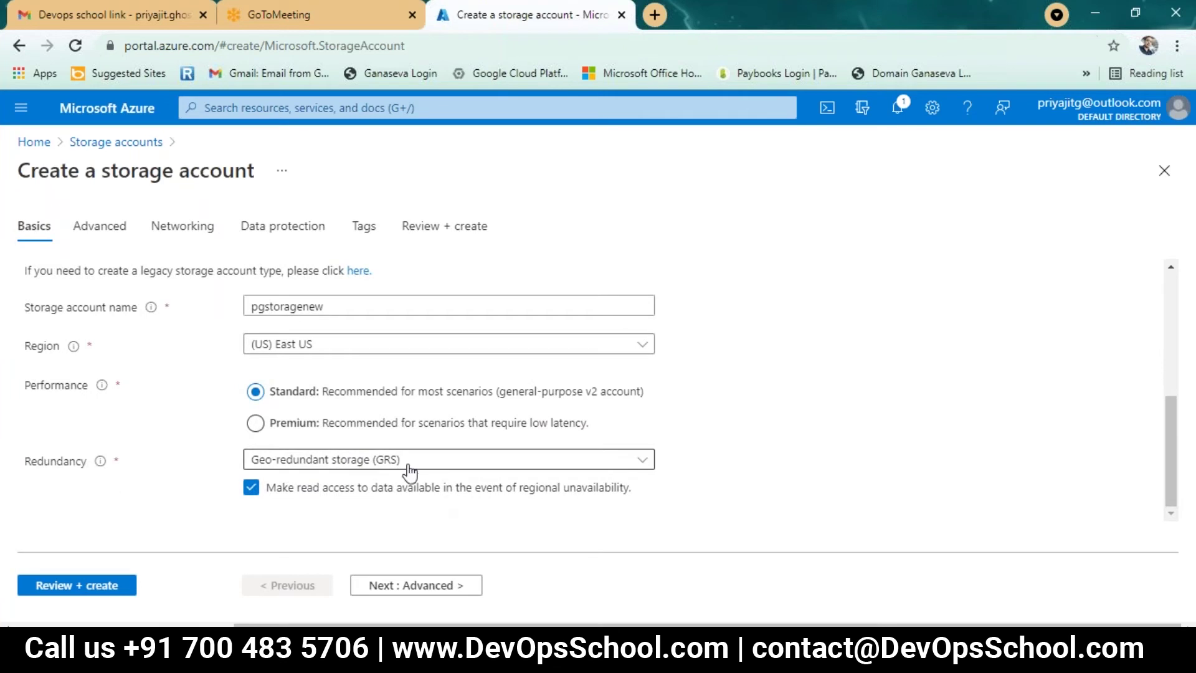
scroll(193, 489, "up", 5)
scroll(320, 504, "down", 5)
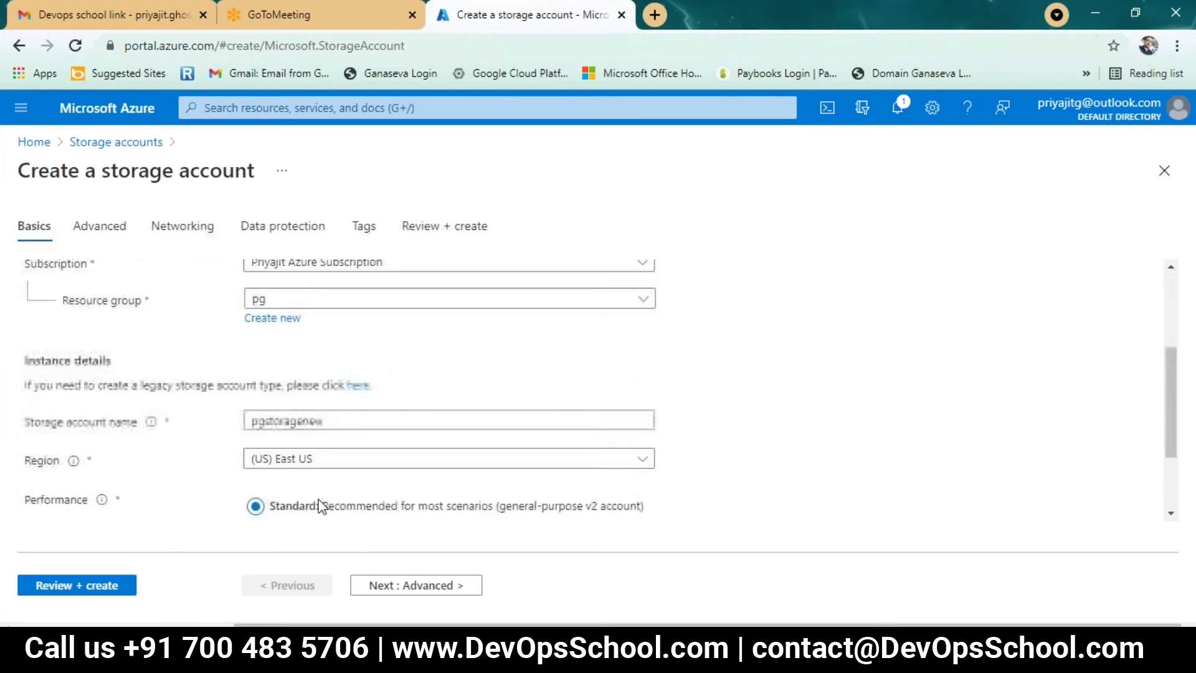
Proceed to the advanced settings and re-examine the security, hierarchical namespace, network file share and access tier options.
left_click(403, 589)
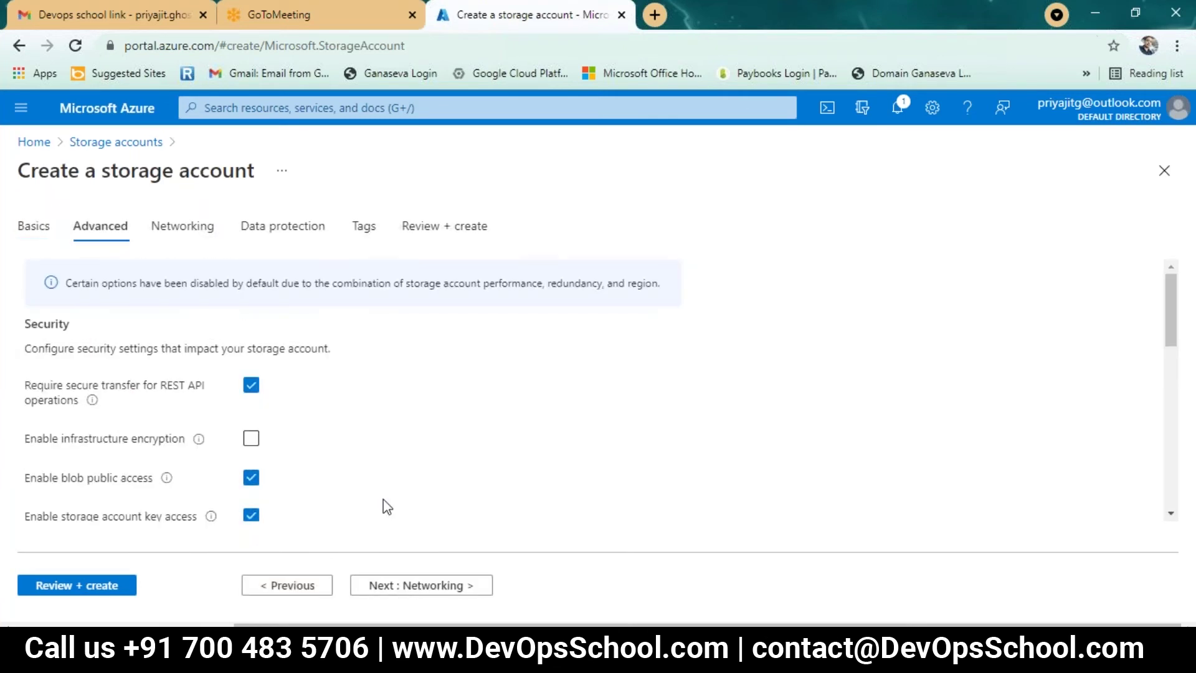
scroll(371, 466, "down", 6)
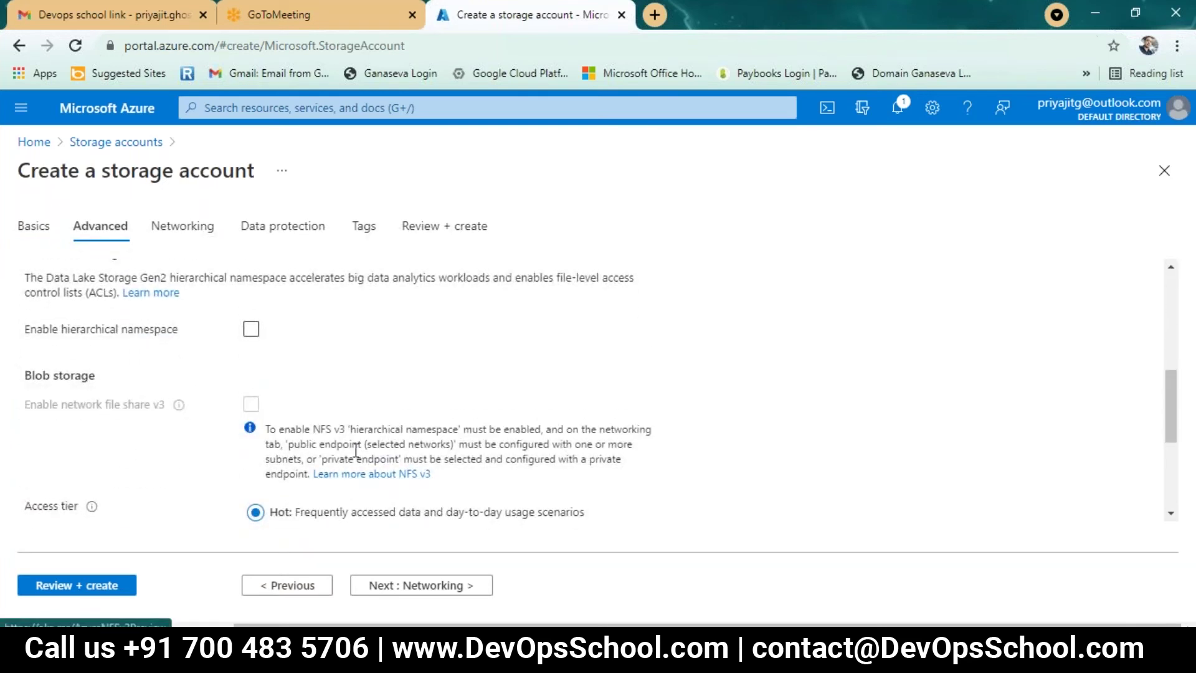
scroll(359, 453, "up", 1)
scroll(359, 452, "up", 5)
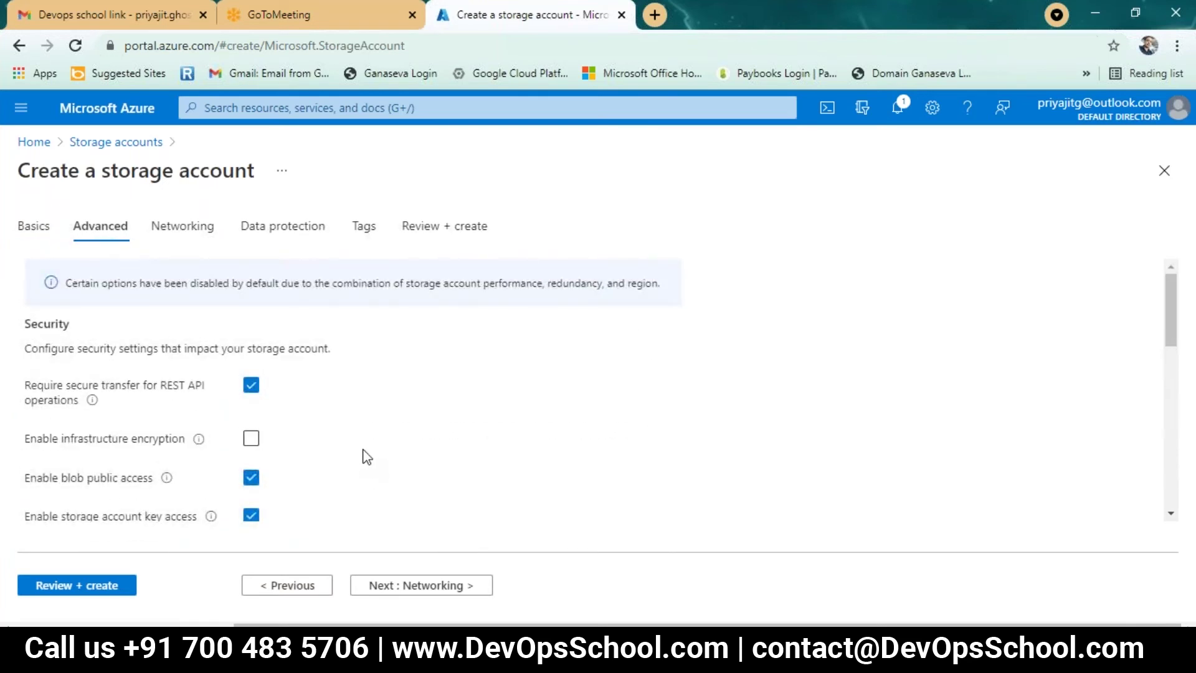
scroll(362, 446, "down", 6)
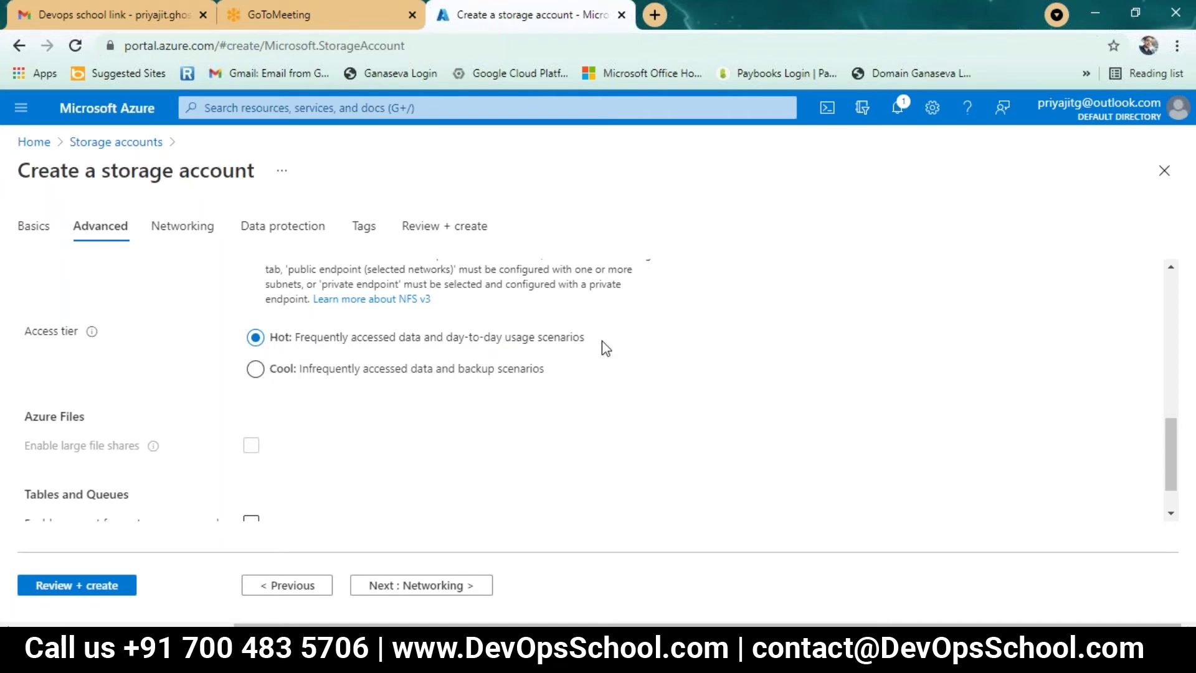
Continue through the remaining settings to the final review, create the pgstoragenew storage account and open the deployed resource.
left_click(419, 587)
left_click(395, 591)
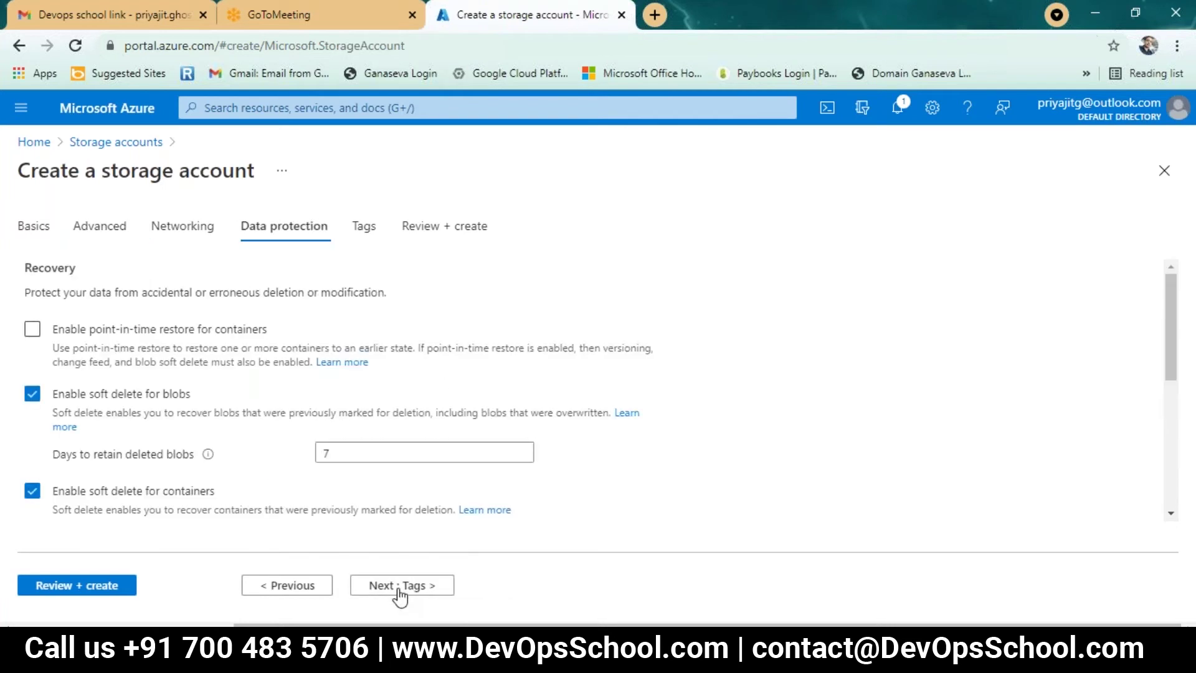
left_click(385, 589)
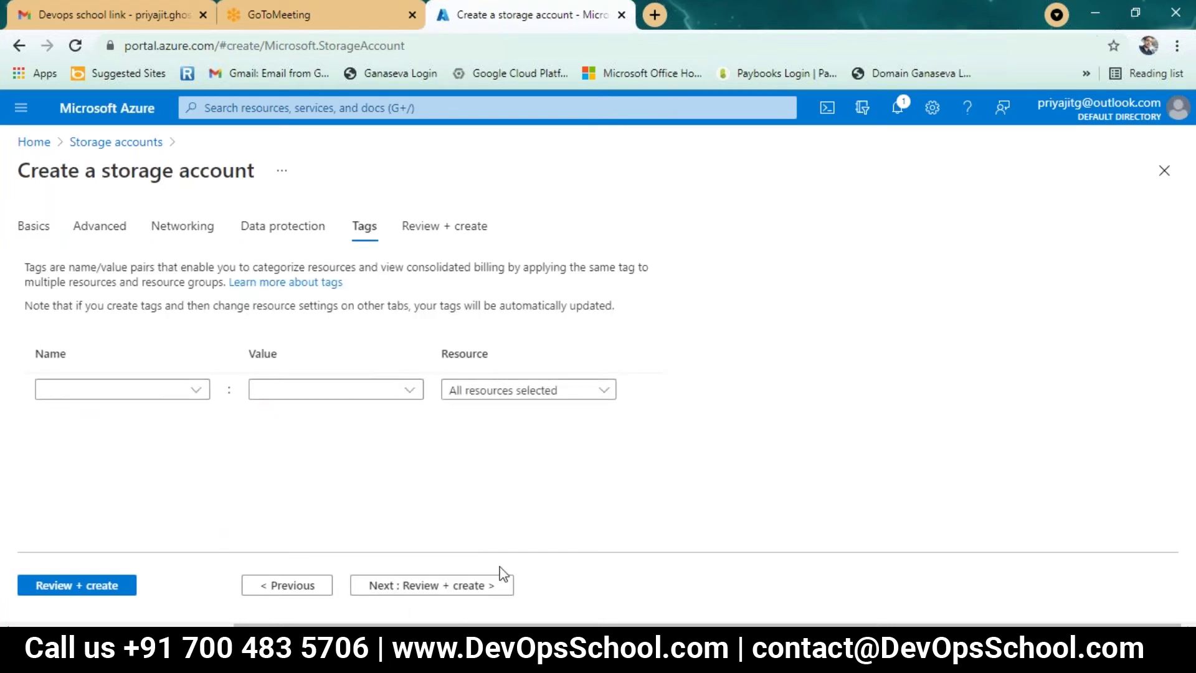
left_click(438, 589)
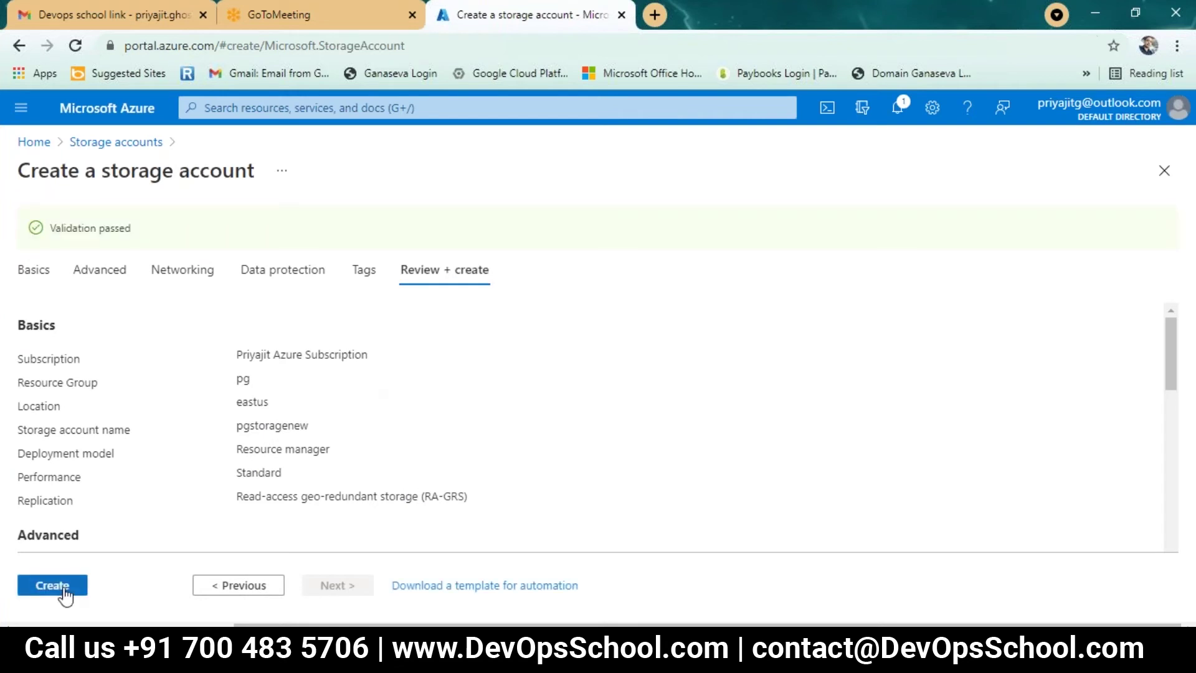
left_click(64, 592)
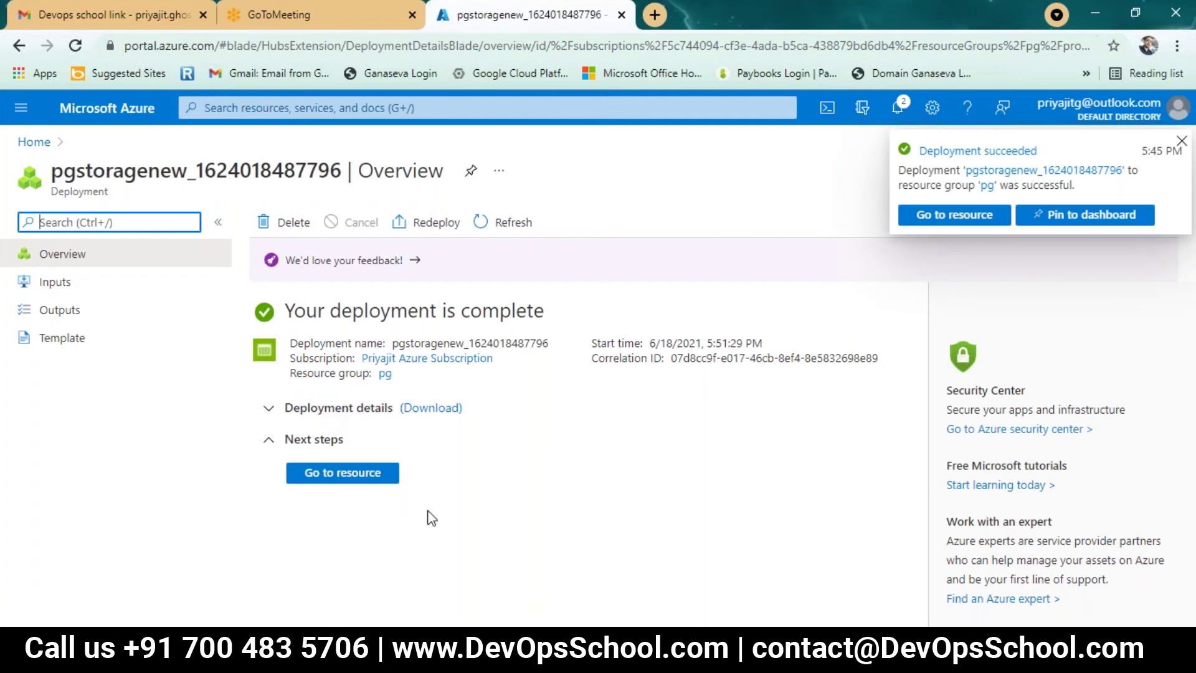
left_click(361, 475)
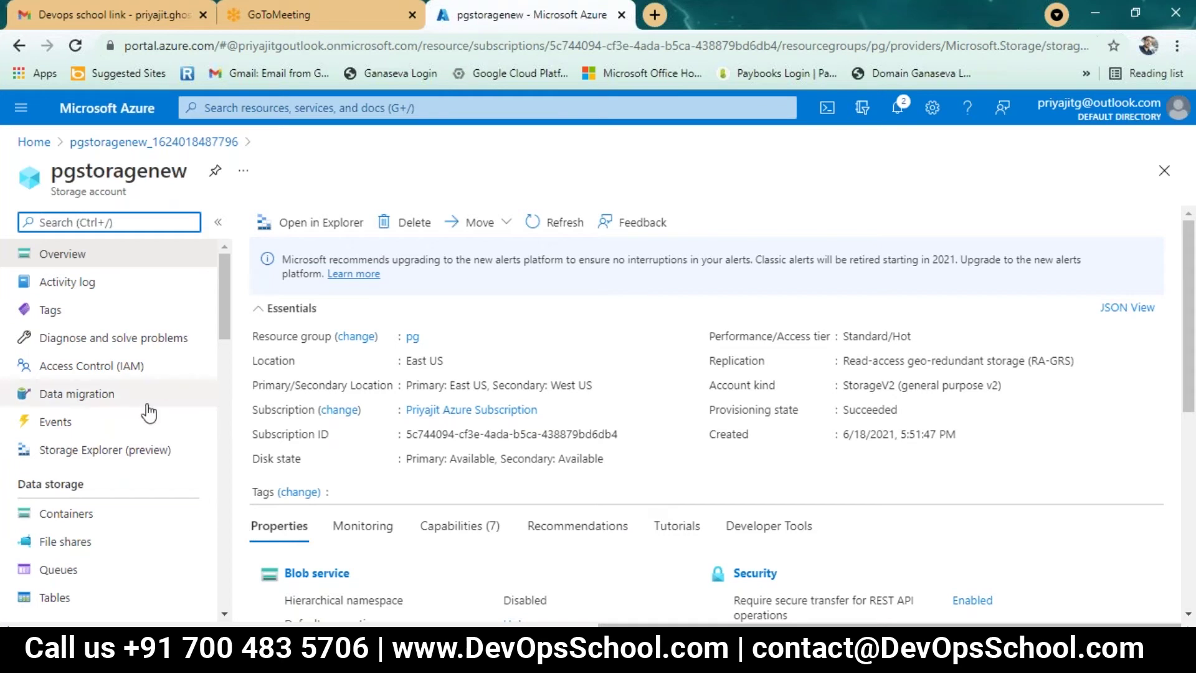
Survey the storage account's available features for data storage, security and networking, data management, settings, monitoring, automation and support.
scroll(173, 484, "down", 3)
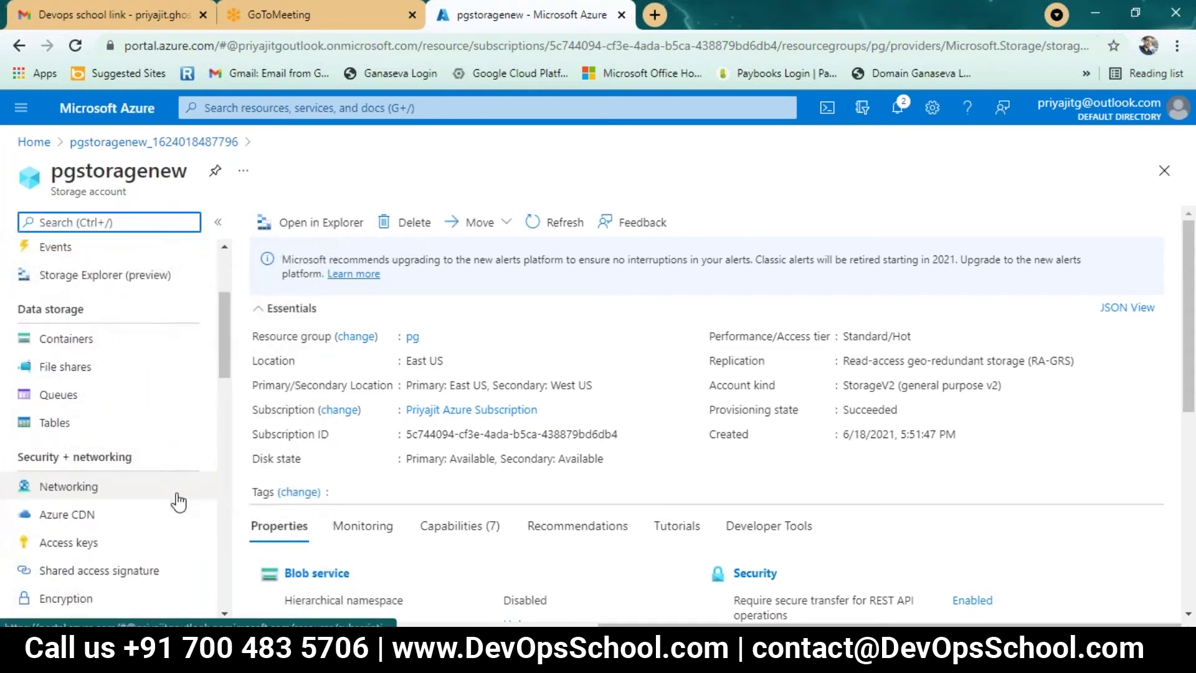
scroll(176, 499, "down", 3)
scroll(176, 527, "down", 2)
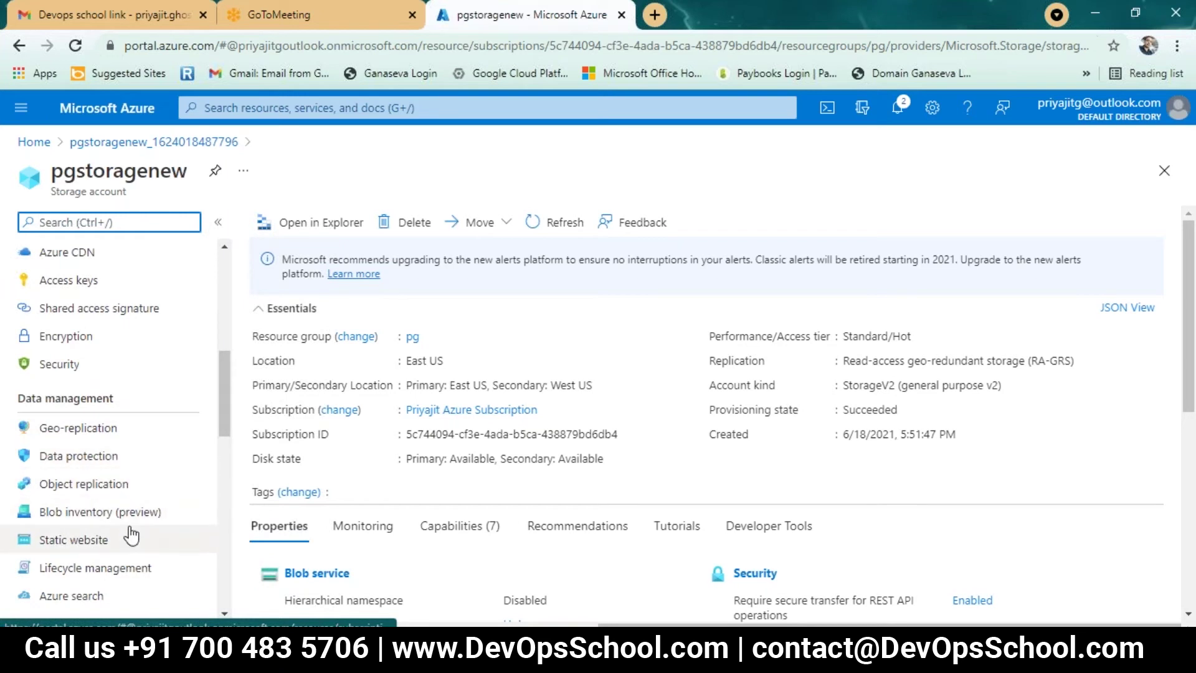
scroll(152, 533, "down", 3)
scroll(190, 493, "down", 3)
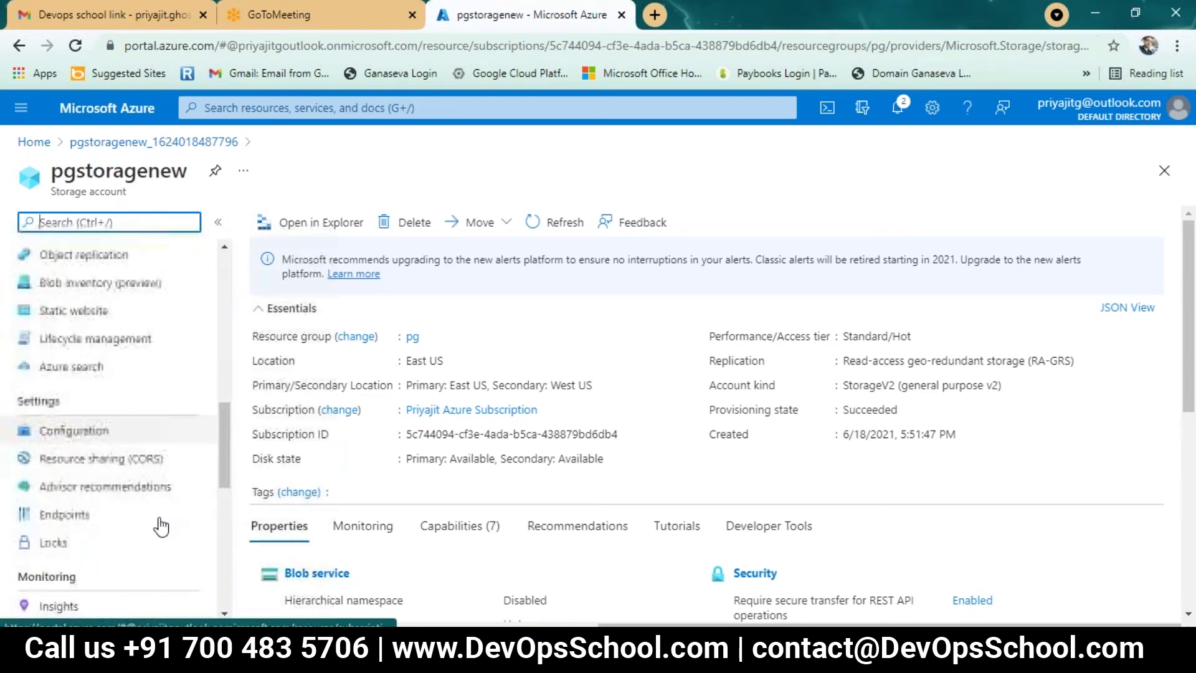
scroll(136, 522, "down", 3)
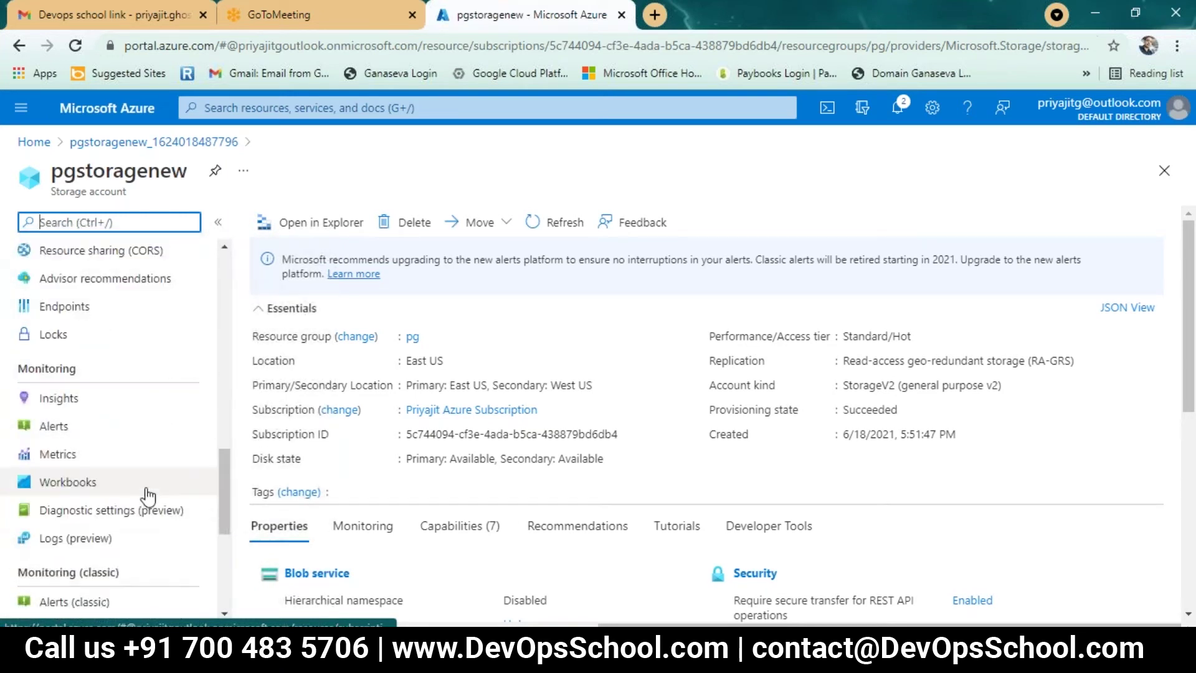
scroll(171, 519, "up", 4)
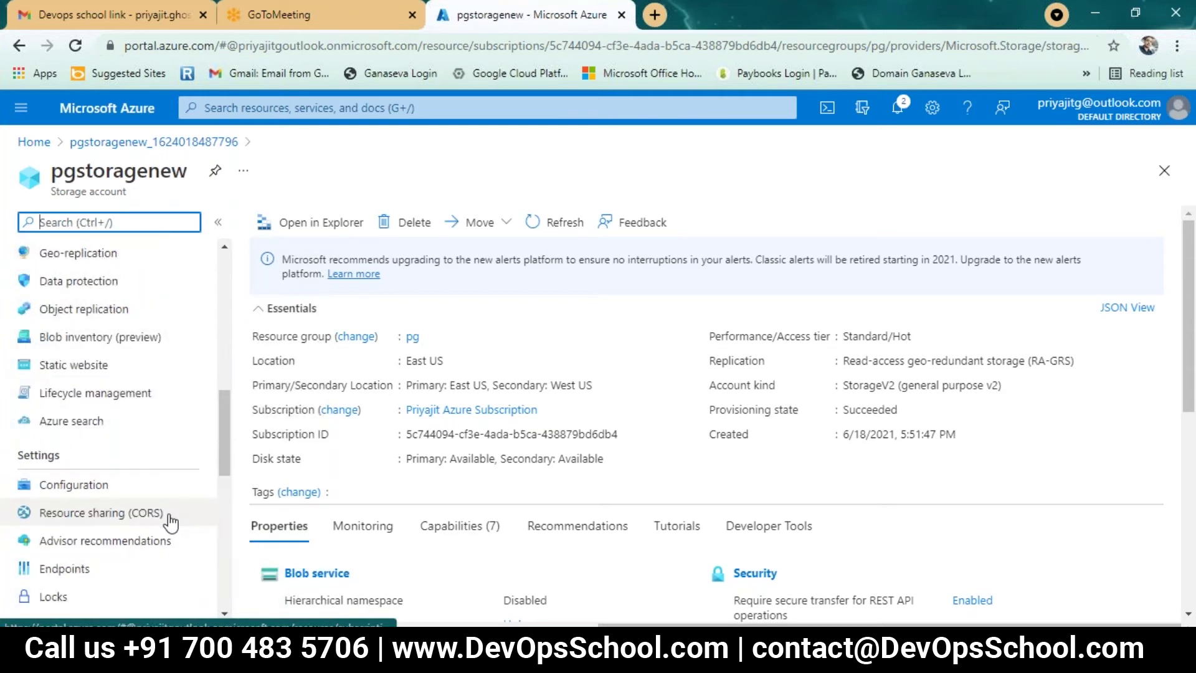
scroll(128, 459, "up", 3)
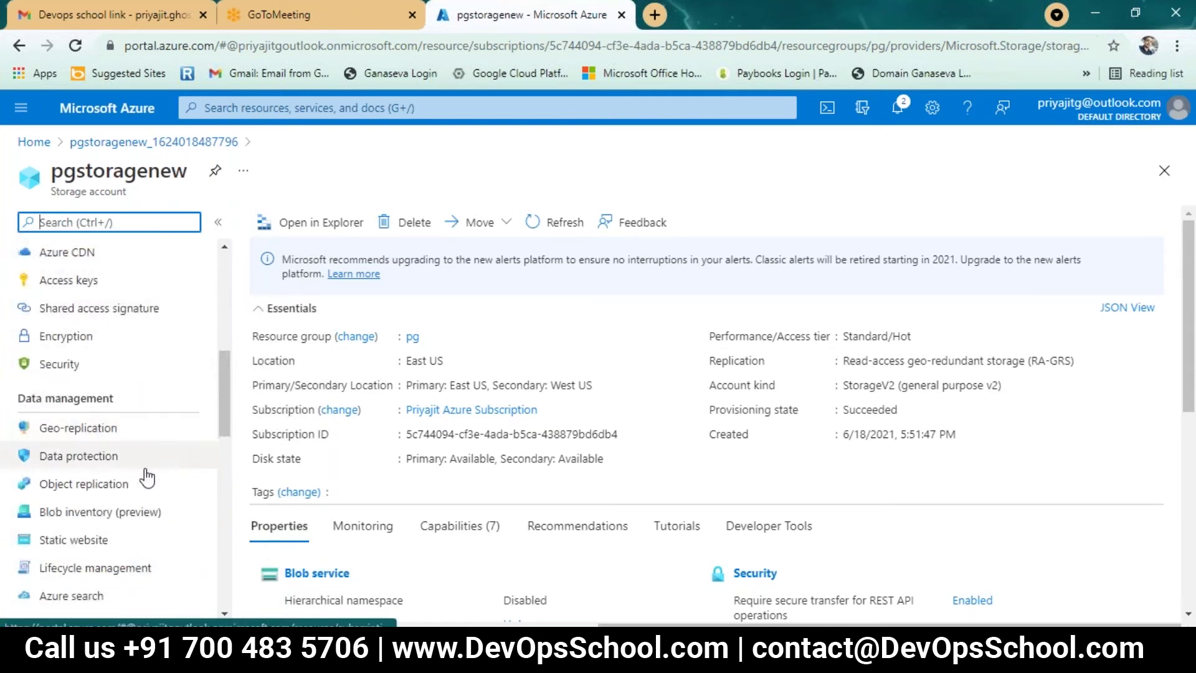
scroll(148, 481, "up", 3)
scroll(162, 449, "up", 3)
scroll(164, 469, "down", 6)
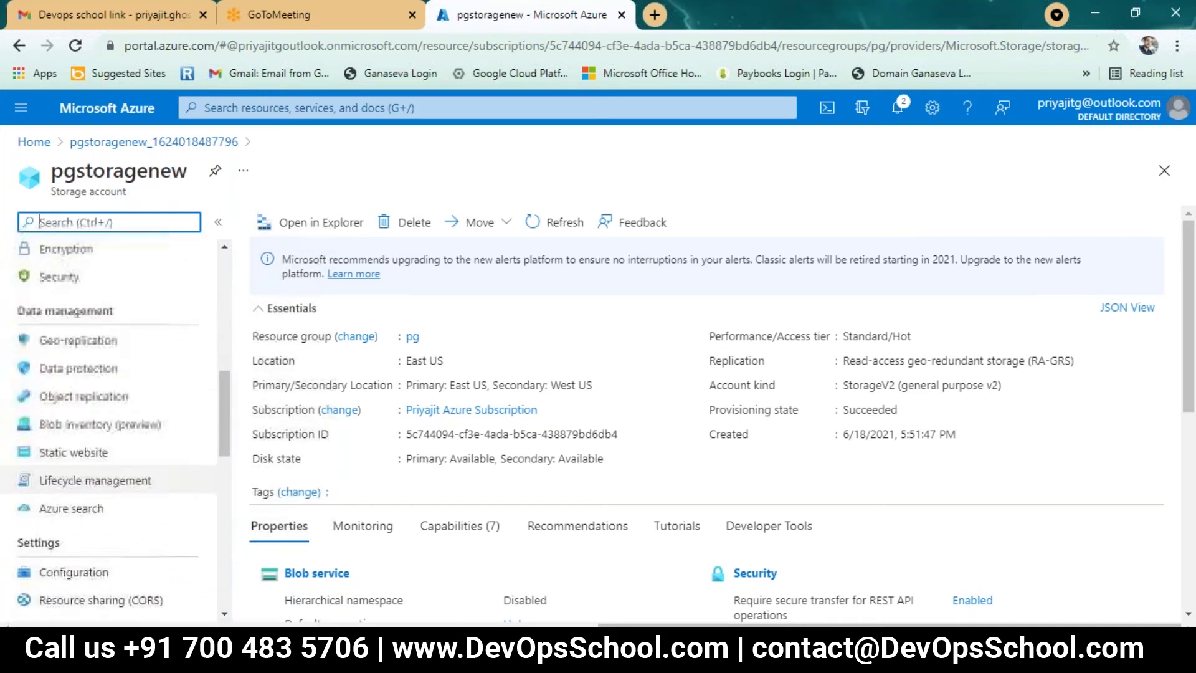
scroll(157, 477, "up", 1)
scroll(156, 478, "down", 3)
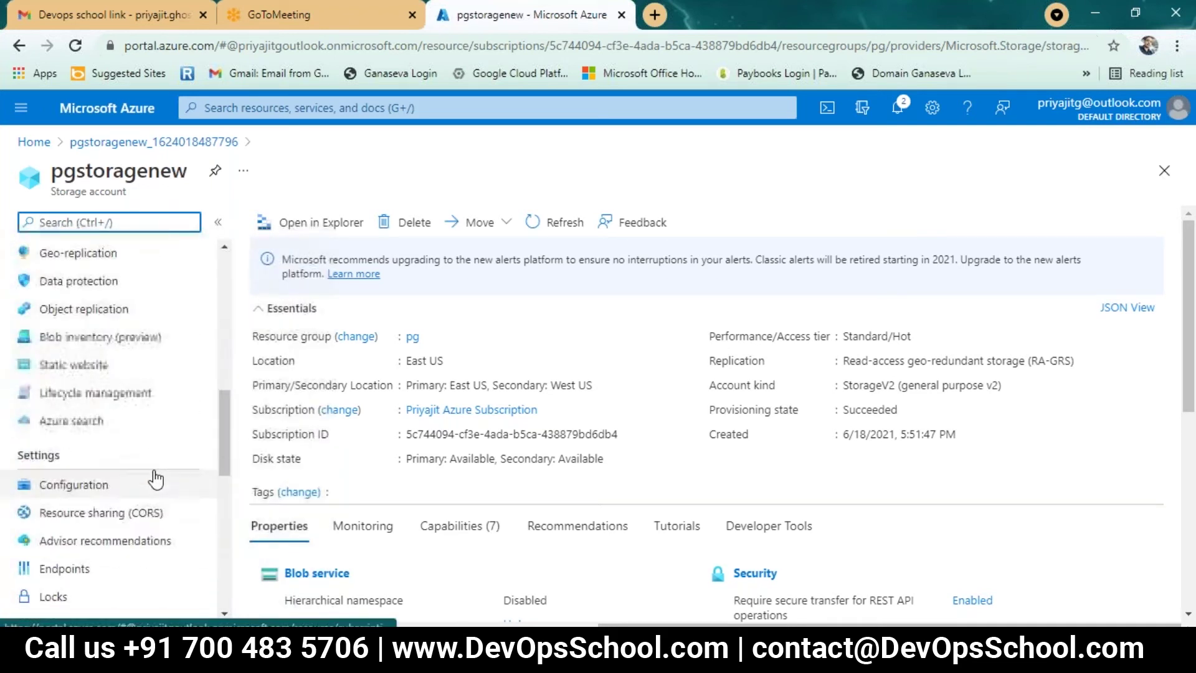
scroll(152, 521, "down", 4)
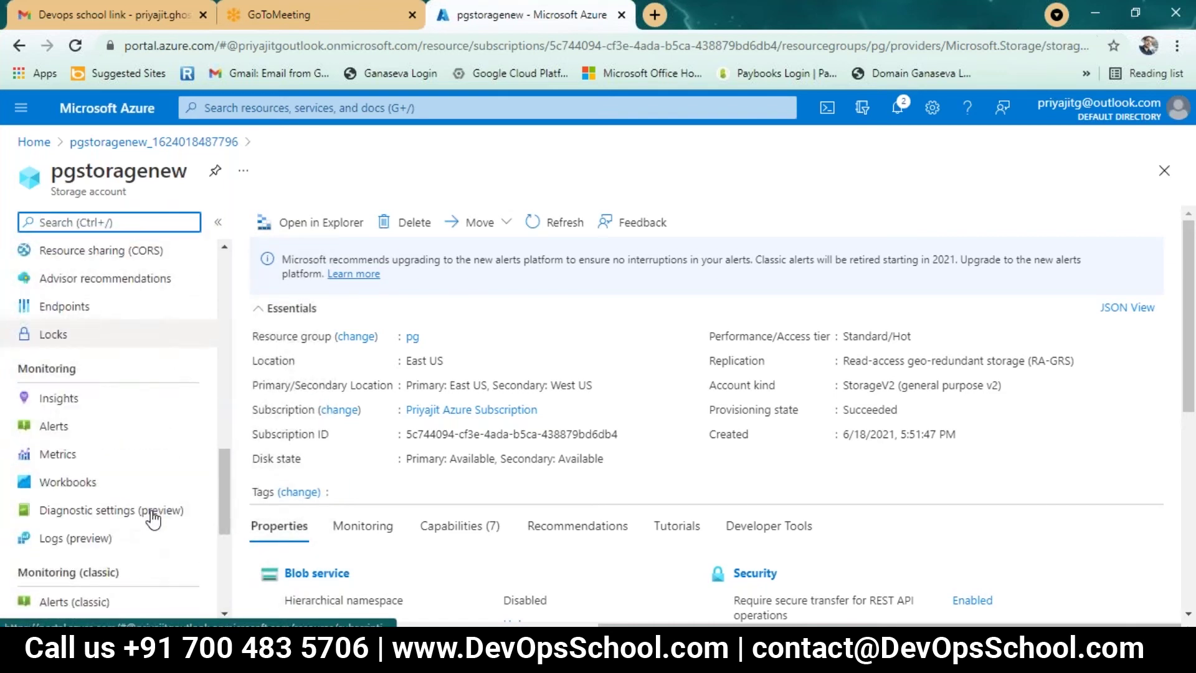
scroll(156, 518, "down", 5)
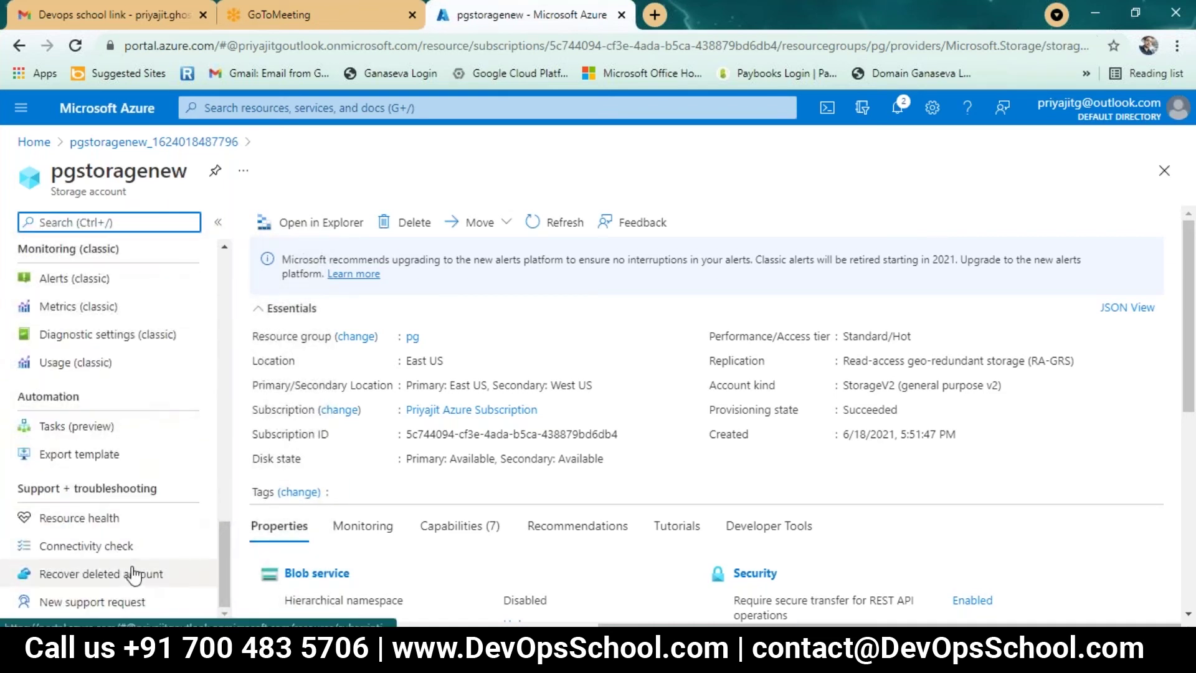
scroll(160, 525, "up", 10)
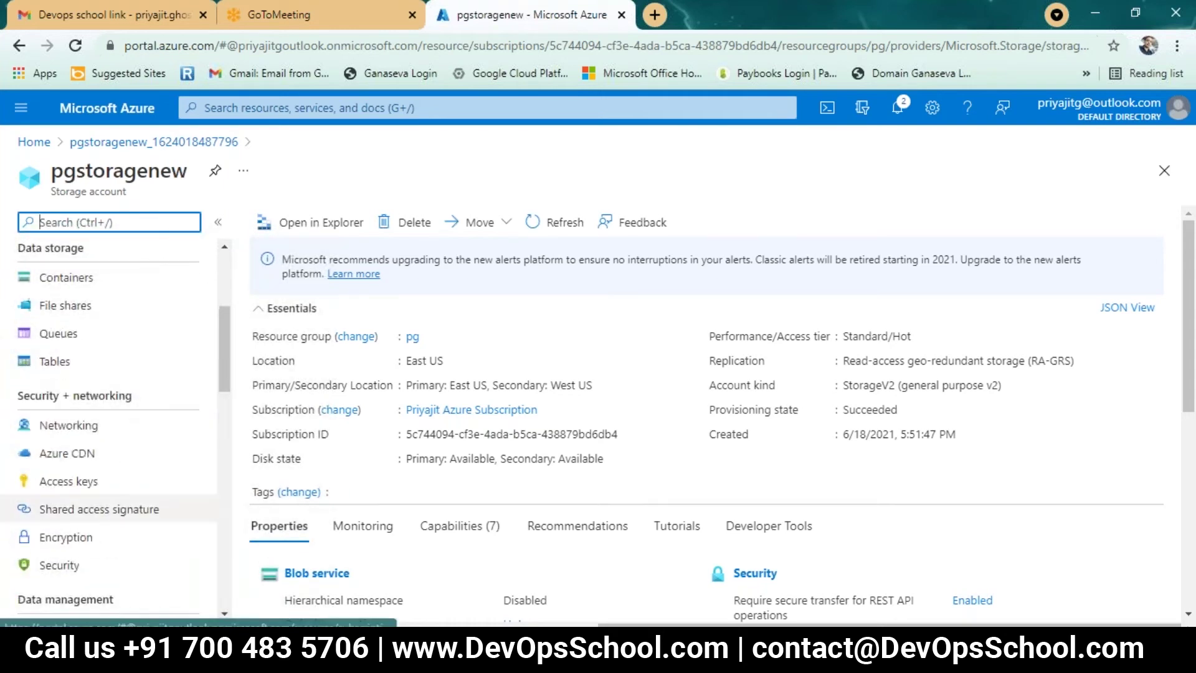
scroll(124, 513, "up", 3)
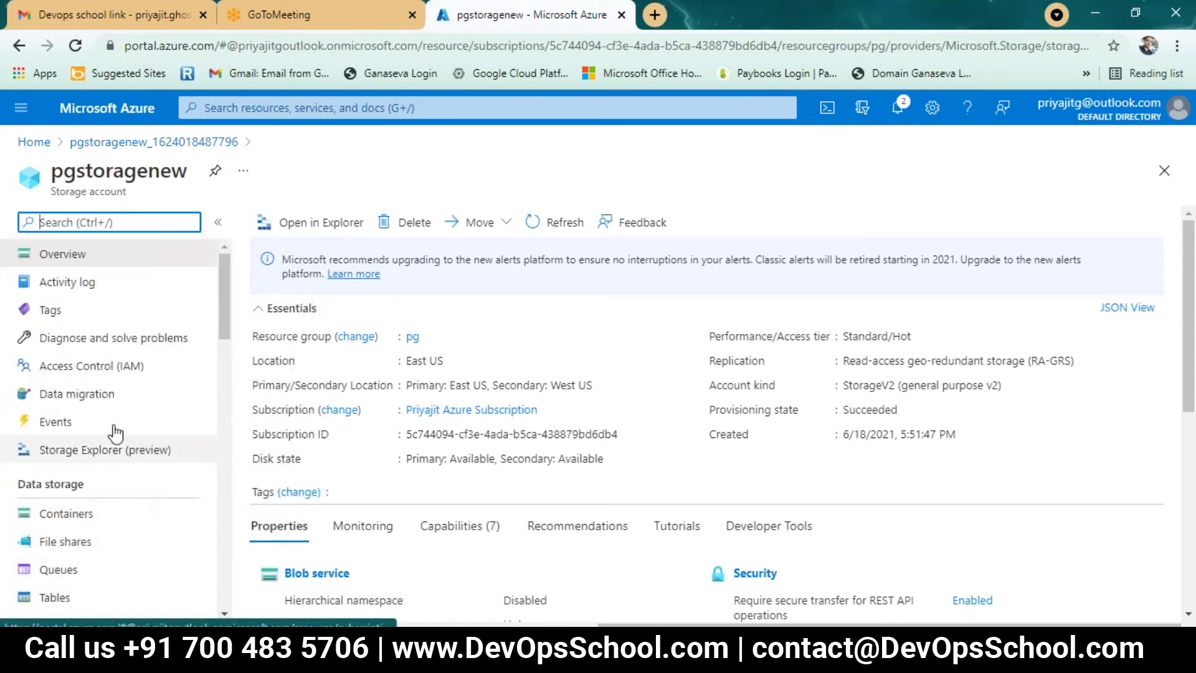
Open the storage account's data protection settings and review the backup, point-in-time restore, soft delete and tracking options.
scroll(62, 449, "down", 2)
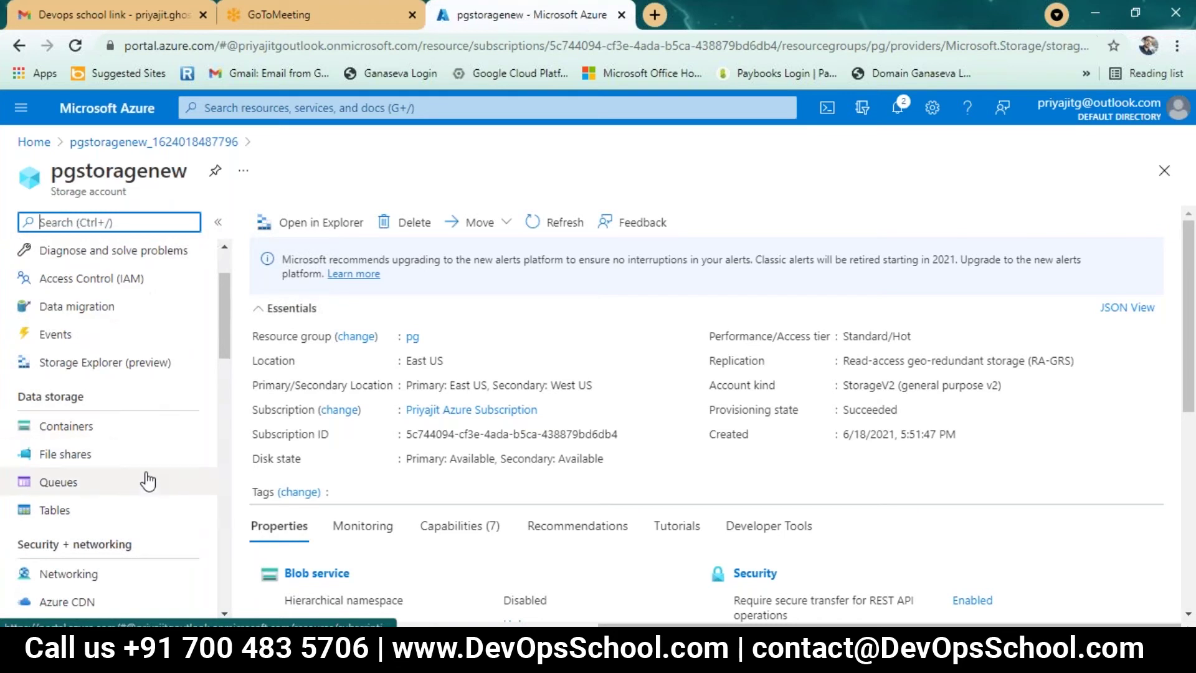
scroll(147, 481, "down", 4)
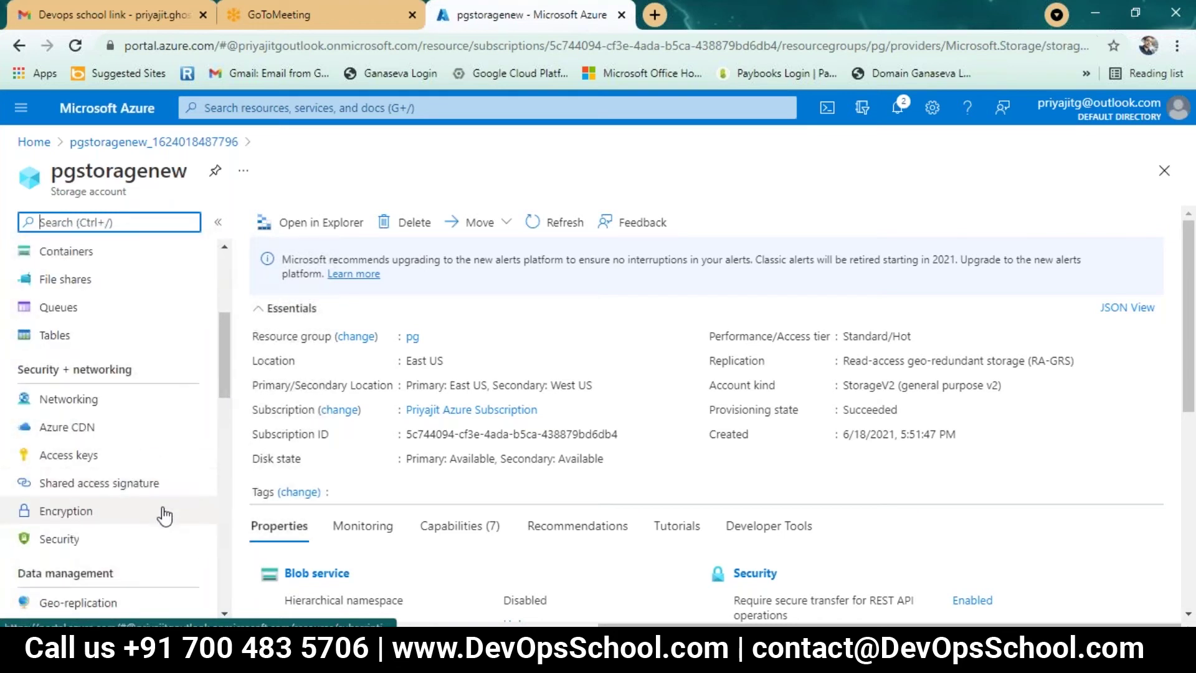
scroll(132, 508, "down", 2)
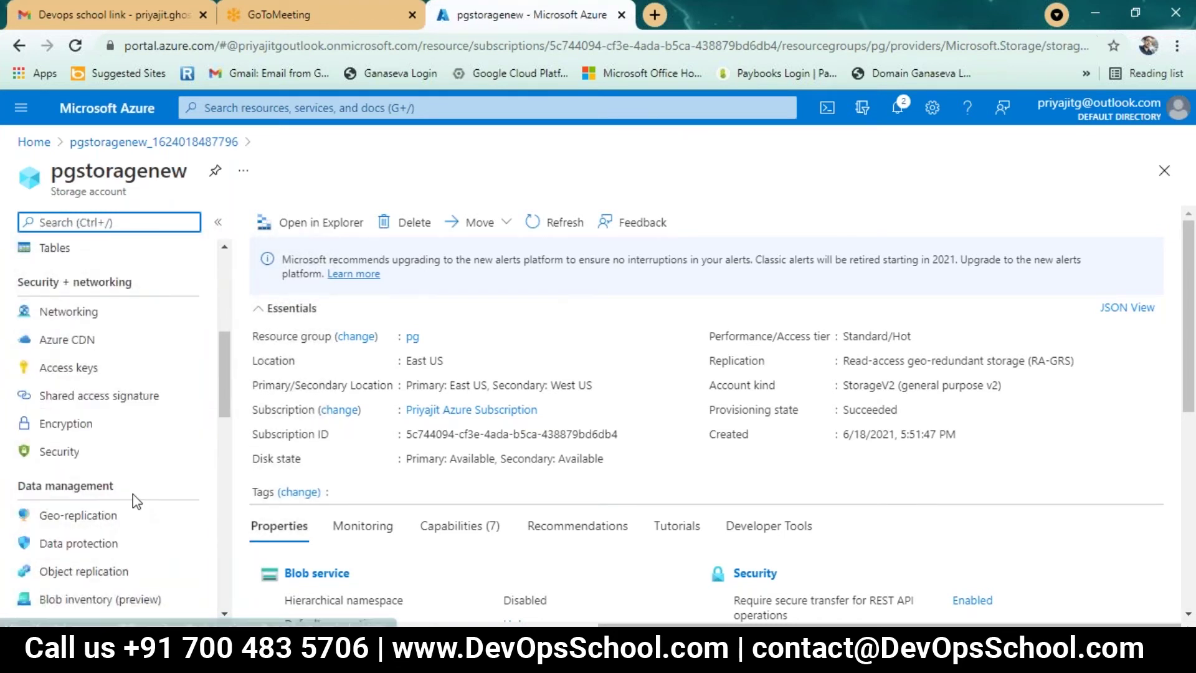
left_click(97, 542)
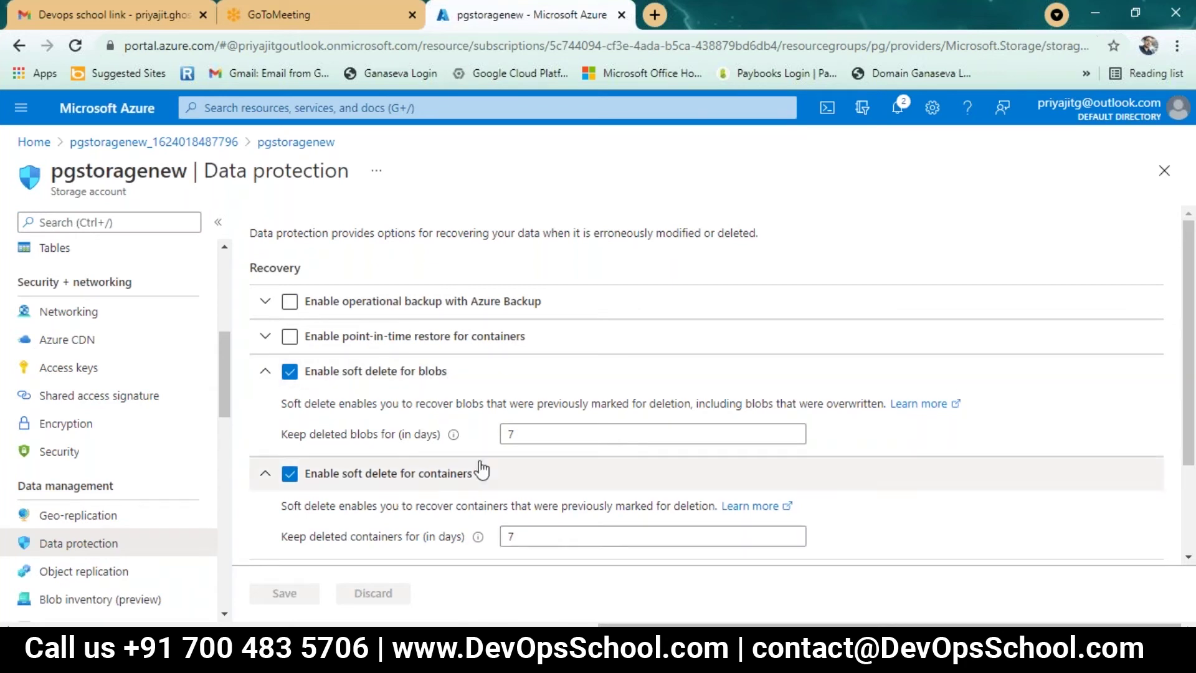
scroll(499, 467, "down", 2)
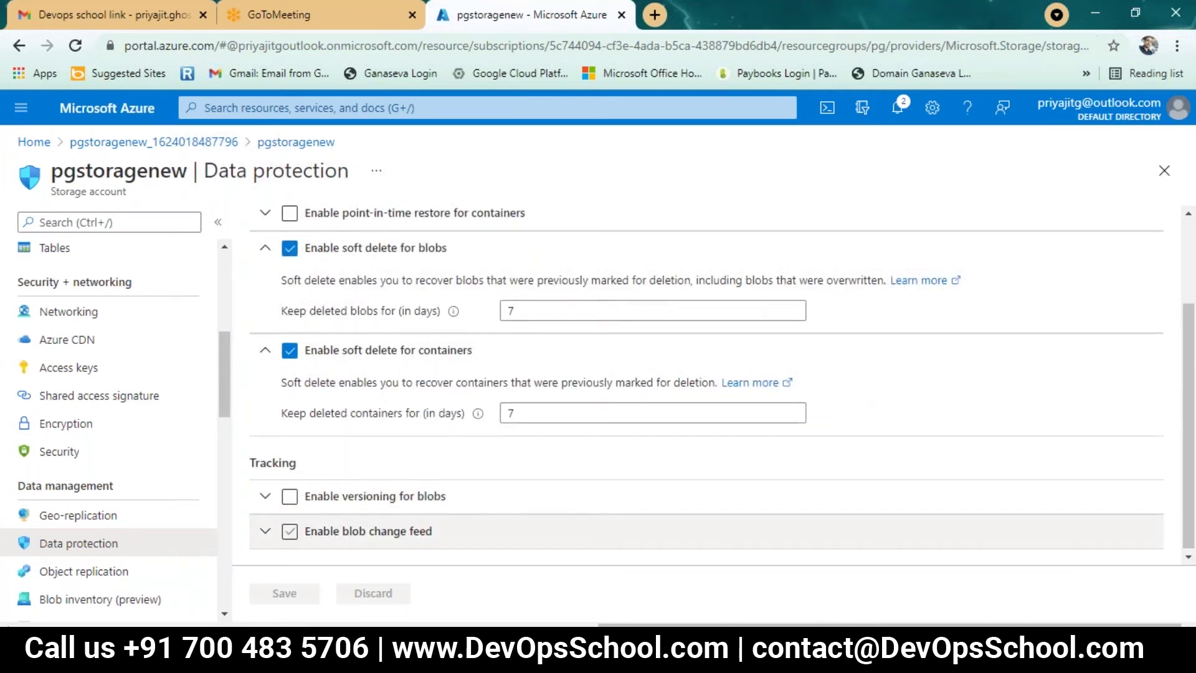
scroll(499, 467, "up", 2)
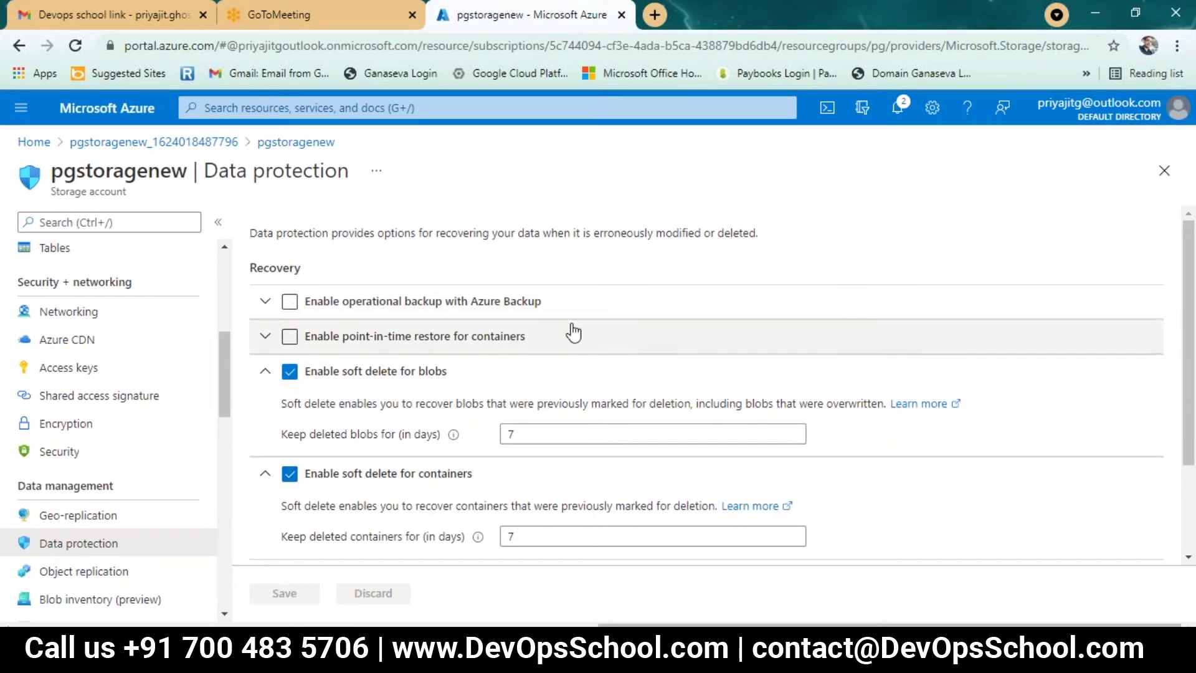
Search the portal for Azure backup services and open Backup center.
left_click(288, 108)
type("backu")
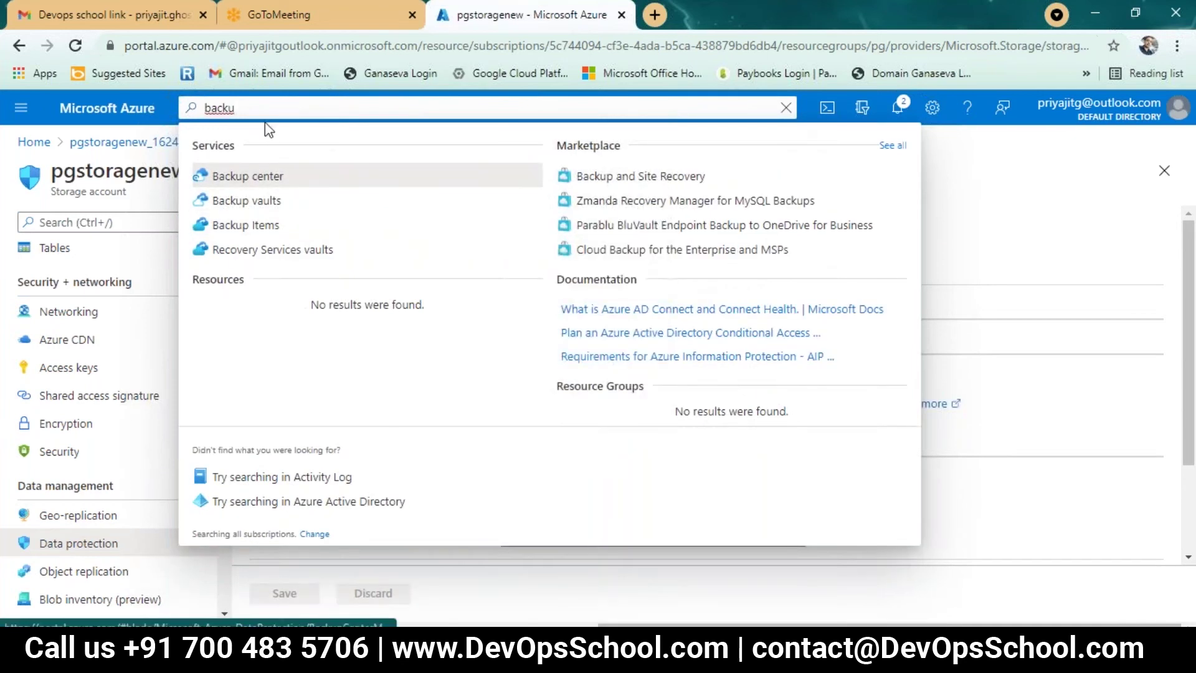
double_click(236, 108)
type("azure ")
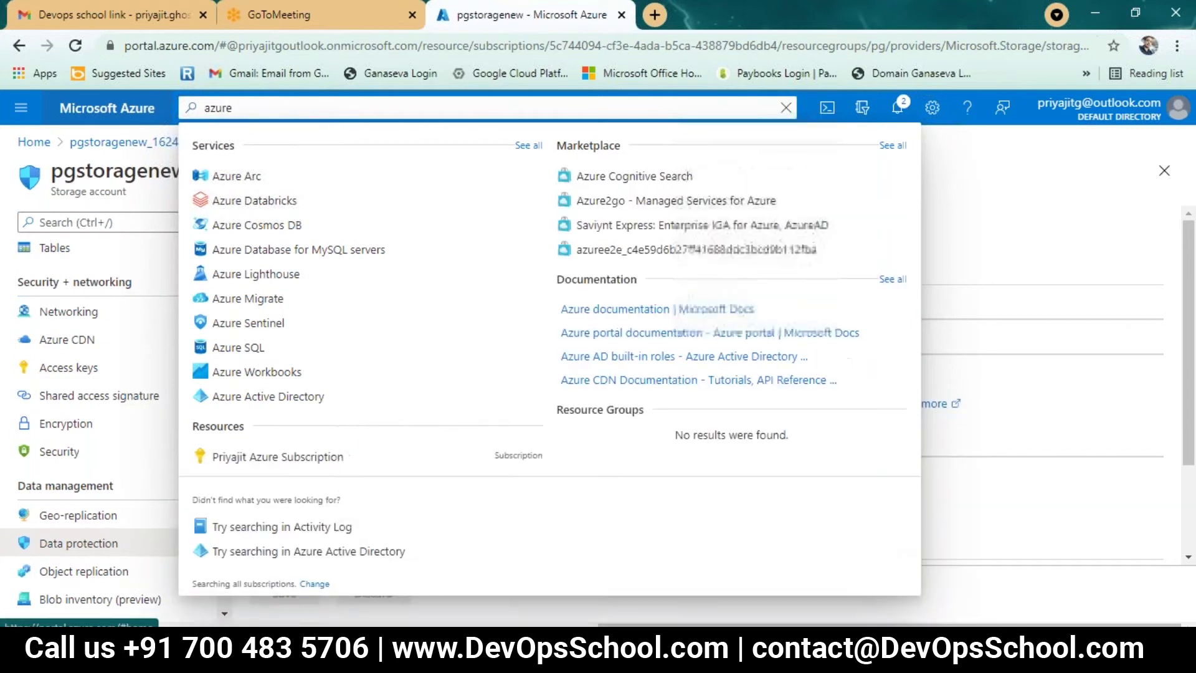
type("b")
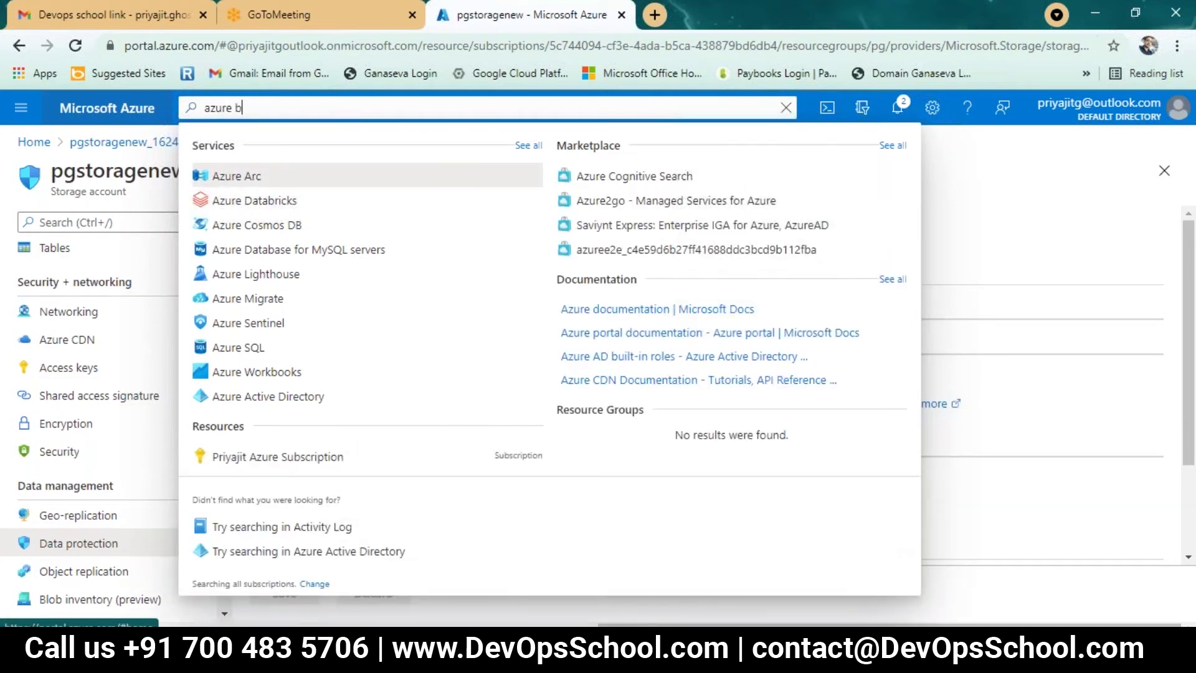
type("acku")
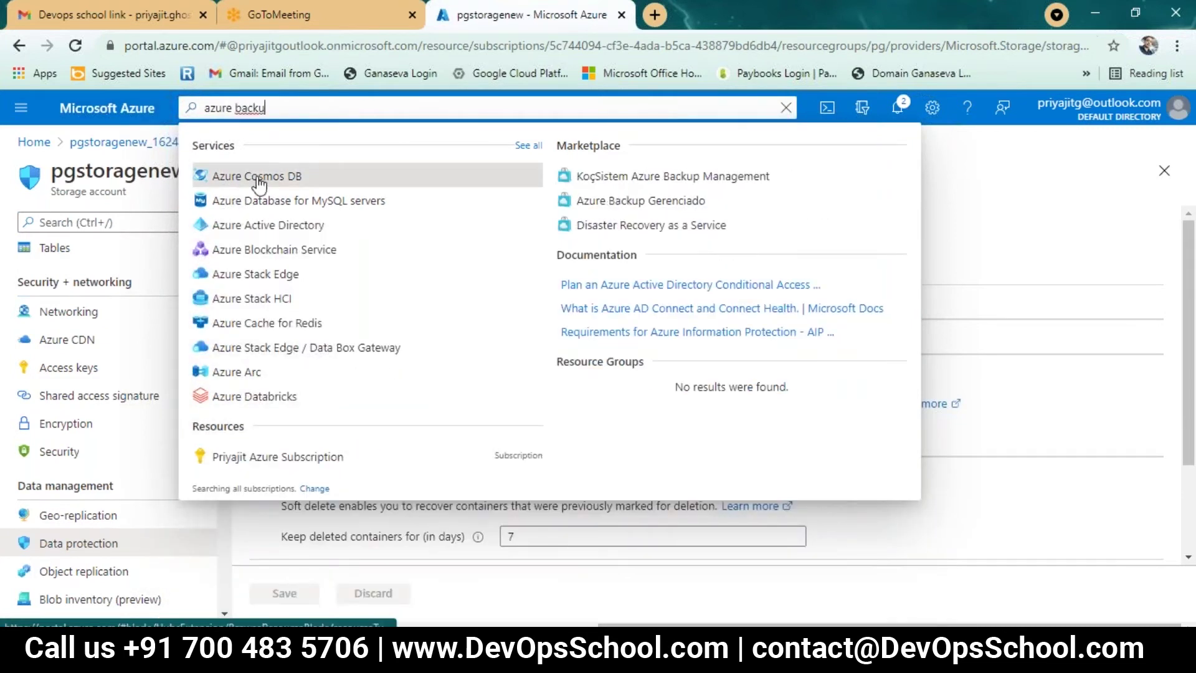
key("ctrl+a")
type("backup")
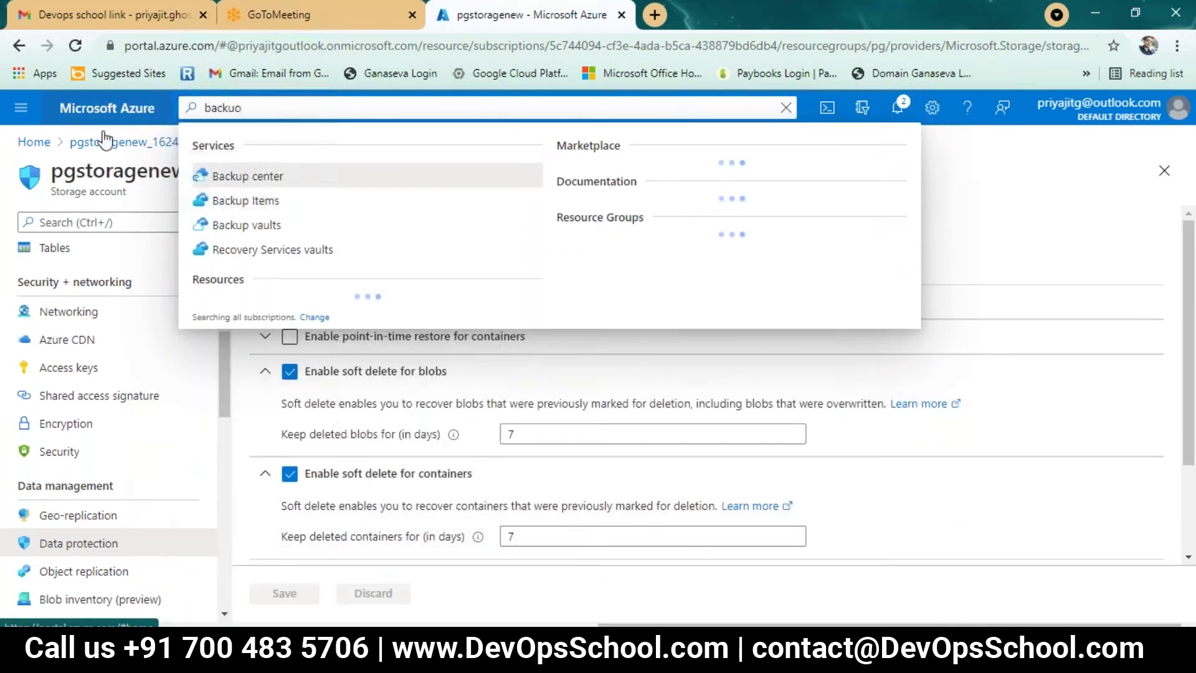
left_click(264, 178)
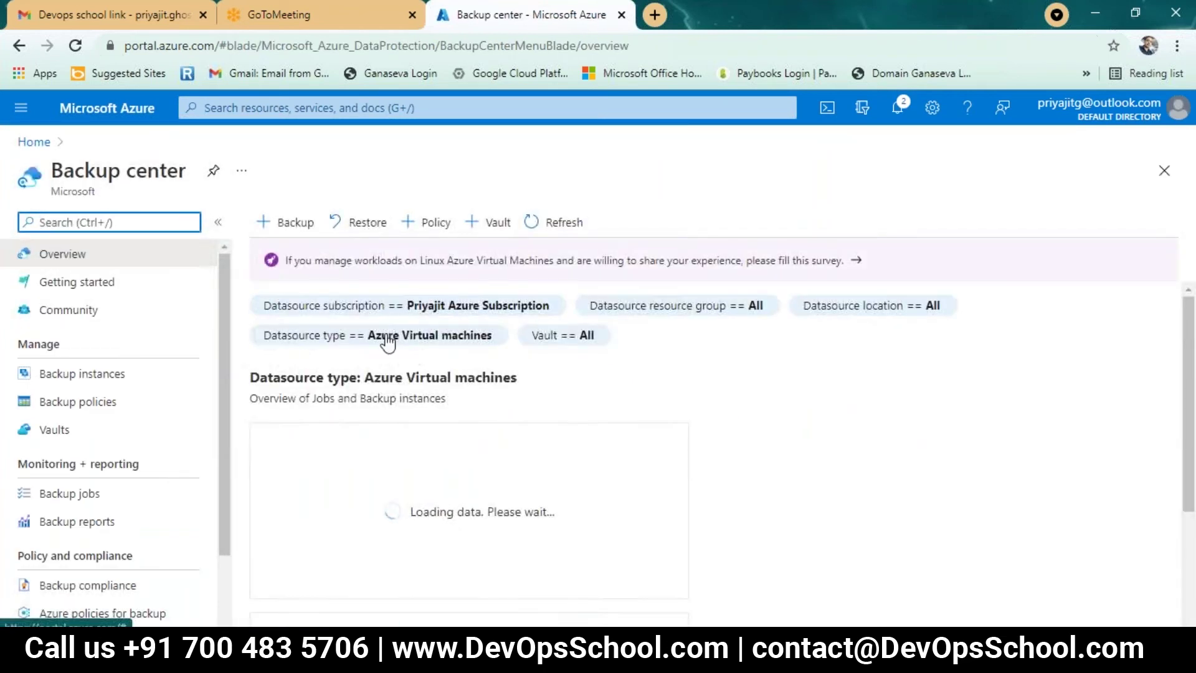
Start configuring a backup, examine the available datasource types, and return to the Backup center overview without choosing another type.
left_click(284, 227)
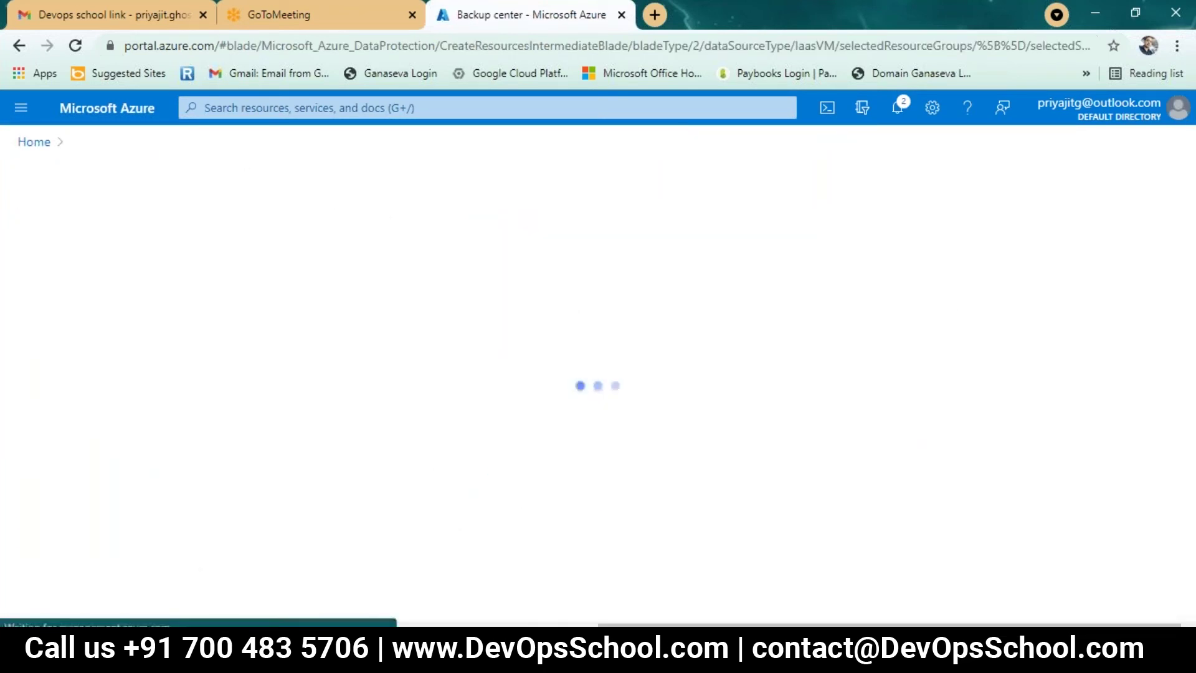
left_click(373, 243)
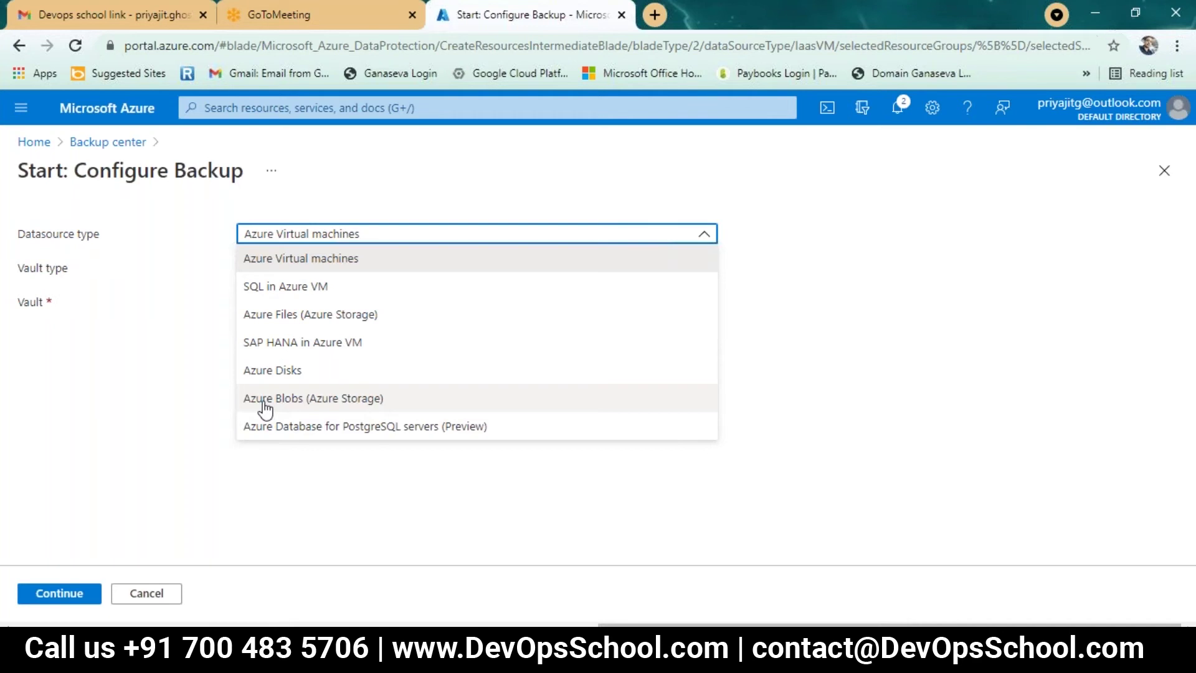
left_click(186, 220)
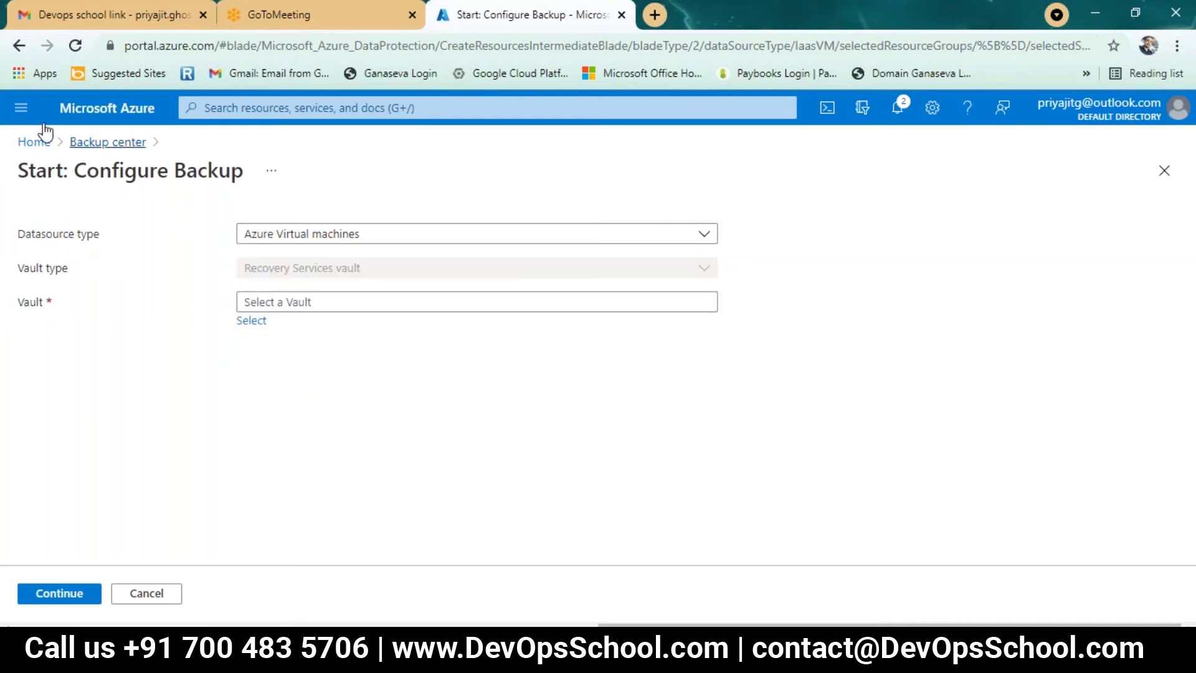
left_click(92, 143)
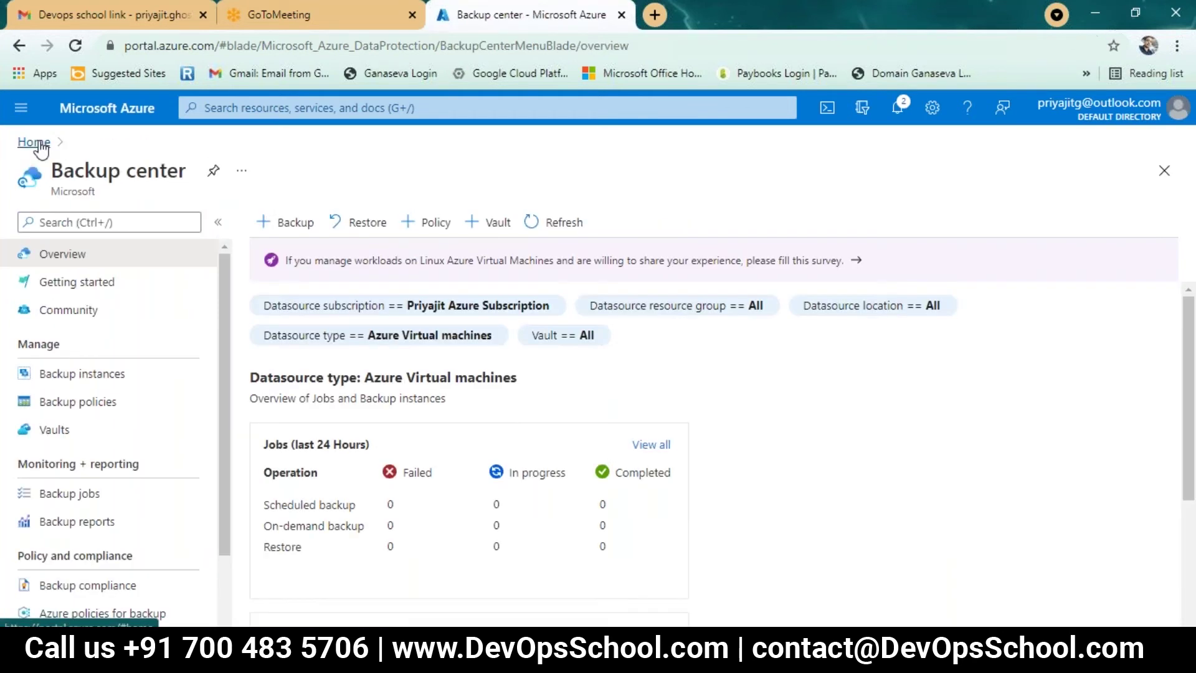
Return to the portal home, reopen the pgstoragenew storage account and go back to its data protection settings.
left_click(39, 143)
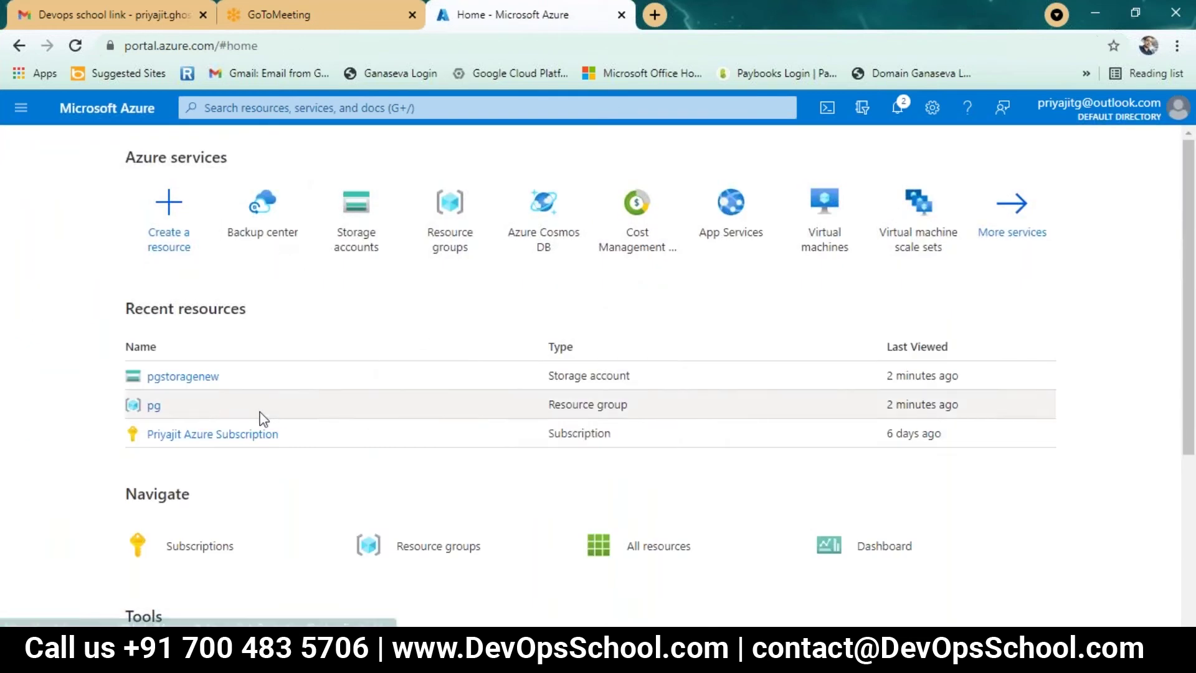
left_click(190, 376)
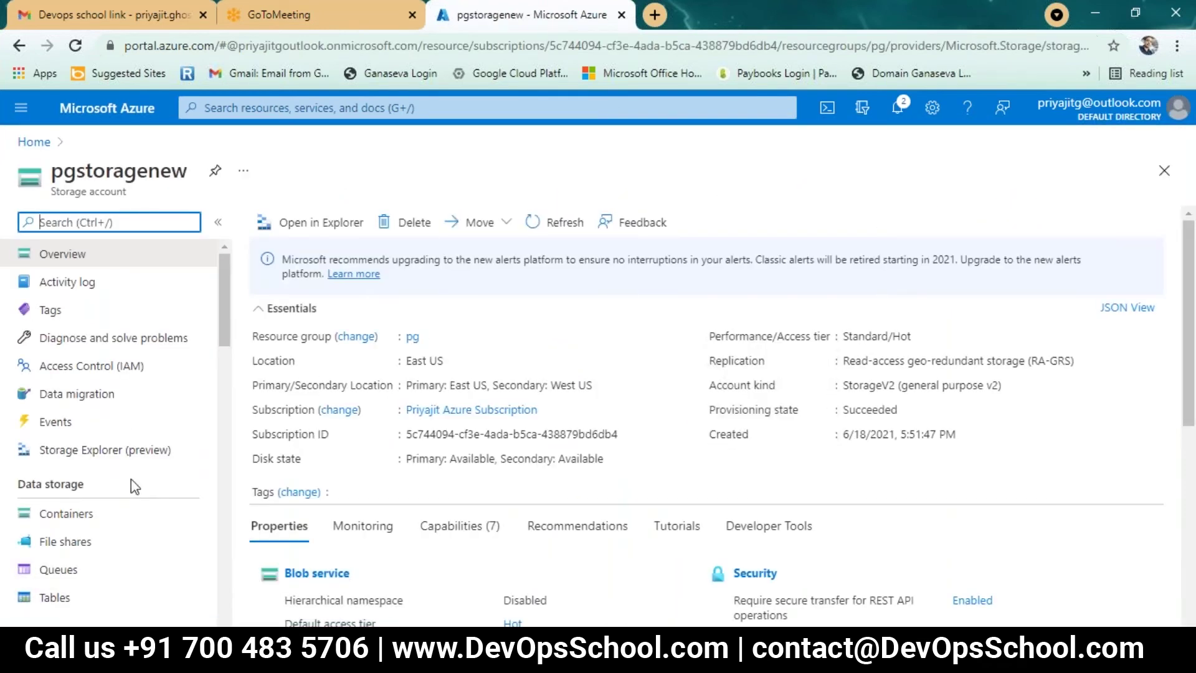
scroll(136, 486, "down", 9)
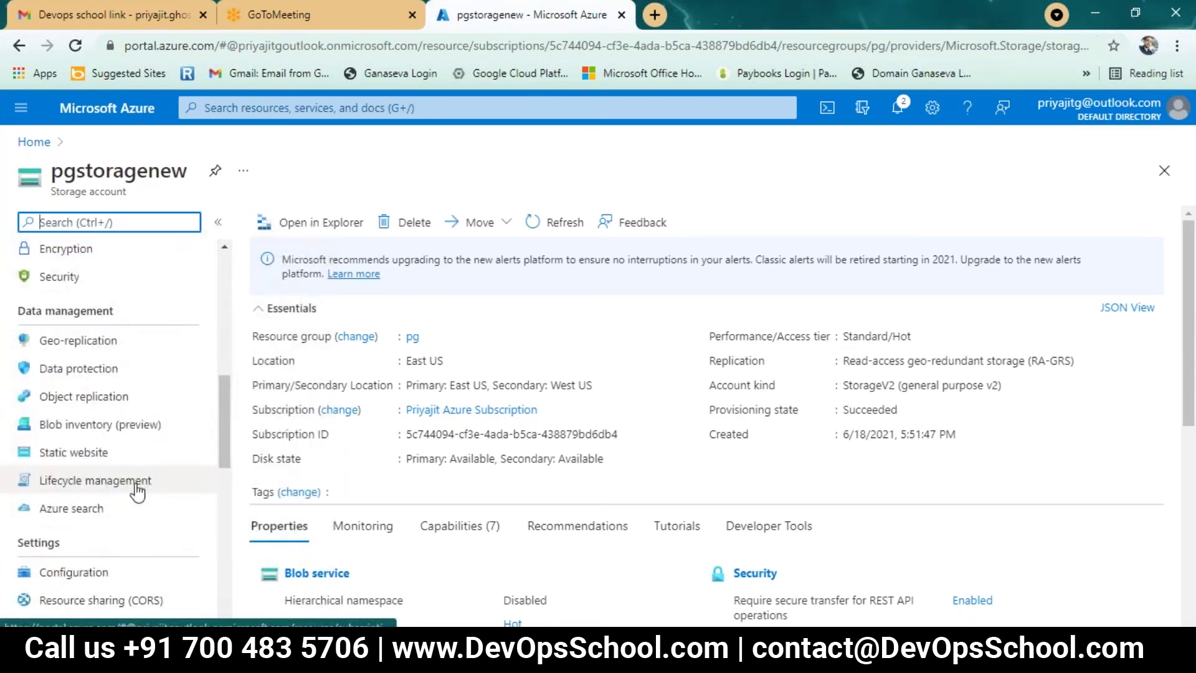
scroll(138, 493, "down", 3)
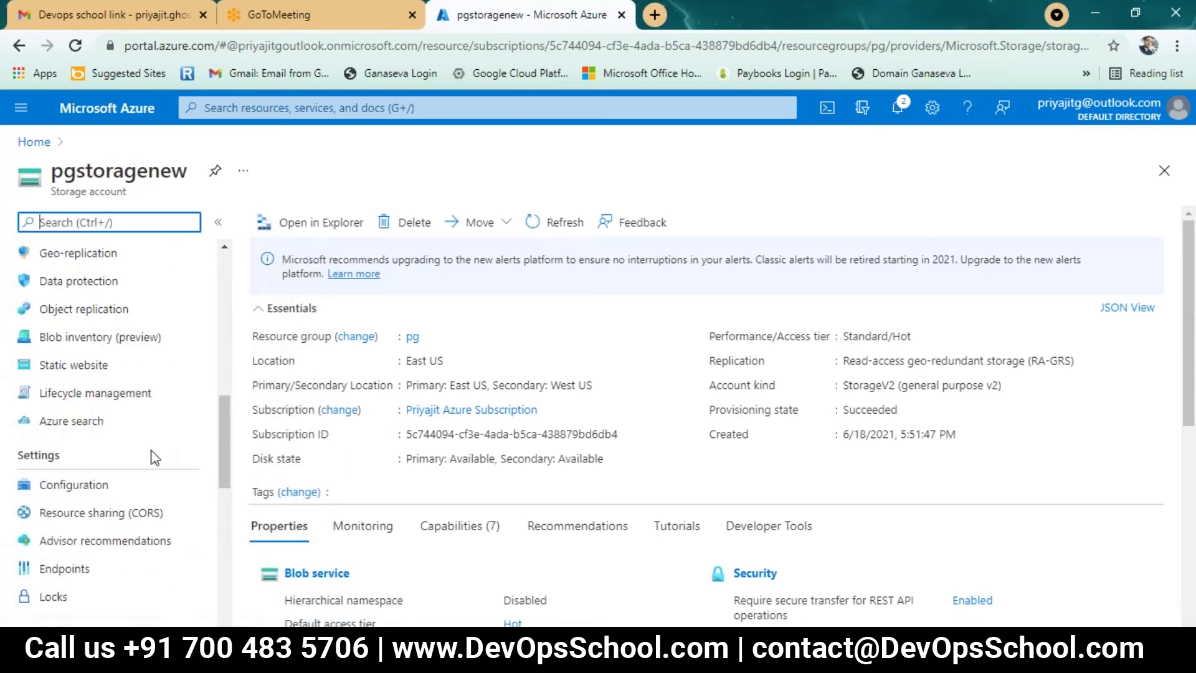
scroll(152, 530, "down", 3)
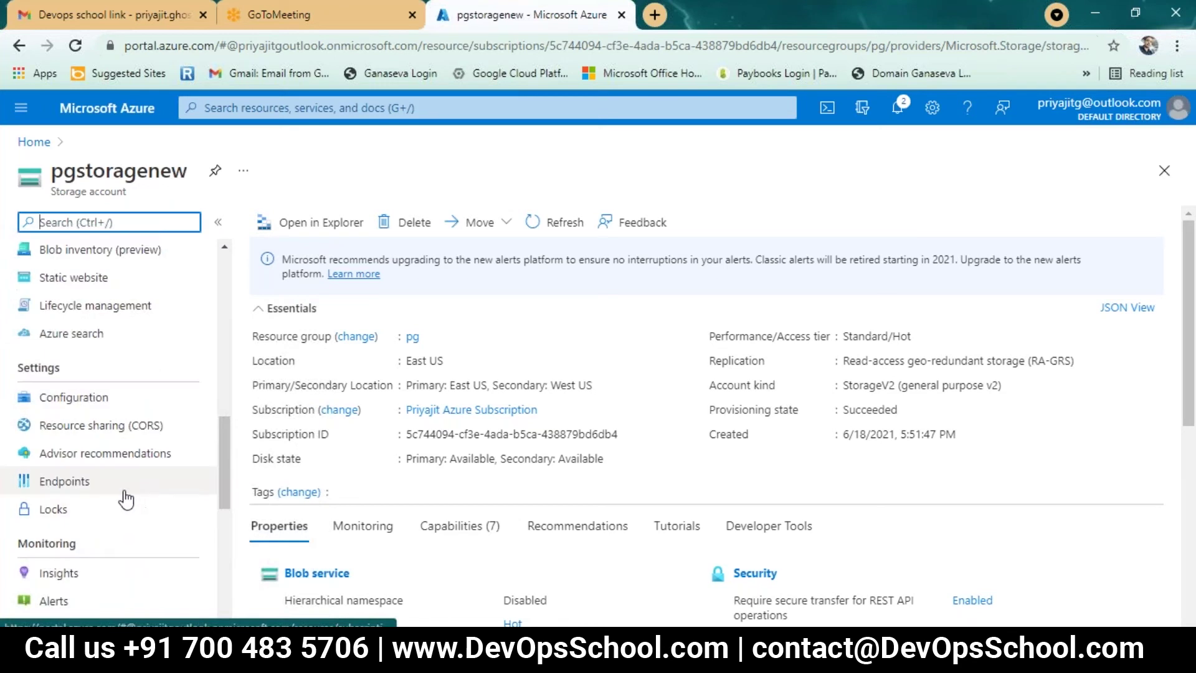
scroll(150, 523, "down", 3)
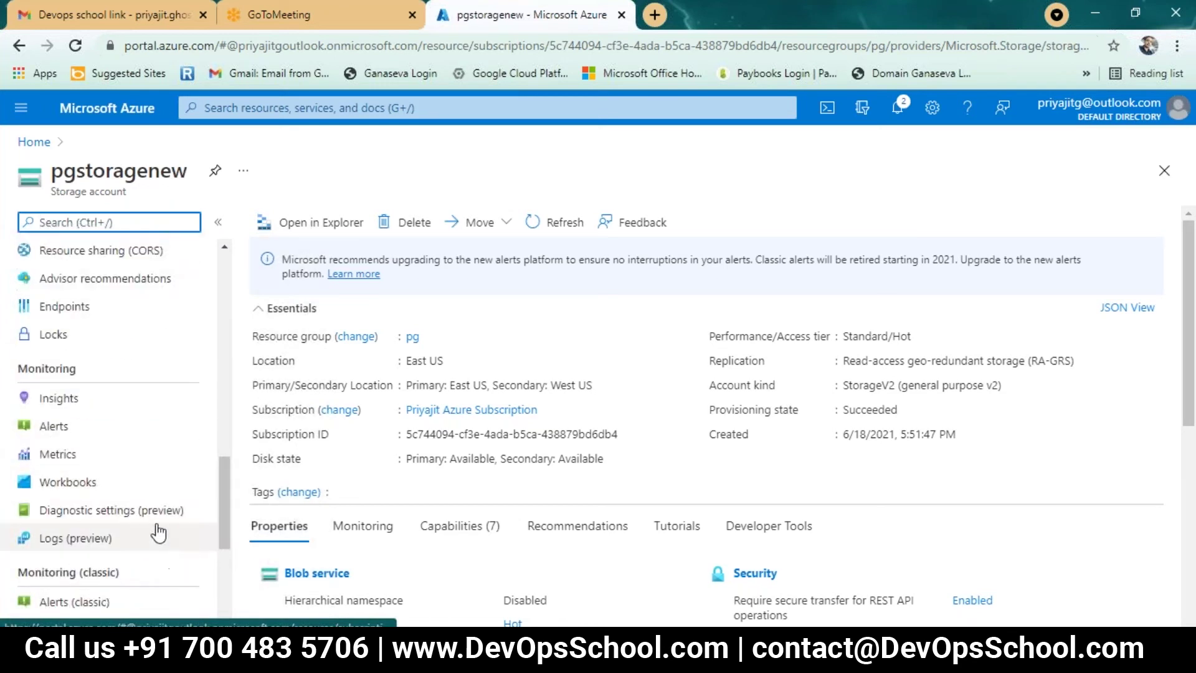
scroll(156, 536, "down", 4)
scroll(138, 524, "up", 5)
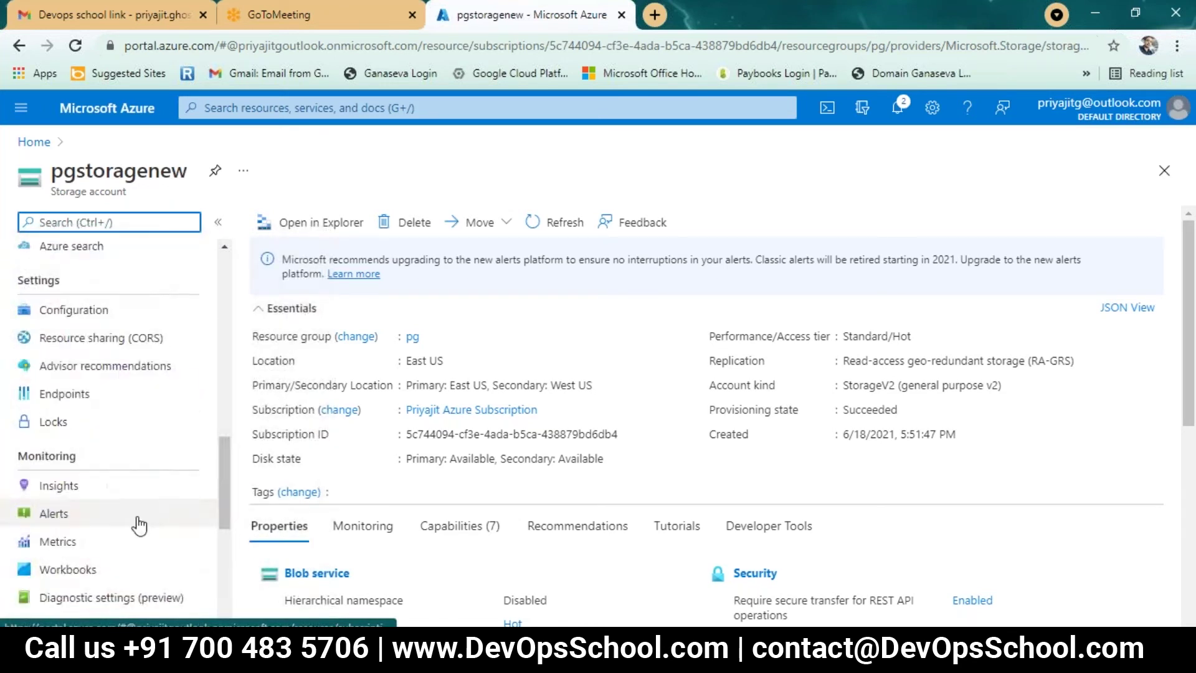
scroll(139, 525, "up", 5)
left_click(112, 456)
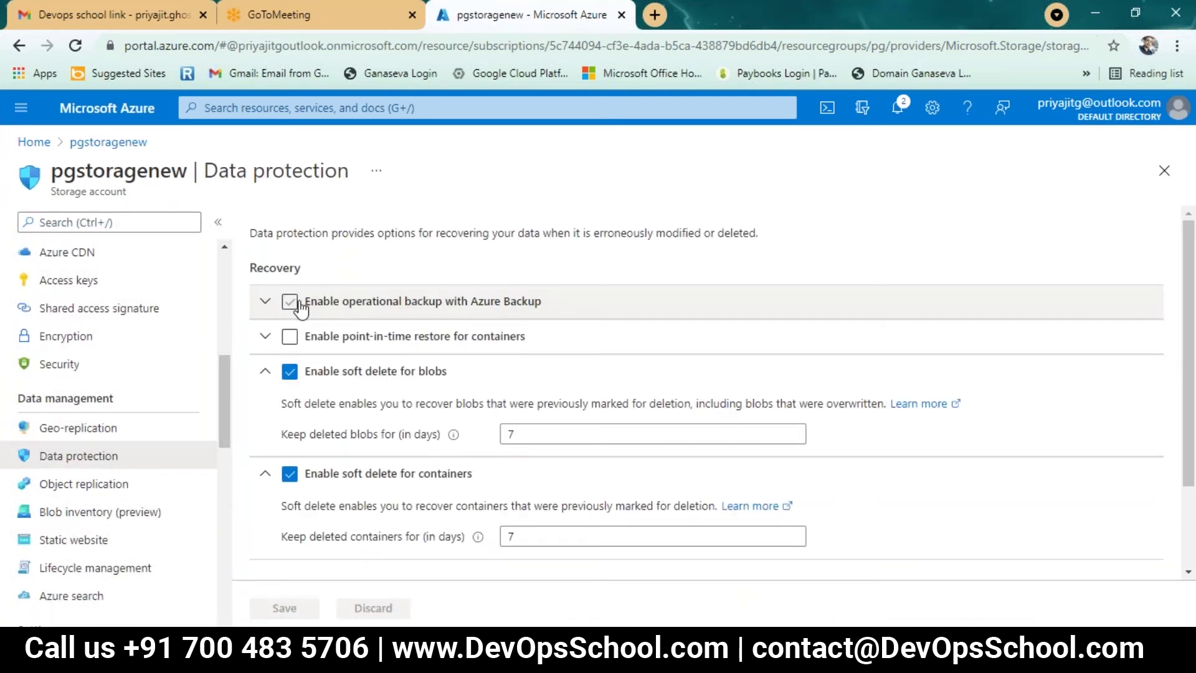
Enable operational backup with Azure Backup, check the backup vault choices, and disable it again, leaving point-in-time restore for containers enabled.
left_click(301, 307)
scroll(626, 360, "down", 1)
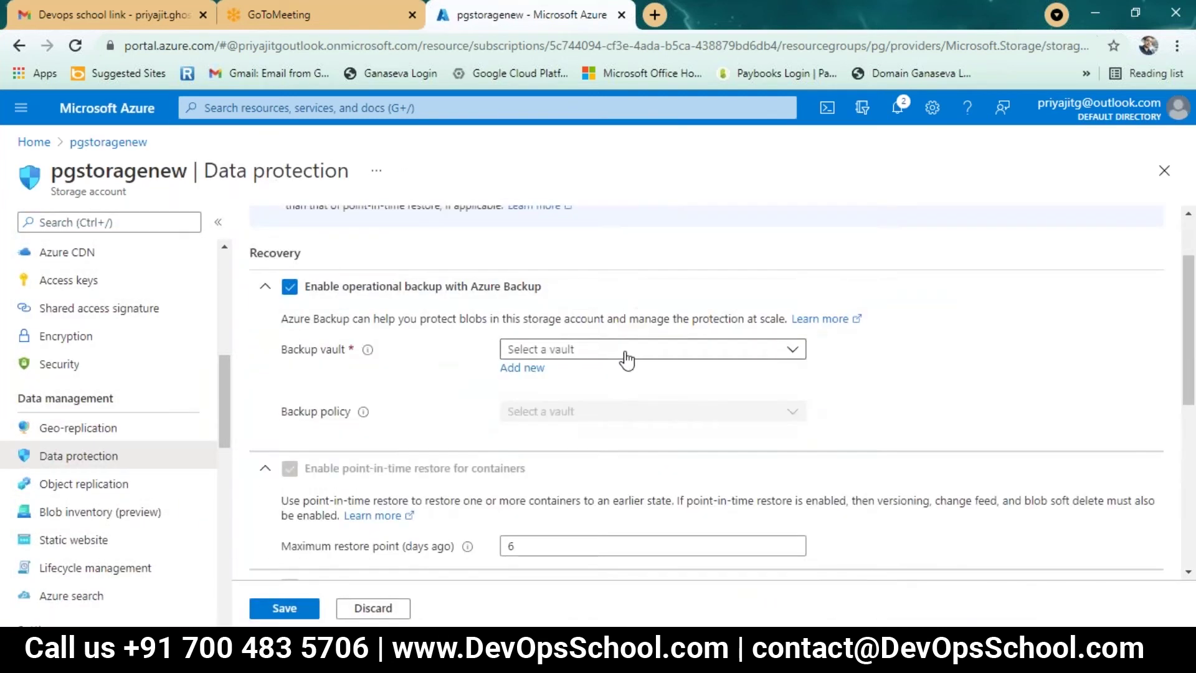
left_click(626, 358)
left_click(586, 351)
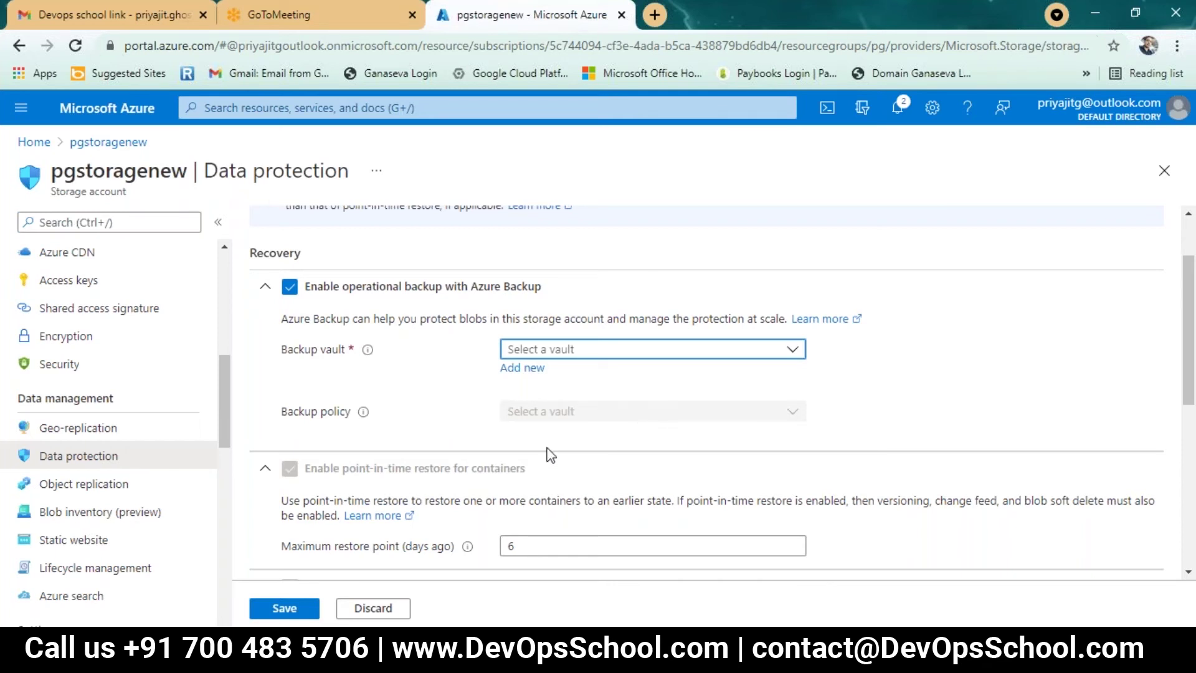
scroll(469, 436, "up", 2)
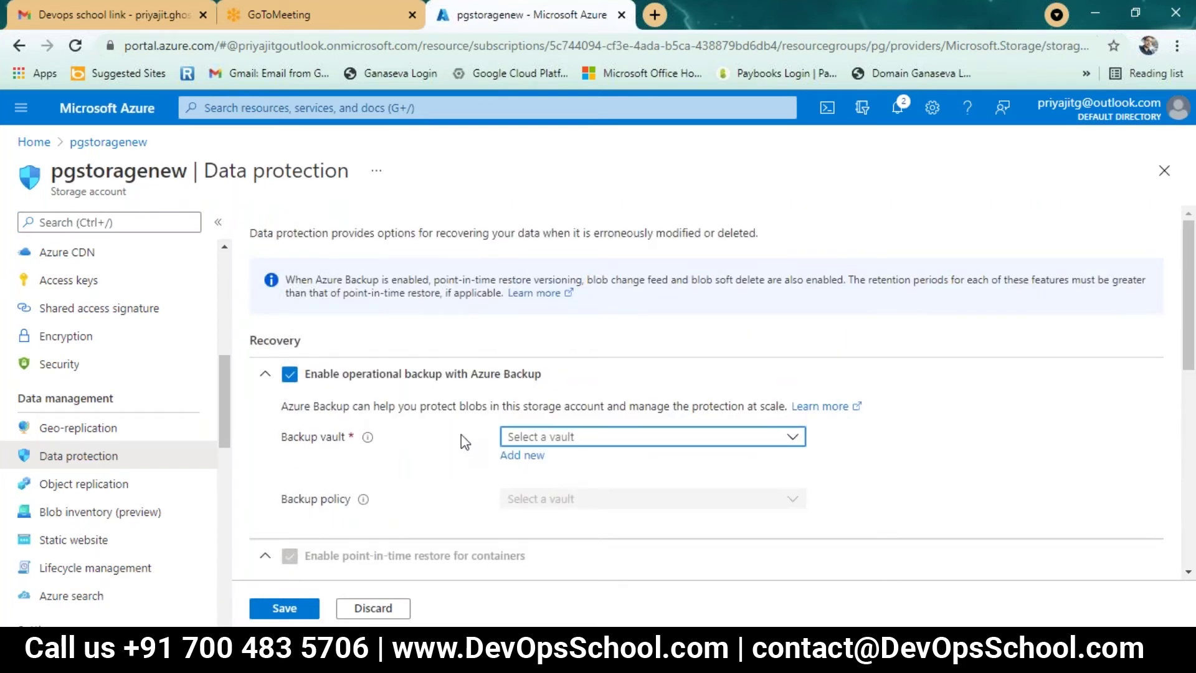
left_click(291, 374)
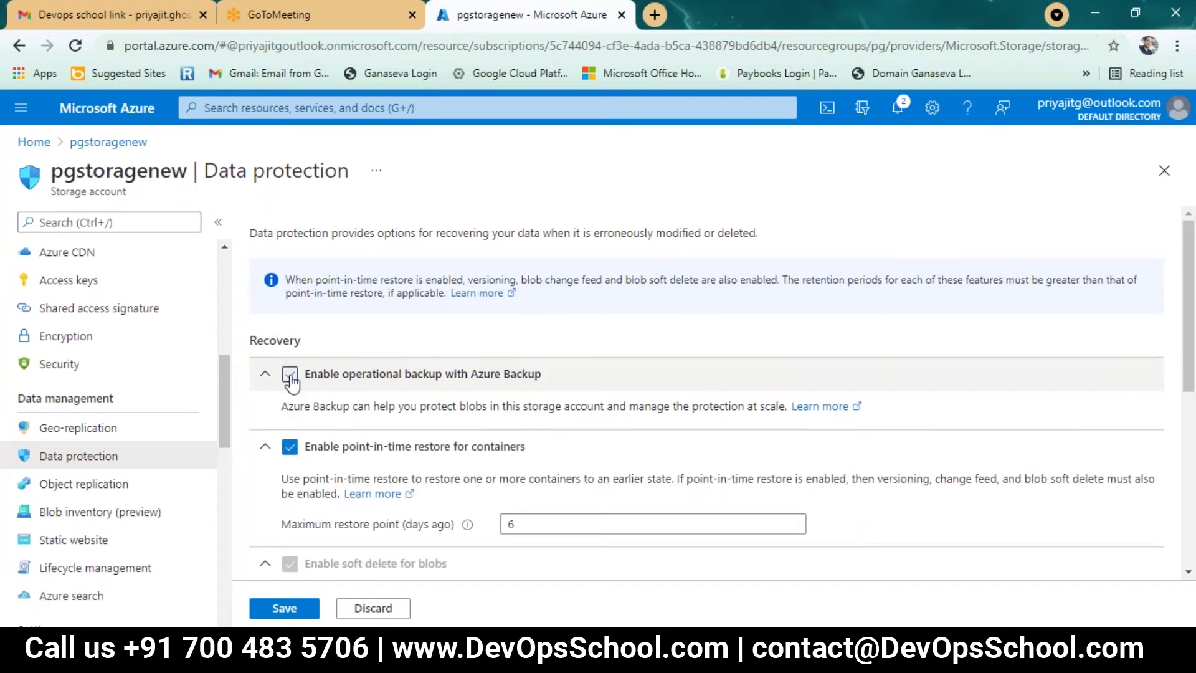
scroll(561, 380, "down", 2)
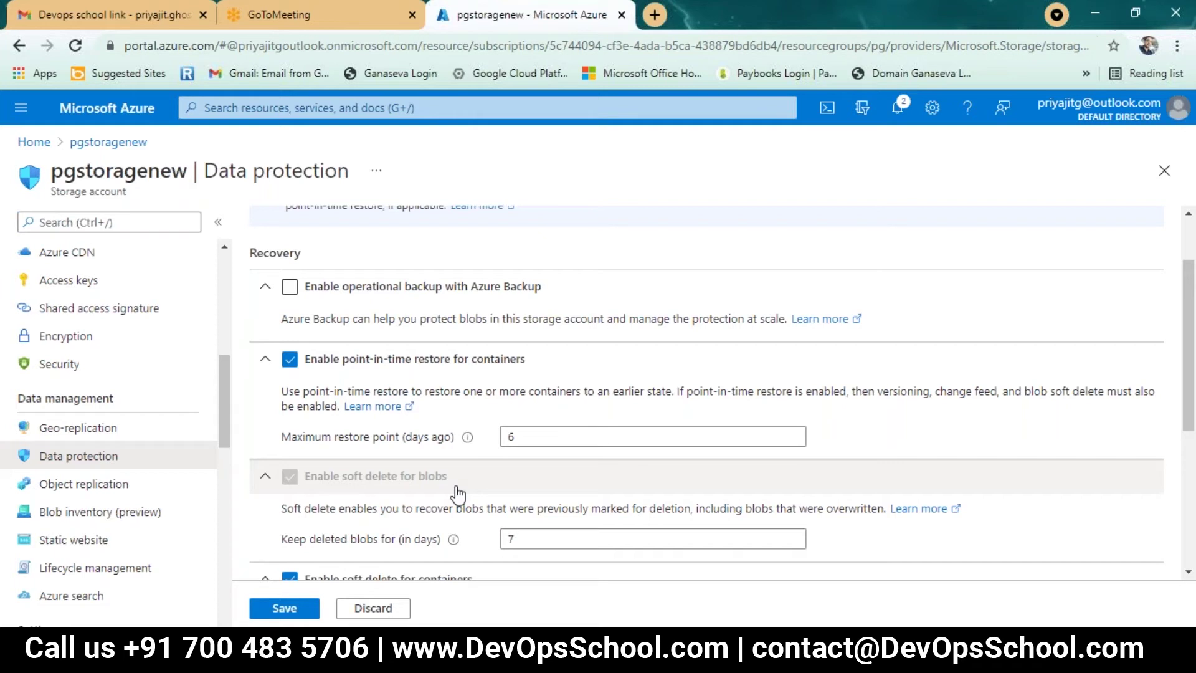
scroll(458, 494, "up", 3)
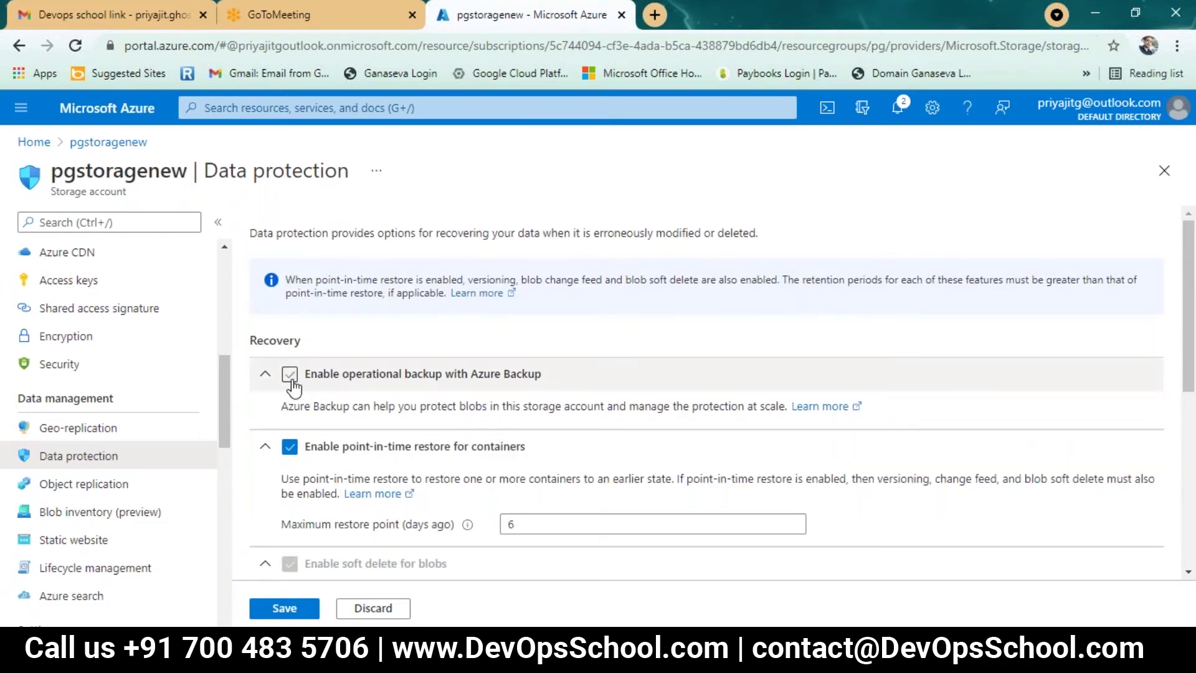
Try operational backup with Azure Backup once more, recheck the backup vault choices, and turn the option off again.
left_click(290, 374)
scroll(673, 411, "down", 3)
left_click(690, 356)
left_click(689, 356)
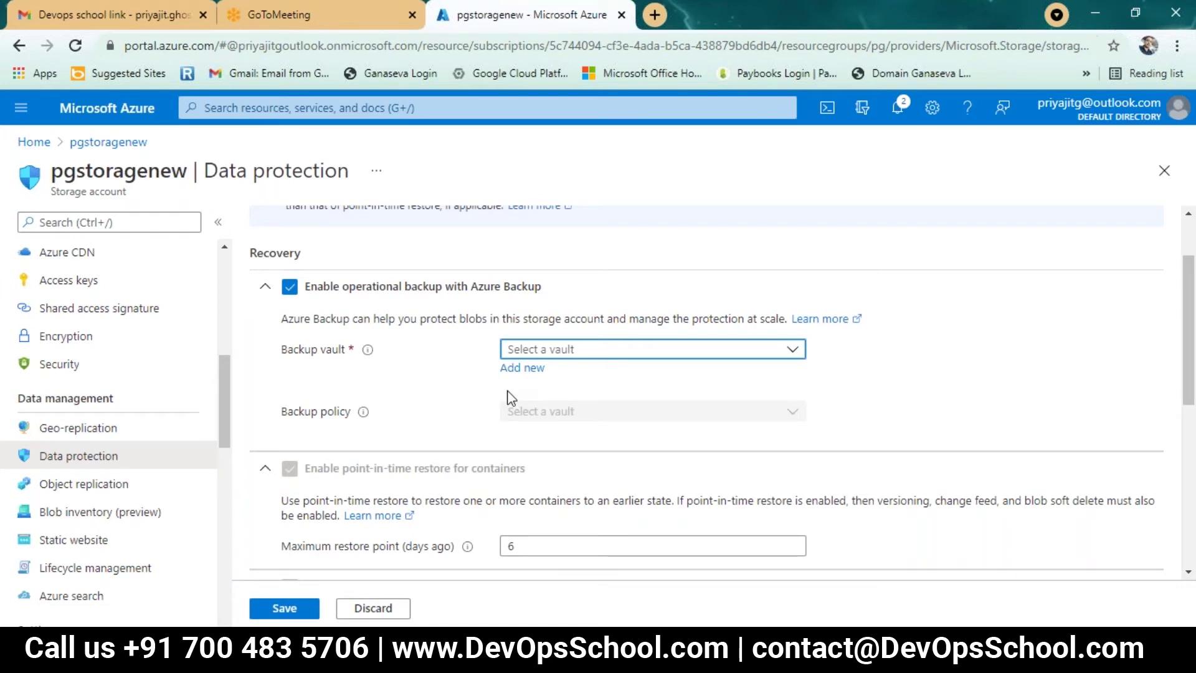
scroll(511, 397, "up", 2)
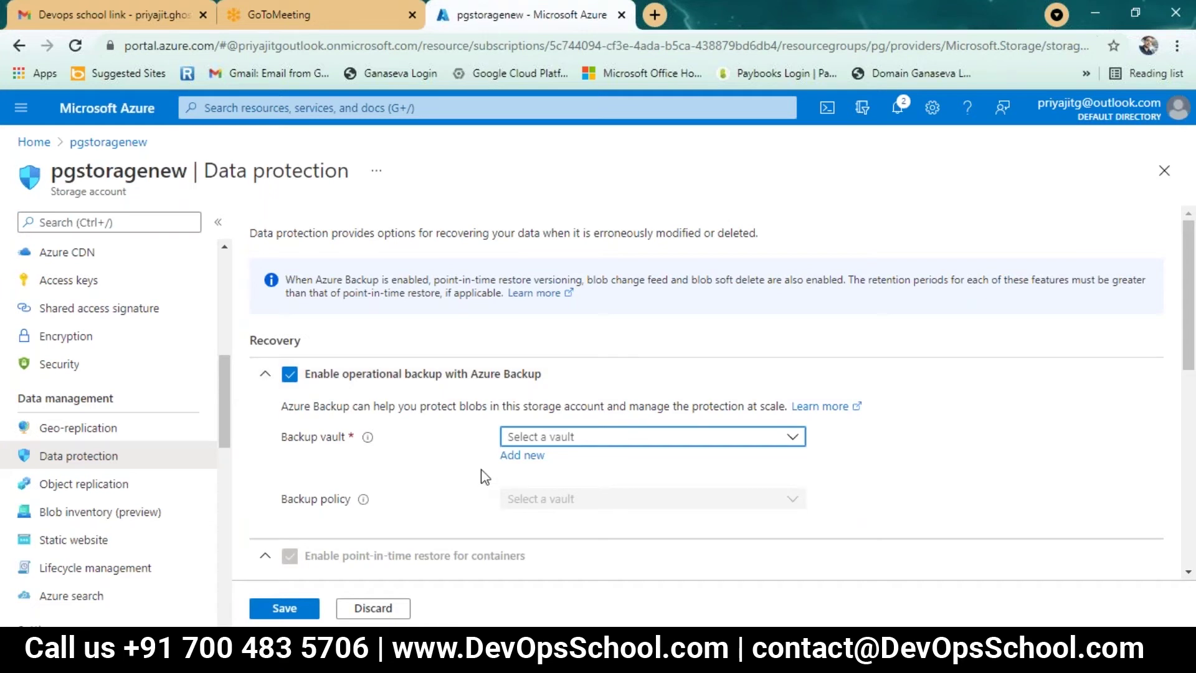
left_click(289, 374)
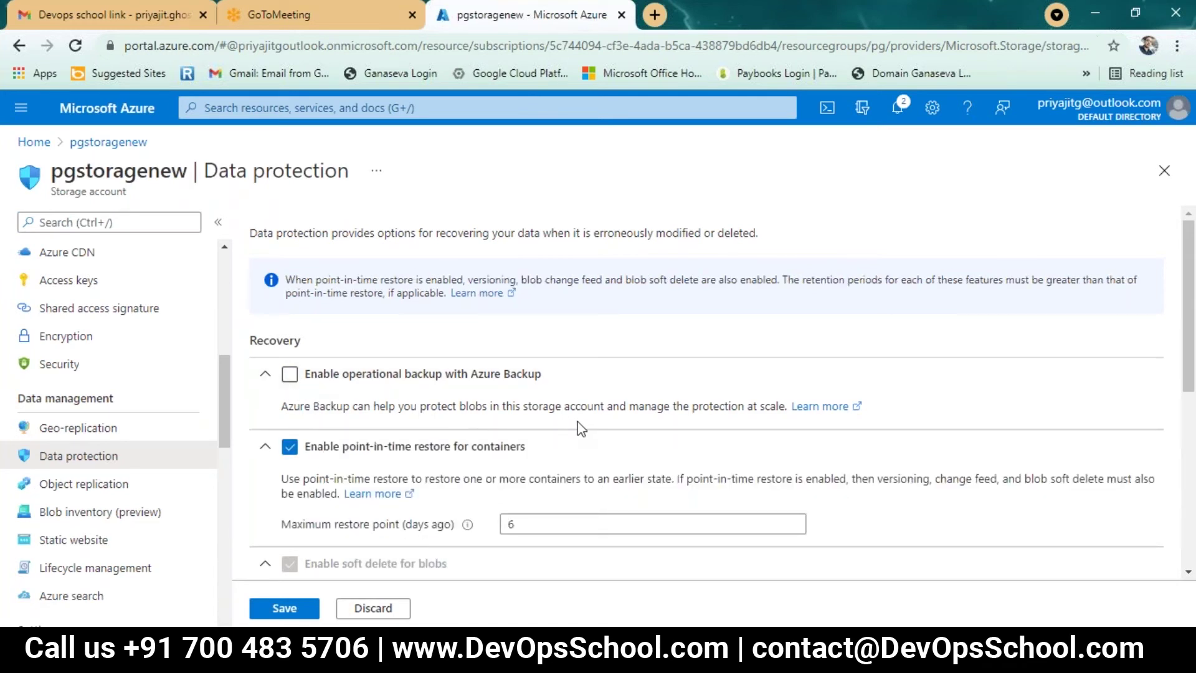
Review the point-in-time restore, soft delete, blob versioning and change feed options in the data protection settings.
scroll(574, 419, "down", 4)
scroll(521, 515, "down", 2)
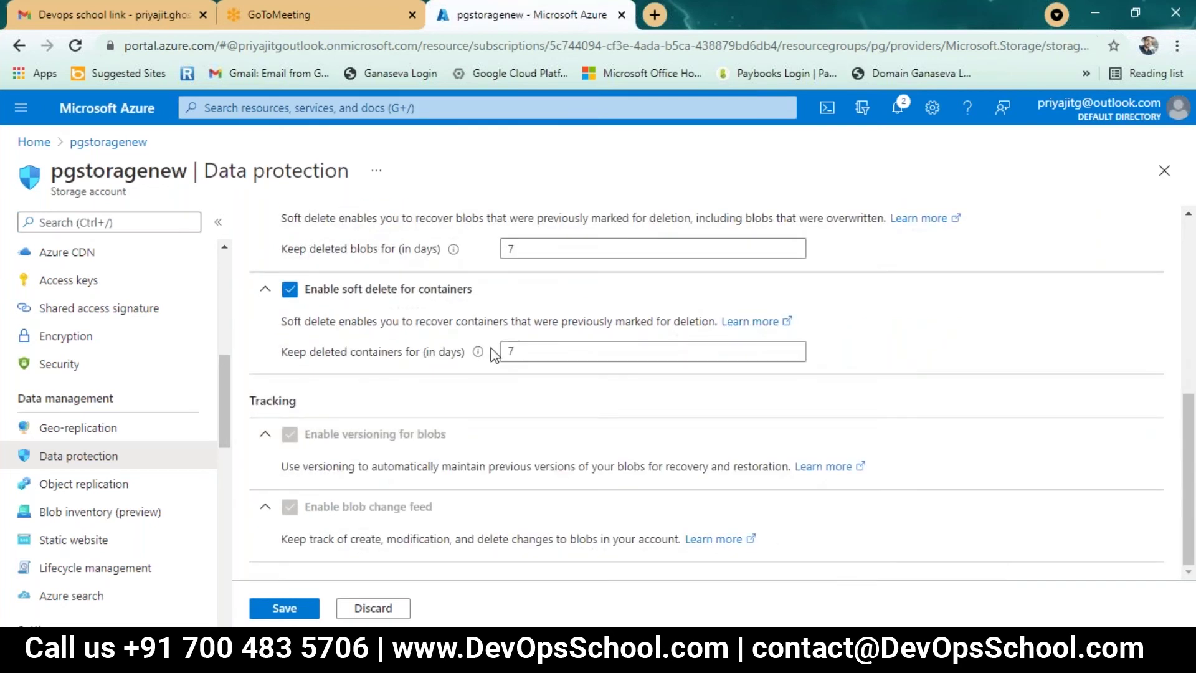
scroll(495, 364, "up", 2)
scroll(704, 393, "up", 4)
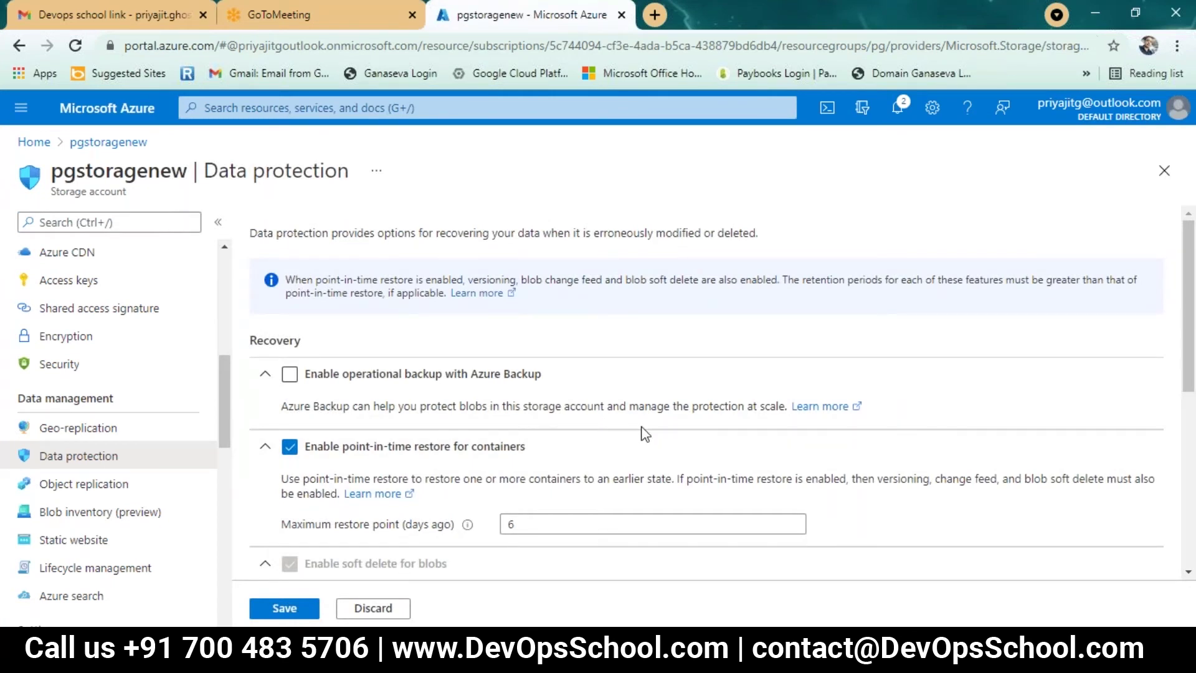
Go over the restore, soft delete retention and tracking options in the data protection settings once more, from recovery down to change feed.
scroll(615, 399, "down", 1)
scroll(614, 396, "down", 3)
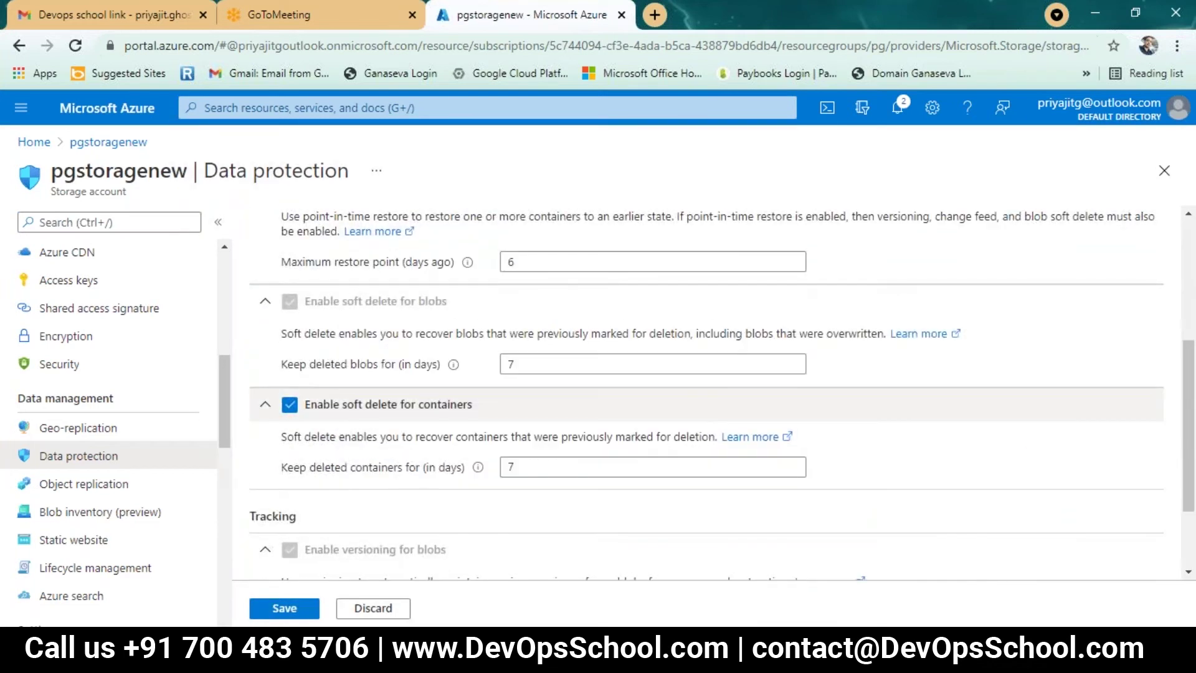
scroll(639, 489, "down", 1)
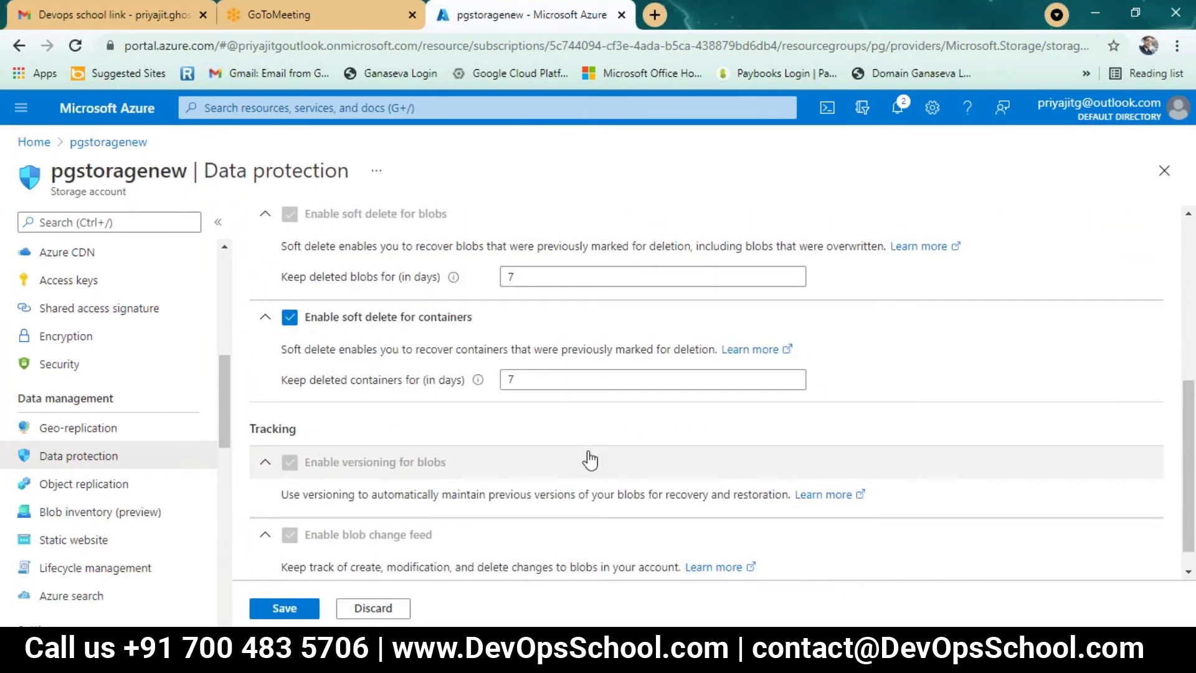
scroll(600, 455, "down", 1)
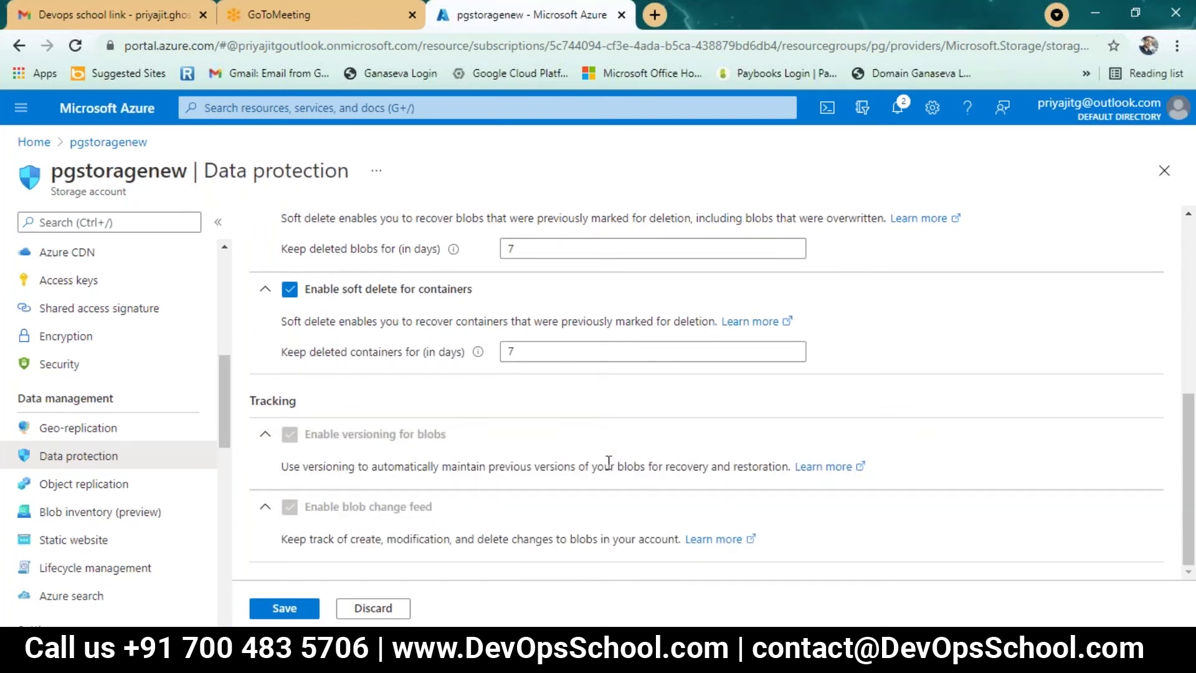
scroll(609, 461, "up", 8)
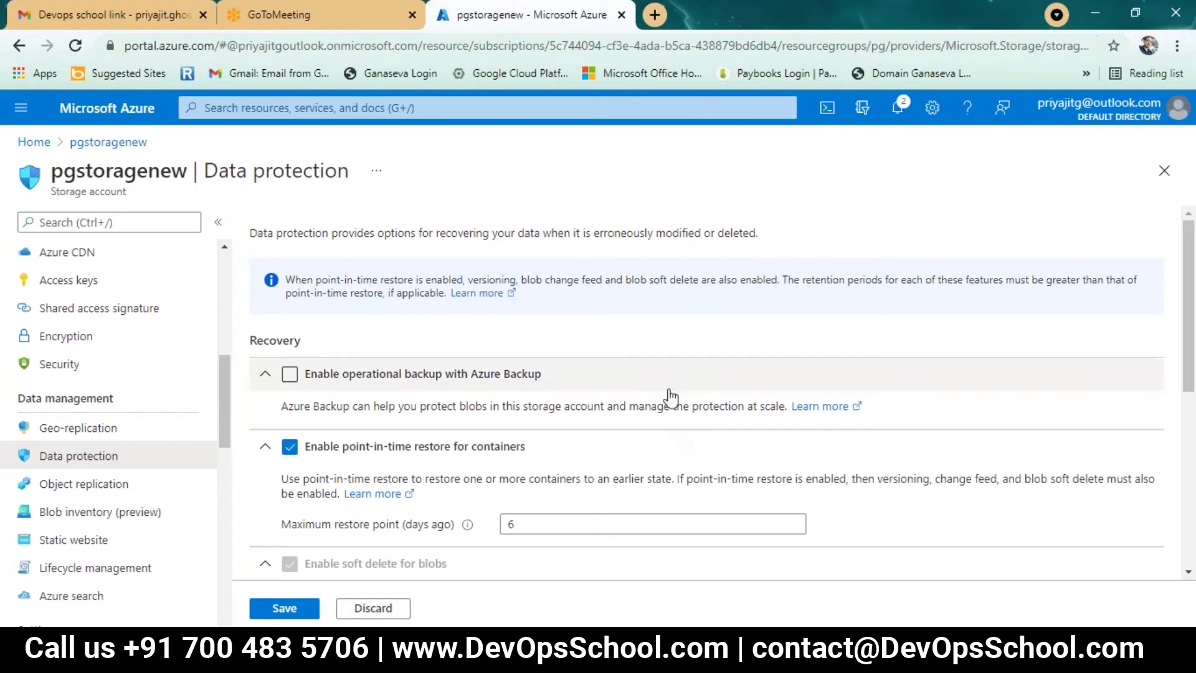
scroll(714, 354, "down", 3)
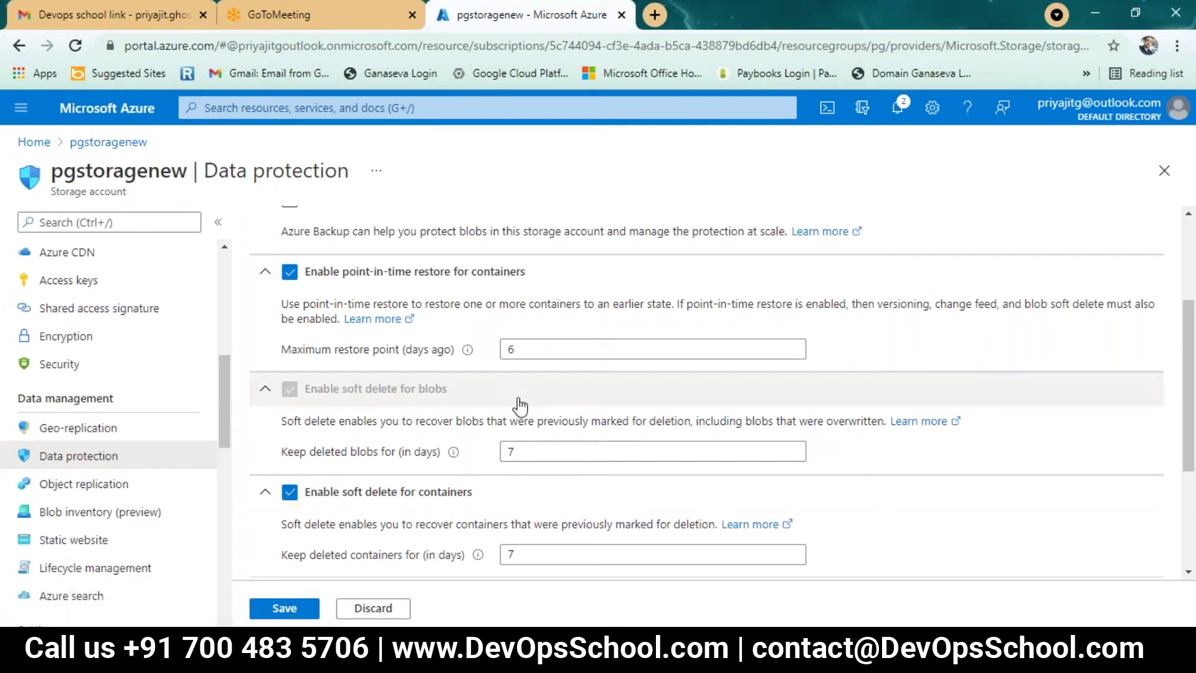
scroll(614, 451, "down", 3)
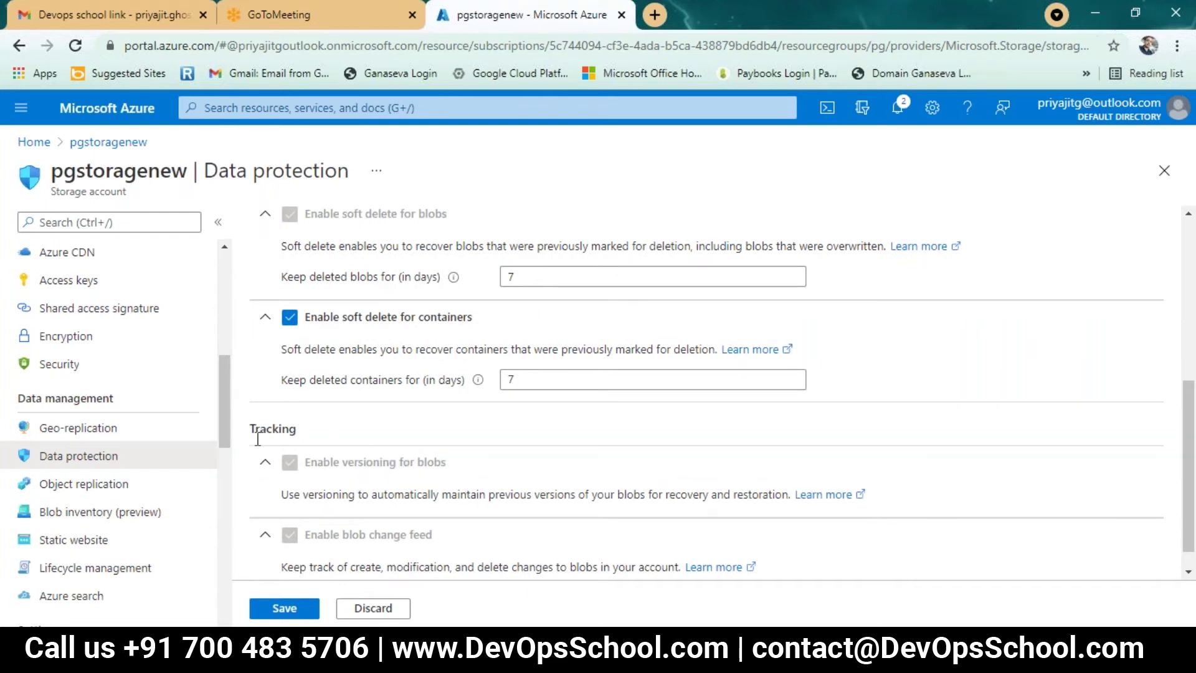
scroll(270, 479, "up", 6)
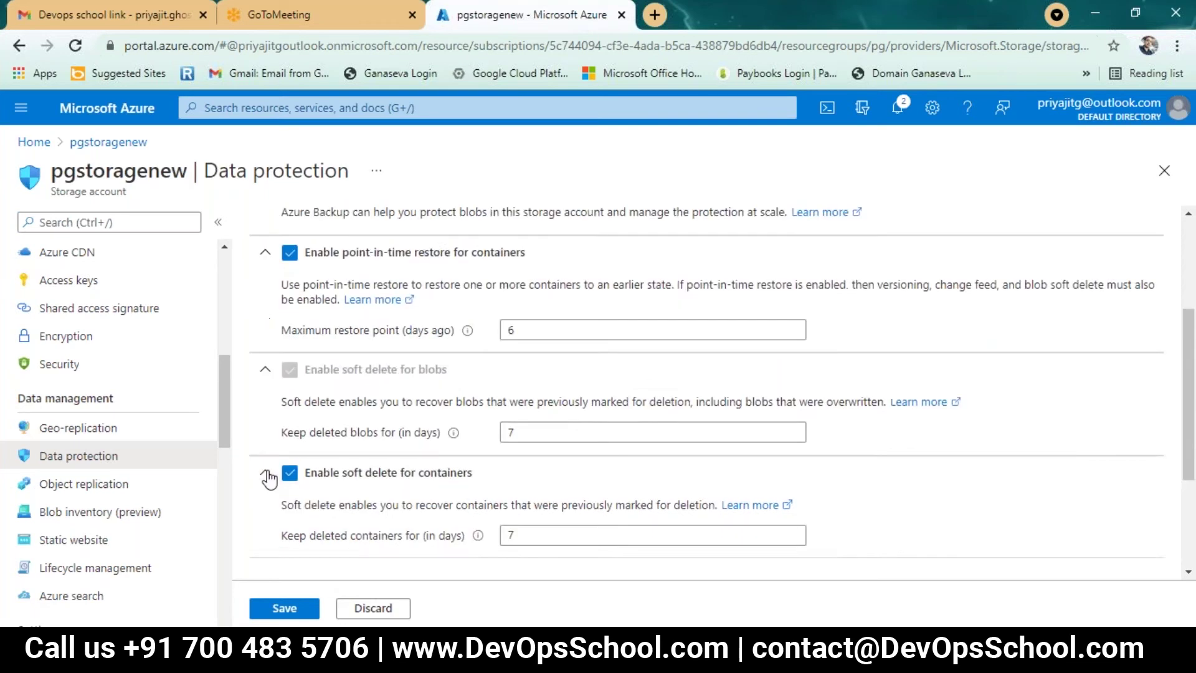
Return to the pgstoragenew overview and look over its essentials and properties.
left_click(110, 143)
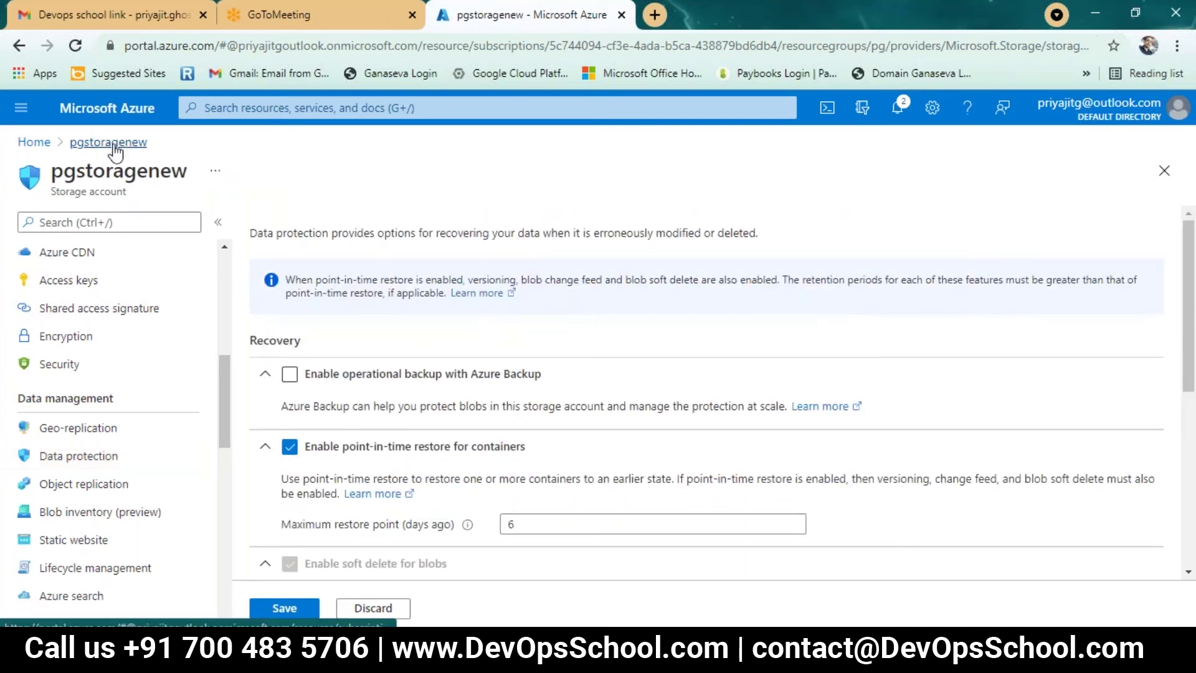
left_click(686, 143)
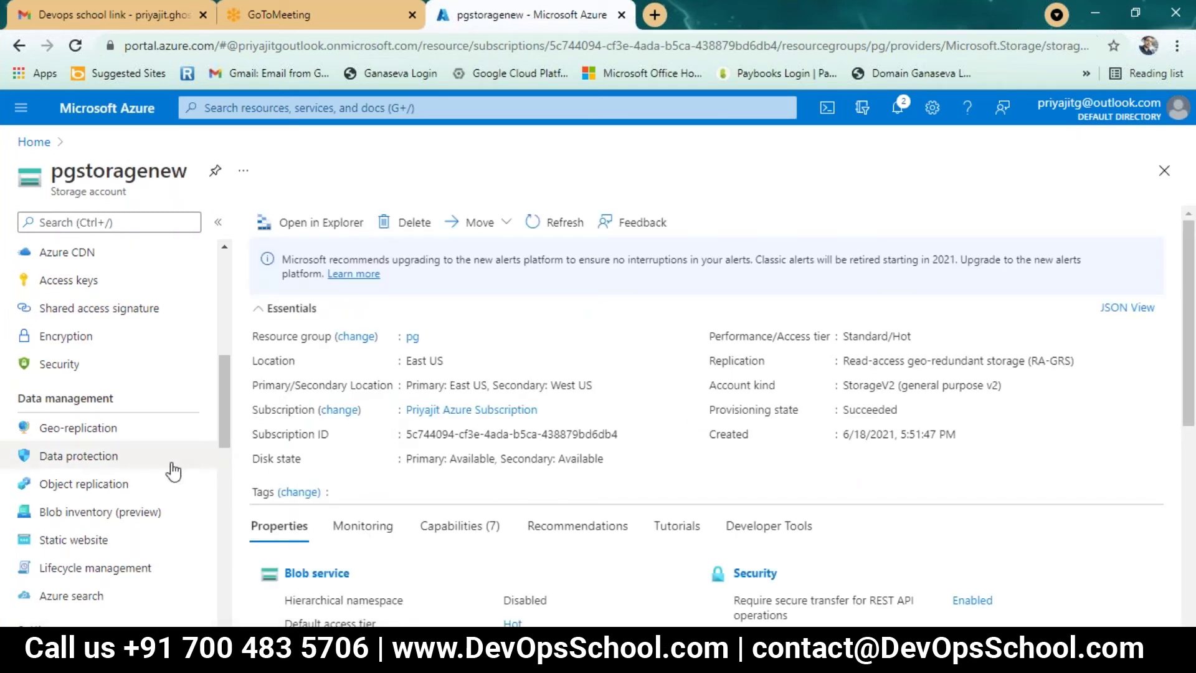
scroll(169, 430, "up", 8)
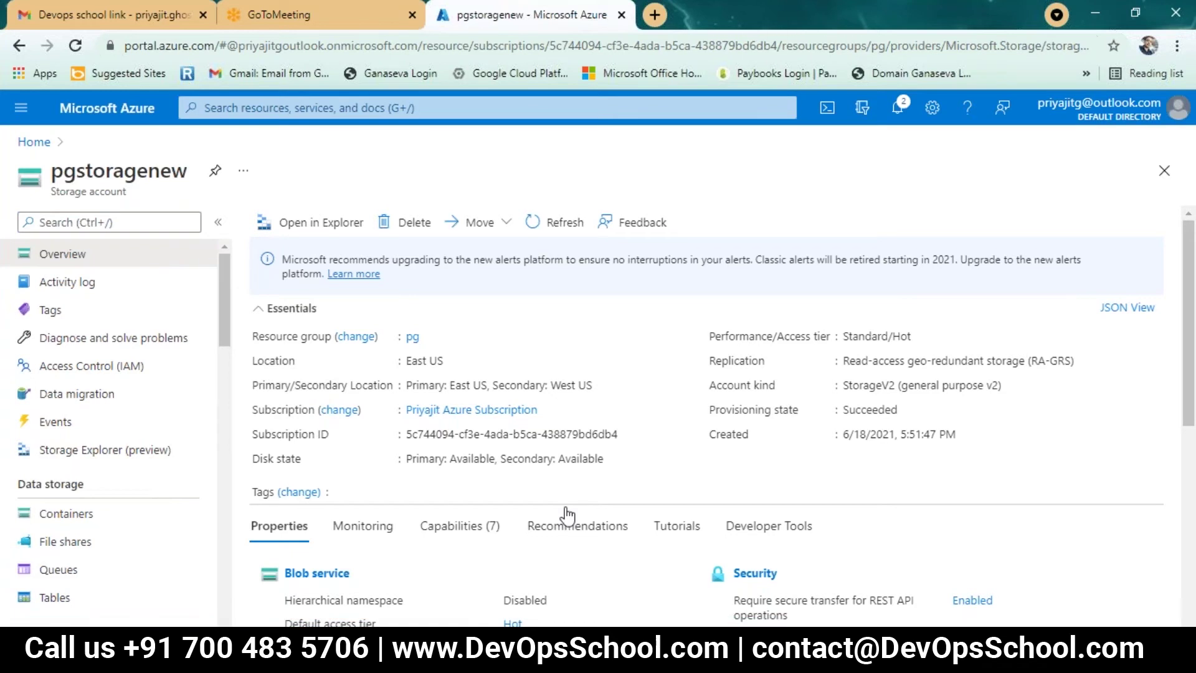
scroll(566, 515, "down", 1)
scroll(707, 417, "down", 3)
scroll(707, 417, "up", 4)
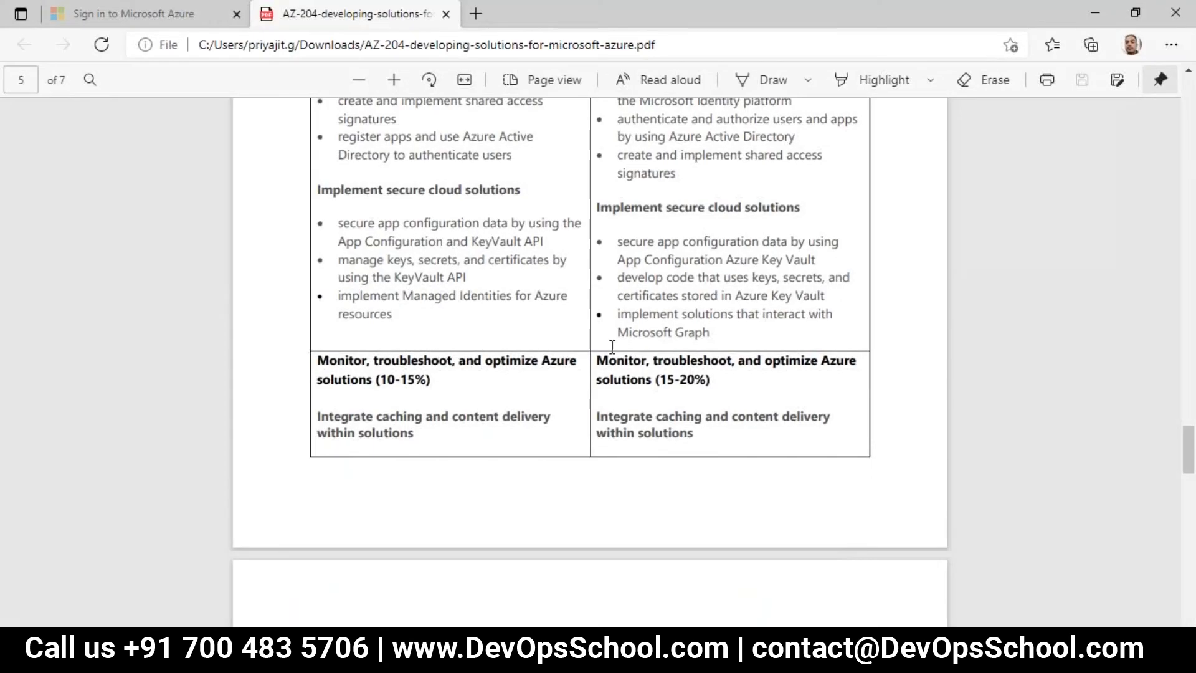
Find the Develop for Azure storage section in the AZ-204 exam skills PDF and read its Cosmos DB and blob storage objectives.
scroll(611, 347, "up", 15)
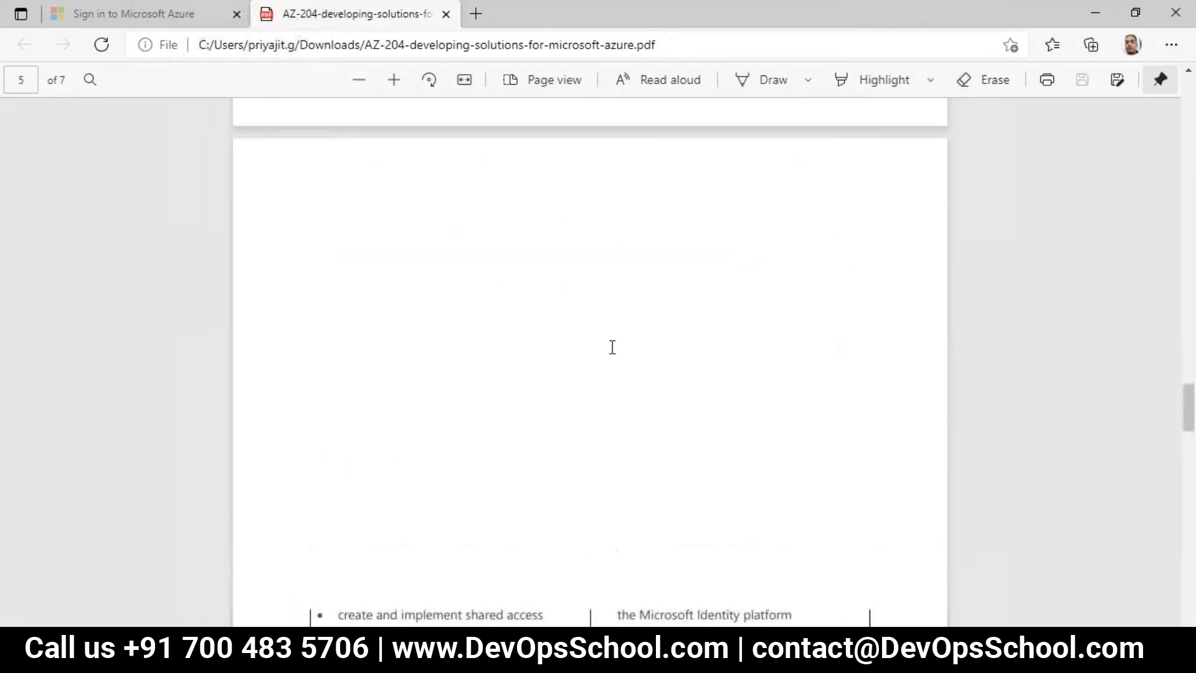
scroll(613, 347, "up", 20)
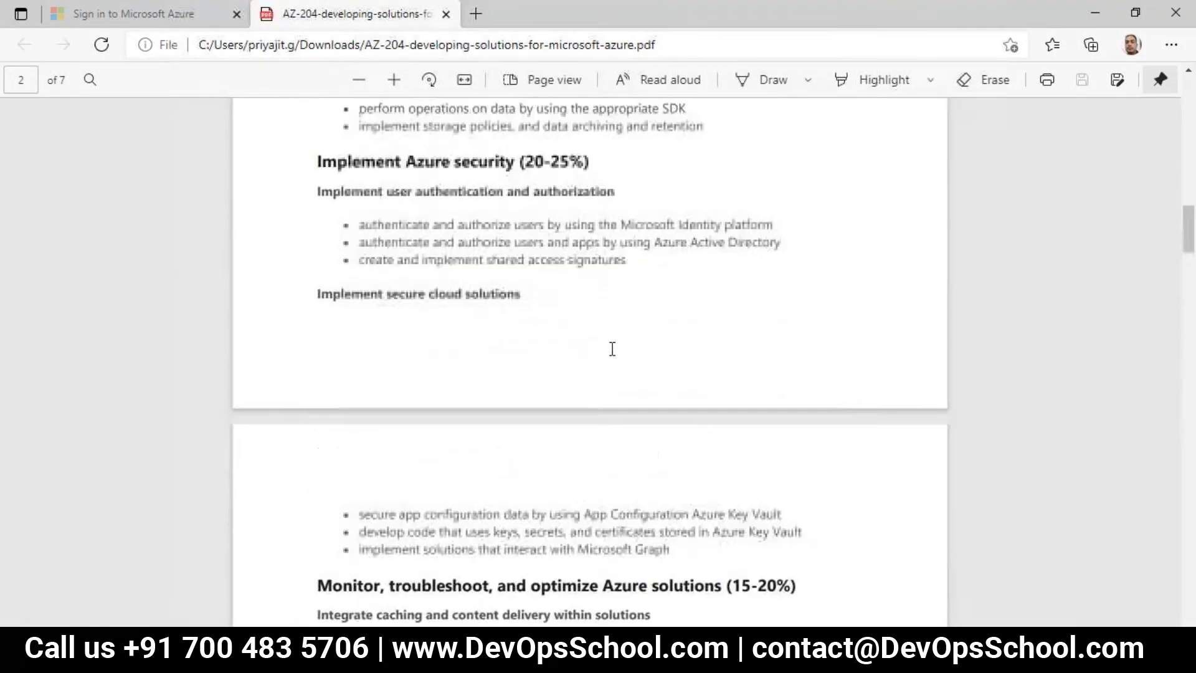
scroll(635, 398, "up", 1)
scroll(648, 430, "up", 5)
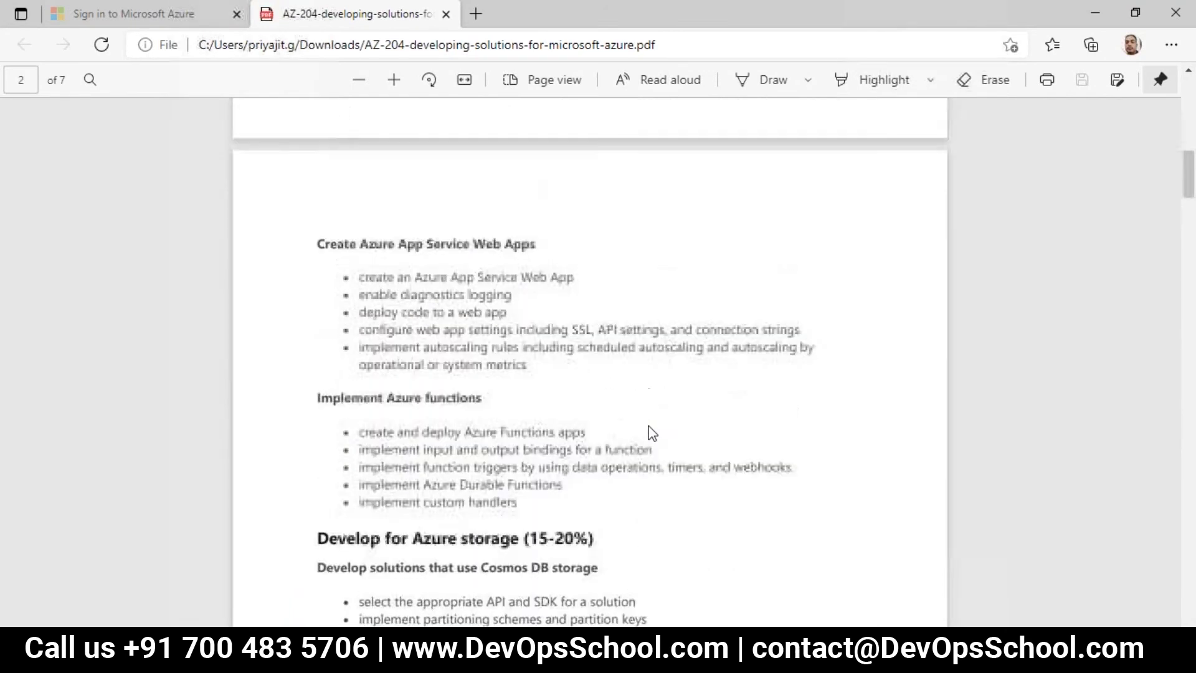
scroll(648, 429, "down", 10)
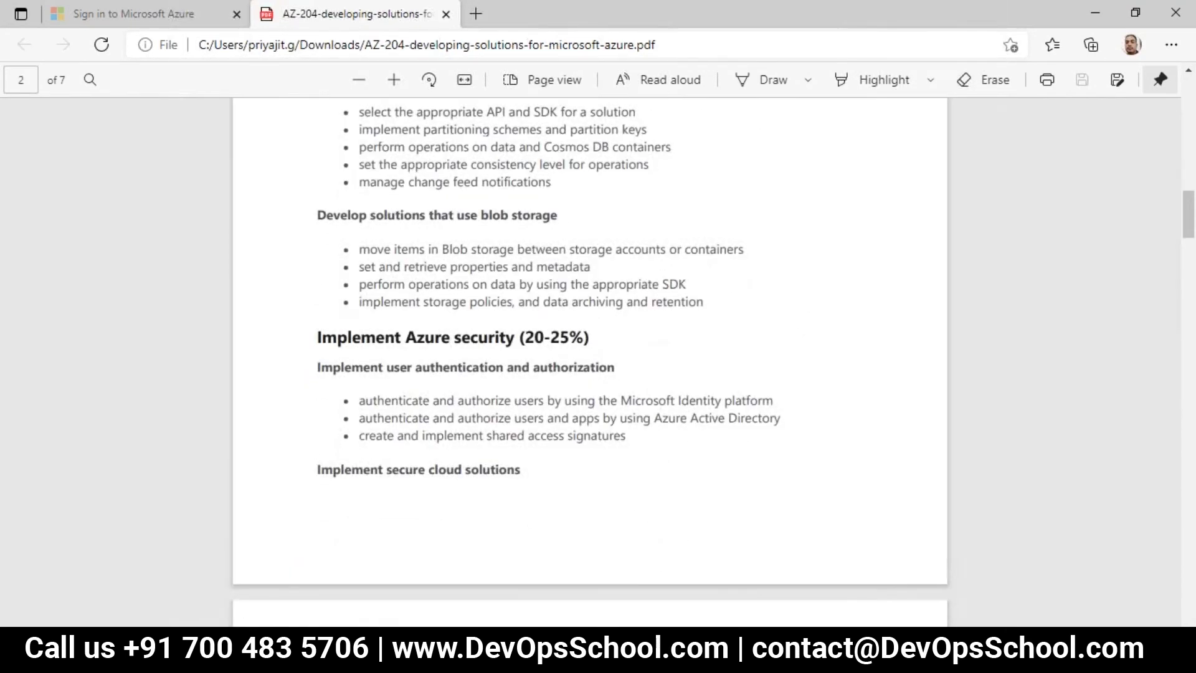
scroll(632, 413, "up", 8)
scroll(632, 413, "up", 14)
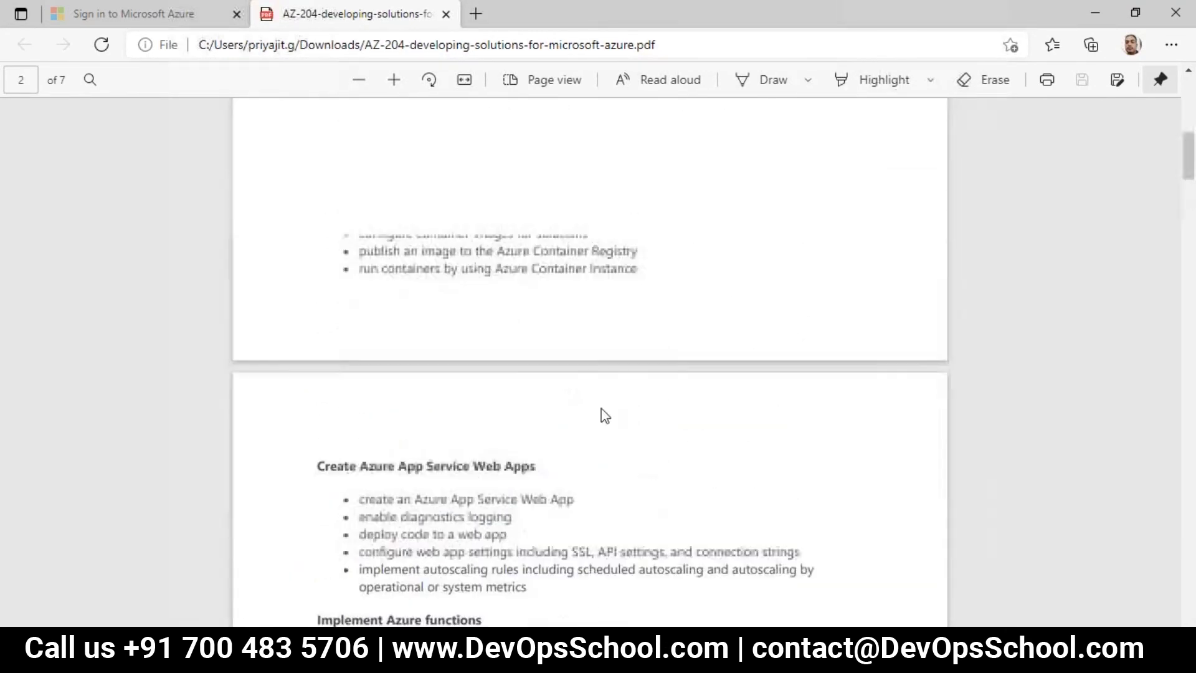
scroll(596, 419, "down", 17)
scroll(580, 401, "down", 8)
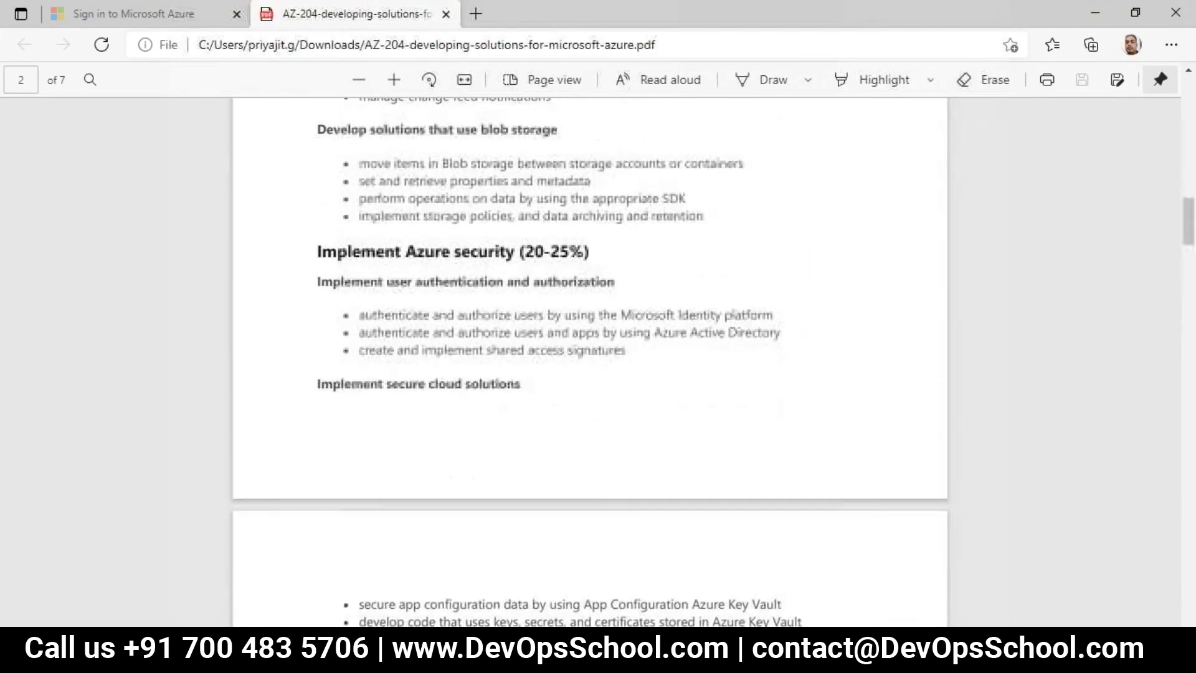
scroll(572, 326, "up", 1)
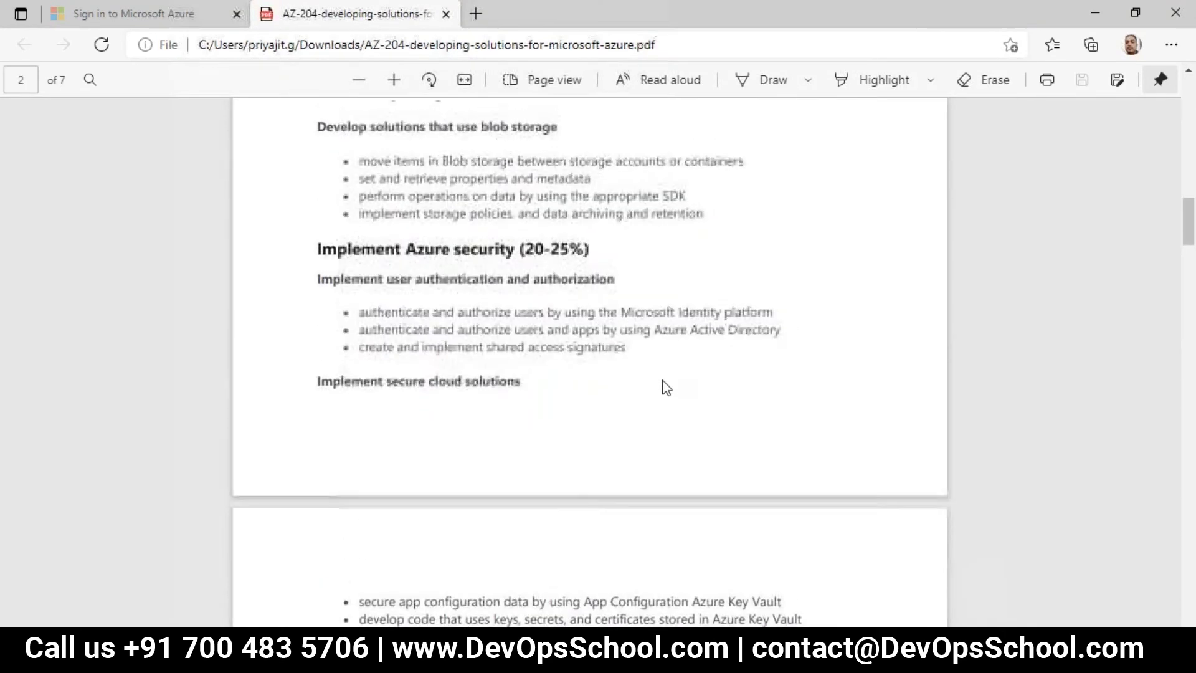
scroll(662, 386, "up", 3)
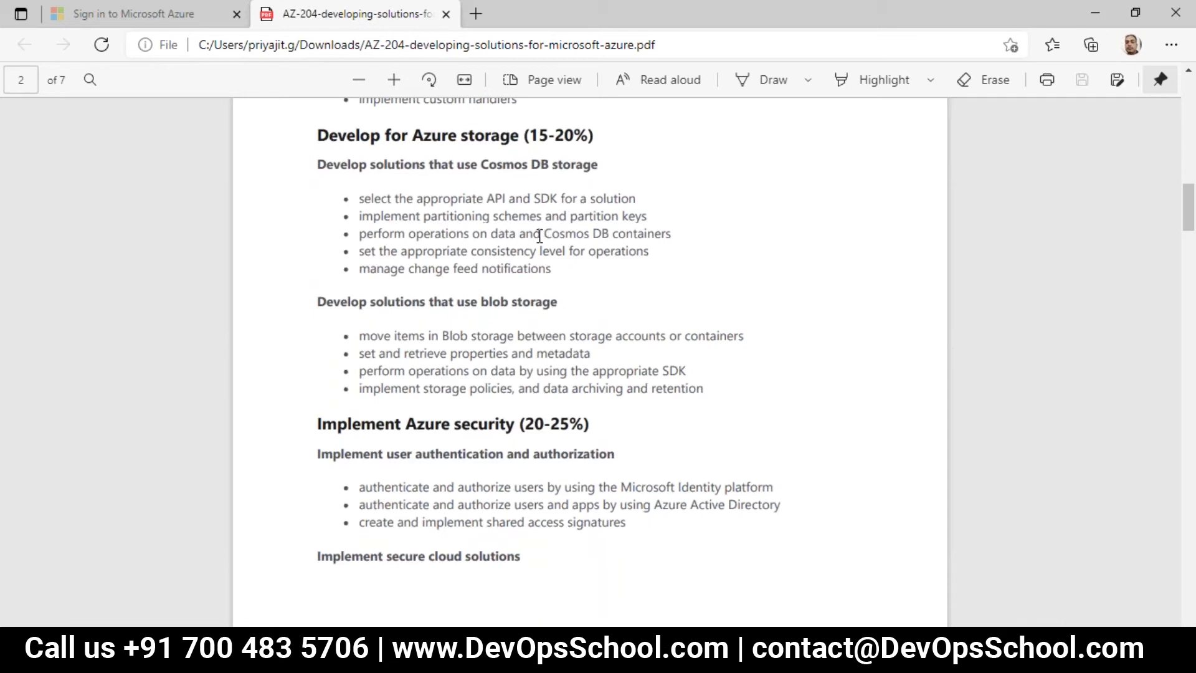
Point out the Cosmos DB containers objective and the blob storage objective about performing operations with the appropriate SDK by selecting their text.
left_click_drag(547, 234, 674, 240)
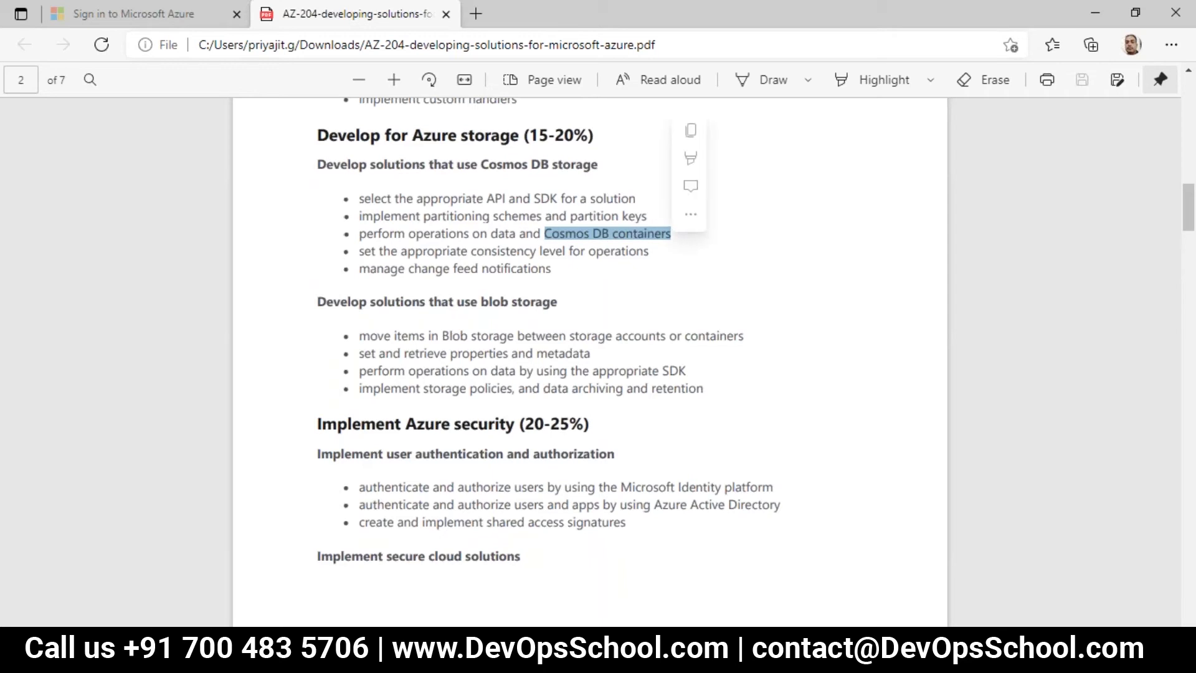
left_click(520, 235)
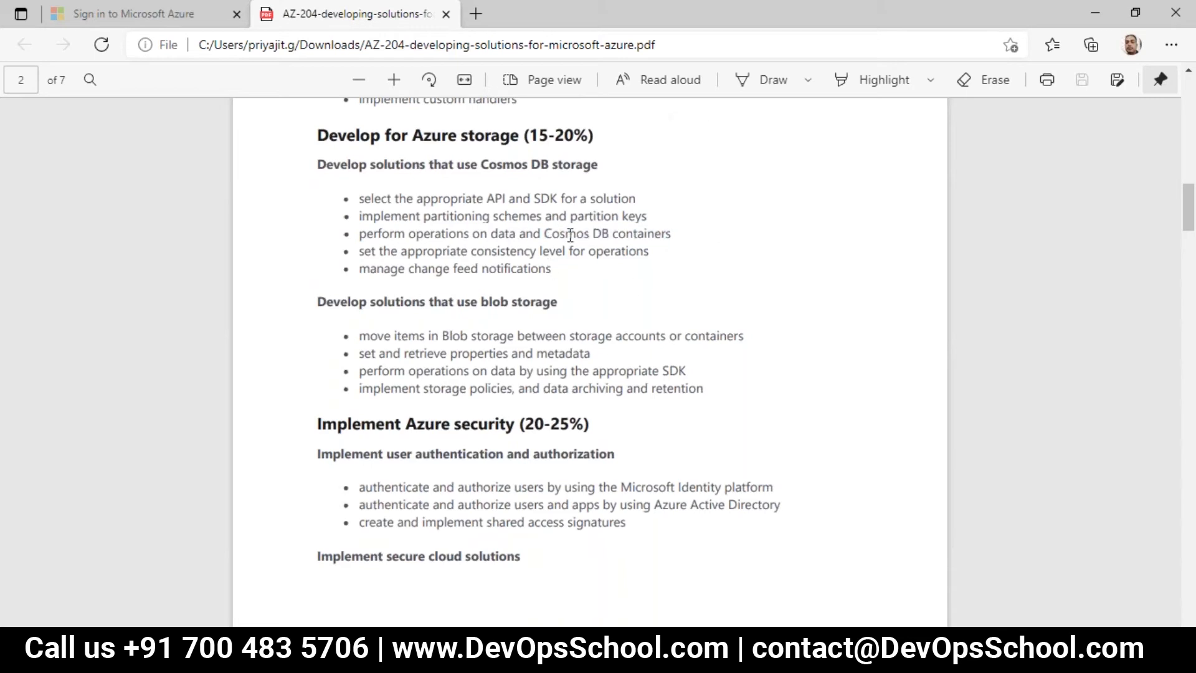
left_click_drag(677, 235, 562, 237)
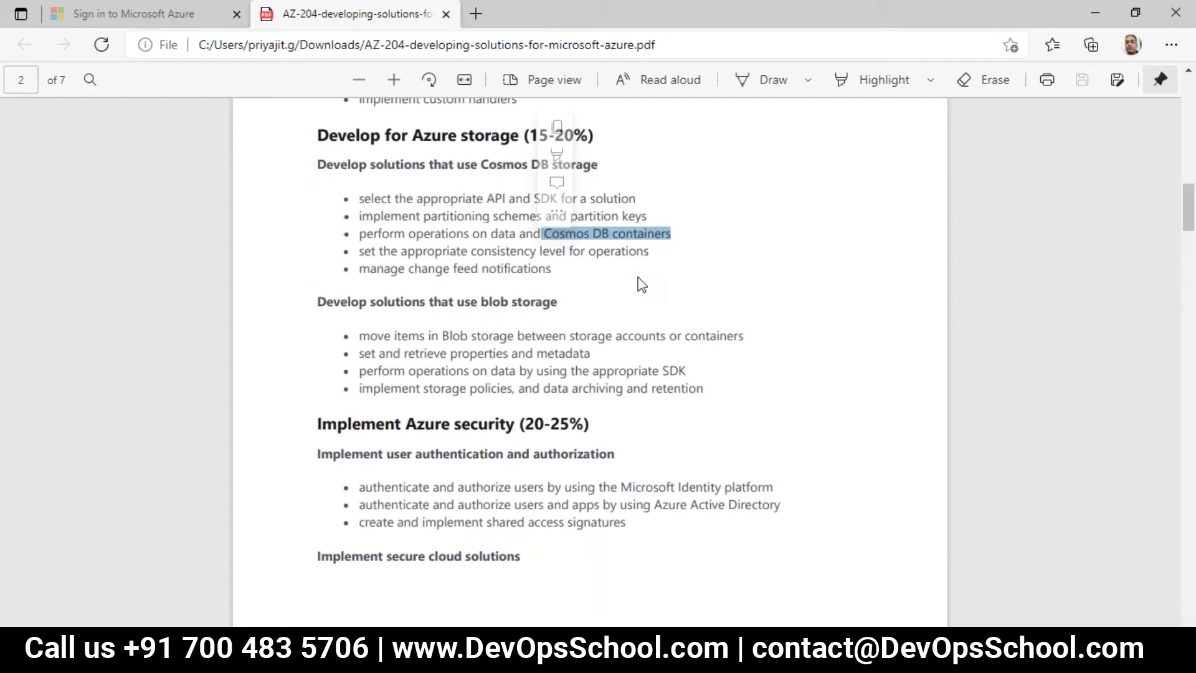
left_click(685, 279)
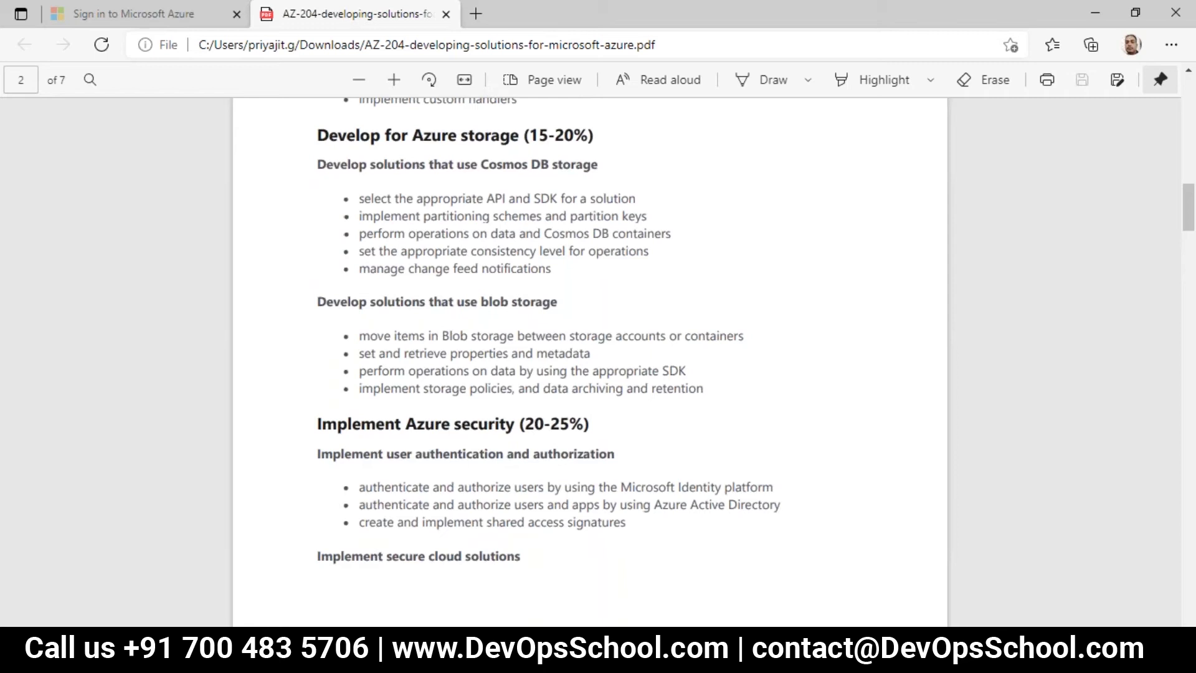
left_click_drag(692, 372, 359, 375)
left_click(719, 413)
scroll(826, 540, "up", 3)
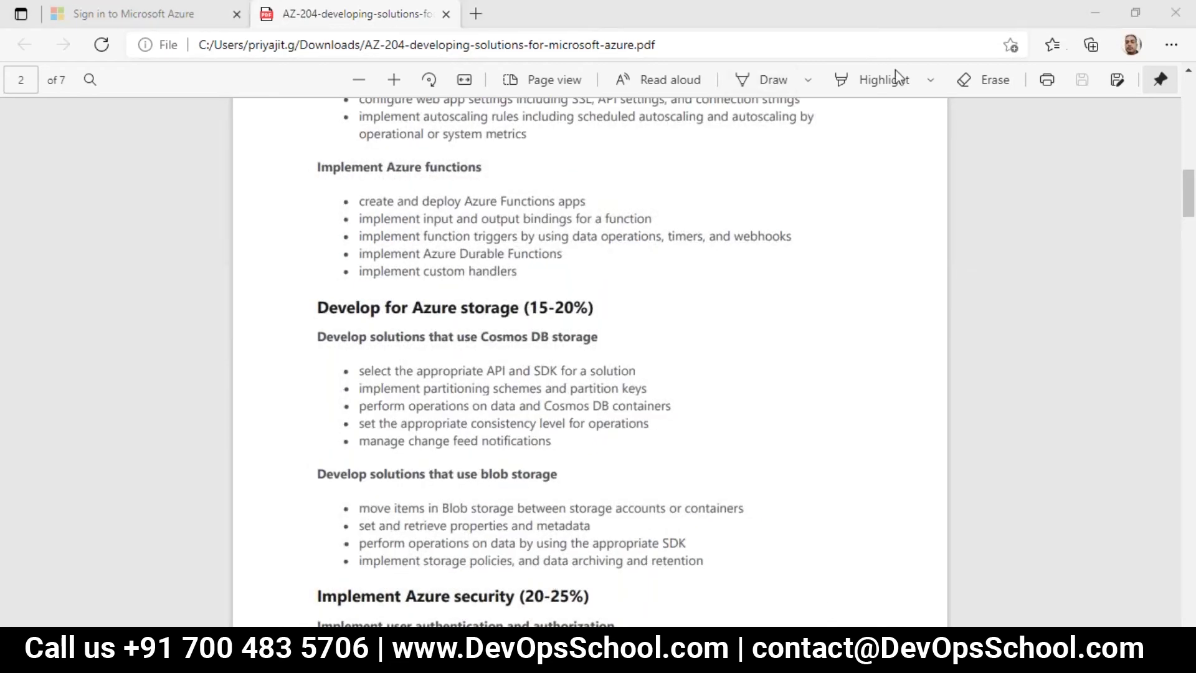
Switch from the PDF back to the Azure portal and open the list of blob containers of pgstoragenew.
left_click(1087, 11)
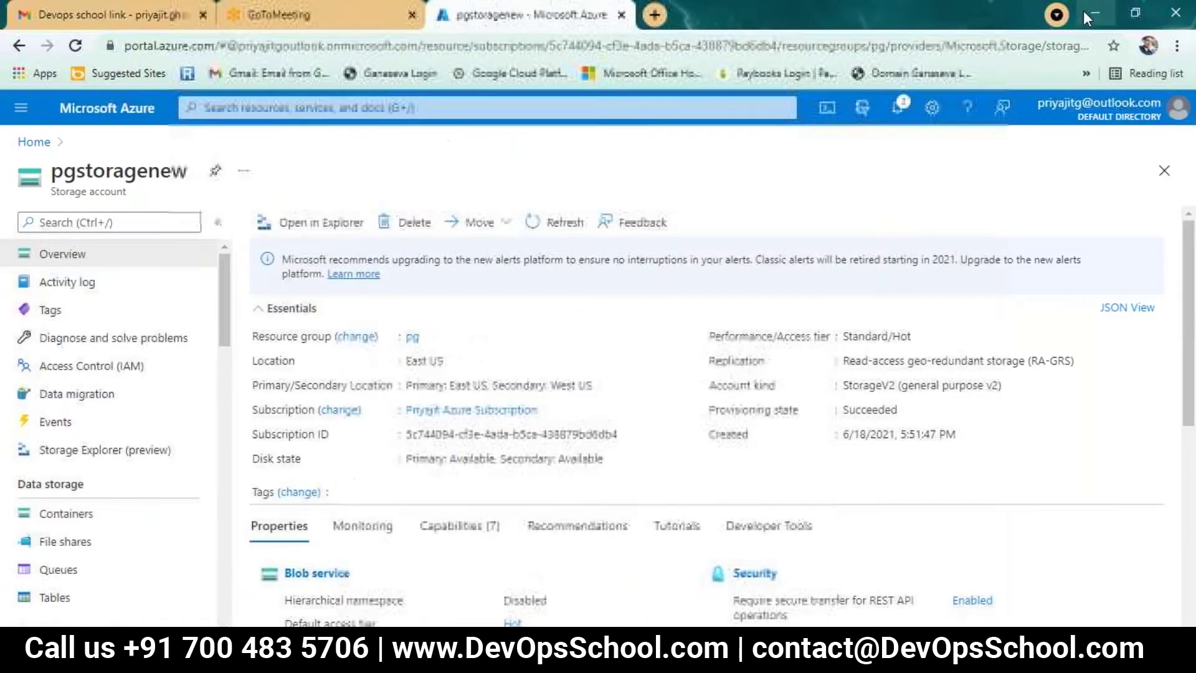
left_click(1028, 13)
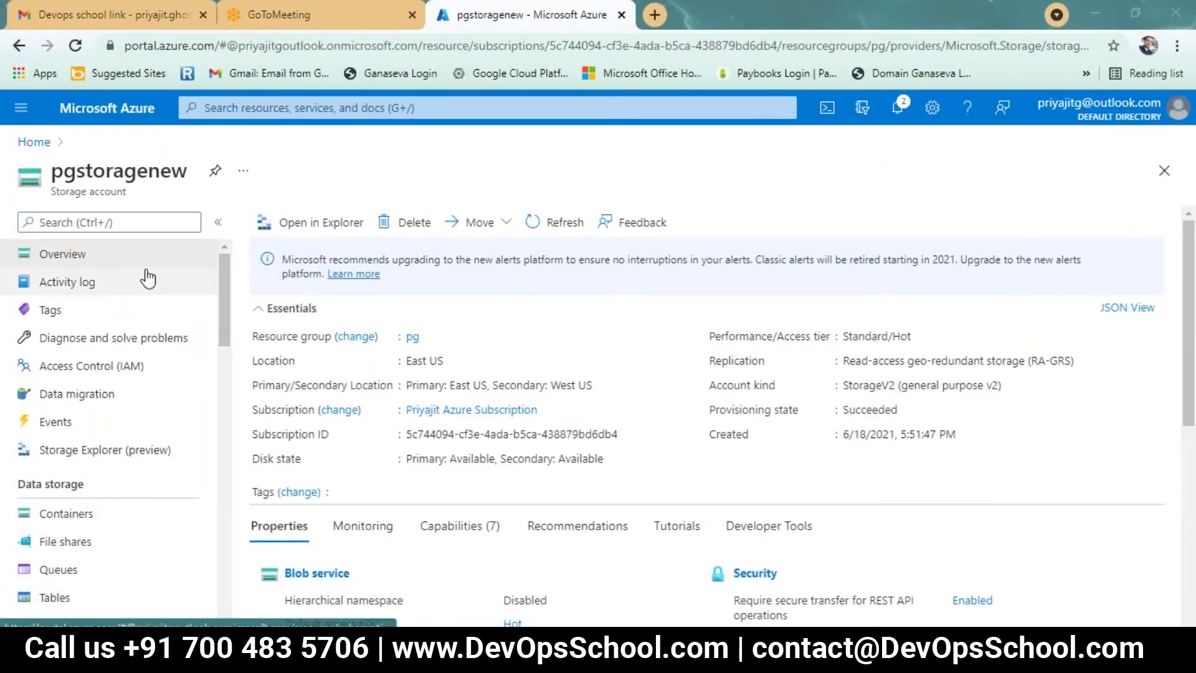
scroll(132, 442, "down", 2)
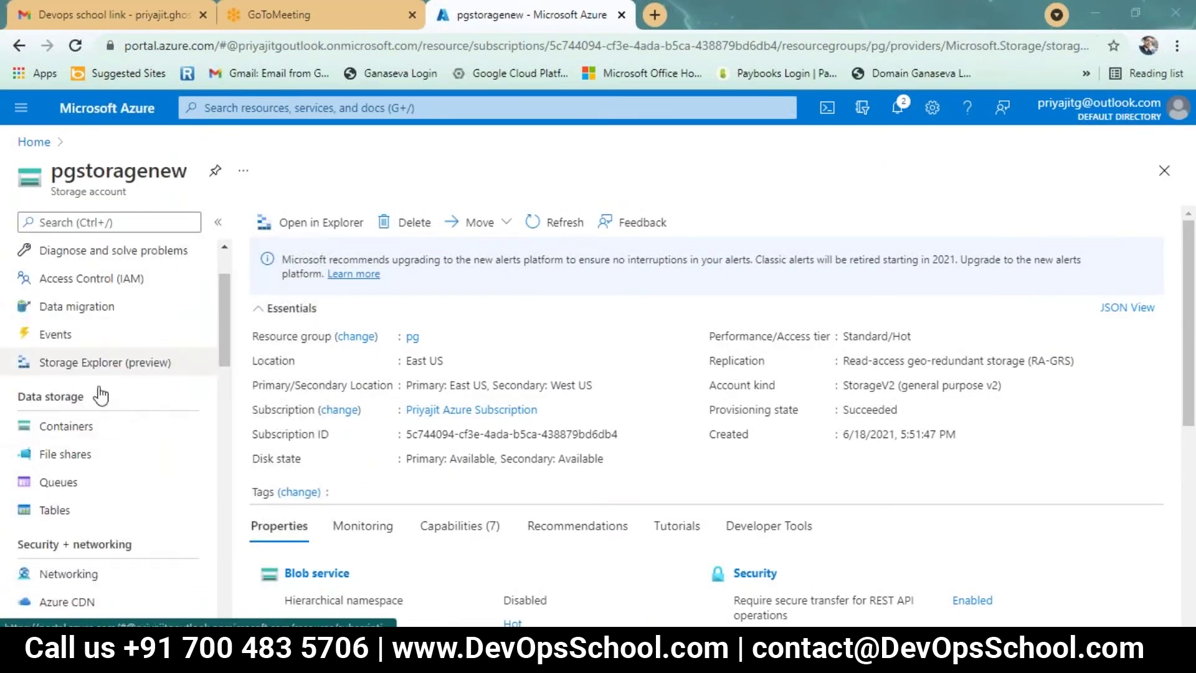
scroll(93, 336, "down", 2)
left_click(78, 350)
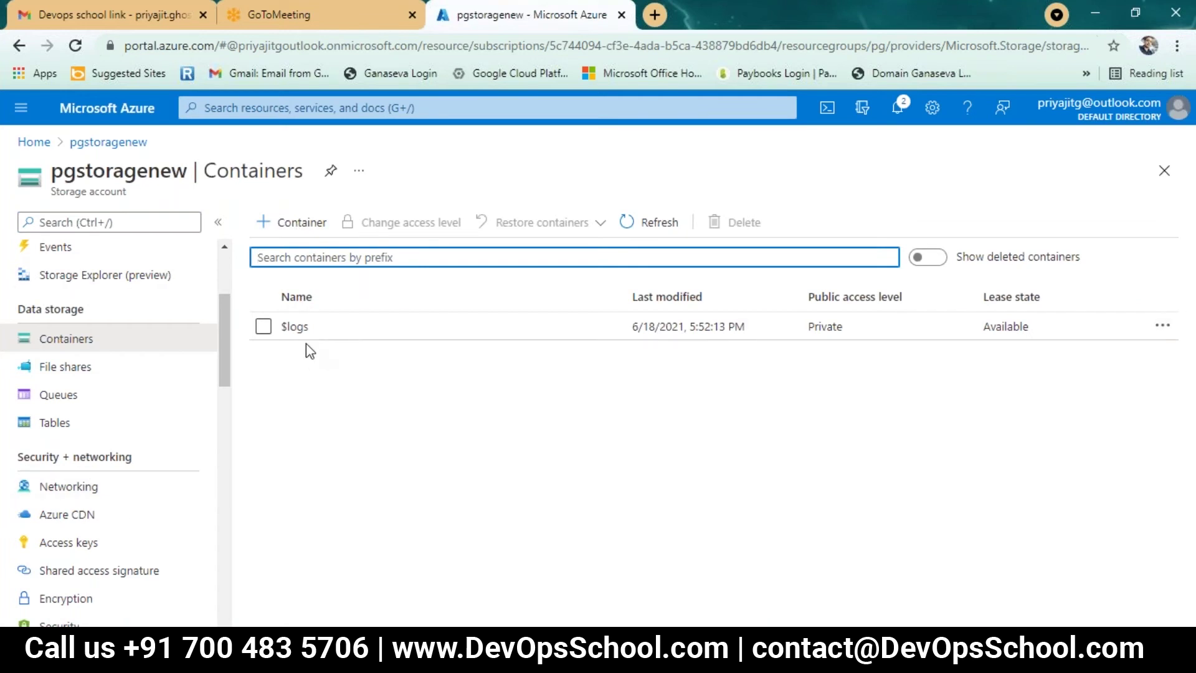
Start a new container named asu, check its public access level options, and discard it.
left_click(295, 225)
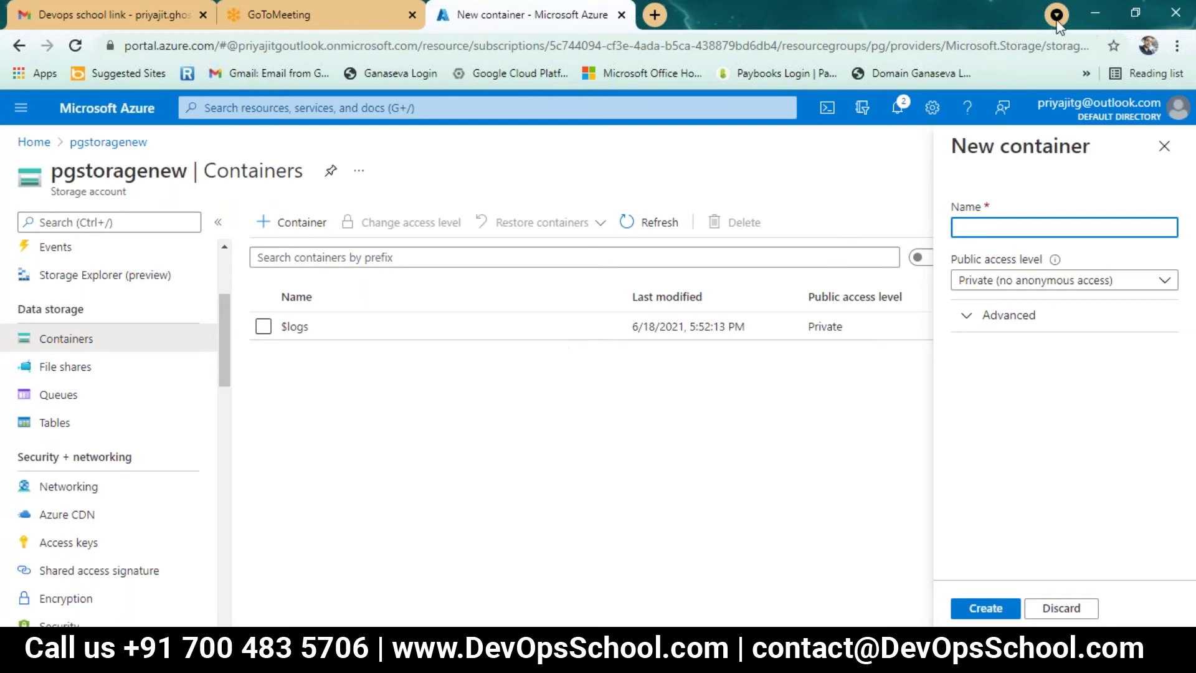
left_click(1003, 225)
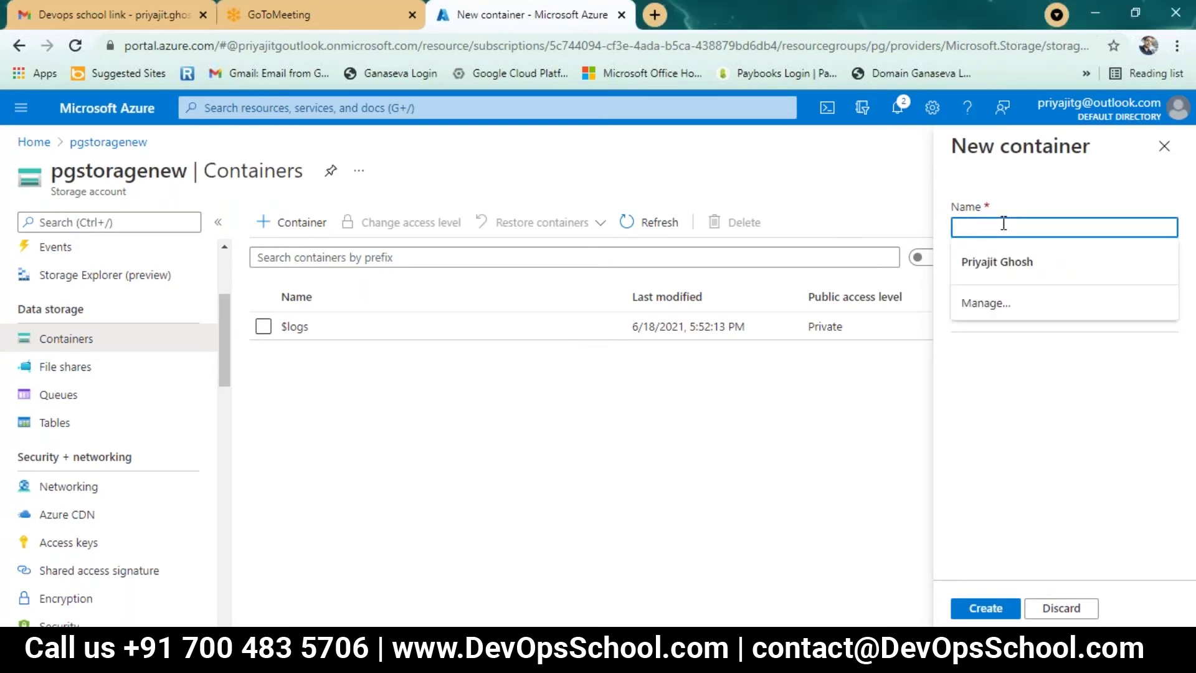
type("asu")
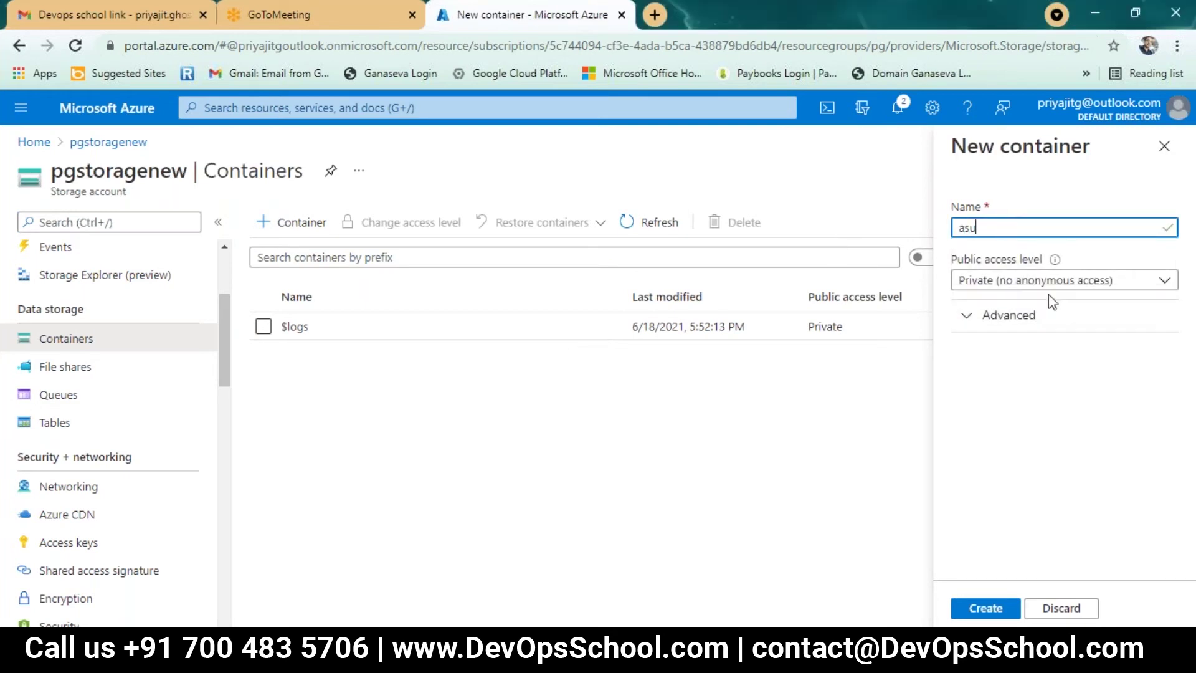
left_click(1053, 283)
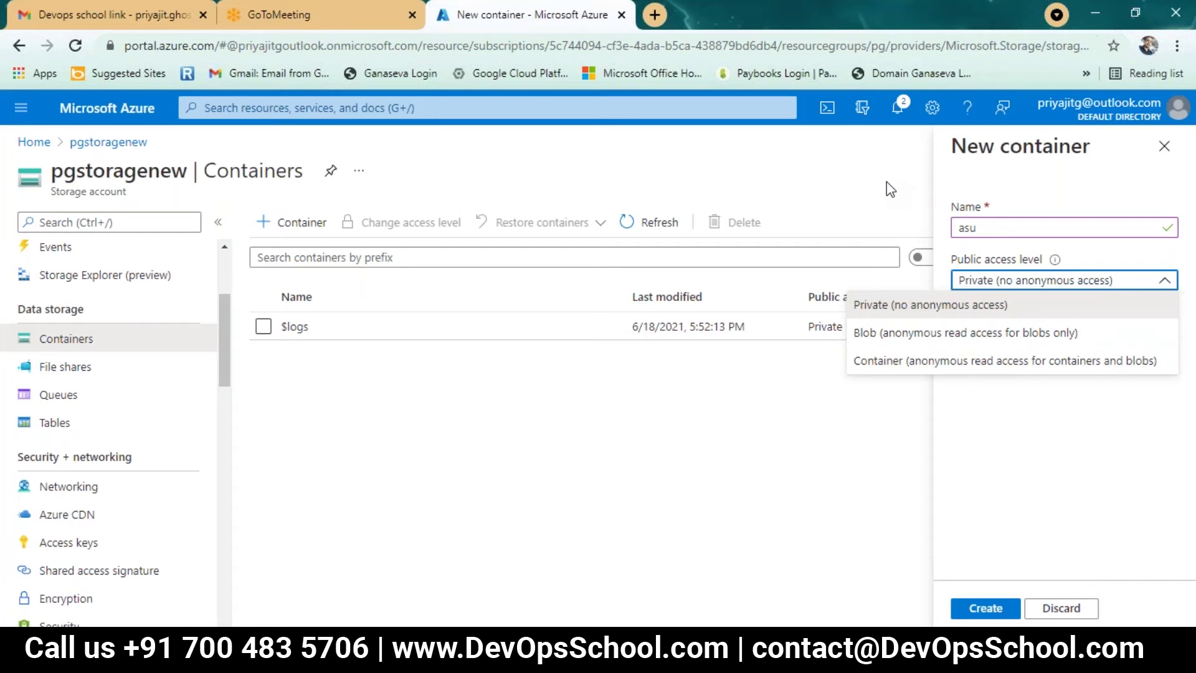
left_click(1164, 146)
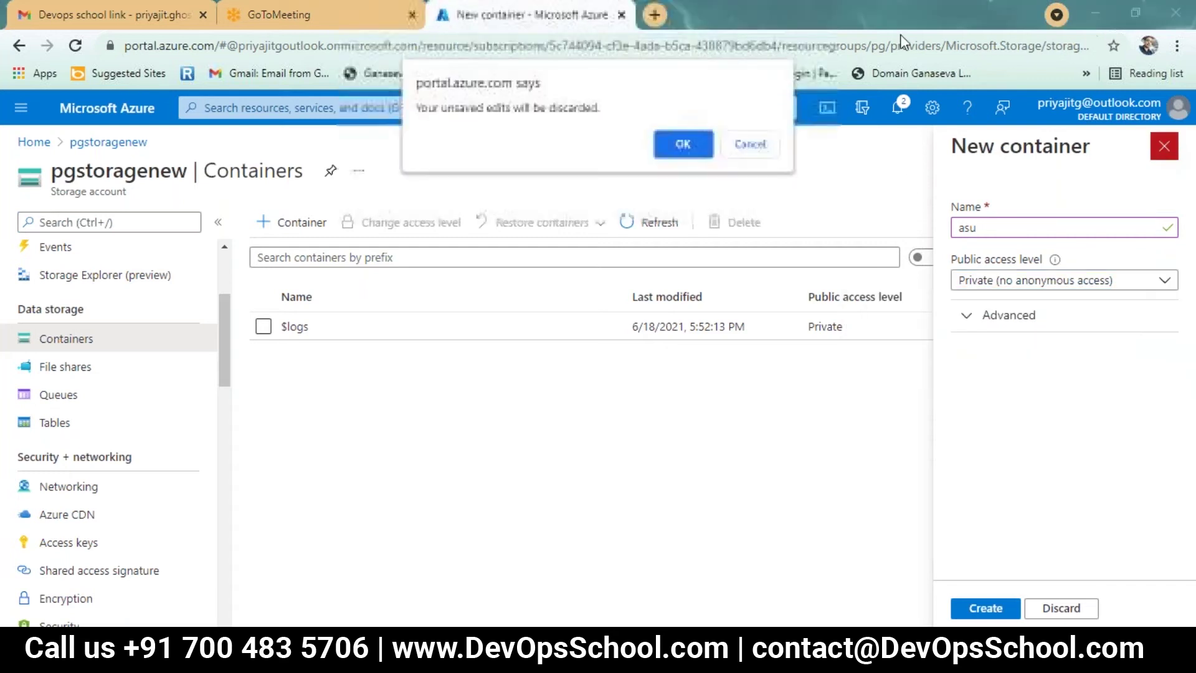
left_click(682, 147)
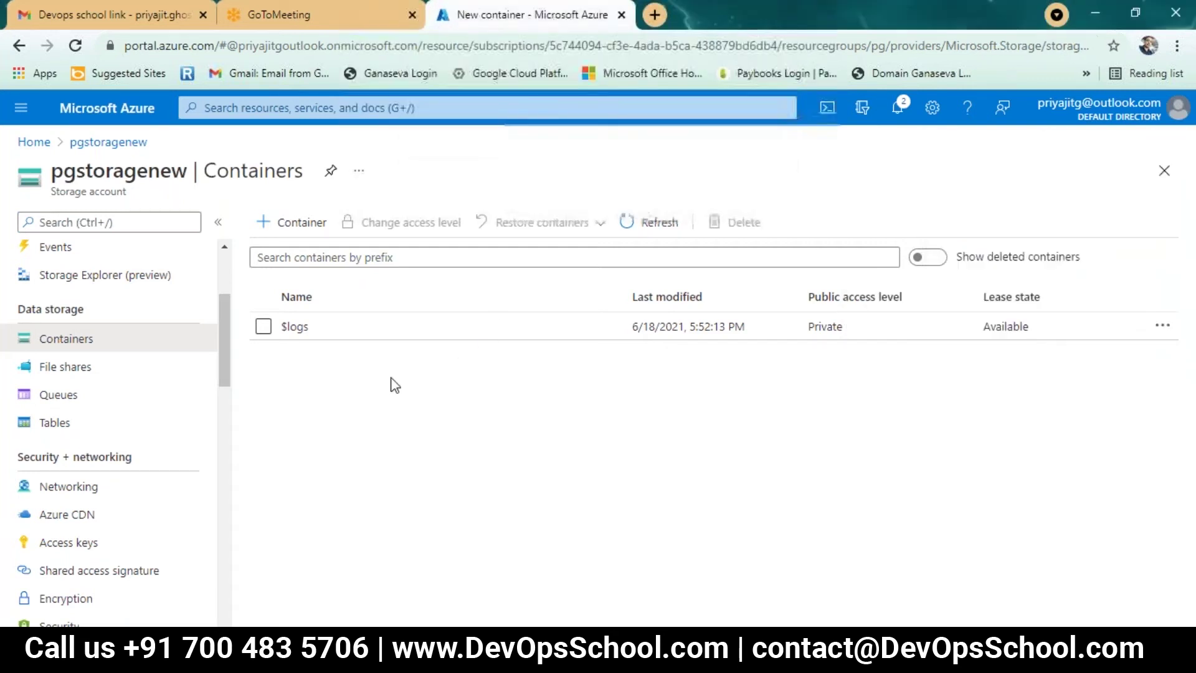
Look over the Security + networking and Data management options available for the pgstoragenew storage account.
scroll(177, 498, "down", 2)
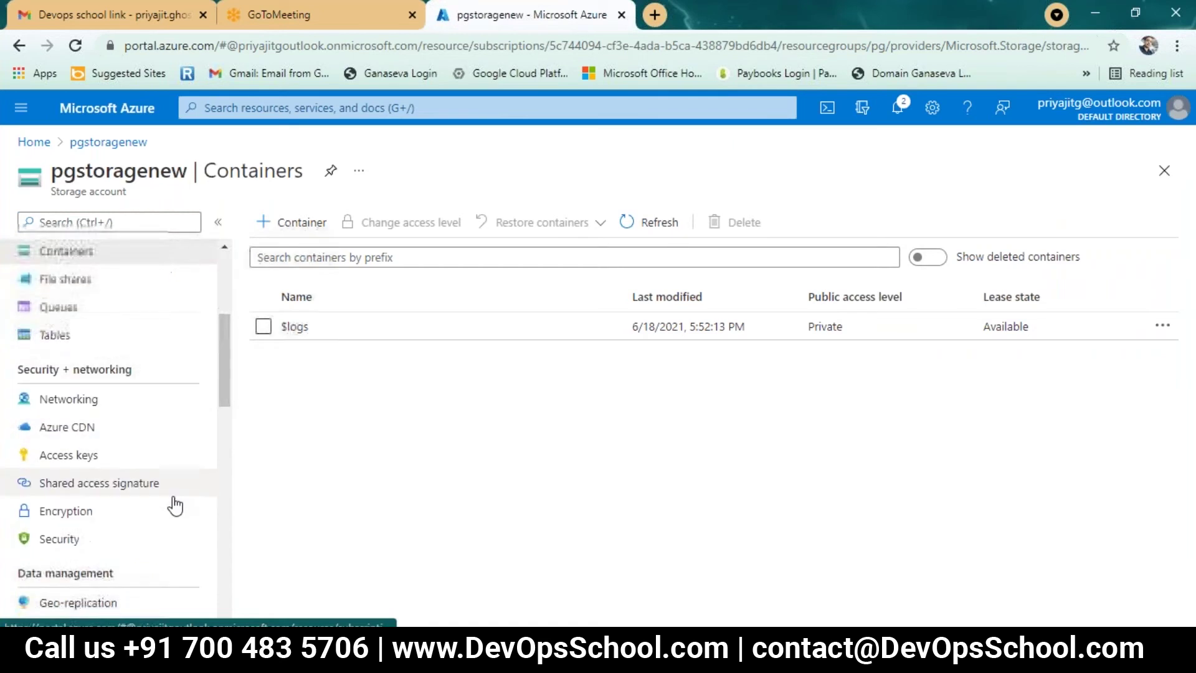
scroll(173, 545, "down", 2)
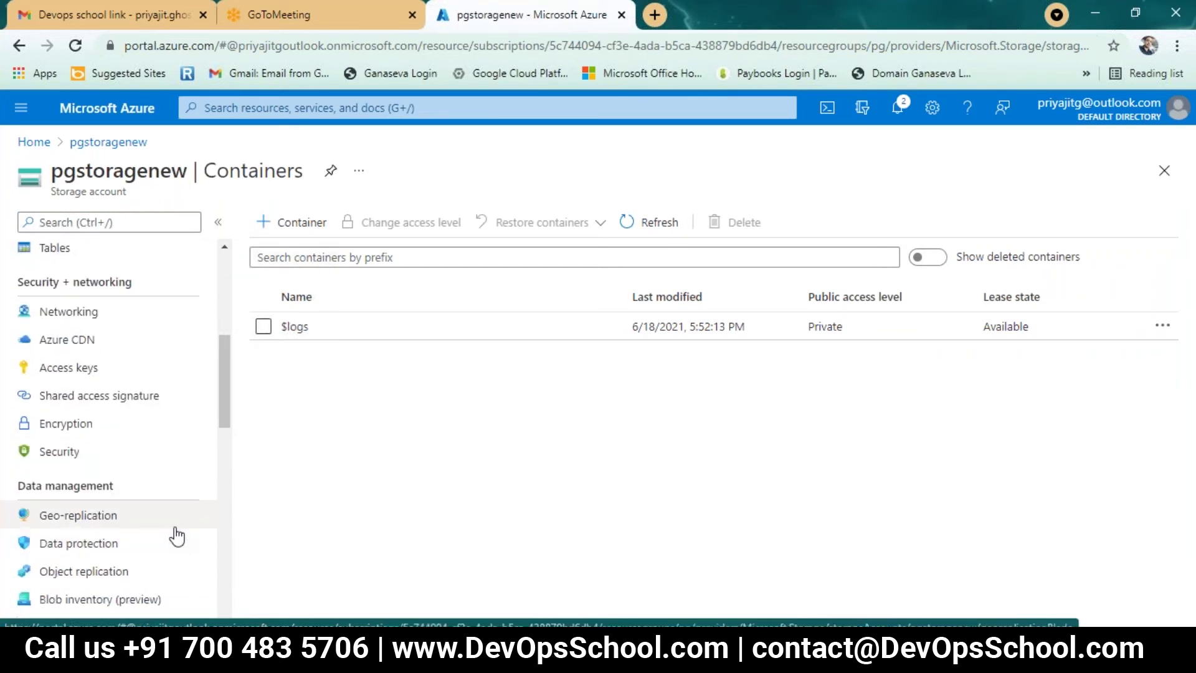
scroll(168, 499, "down", 2)
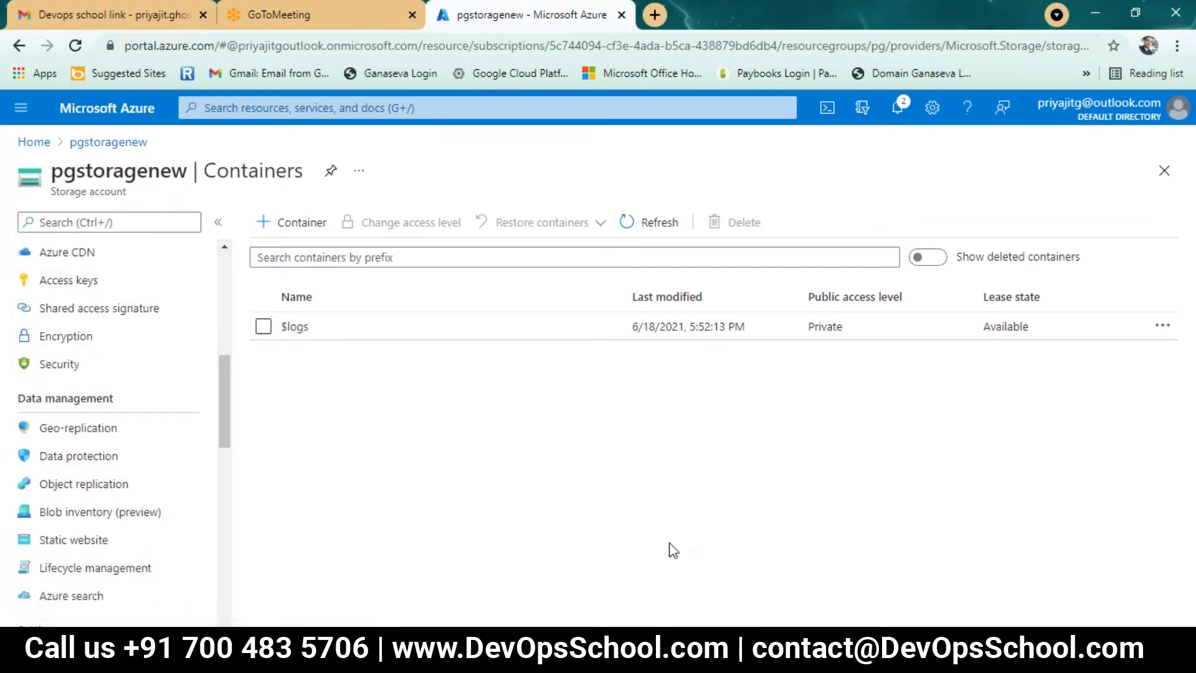
Switch to the AZ-204 skills PDF and point out the blob storage objective about using the appropriate SDK by selecting its text.
key("alt+Tab")
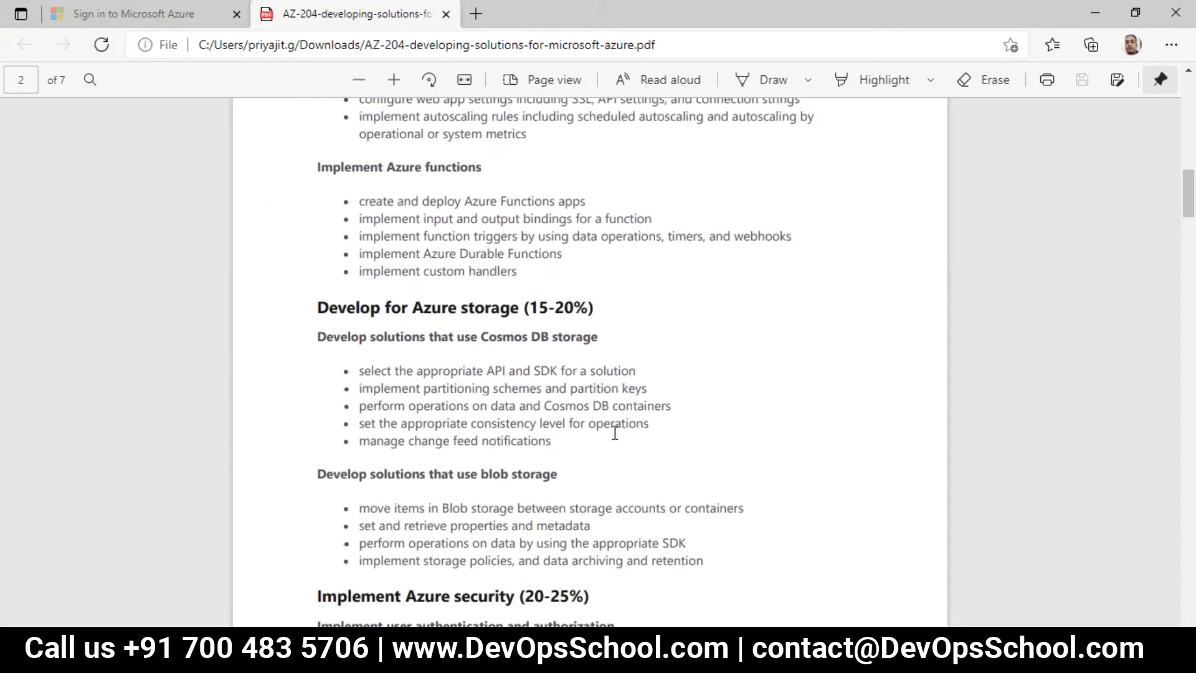
left_click_drag(689, 544, 350, 547)
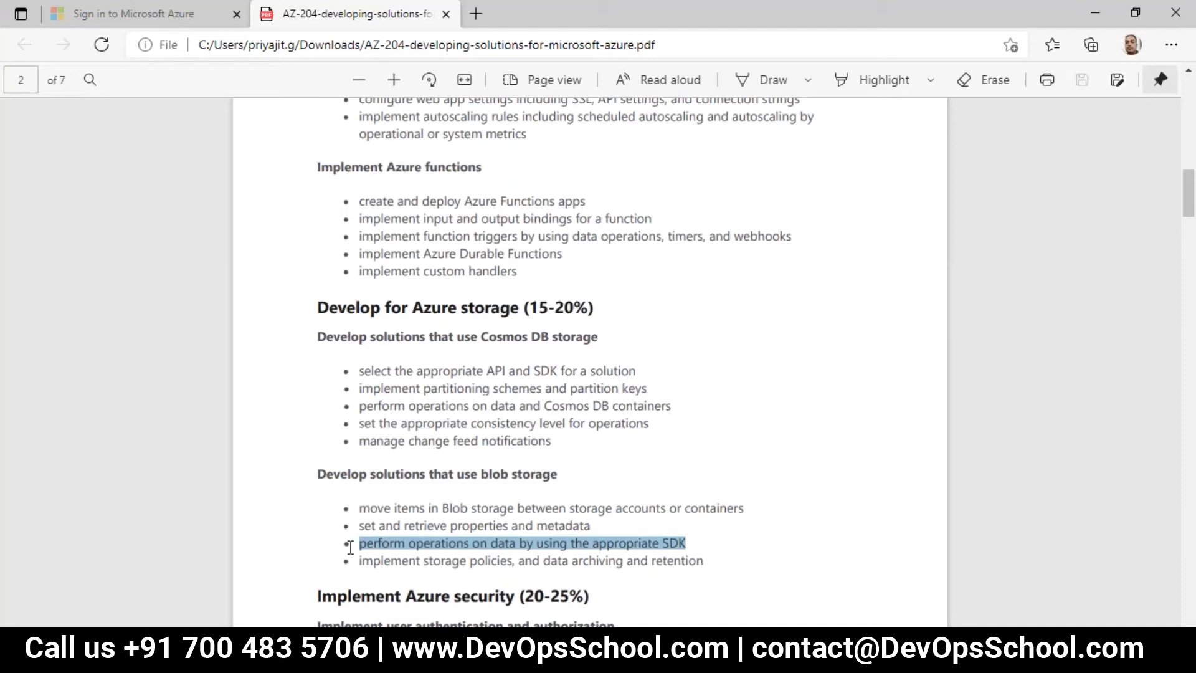
left_click(640, 466)
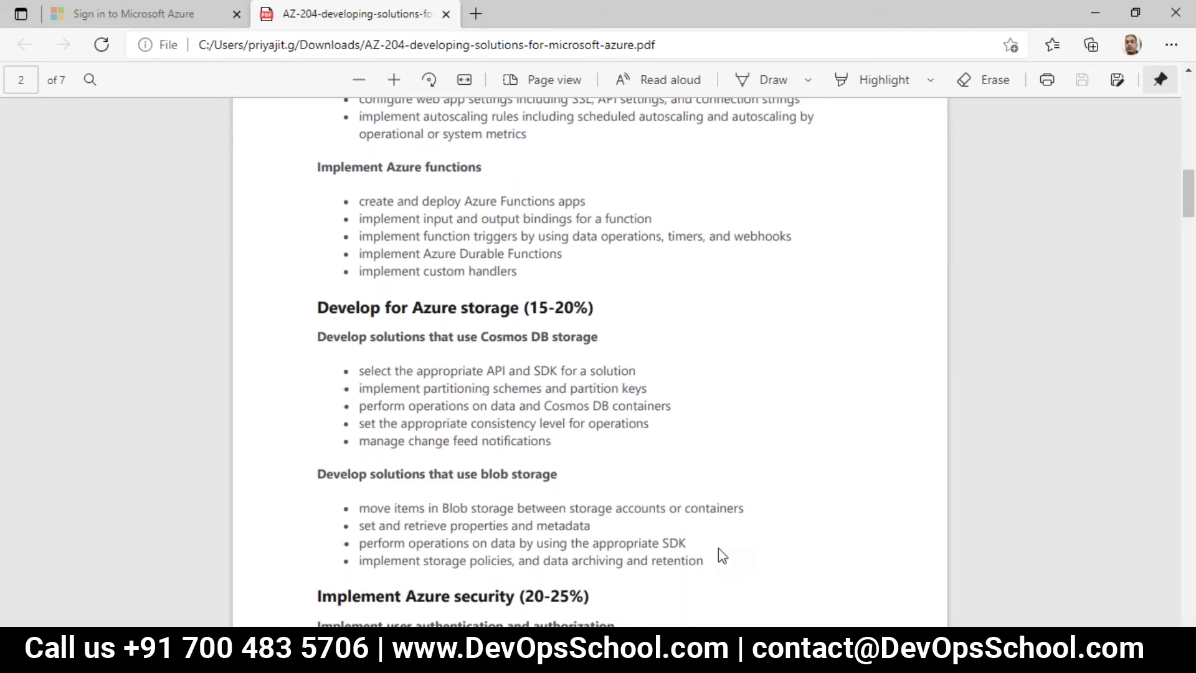
scroll(688, 470, "down", 2)
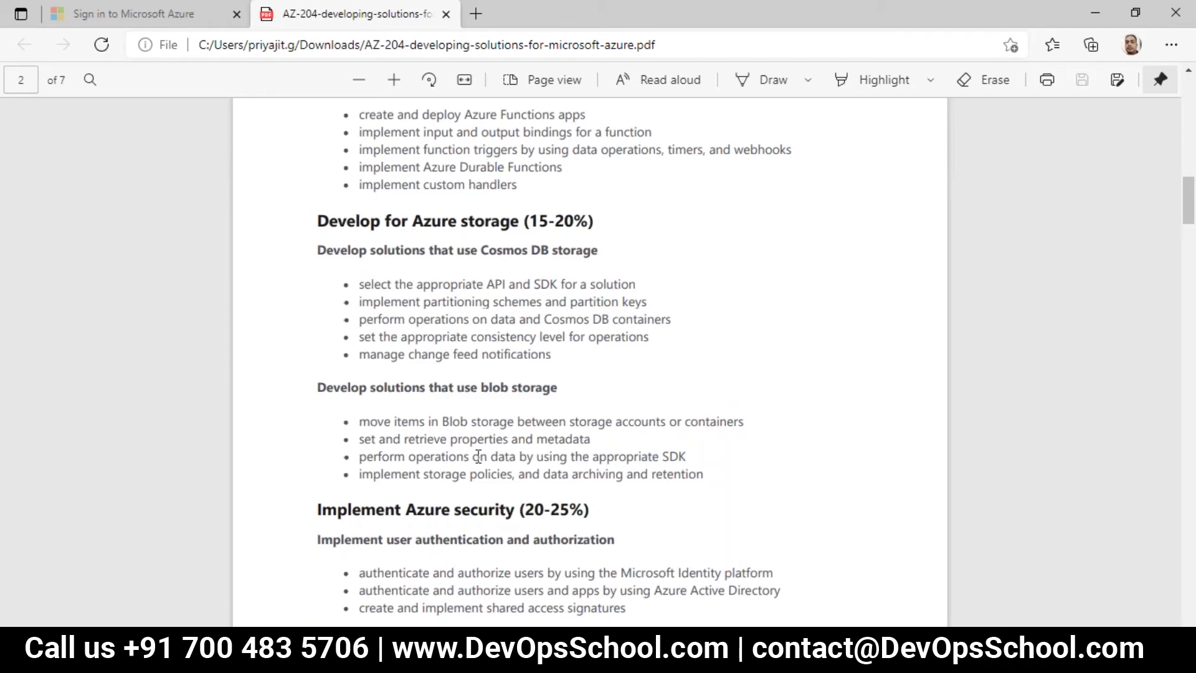
left_click_drag(692, 457, 353, 458)
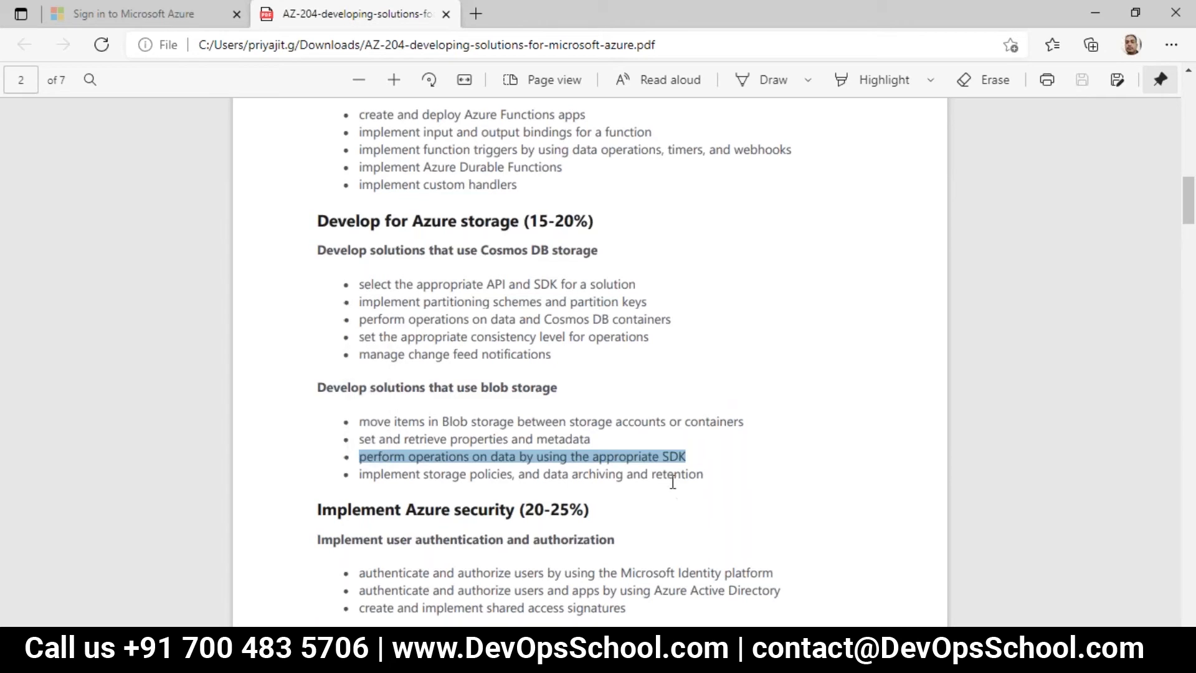
left_click(688, 457)
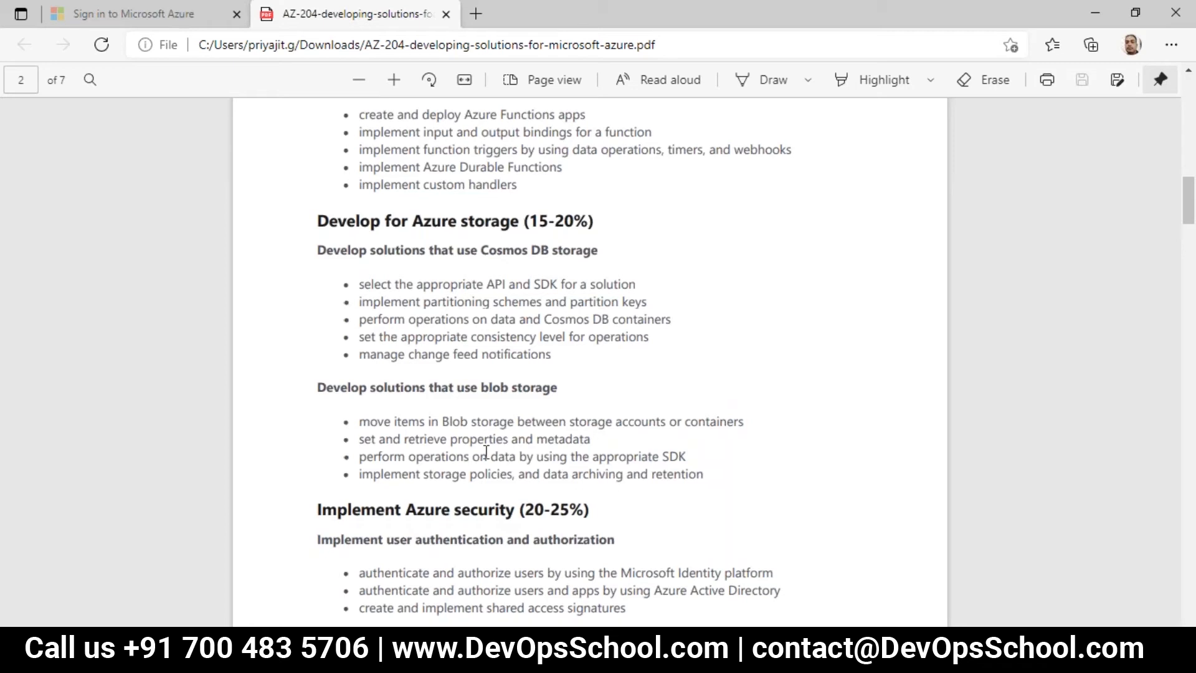
mouse_move(689, 457)
left_mouse_down()
mouse_move(649, 460)
mouse_move(668, 459)
left_mouse_up()
left_click(745, 459)
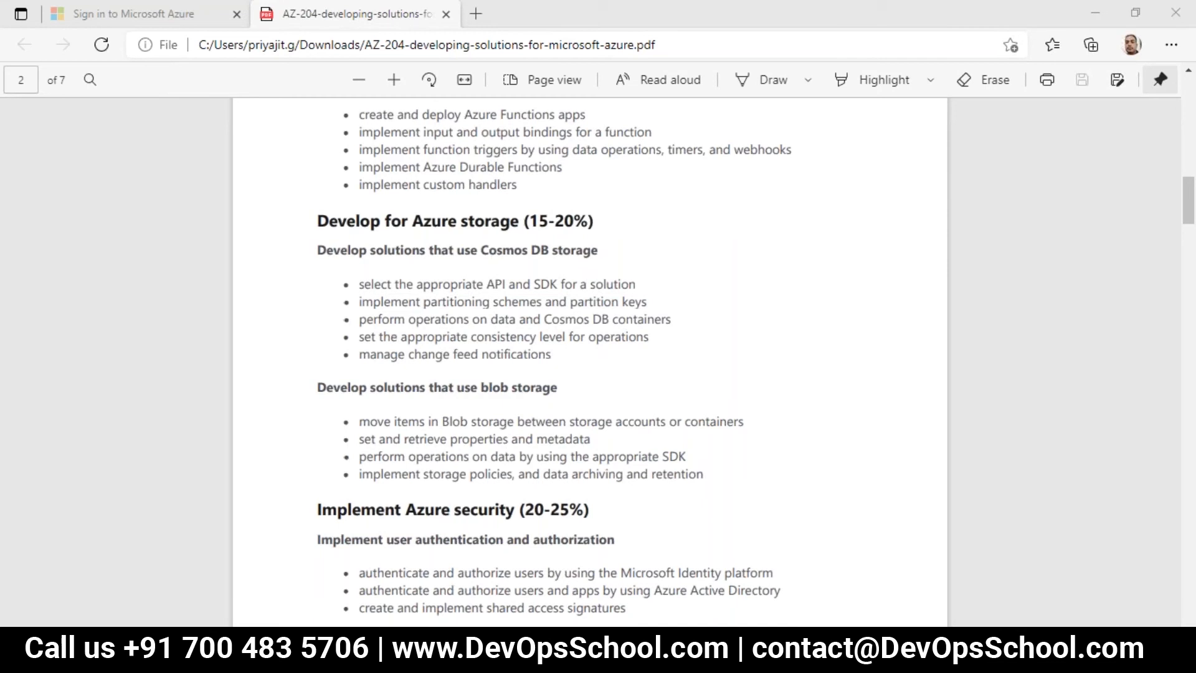
Open AZ -204 Ebook.pdf from the recent files in File Explorer.
scroll(434, 376, "down", 2)
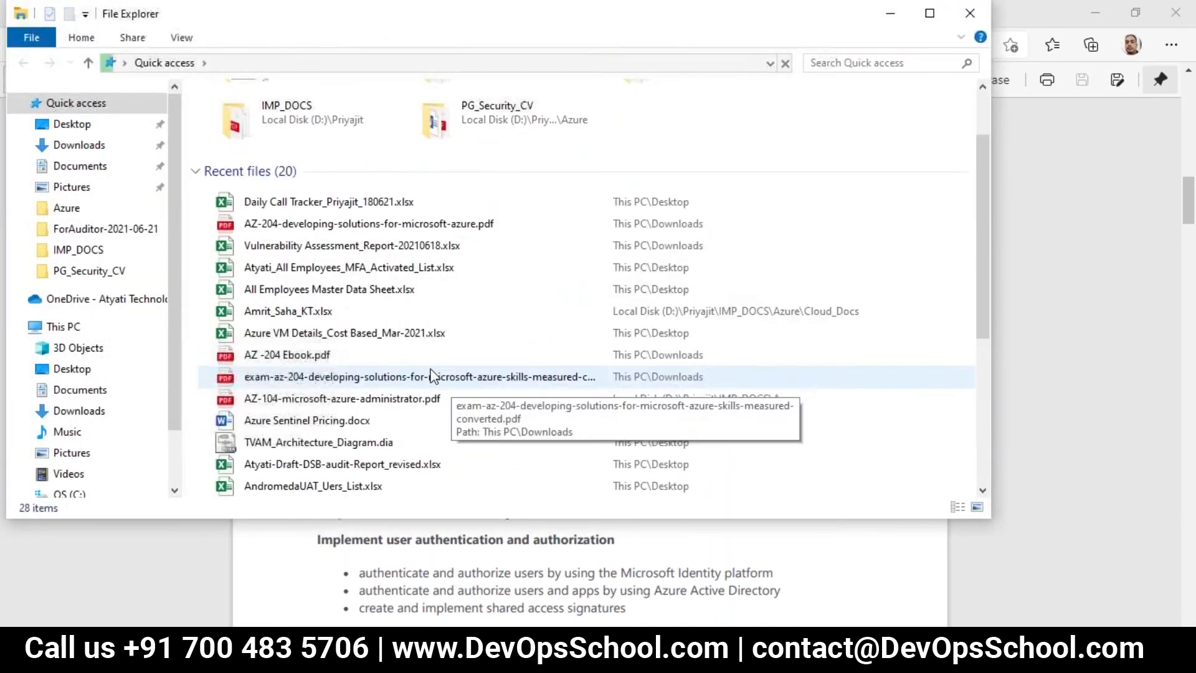
double_click(315, 359)
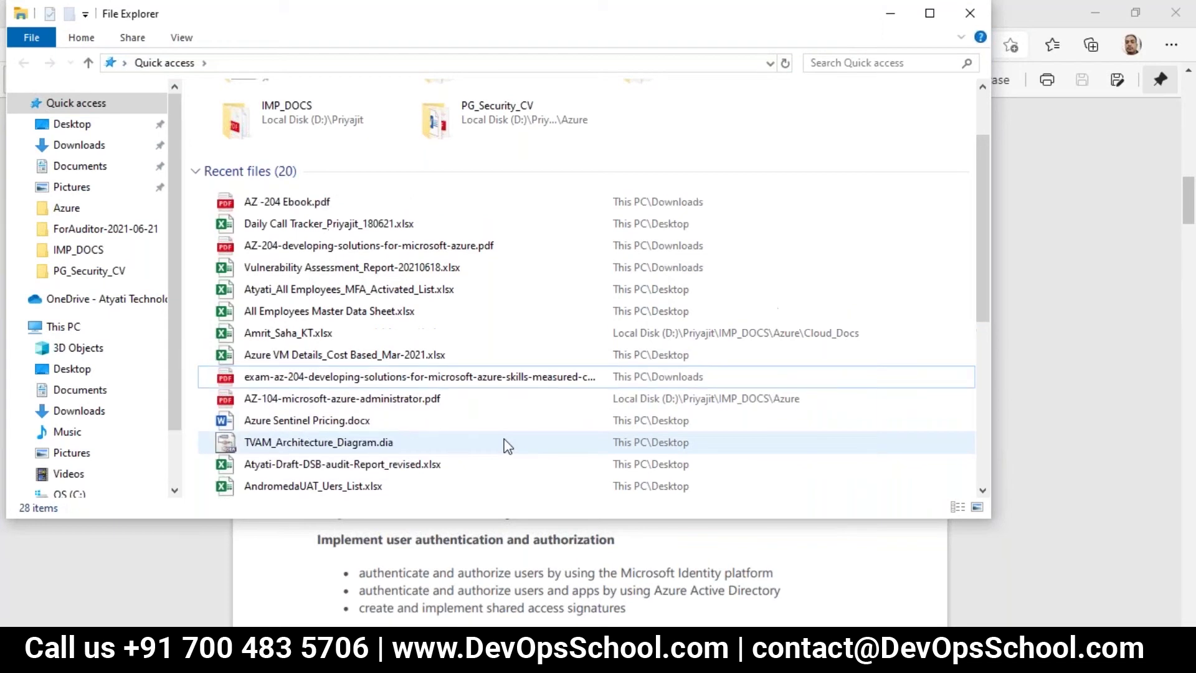
mouse_move(492, 659)
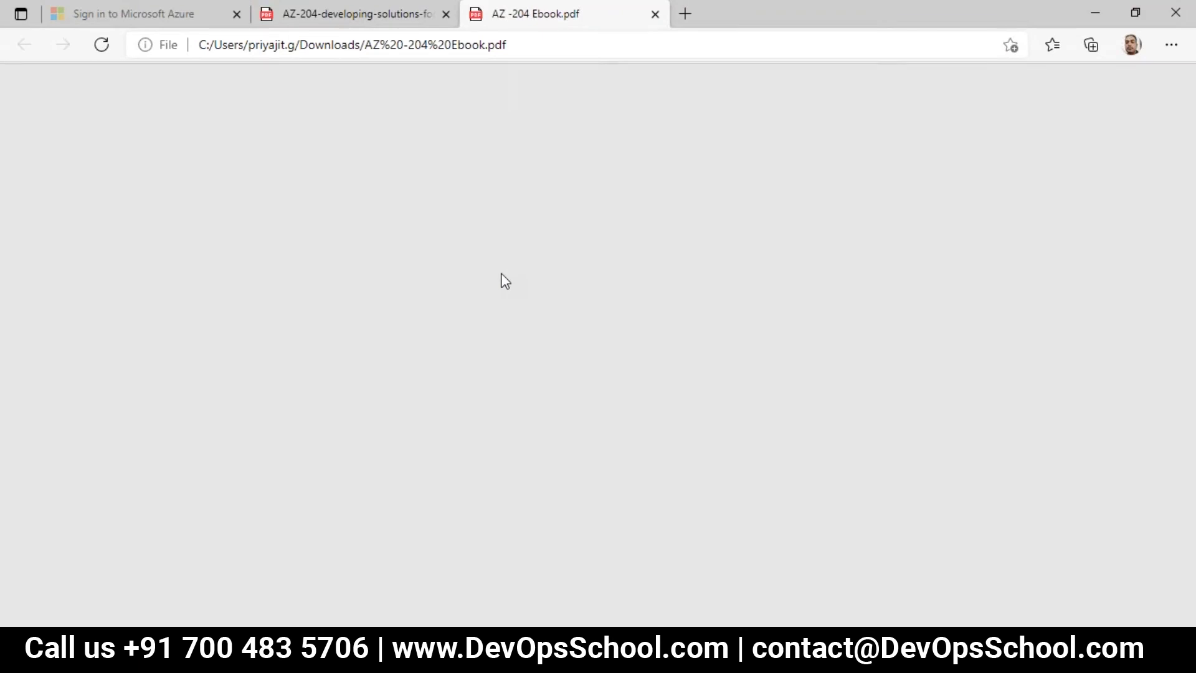
Go past the ebook's front matter and look through the chapters and skills in its table of contents.
scroll(598, 436, "down", 1)
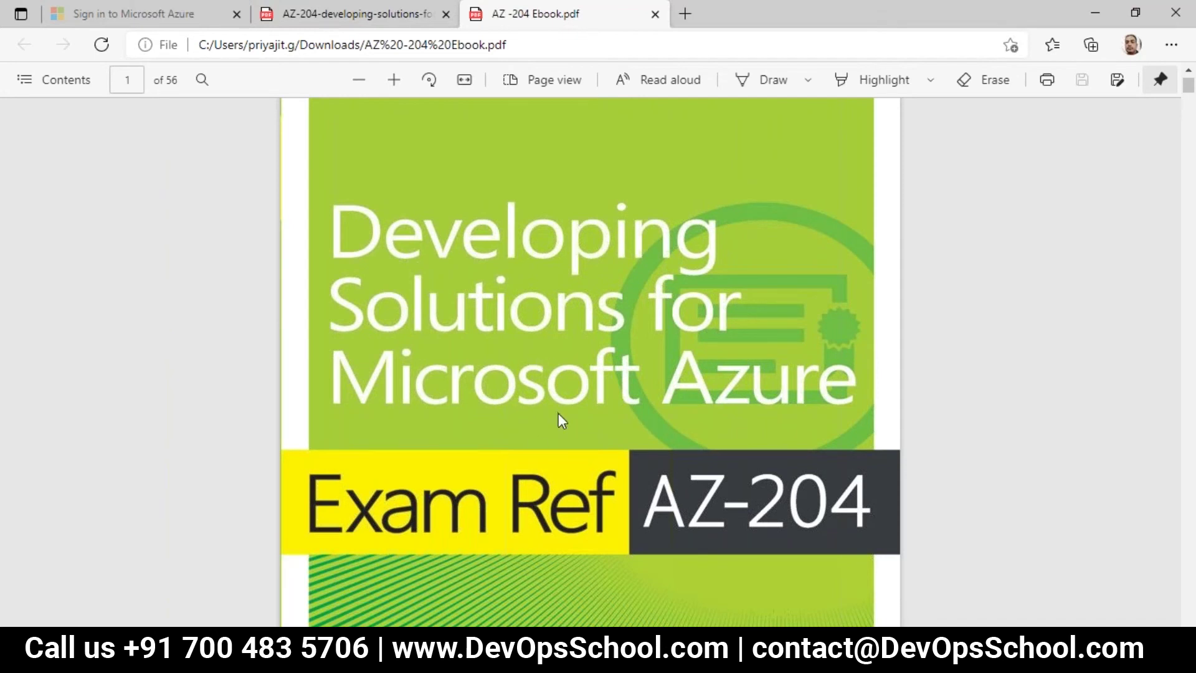
scroll(558, 413, "down", 10)
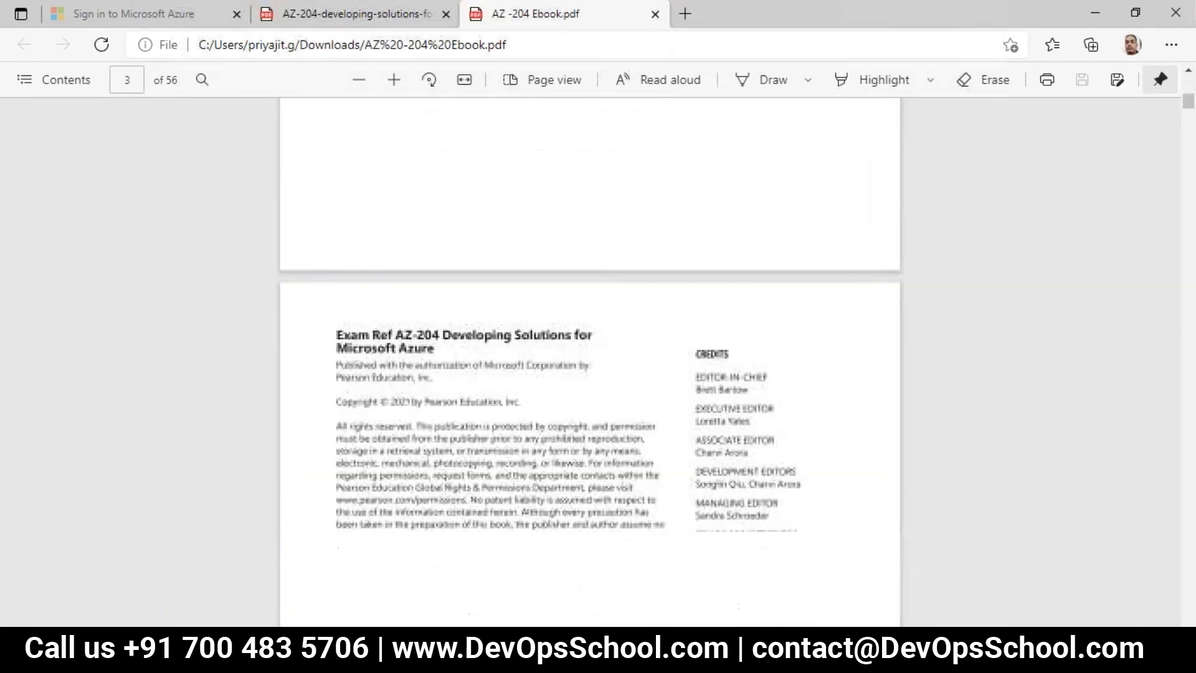
scroll(529, 430, "down", 12)
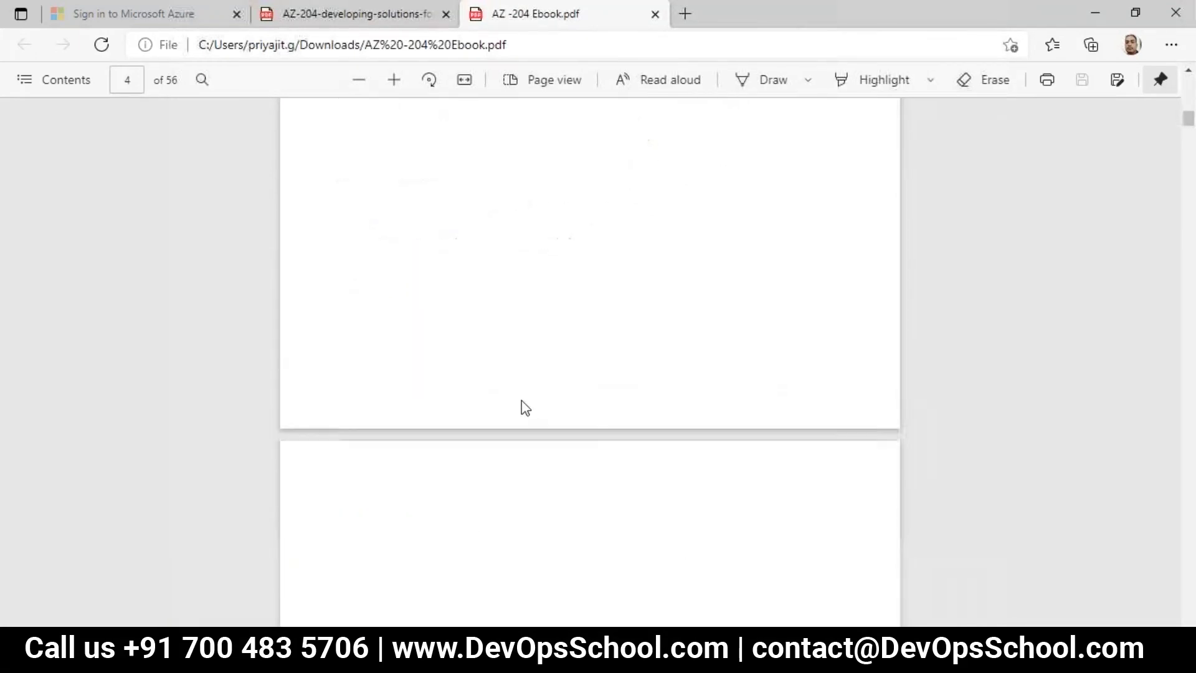
scroll(515, 411, "down", 12)
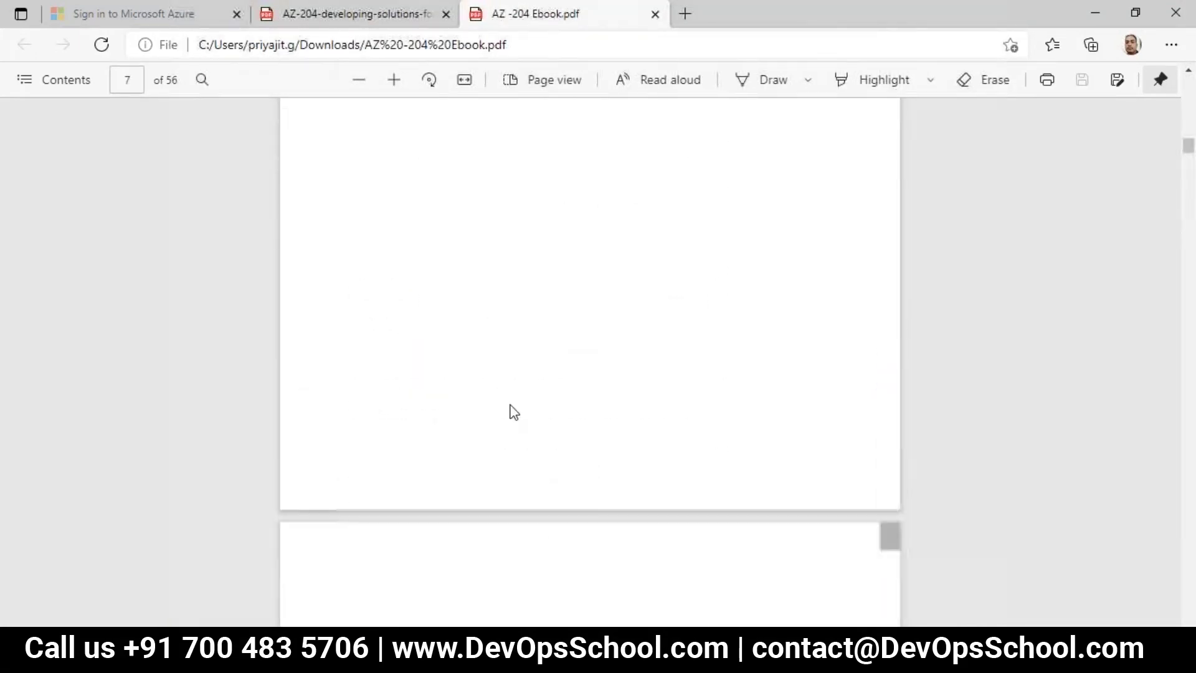
scroll(514, 413, "down", 6)
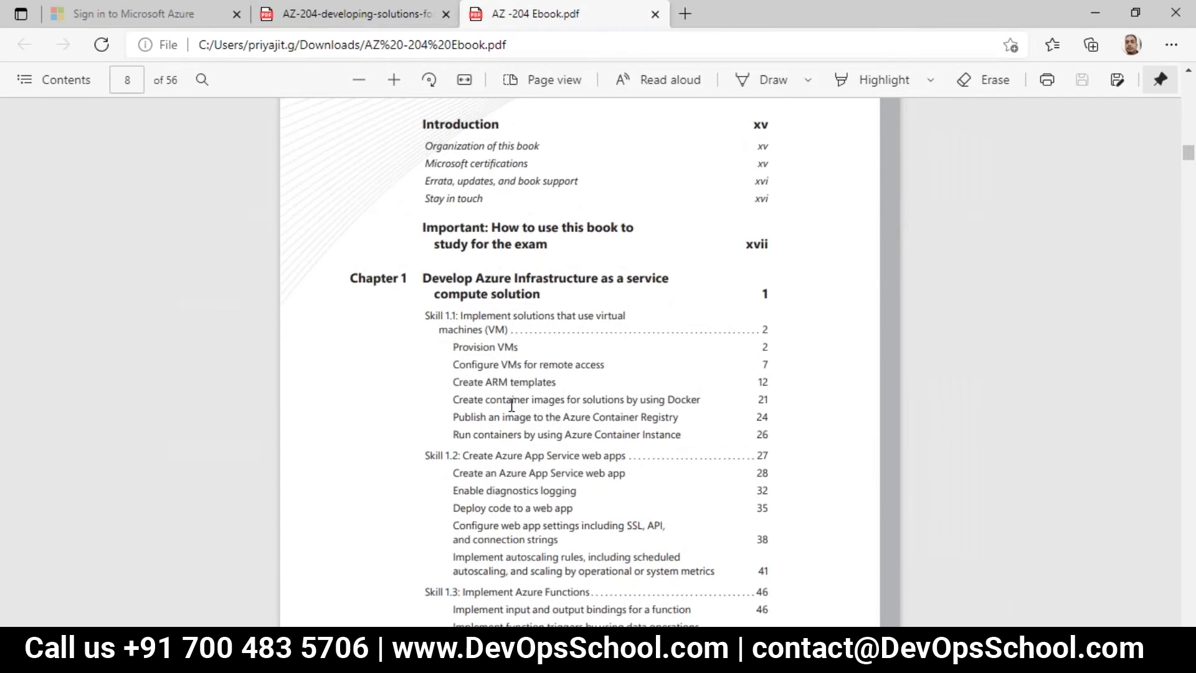
scroll(511, 411, "down", 15)
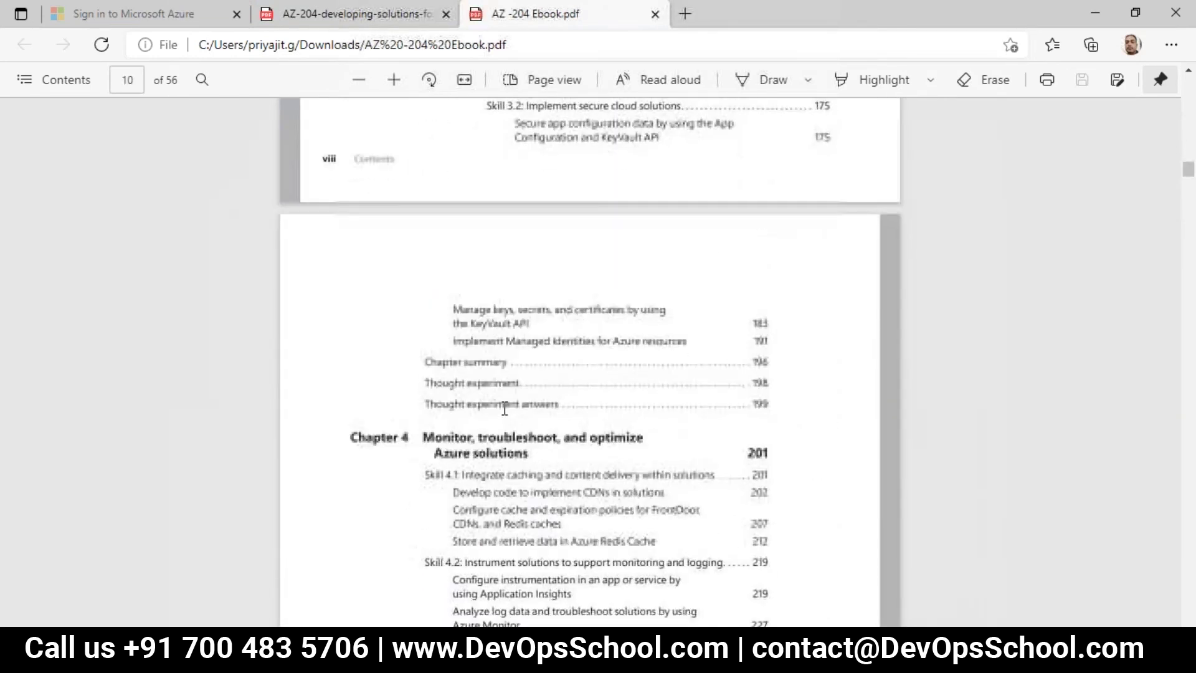
scroll(505, 409, "down", 8)
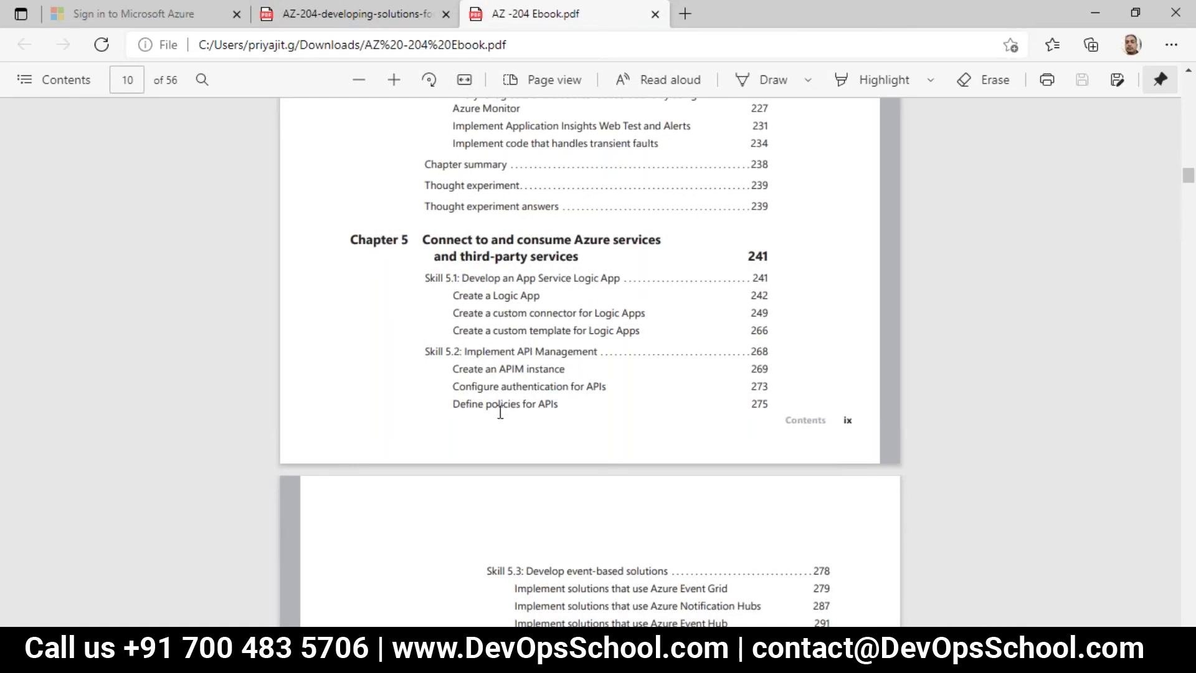
Find Chapter 2, Develop for Azure storage, and look over its Cosmos DB API, account creation and partition key sections.
scroll(503, 410, "down", 20)
scroll(493, 409, "down", 20)
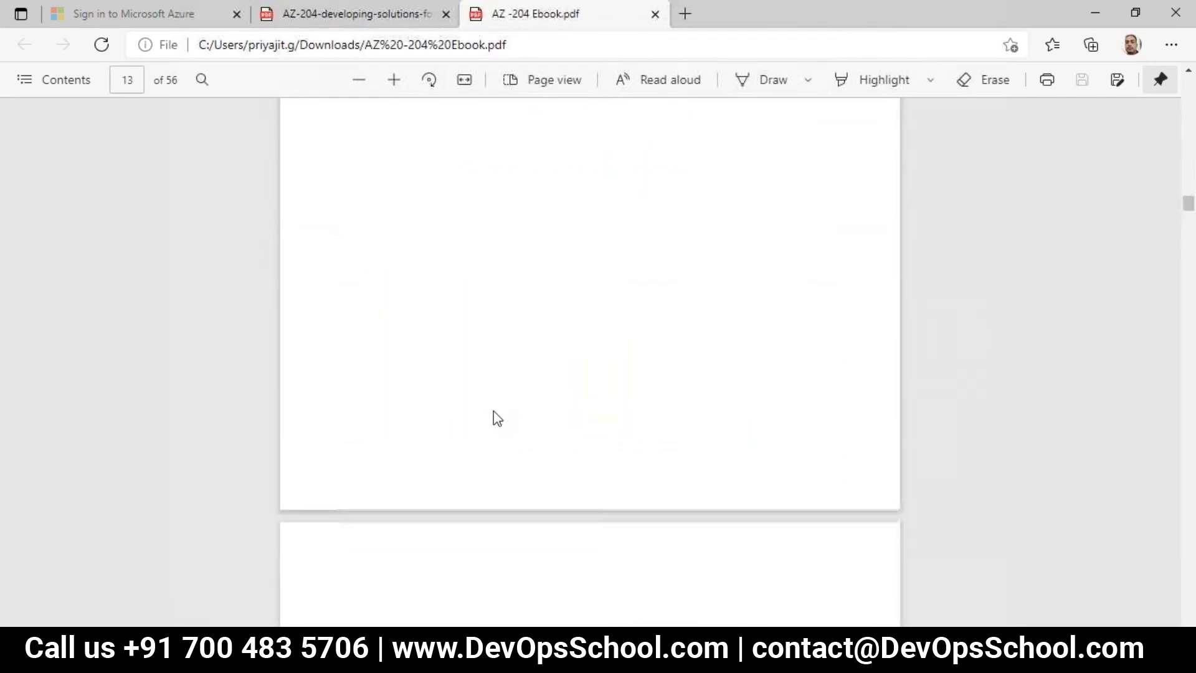
scroll(492, 407, "down", 20)
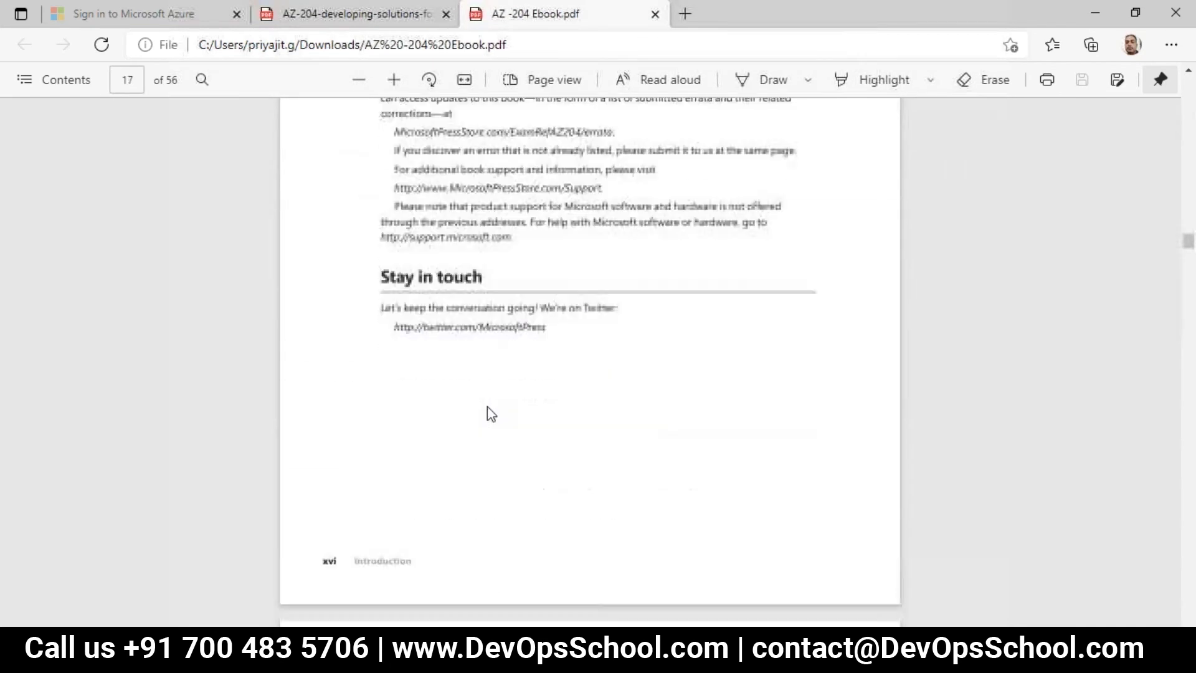
scroll(494, 412, "down", 20)
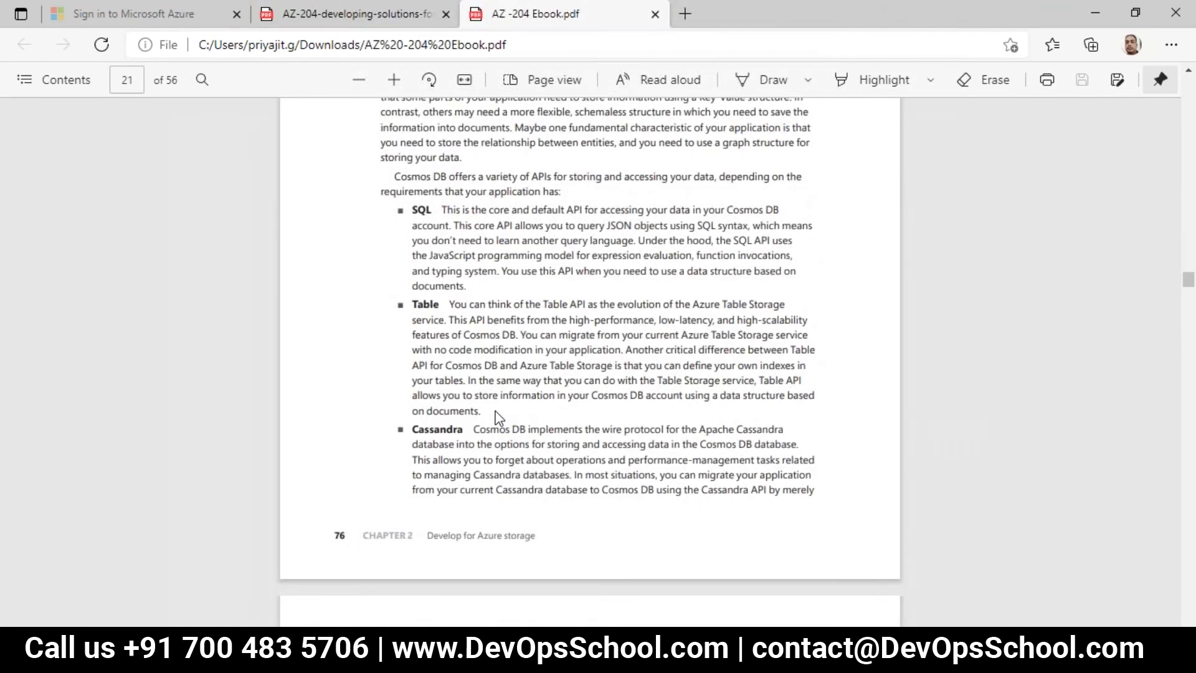
scroll(514, 429, "down", 12)
scroll(514, 428, "down", 6)
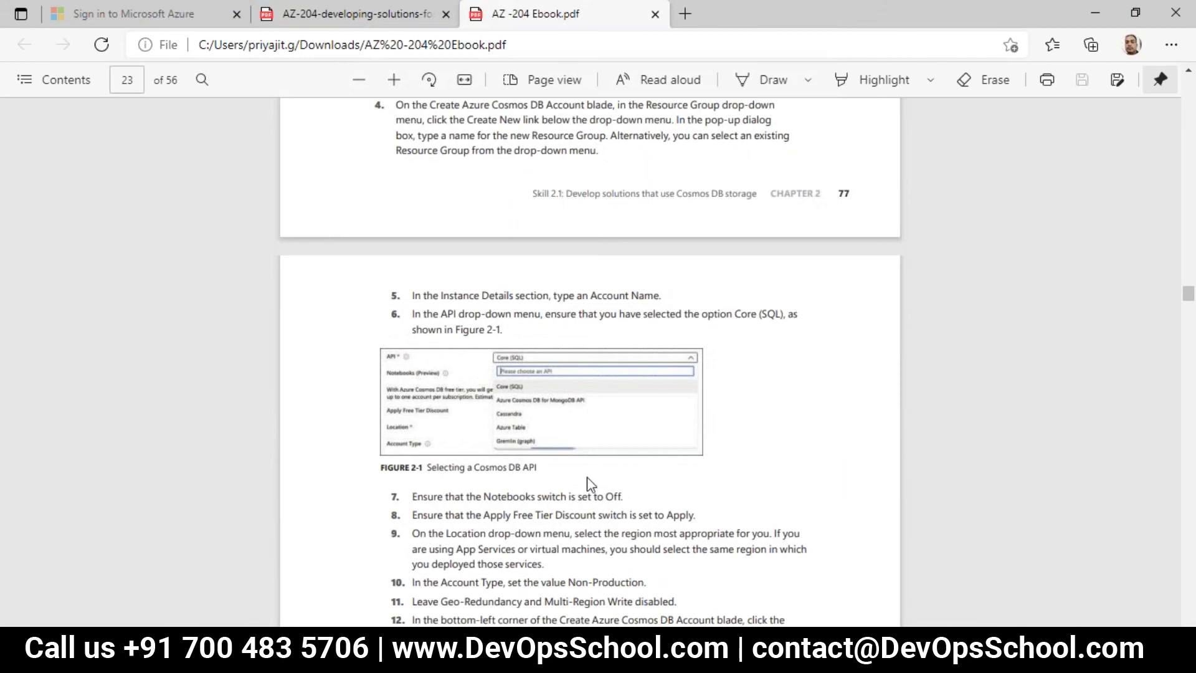
scroll(504, 452, "down", 10)
scroll(468, 238, "down", 10)
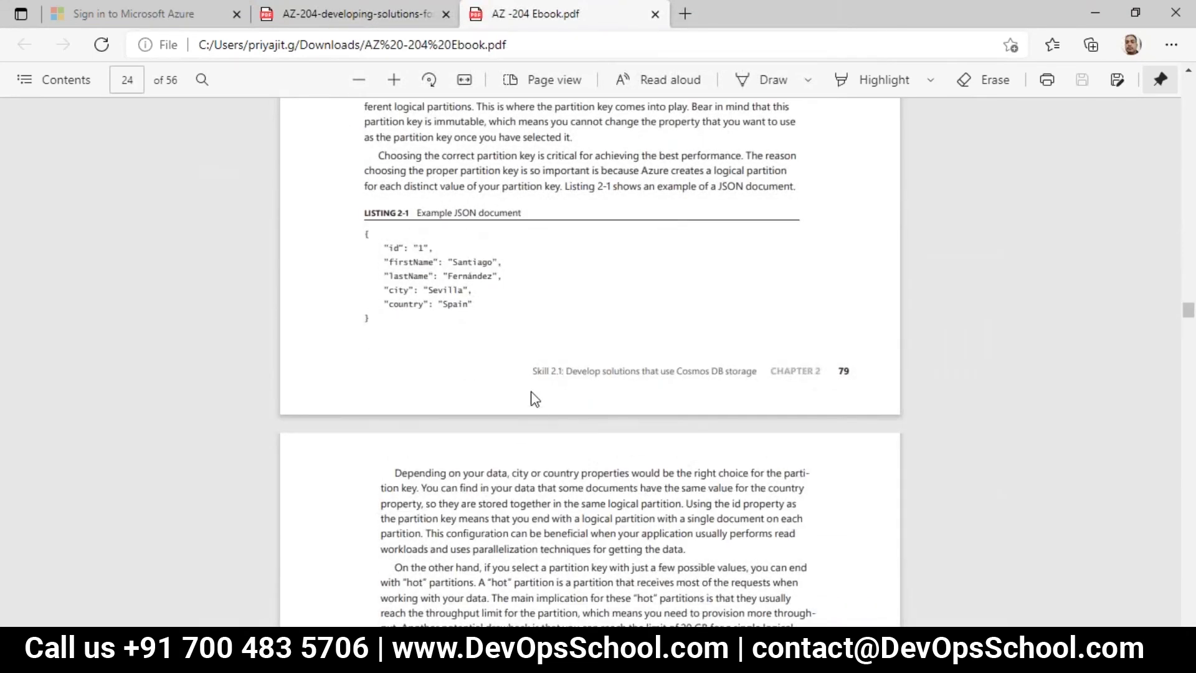
Look through the Listing 2-2 Cosmos DB SQL API example in C#, from its setup instructions to the document update and delete code.
scroll(531, 453, "down", 7)
scroll(531, 454, "down", 10)
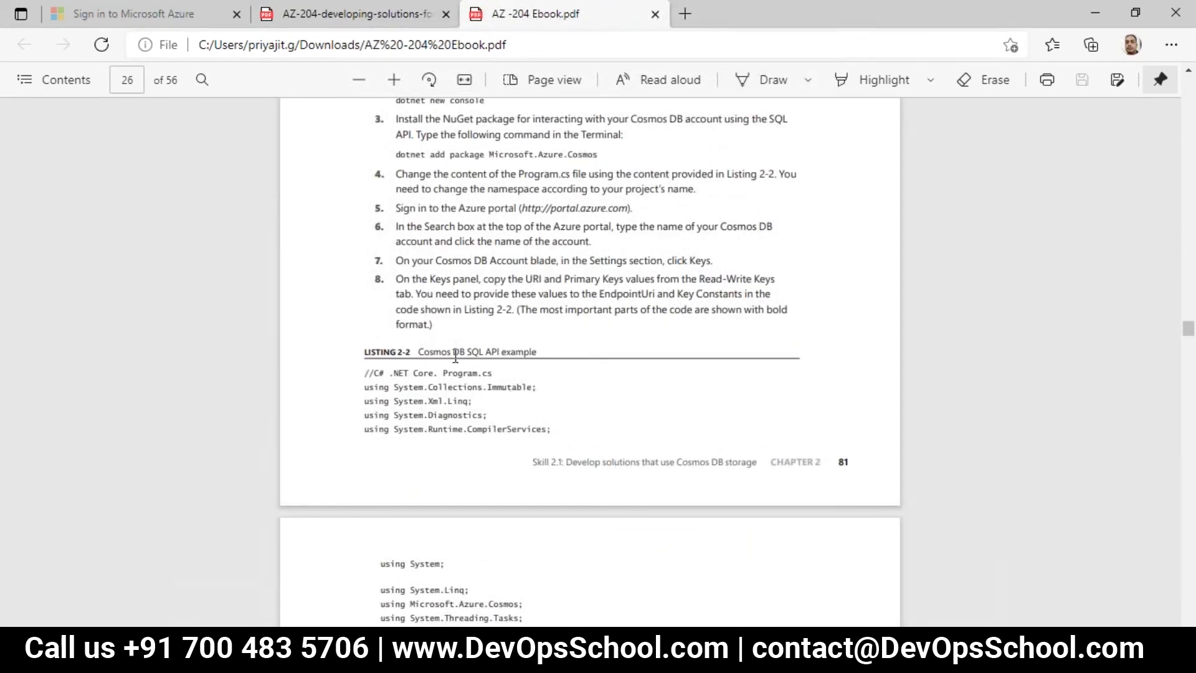
scroll(441, 428, "down", 2)
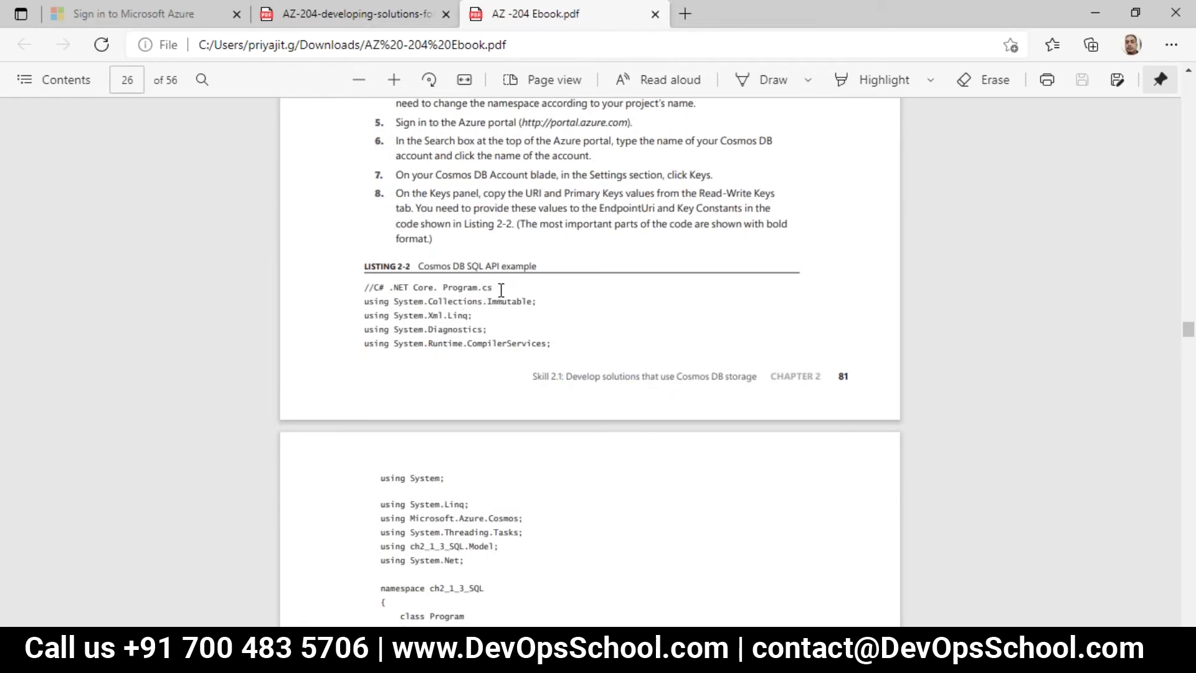
scroll(495, 373, "down", 5)
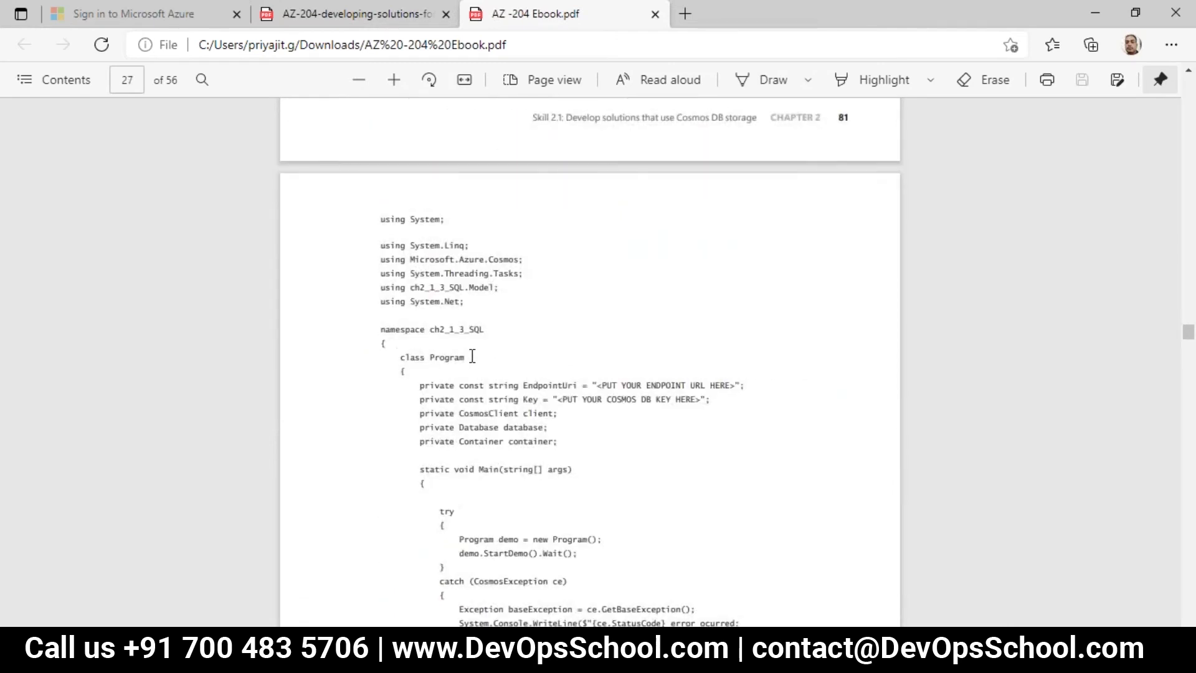
scroll(473, 361, "up", 5)
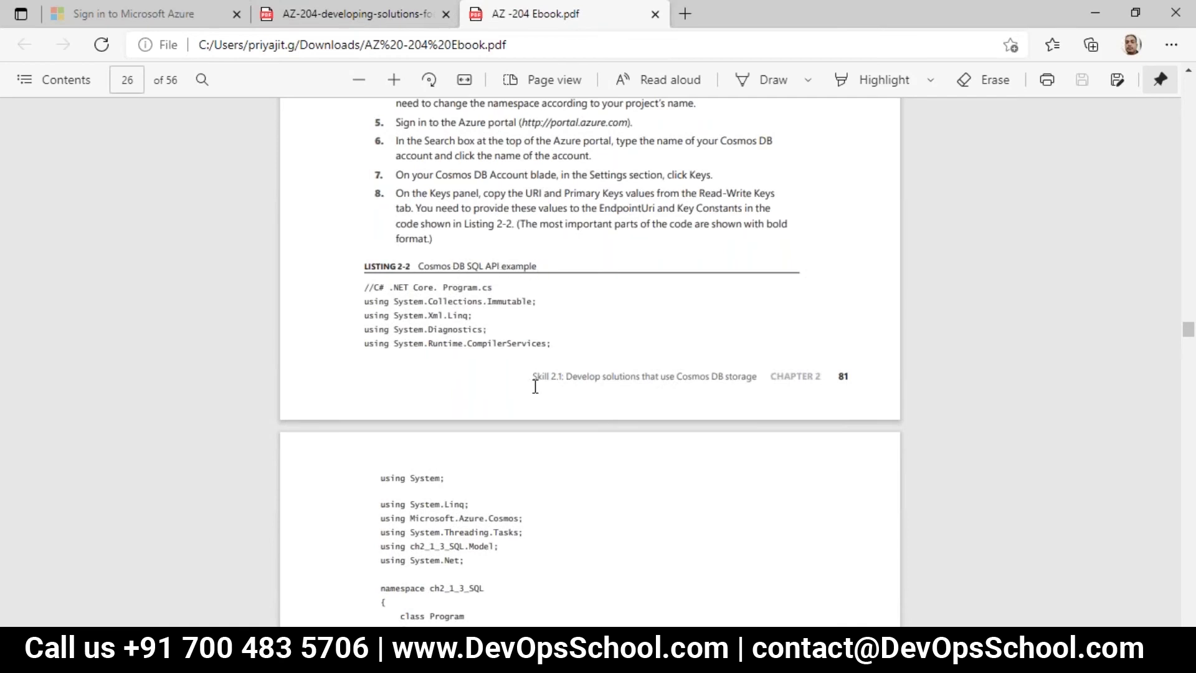
scroll(524, 380, "down", 10)
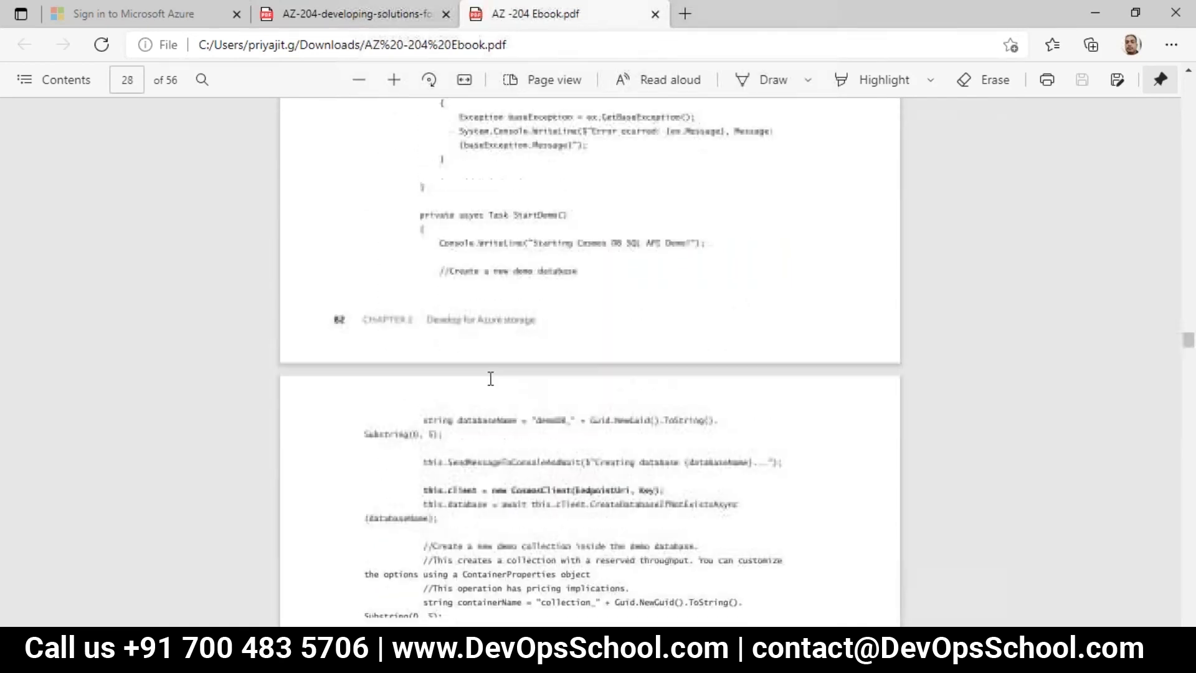
scroll(492, 383, "down", 6)
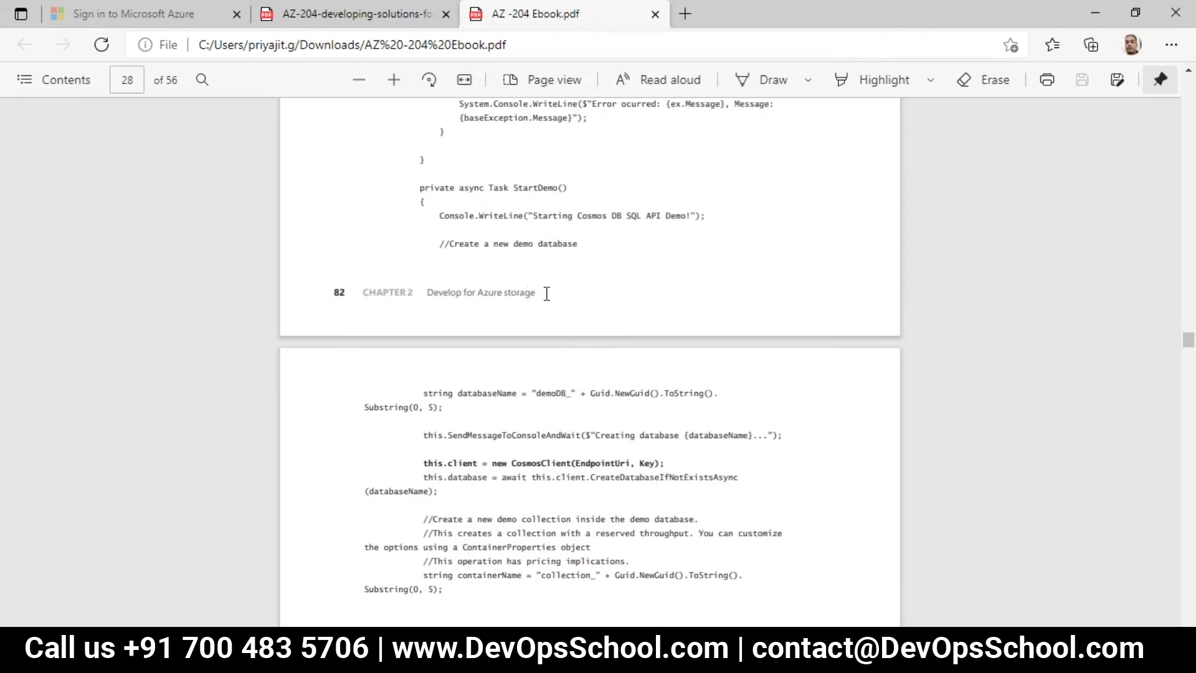
scroll(574, 372, "down", 3)
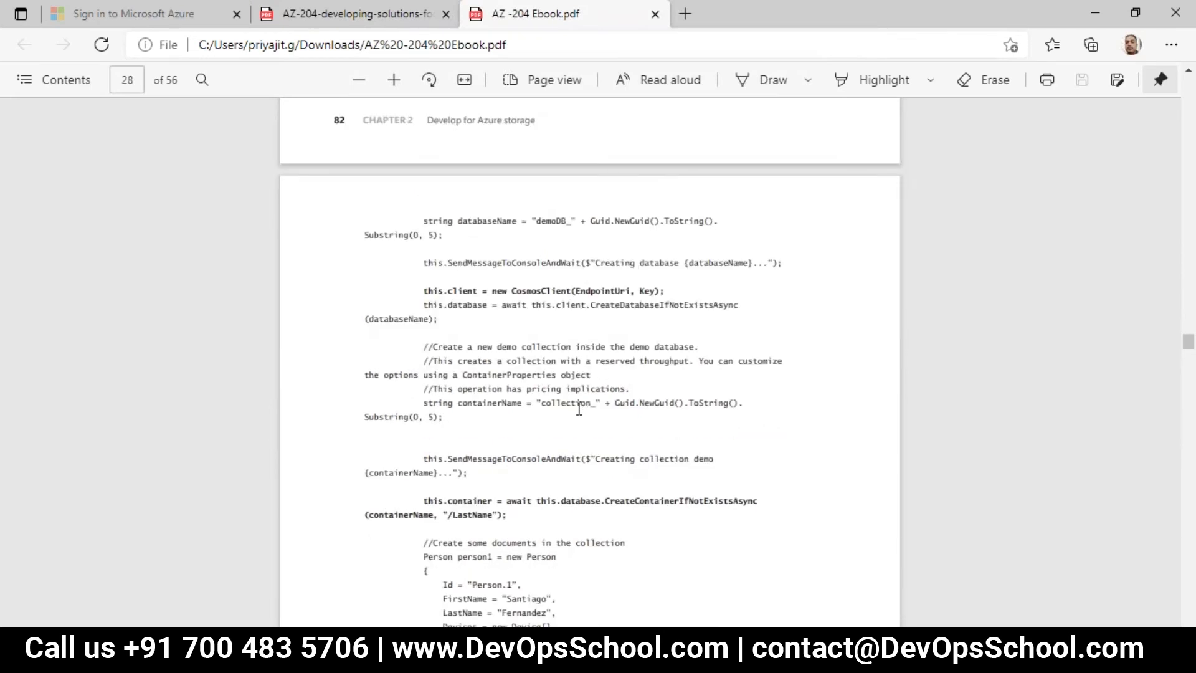
scroll(572, 388, "down", 13)
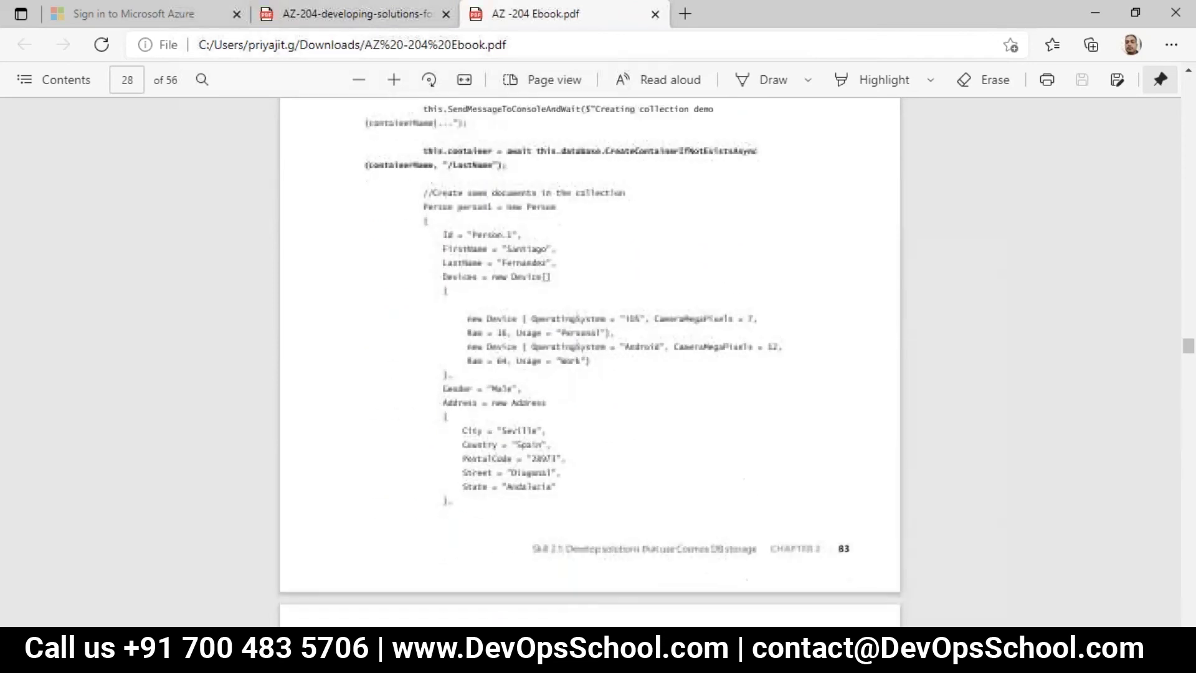
scroll(554, 397, "down", 20)
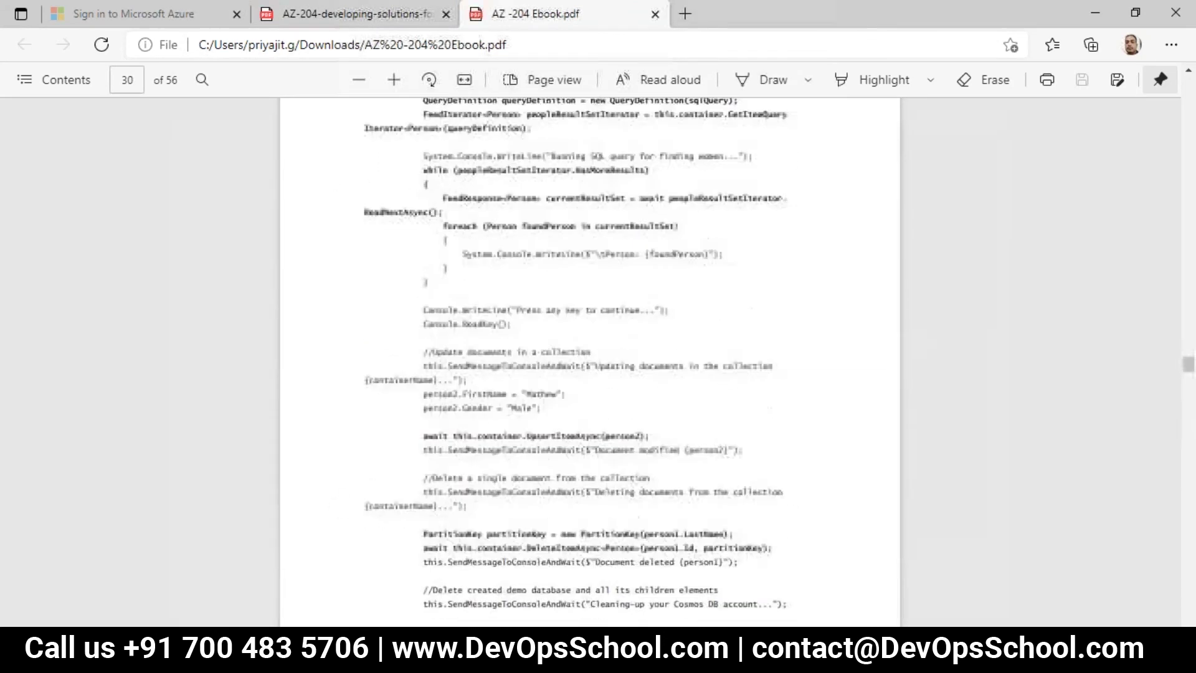
Look over the explanation of the Cosmos DB document methods and the Person, Device and Address class listings.
scroll(524, 411, "down", 20)
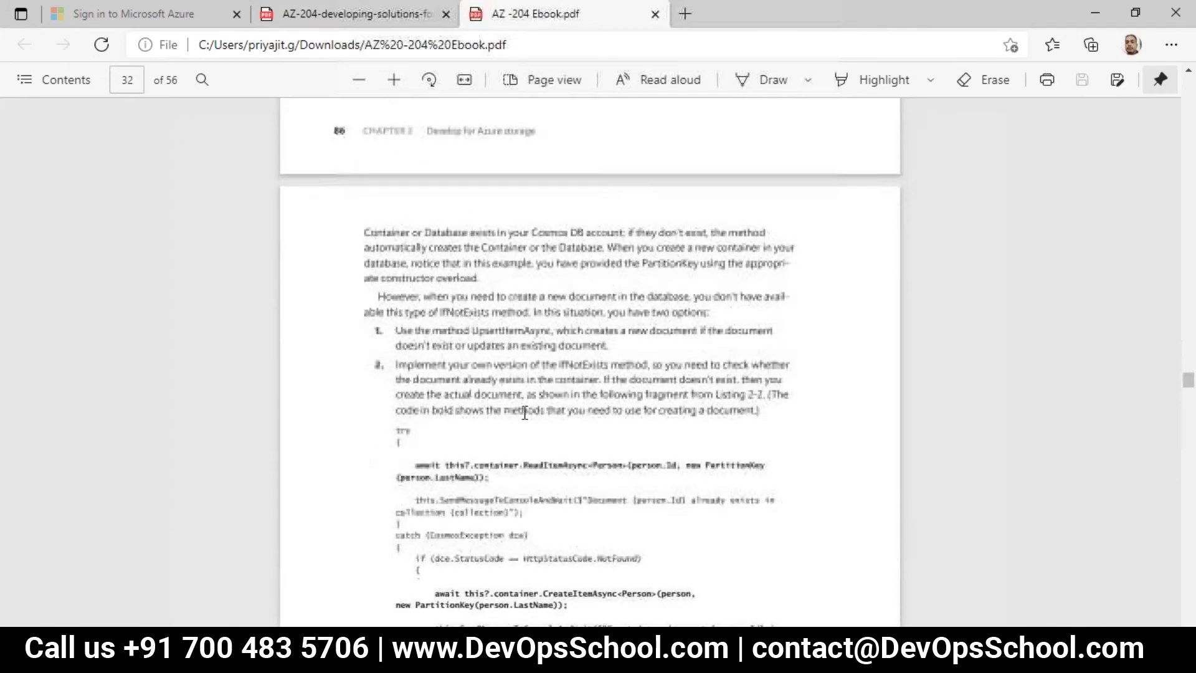
scroll(525, 412, "down", 10)
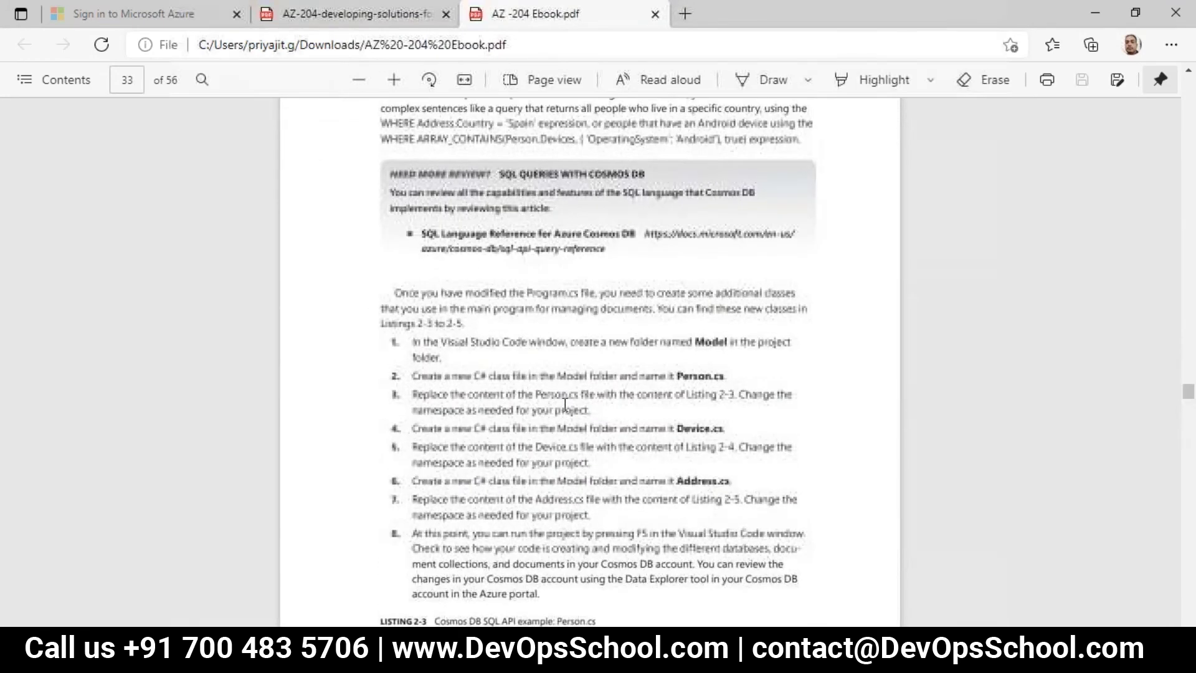
scroll(542, 411, "down", 7)
scroll(466, 295, "up", 1)
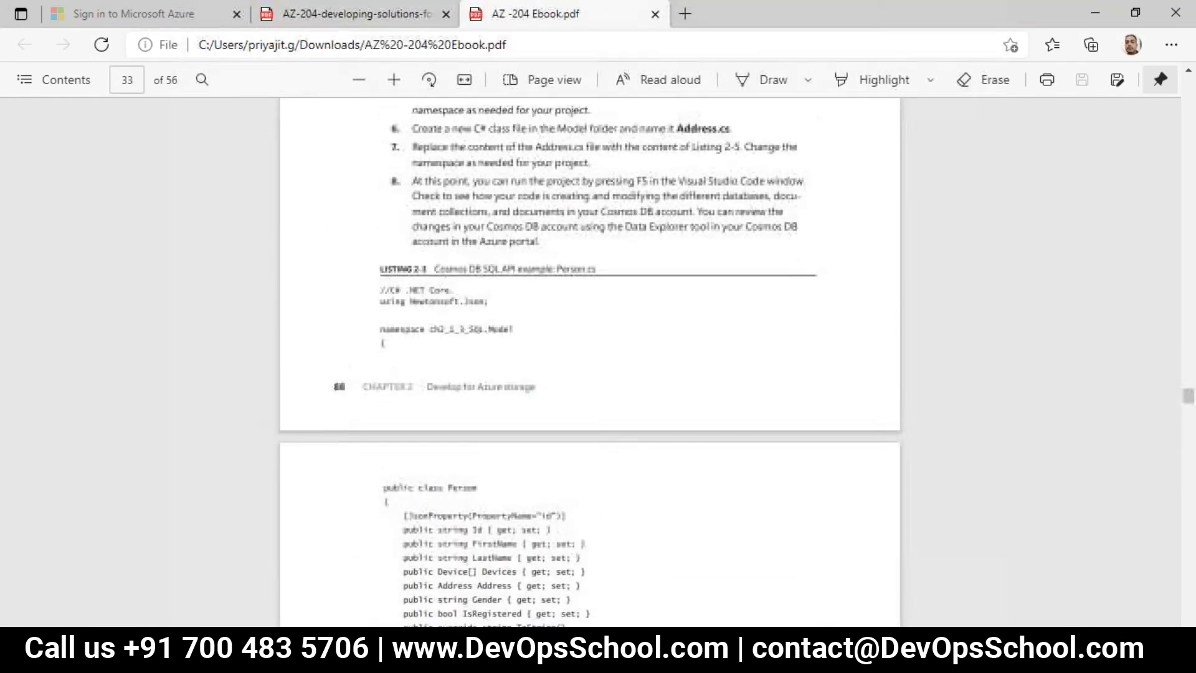
scroll(569, 405, "down", 20)
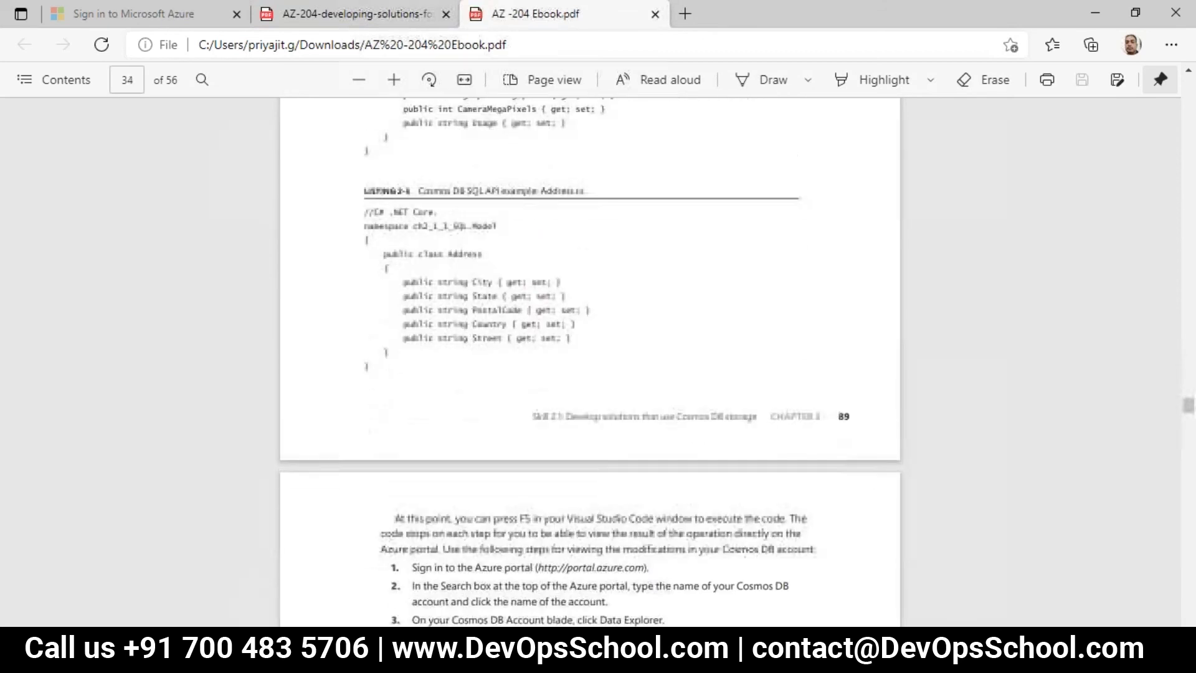
Skim the Cosmos DB consistency level and container creation sections, and examine the Listing 2-6 stored procedure example.
scroll(549, 393, "down", 15)
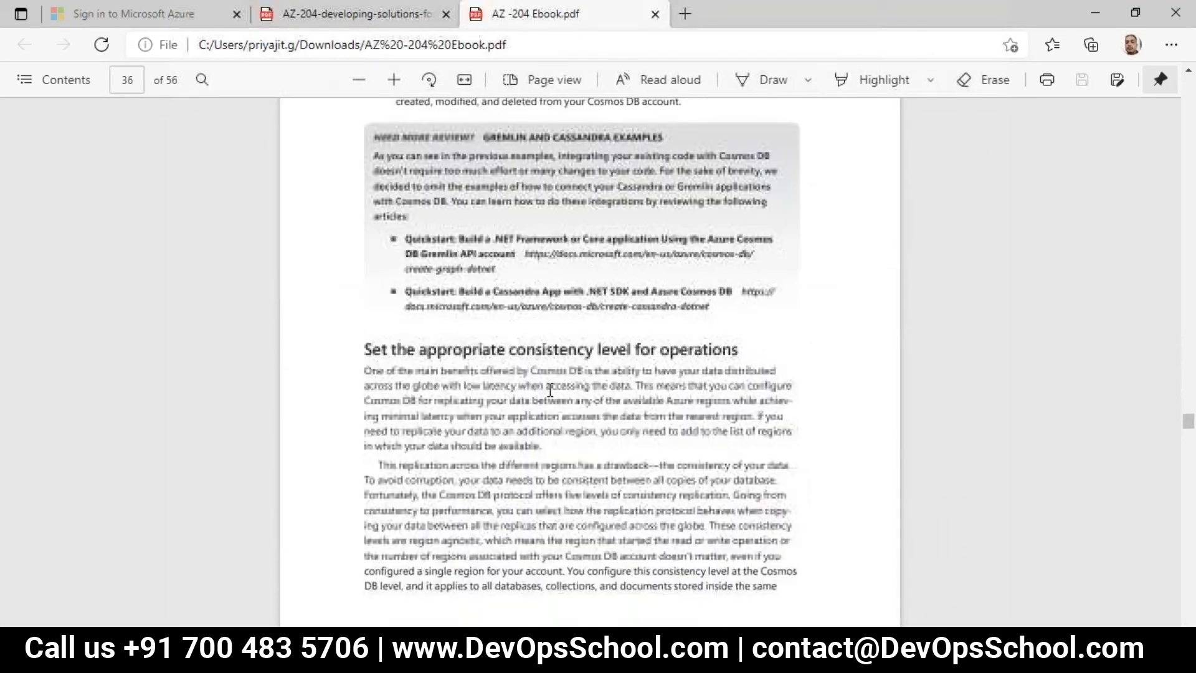
scroll(549, 390, "down", 12)
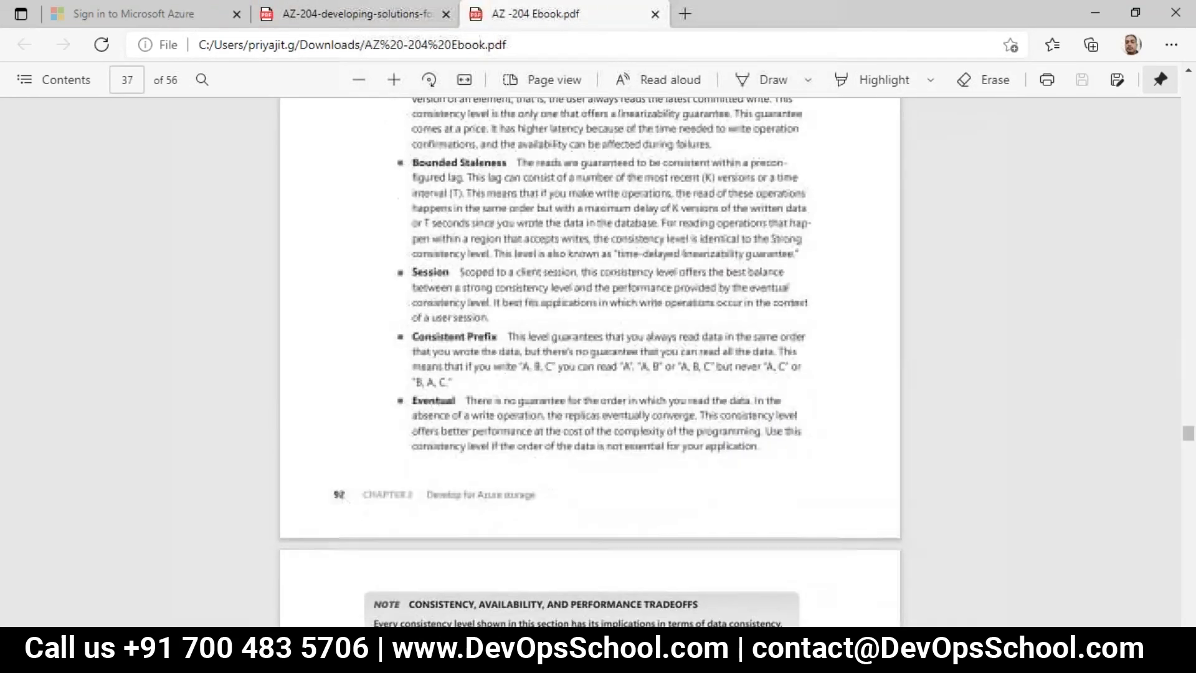
scroll(524, 399, "down", 10)
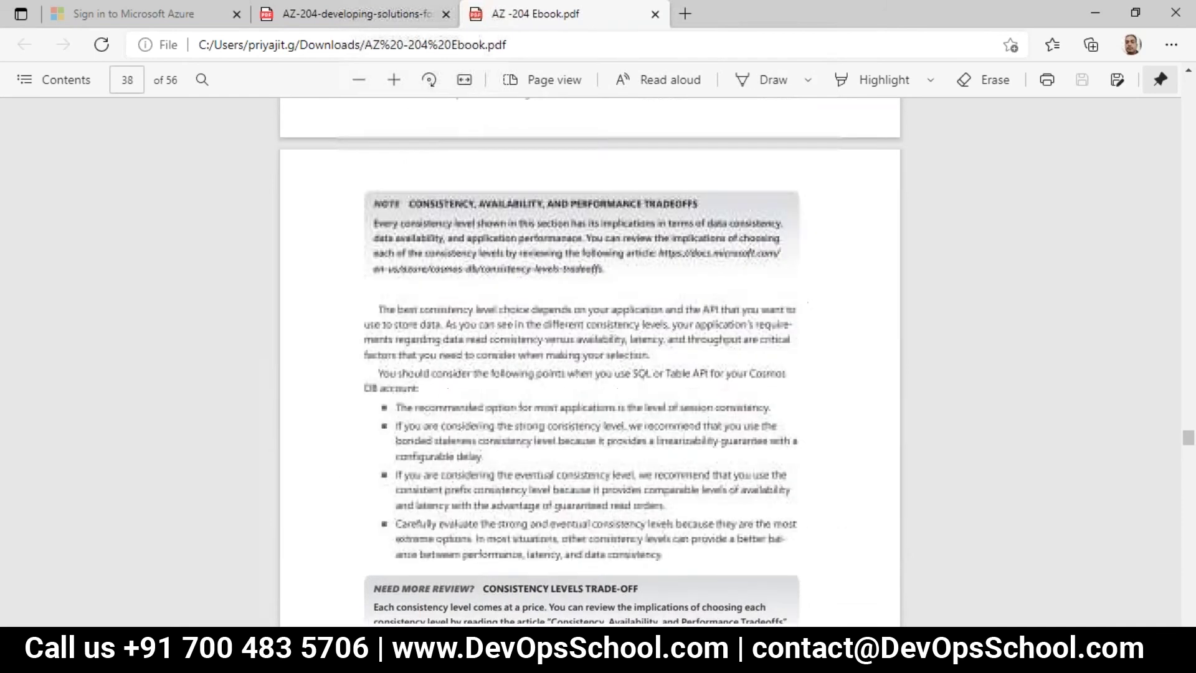
scroll(467, 397, "down", 10)
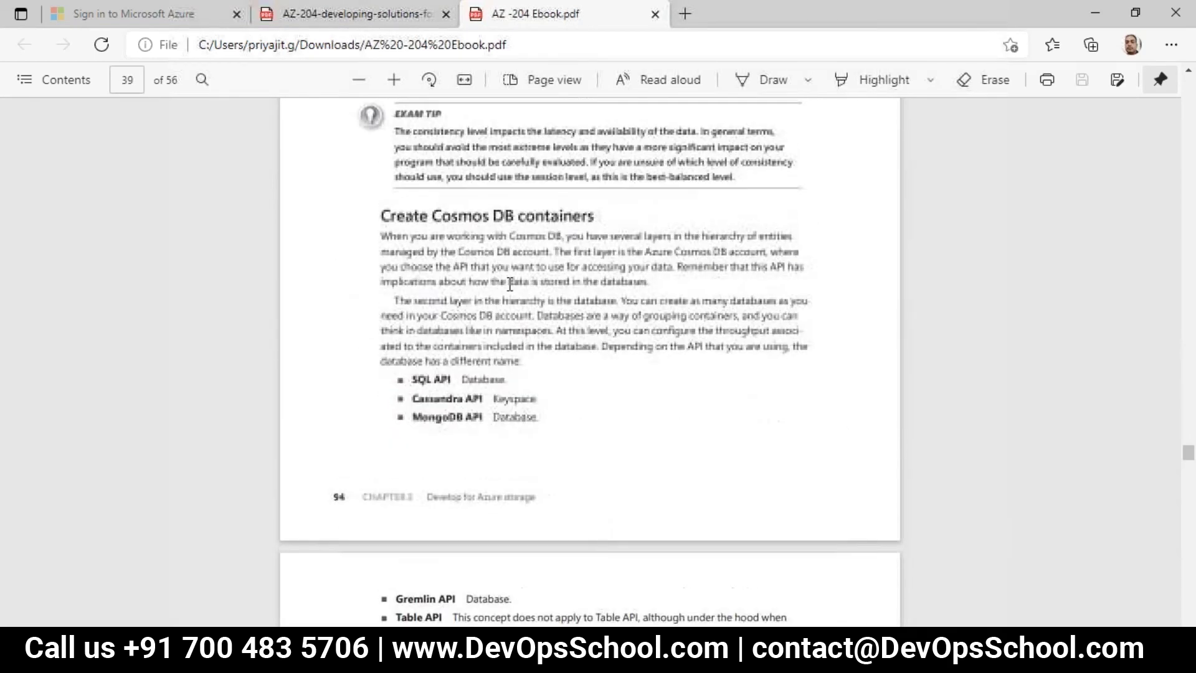
scroll(516, 423, "down", 15)
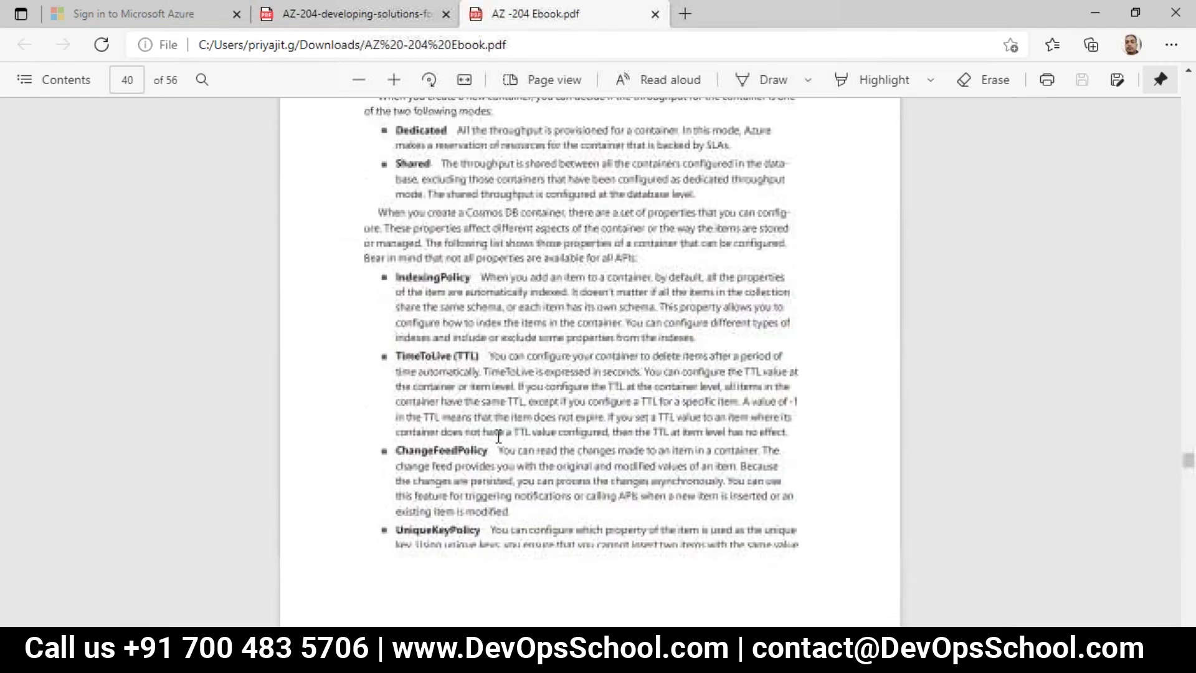
scroll(499, 436, "down", 15)
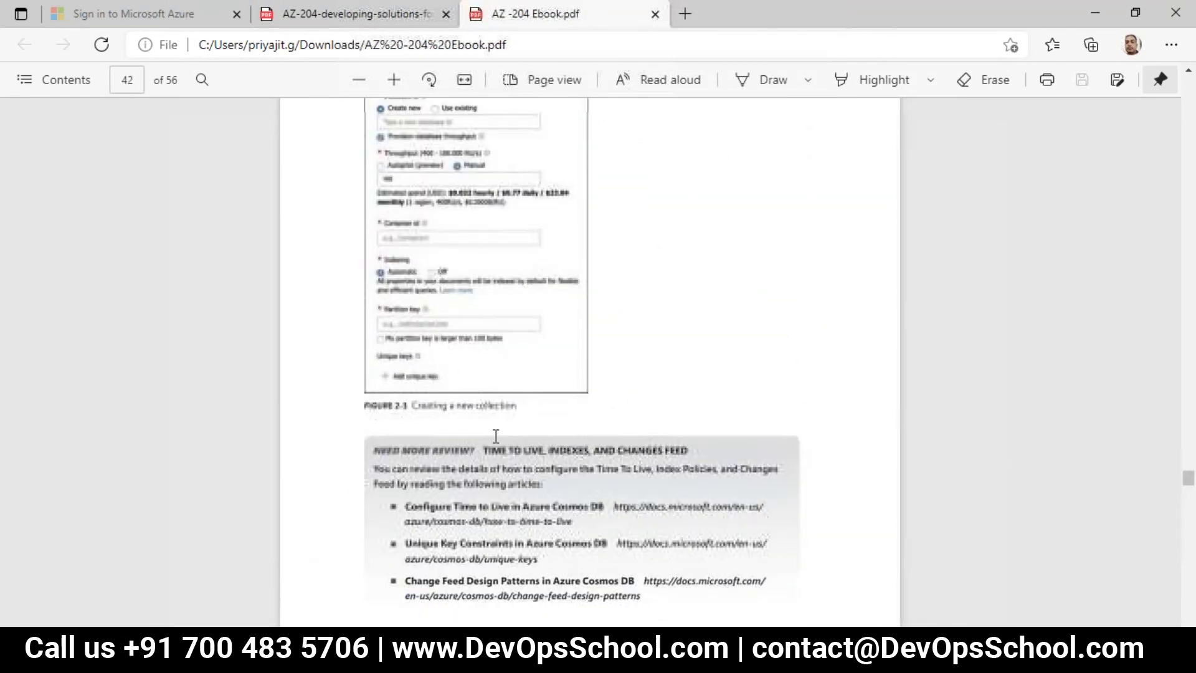
scroll(495, 432, "down", 20)
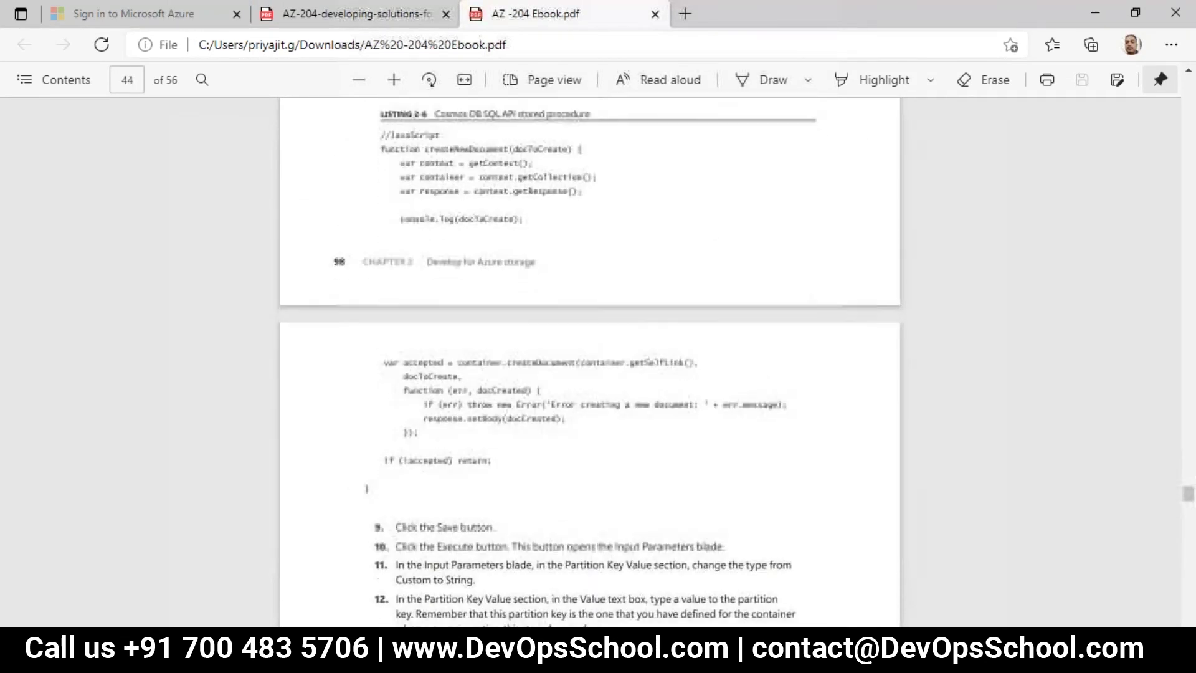
scroll(468, 373, "up", 4)
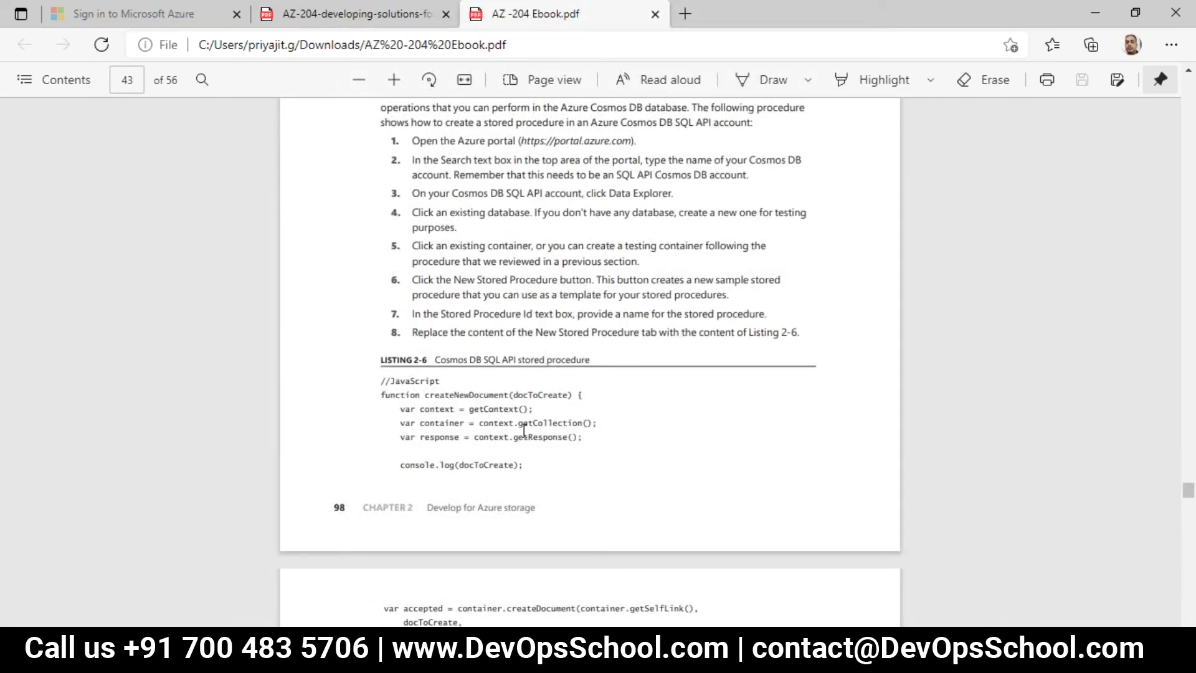
Leaf through the alphabetical index to the last page of the ebook.
scroll(524, 432, "down", 15)
scroll(511, 401, "down", 20)
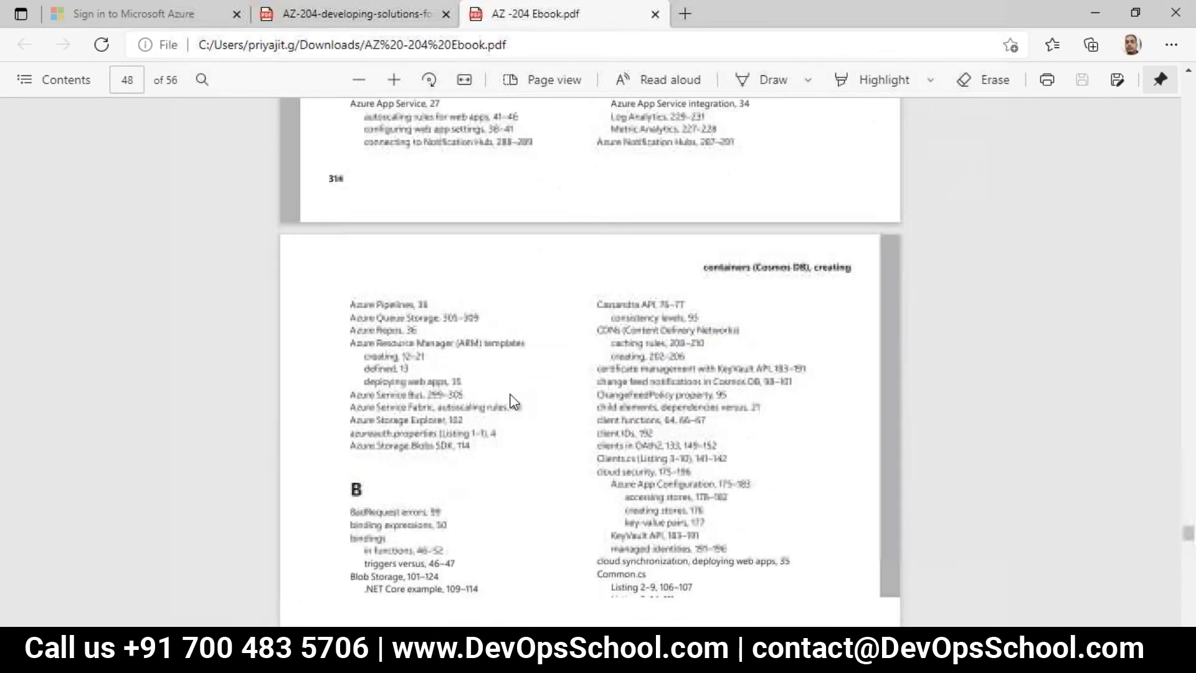
scroll(511, 400, "down", 20)
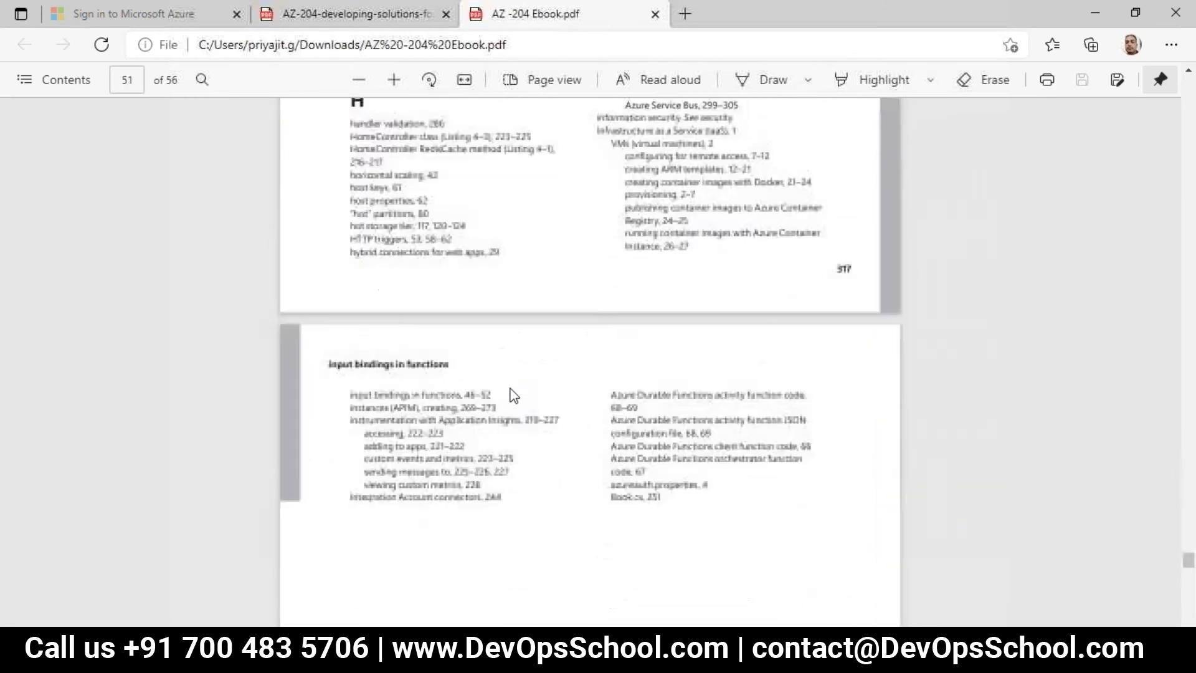
scroll(513, 395, "down", 20)
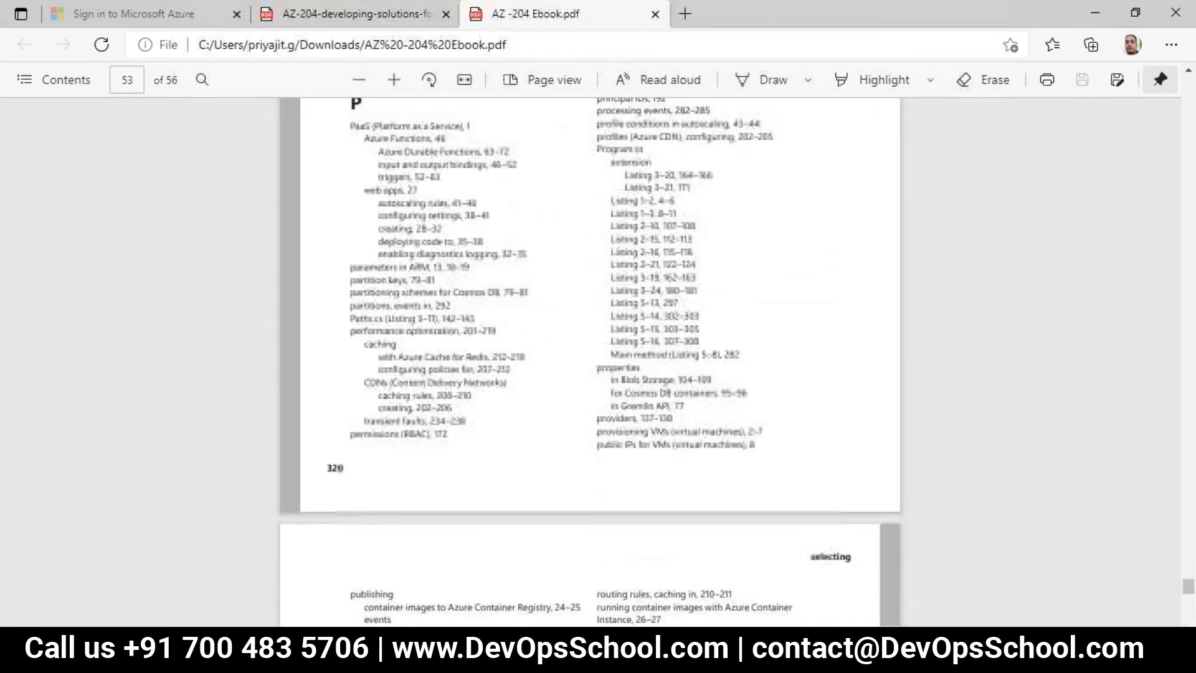
scroll(514, 389, "down", 20)
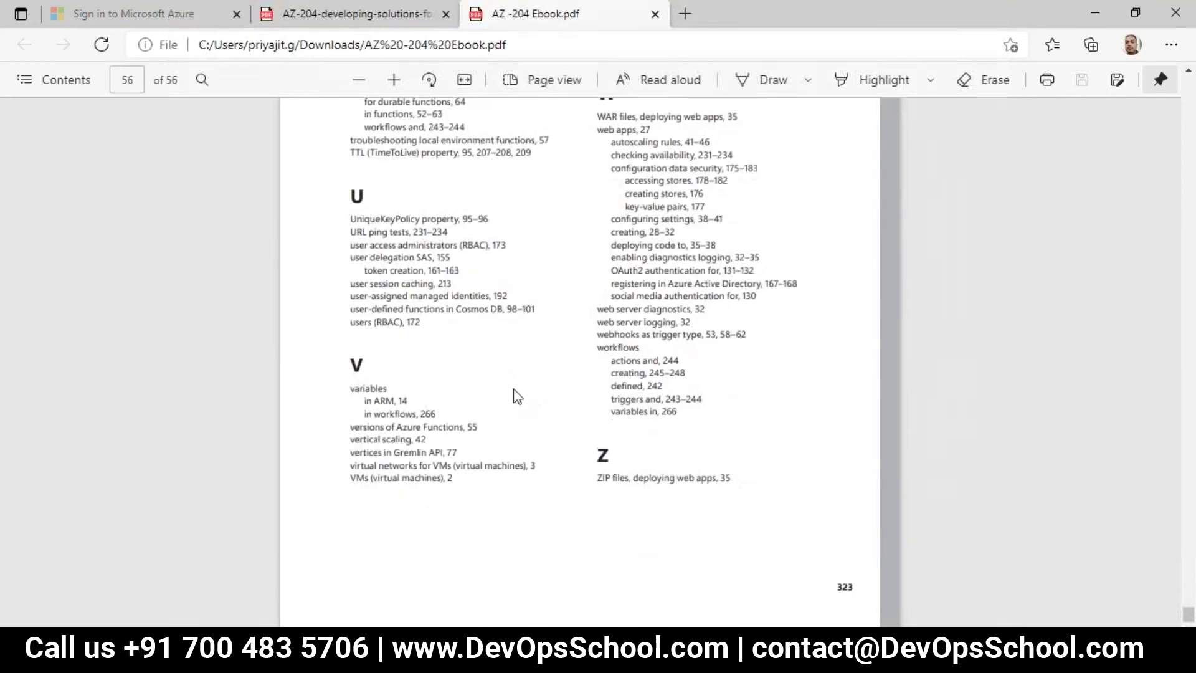
Go back from the index through Chapter 2 to the ebook's table of contents.
scroll(514, 394, "up", 8)
scroll(340, 338, "up", 20)
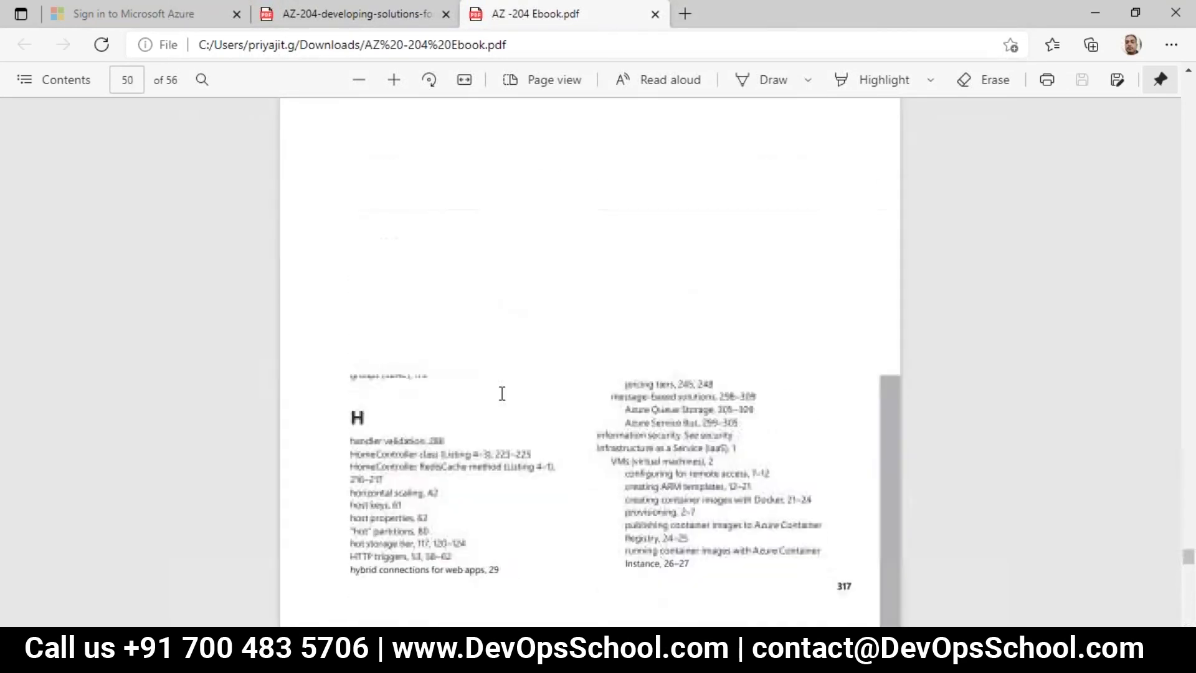
scroll(498, 395, "up", 20)
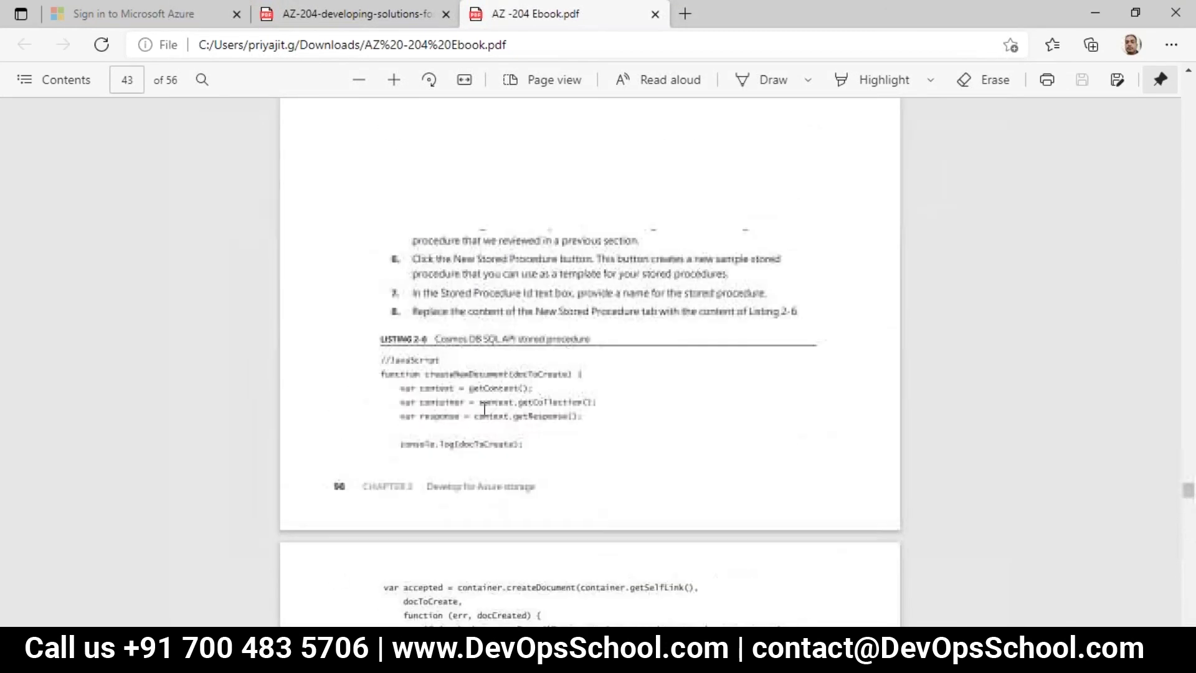
scroll(485, 409, "up", 20)
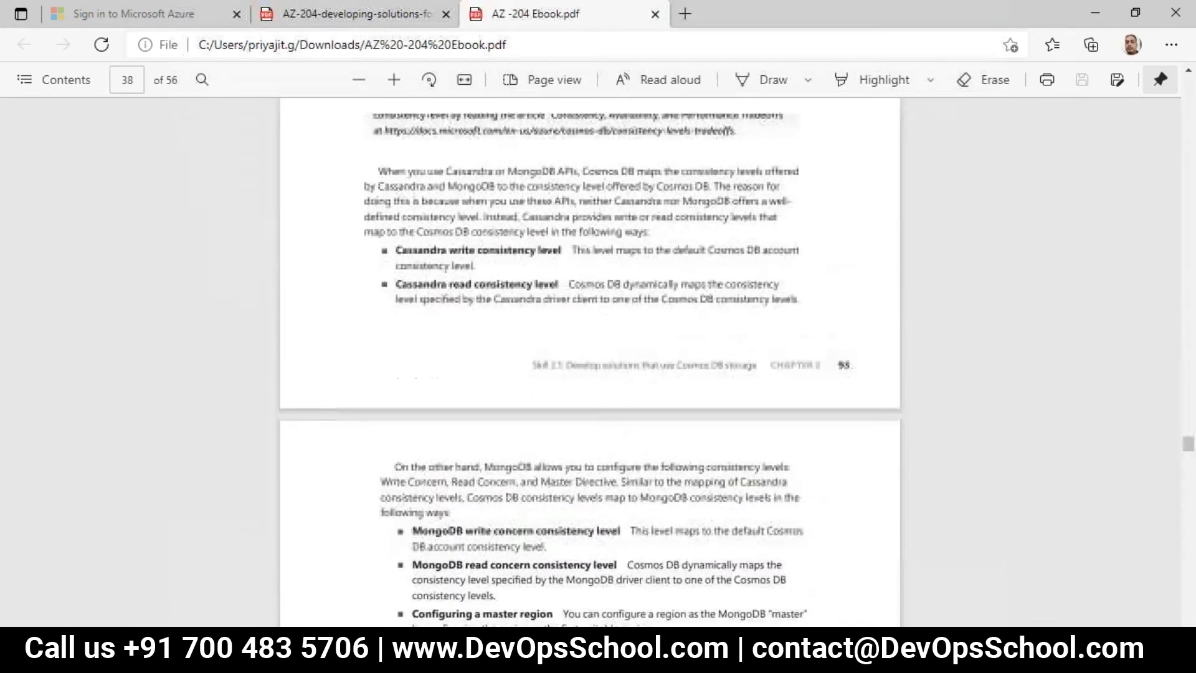
scroll(589, 361, "up", 20)
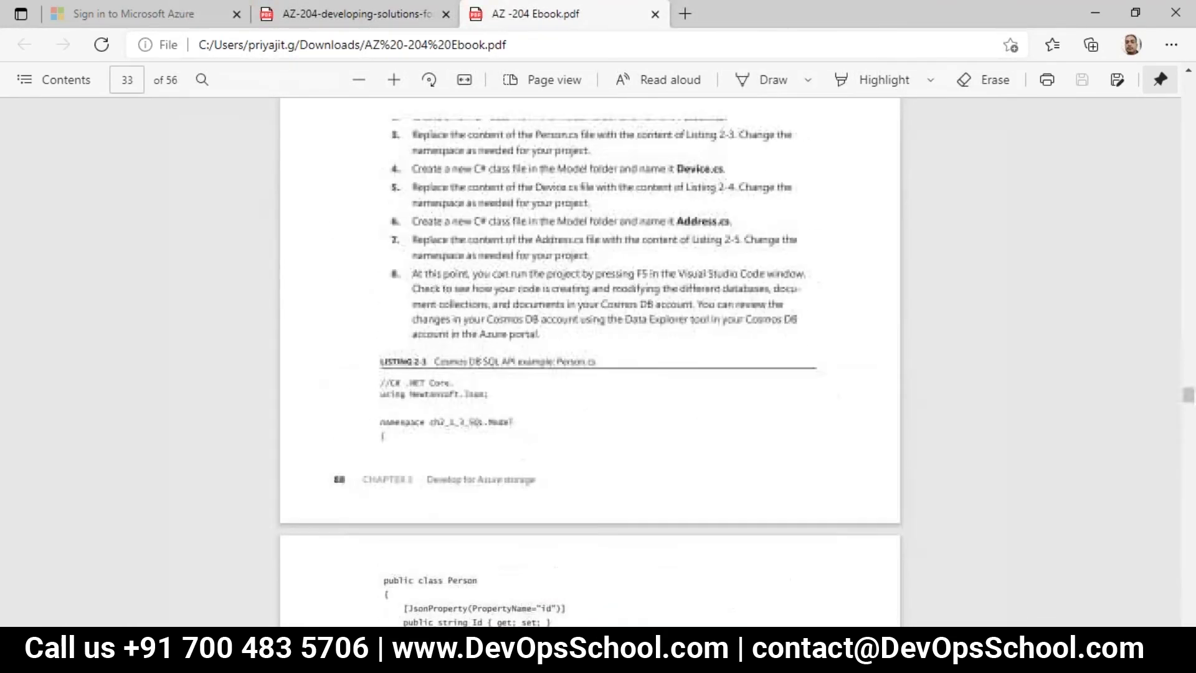
scroll(589, 362, "up", 20)
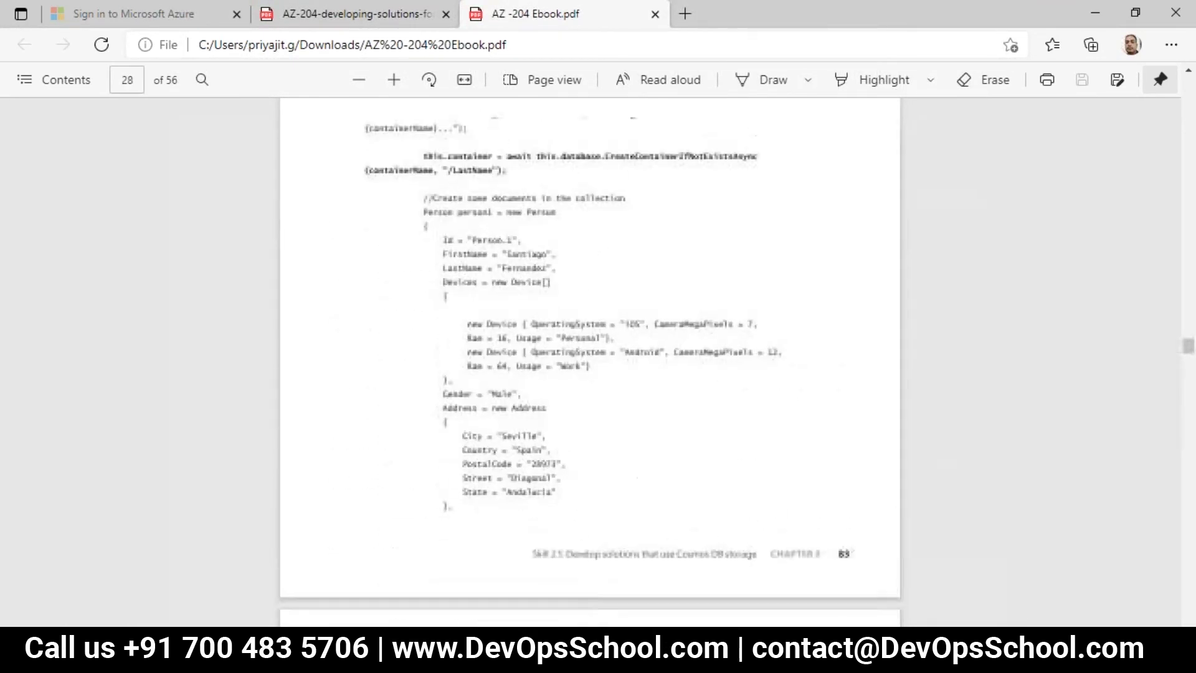
scroll(448, 406, "up", 20)
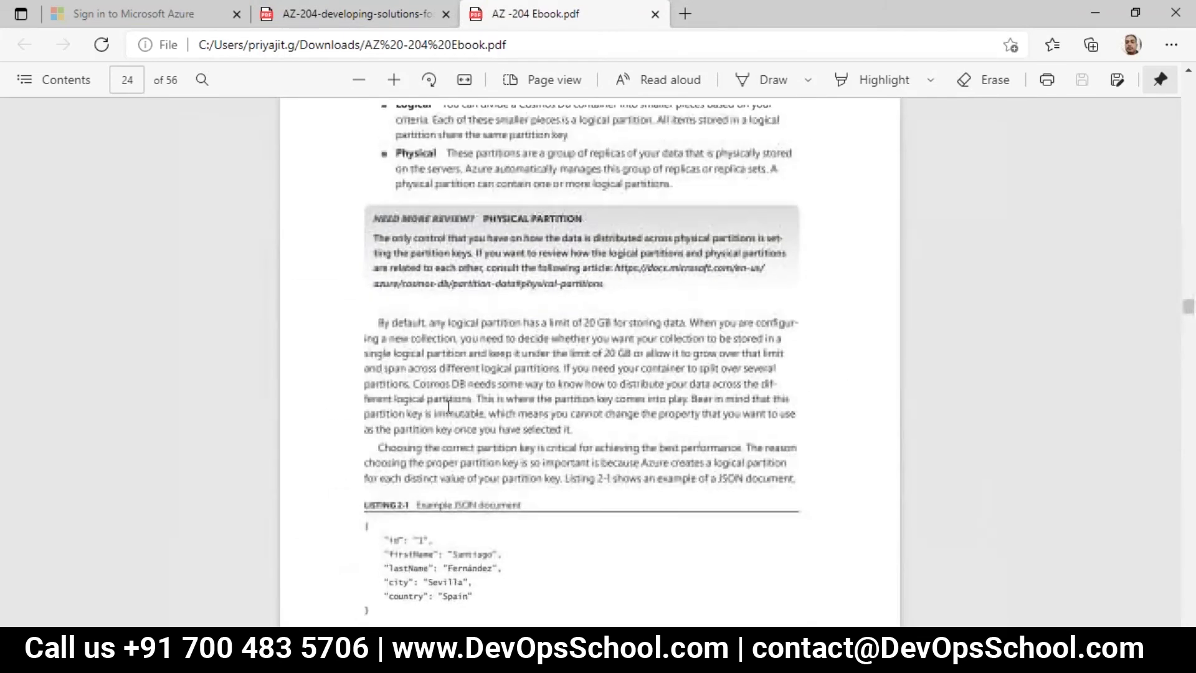
scroll(449, 406, "up", 20)
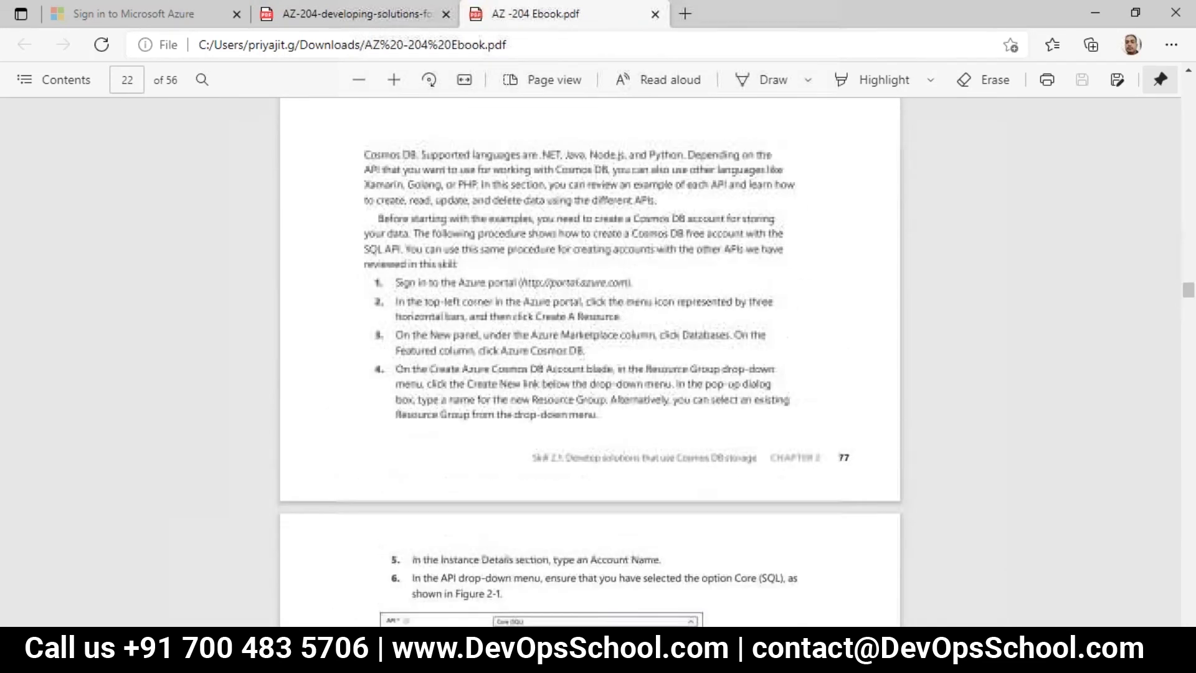
scroll(589, 362, "up", 20)
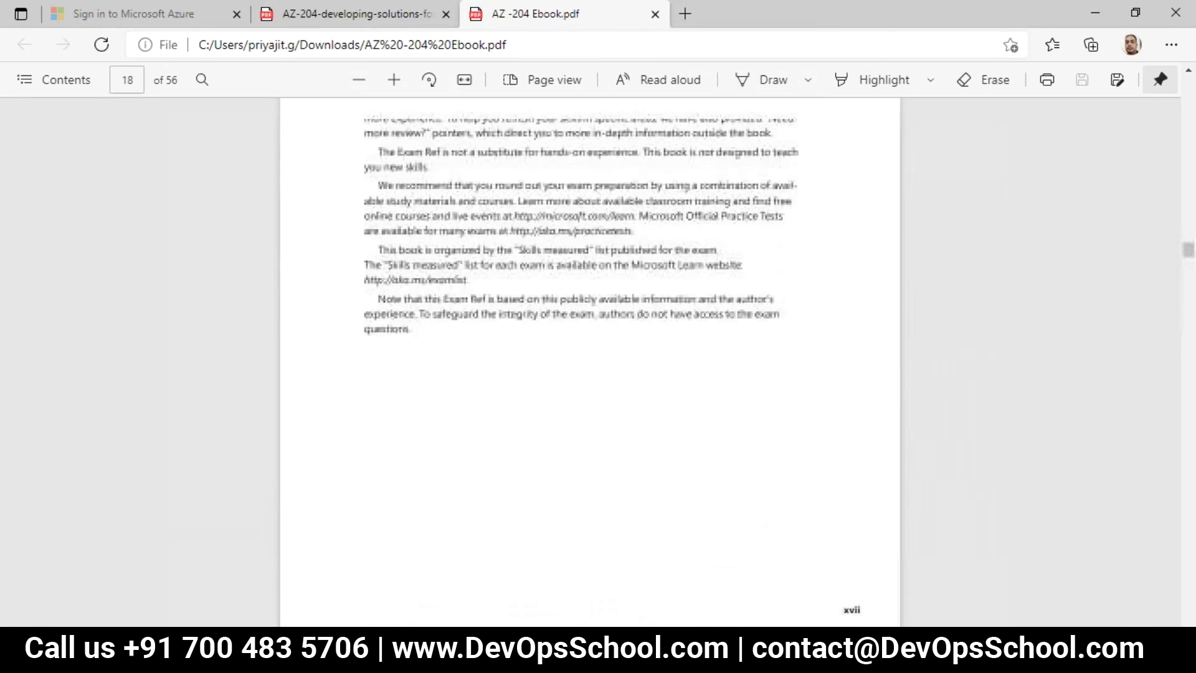
scroll(589, 361, "up", 20)
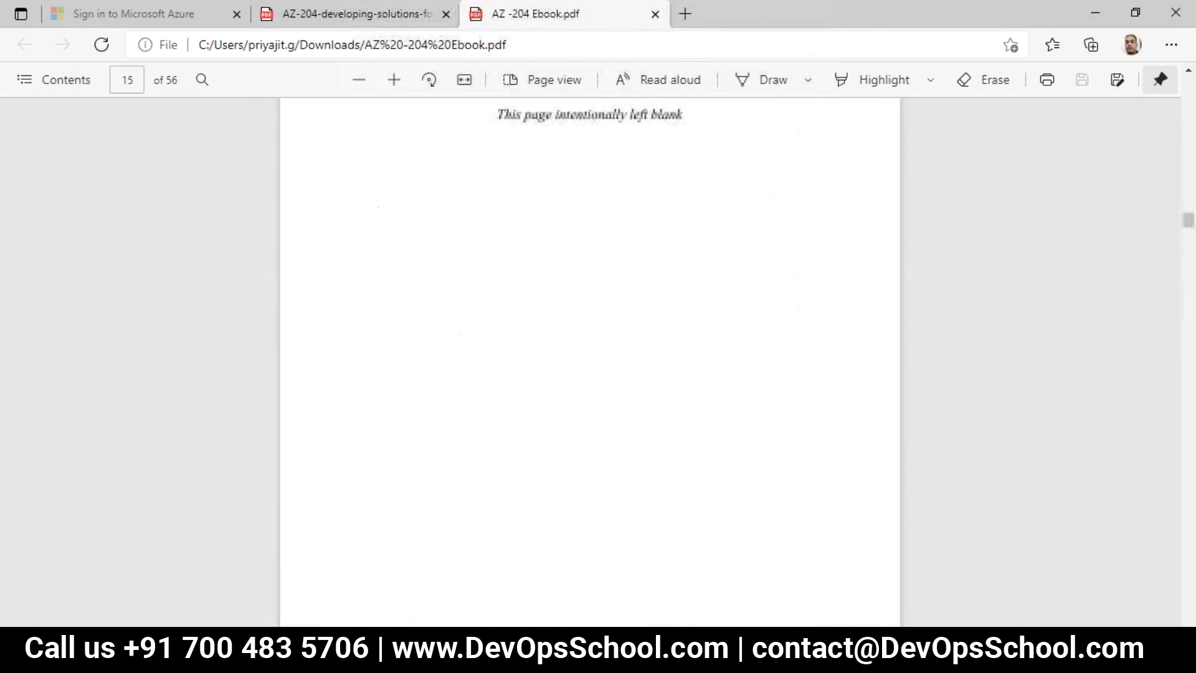
scroll(439, 368, "up", 20)
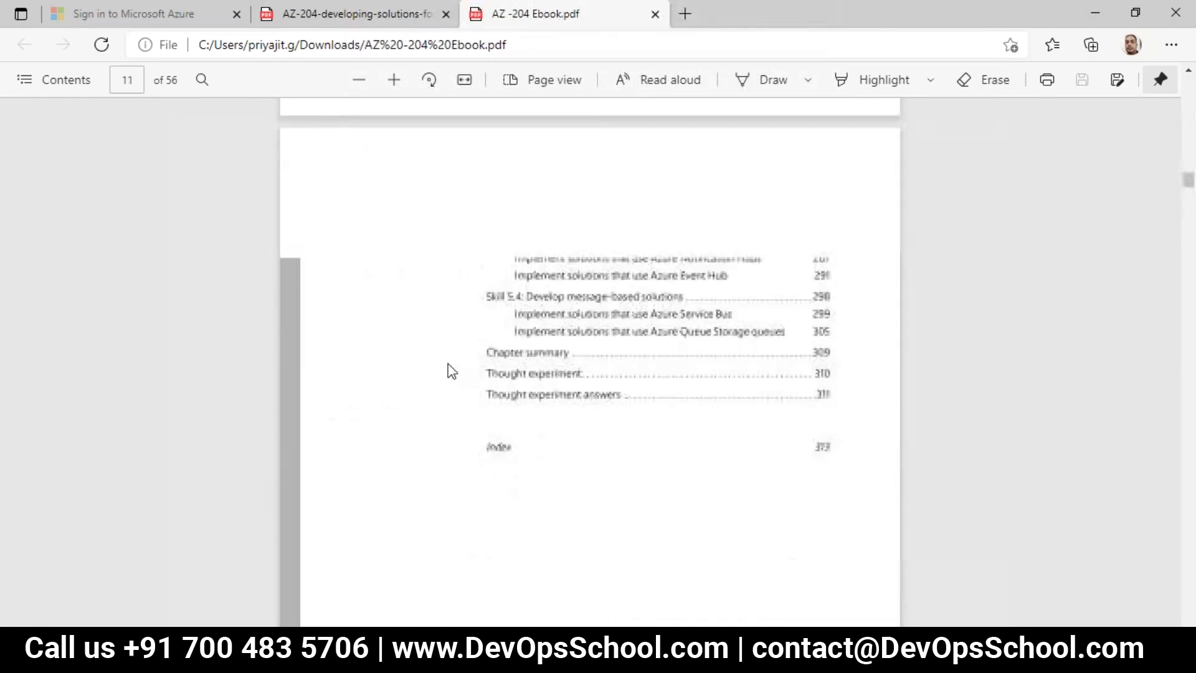
Go back from the ebook's table of contents to its cover page, looking over the chapter list and title page.
scroll(437, 364, "up", 3)
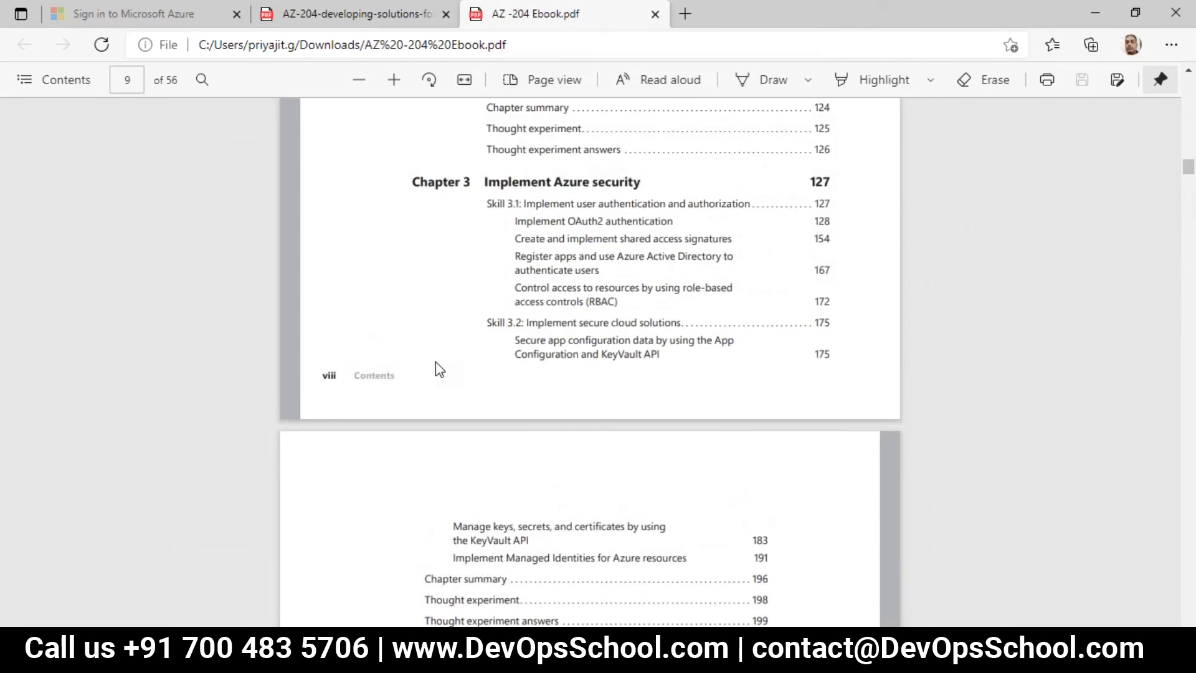
scroll(437, 364, "up", 8)
scroll(439, 369, "up", 20)
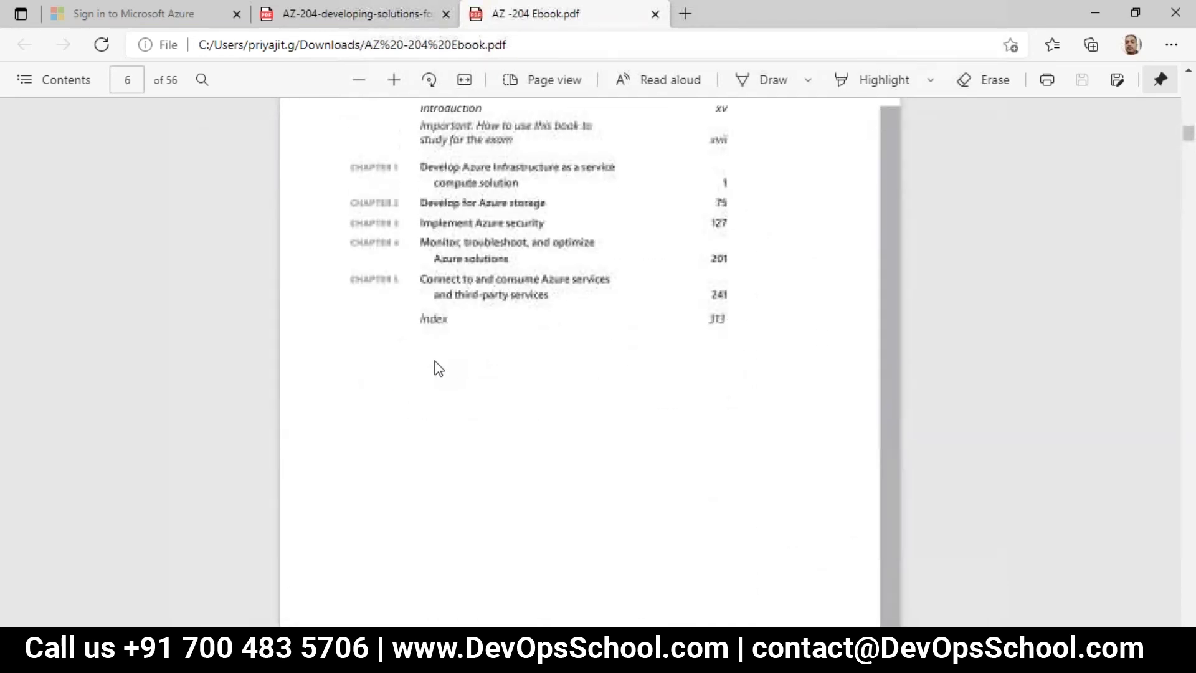
scroll(440, 368, "up", 20)
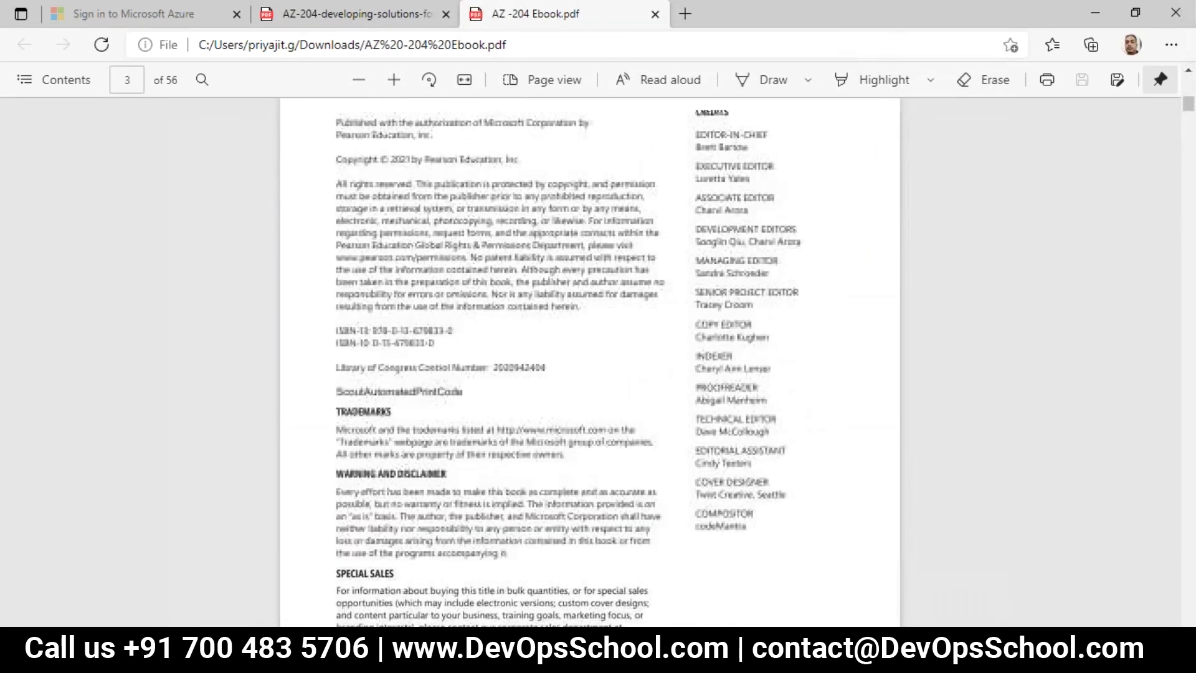
scroll(516, 440, "up", 10)
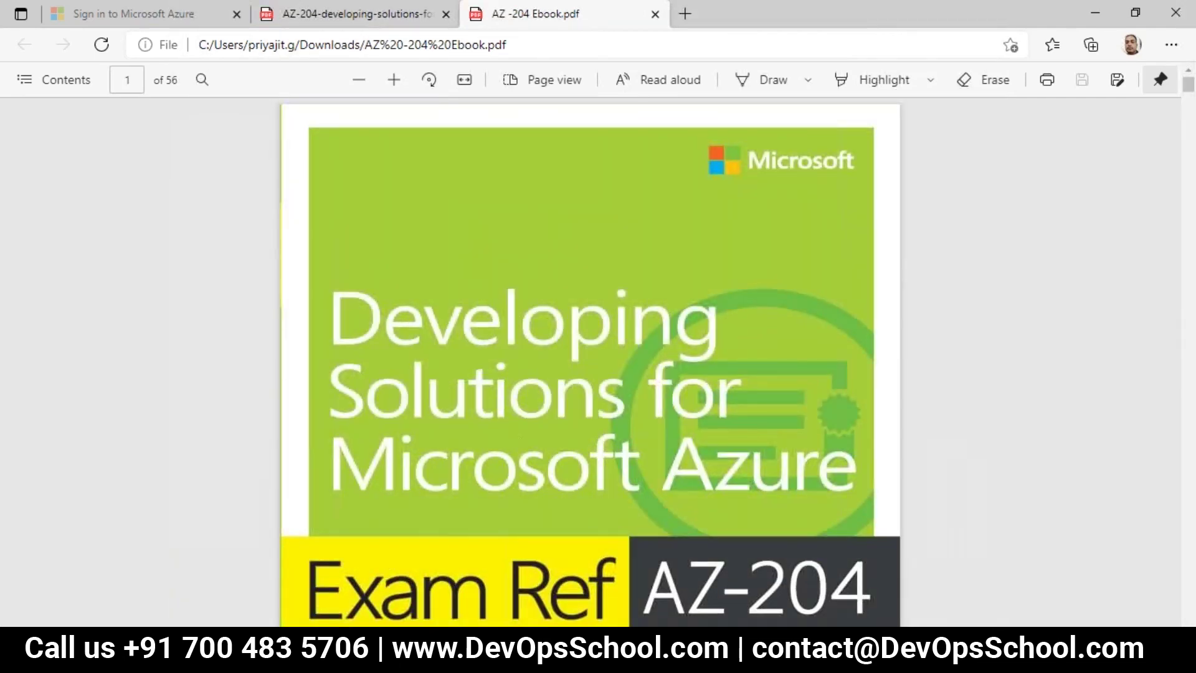
scroll(506, 443, "down", 5)
scroll(507, 442, "up", 1)
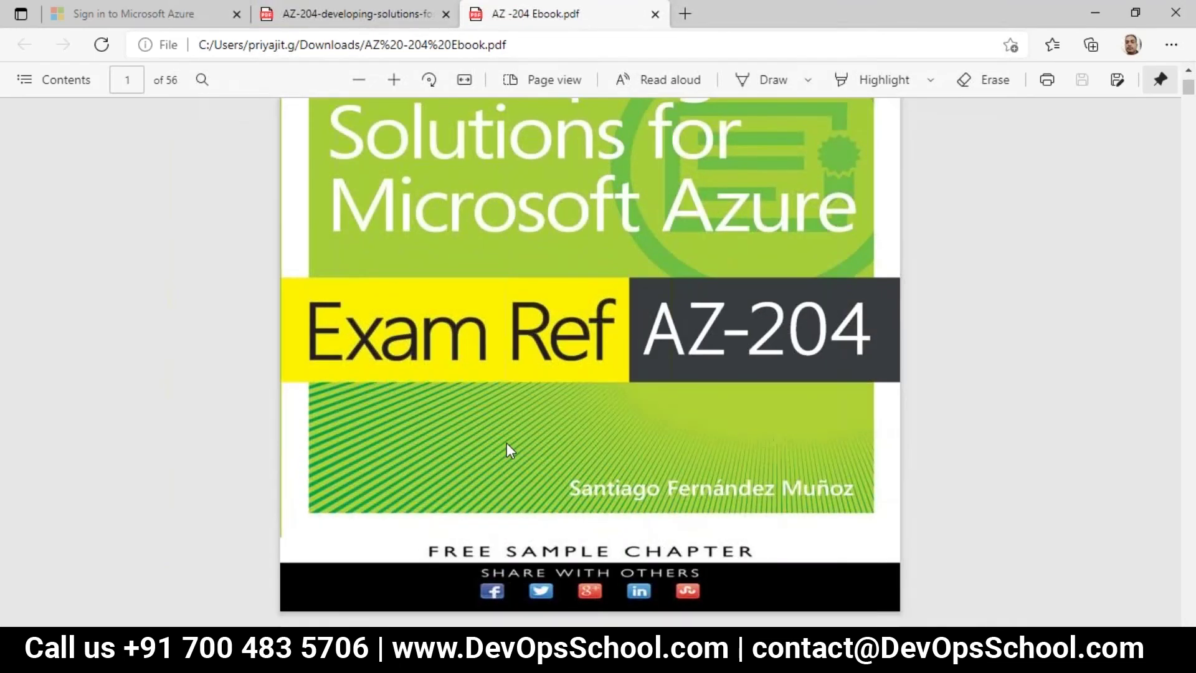
scroll(506, 455, "down", 8)
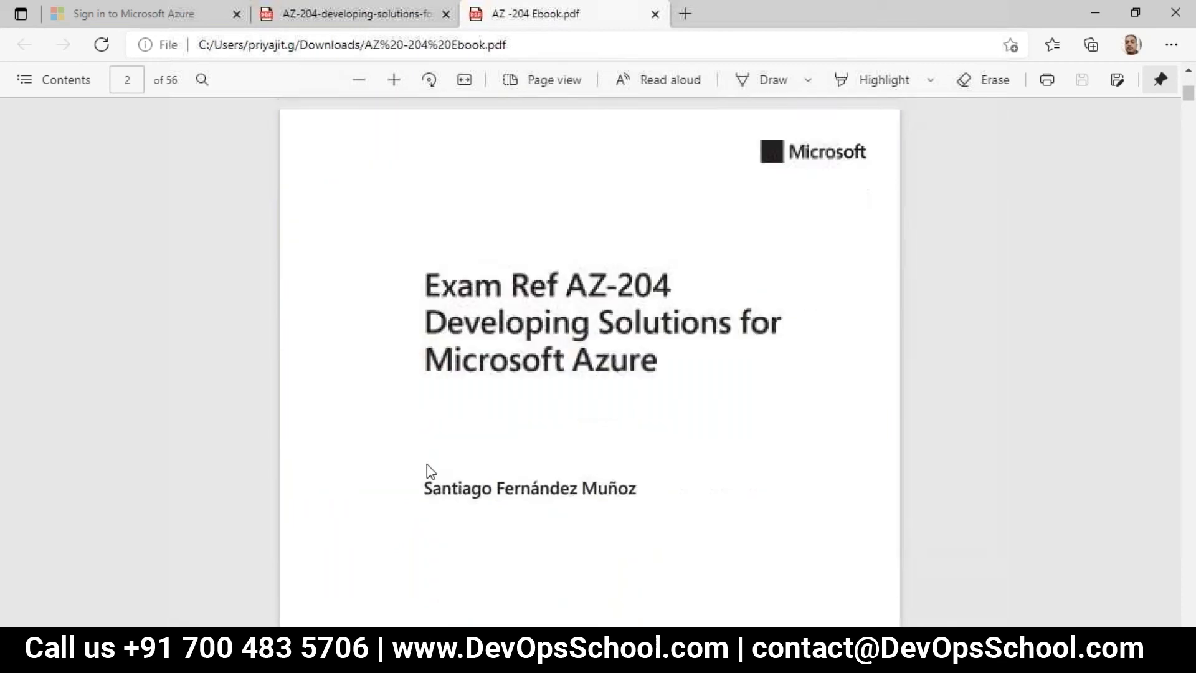
scroll(519, 358, "up", 6)
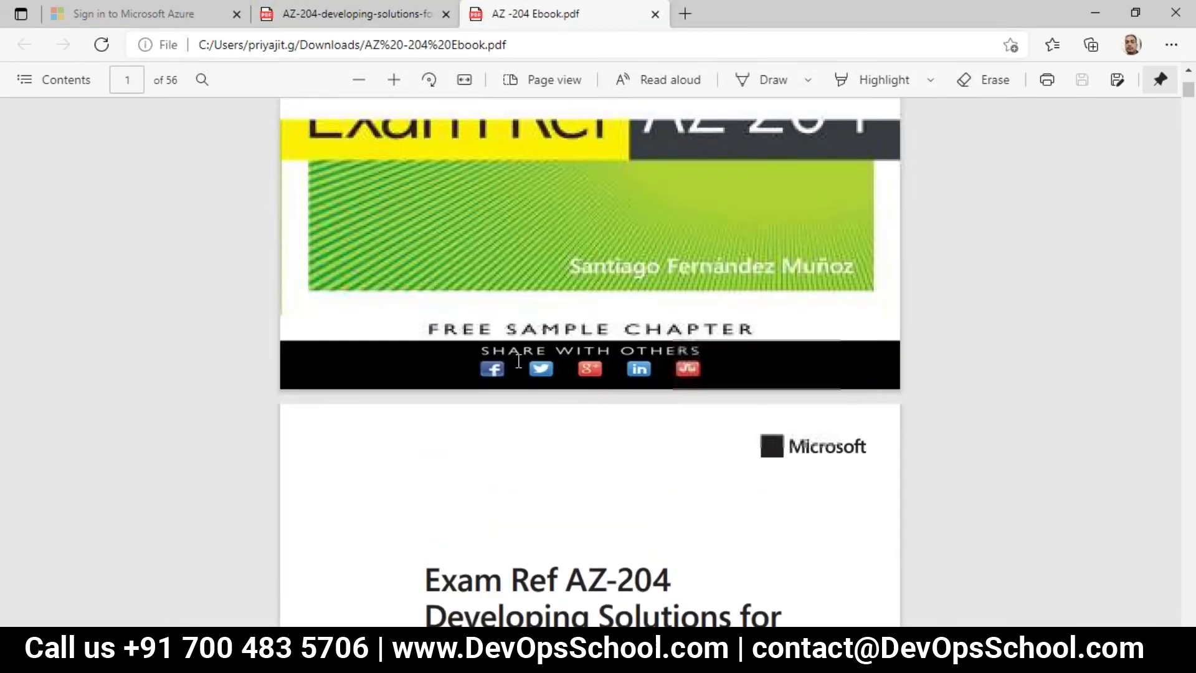
scroll(519, 360, "up", 5)
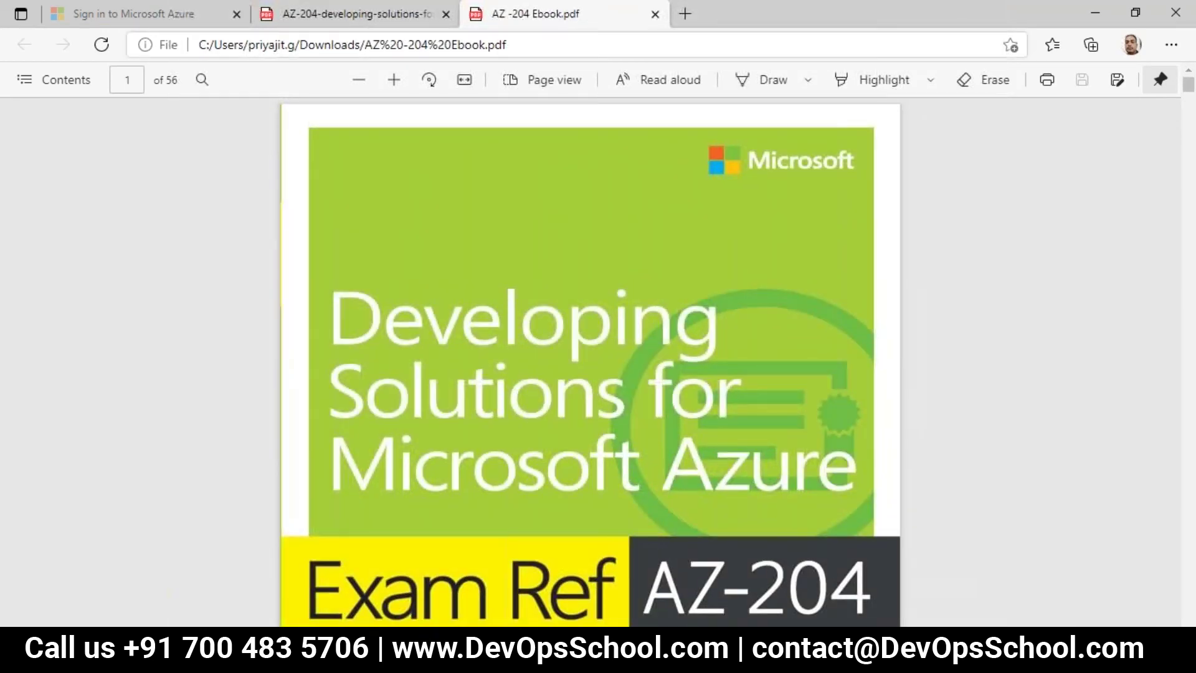
Switch to AZ-204-developing-solutions-for-microsoft-azure.pdf and review its objectives, marking the Azure Container Registry and Azure Container Instance bullets.
left_click(318, 20)
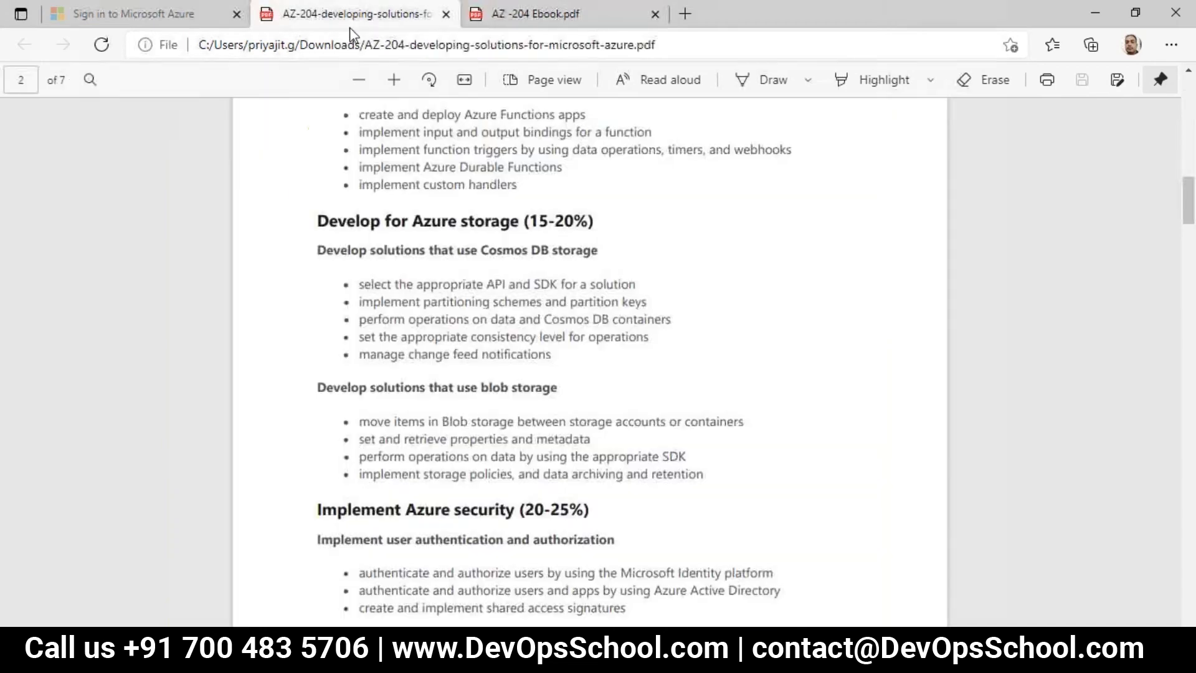
scroll(590, 361, "up", 5)
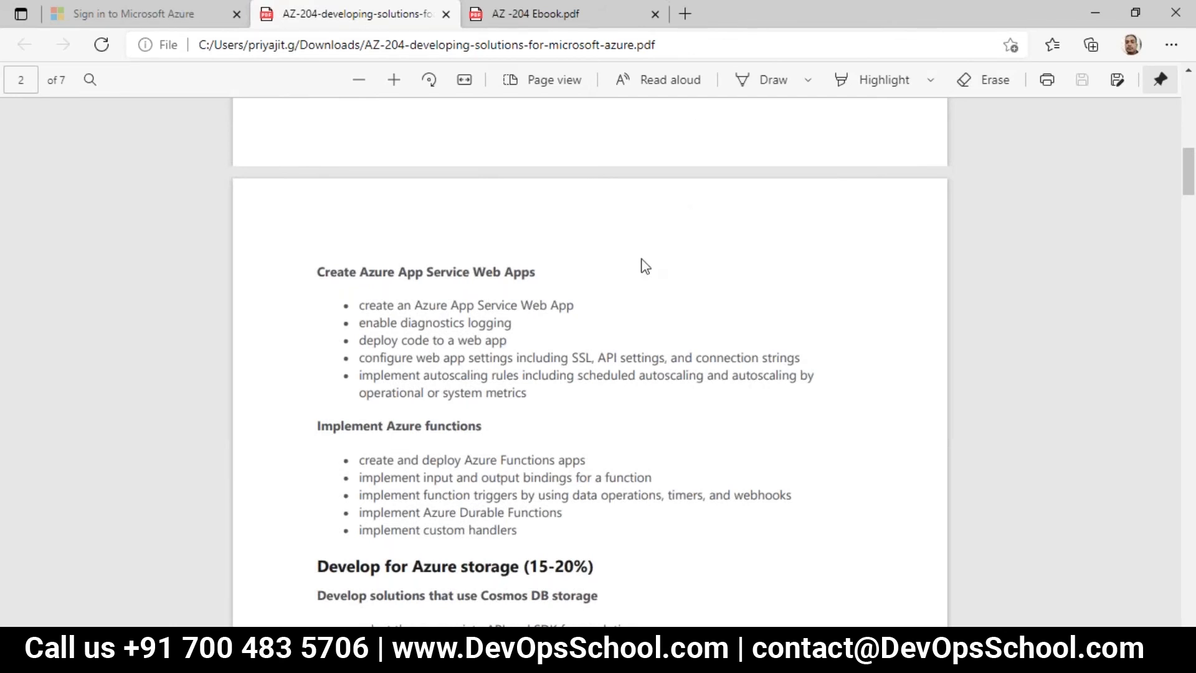
scroll(611, 278, "down", 5)
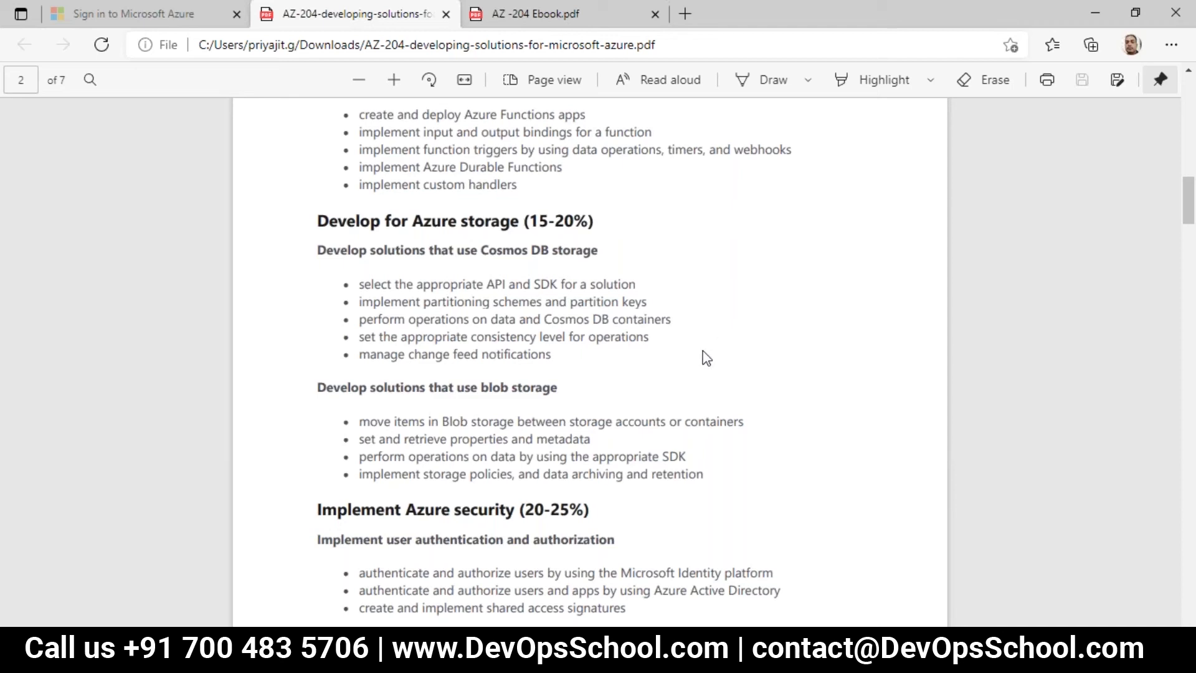
scroll(707, 358, "up", 10)
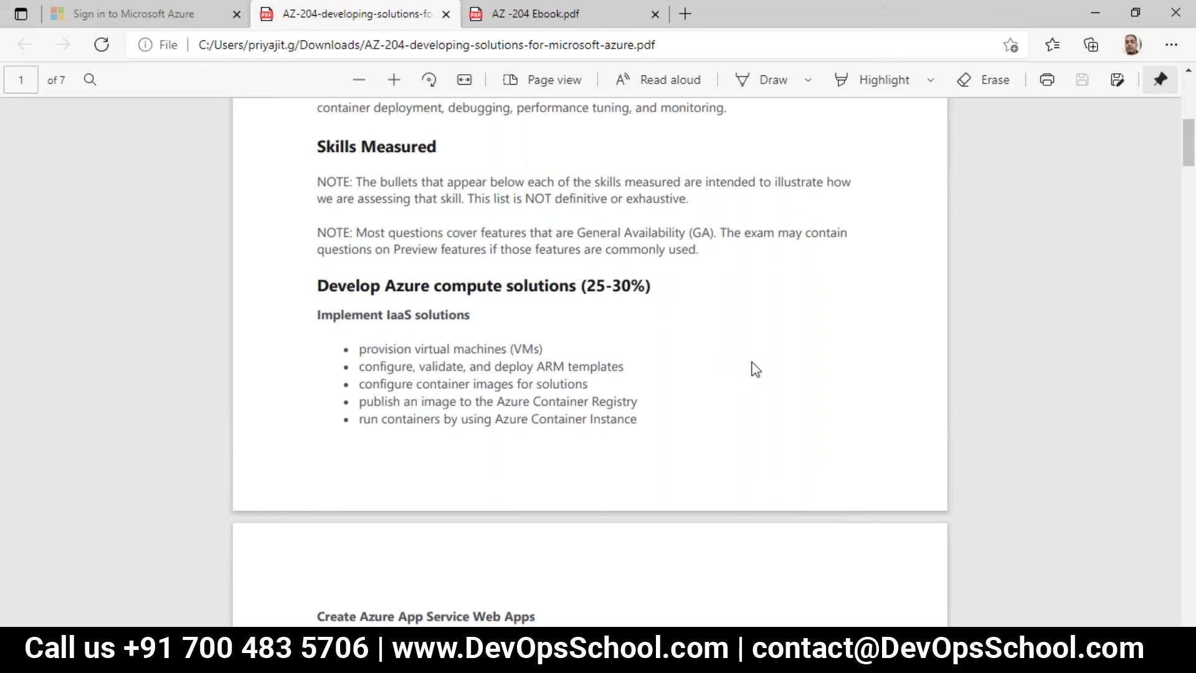
left_click_drag(501, 400, 641, 430)
left_click(647, 421)
left_click_drag(499, 406, 666, 421)
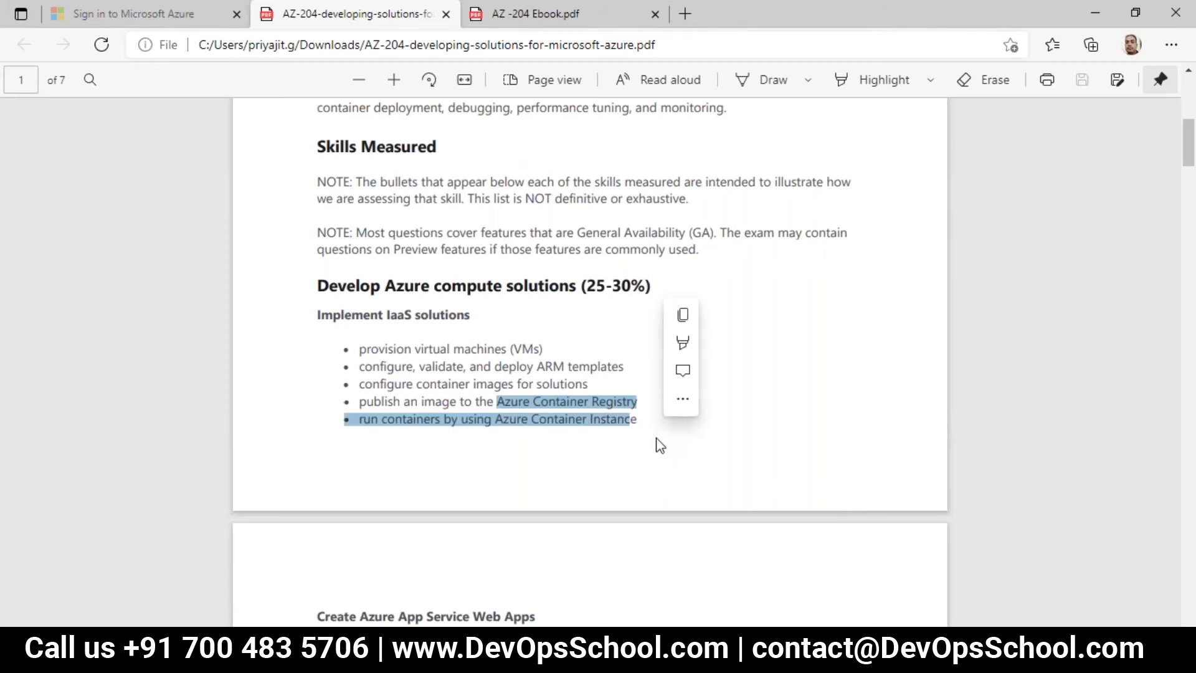
left_click(657, 447)
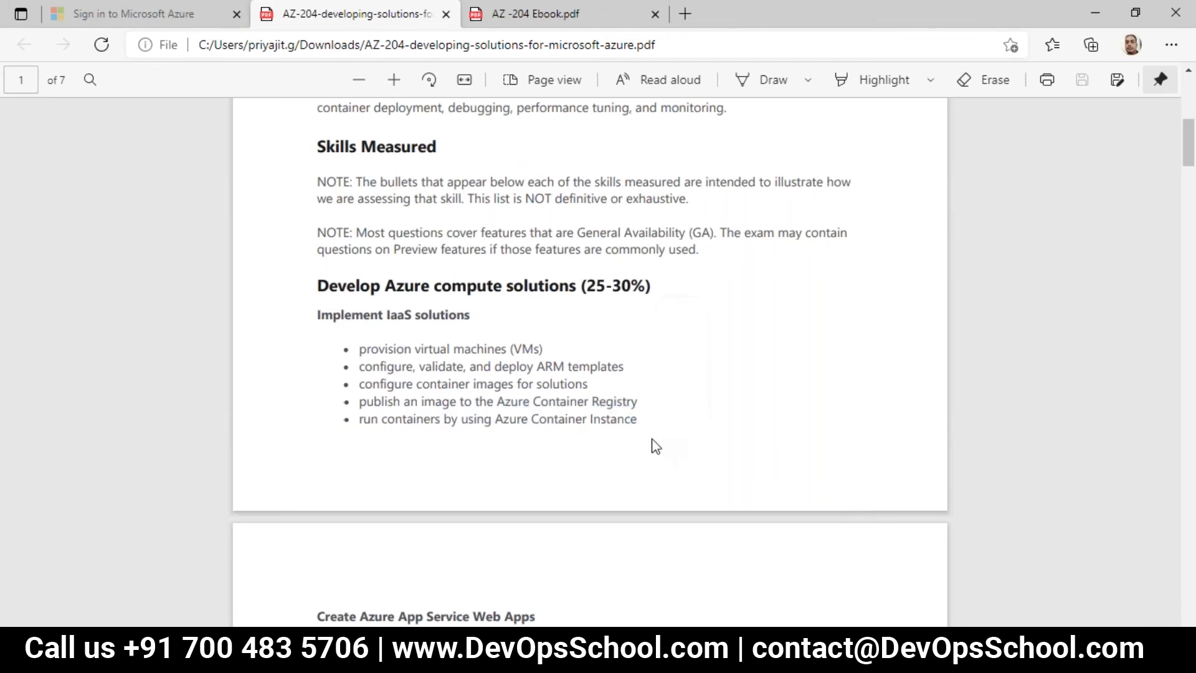
Compare the App Service Web Apps objectives with the IaaS solutions list, pointing out its ARM templates and container bullets.
scroll(657, 446, "down", 4)
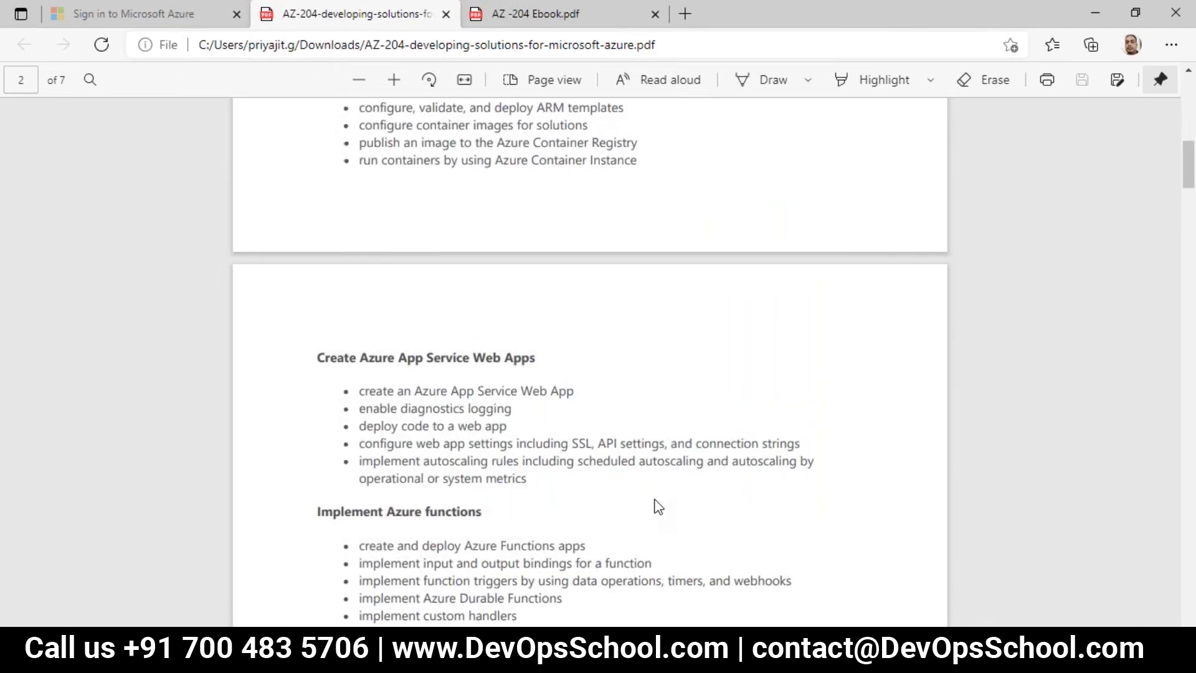
scroll(649, 494, "down", 3)
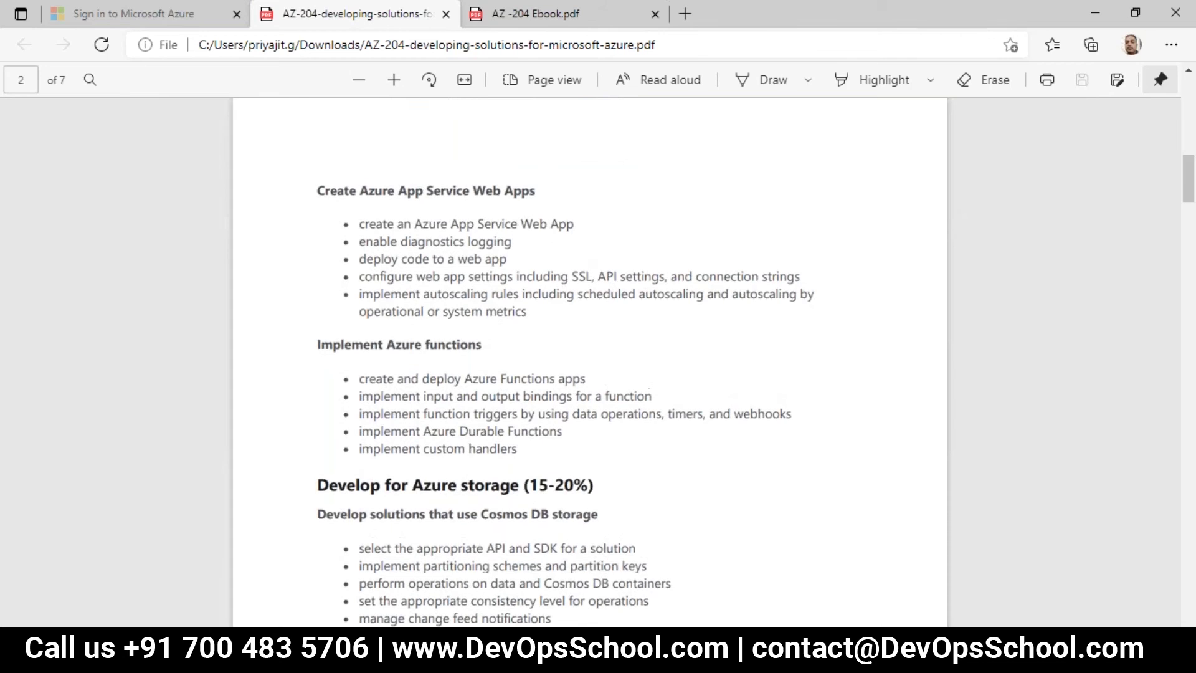
scroll(590, 361, "up", 5)
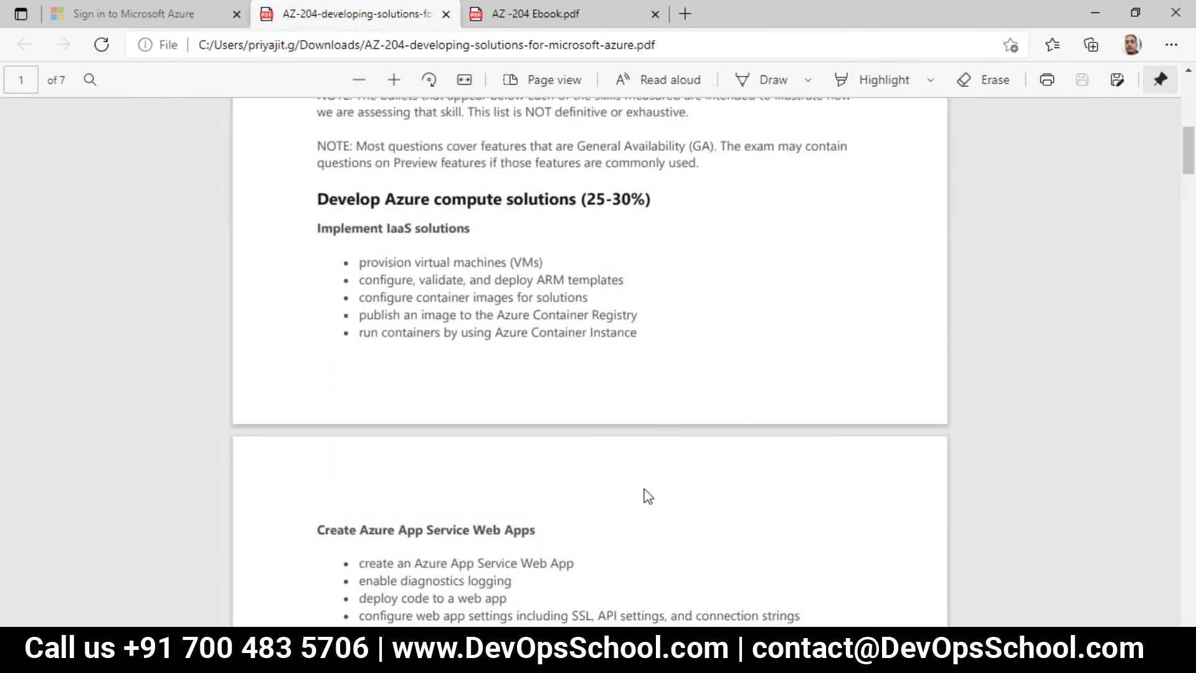
left_click_drag(628, 280, 360, 284)
left_click_drag(497, 314, 642, 335)
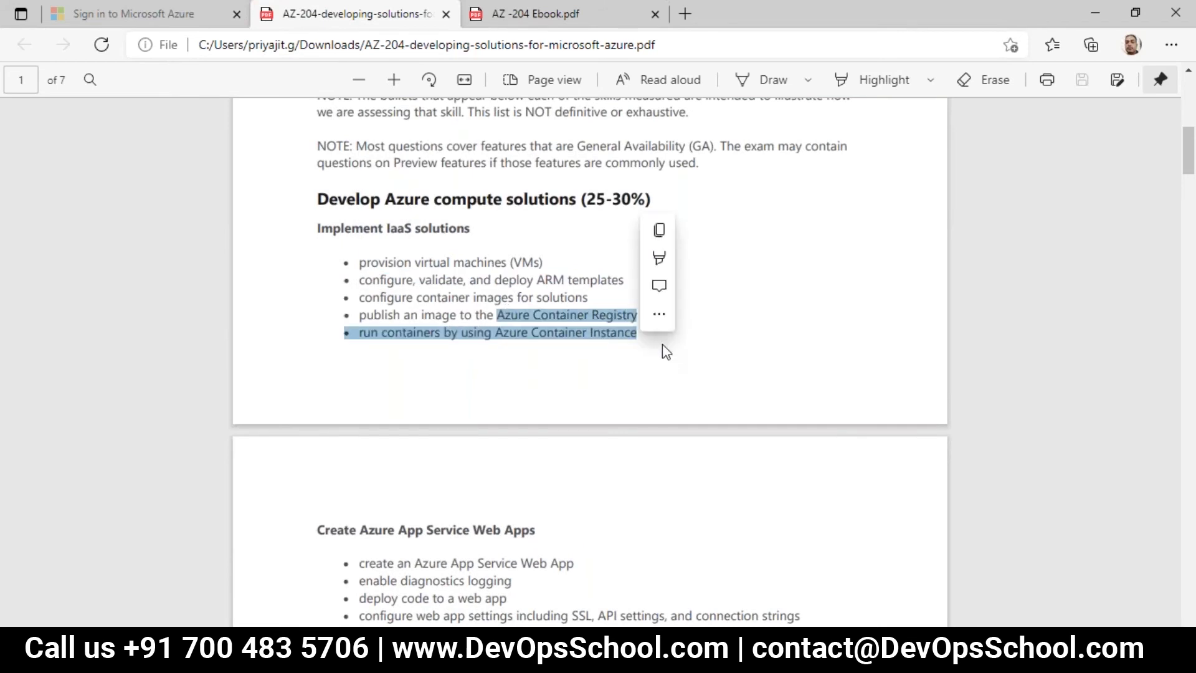
left_click(603, 349)
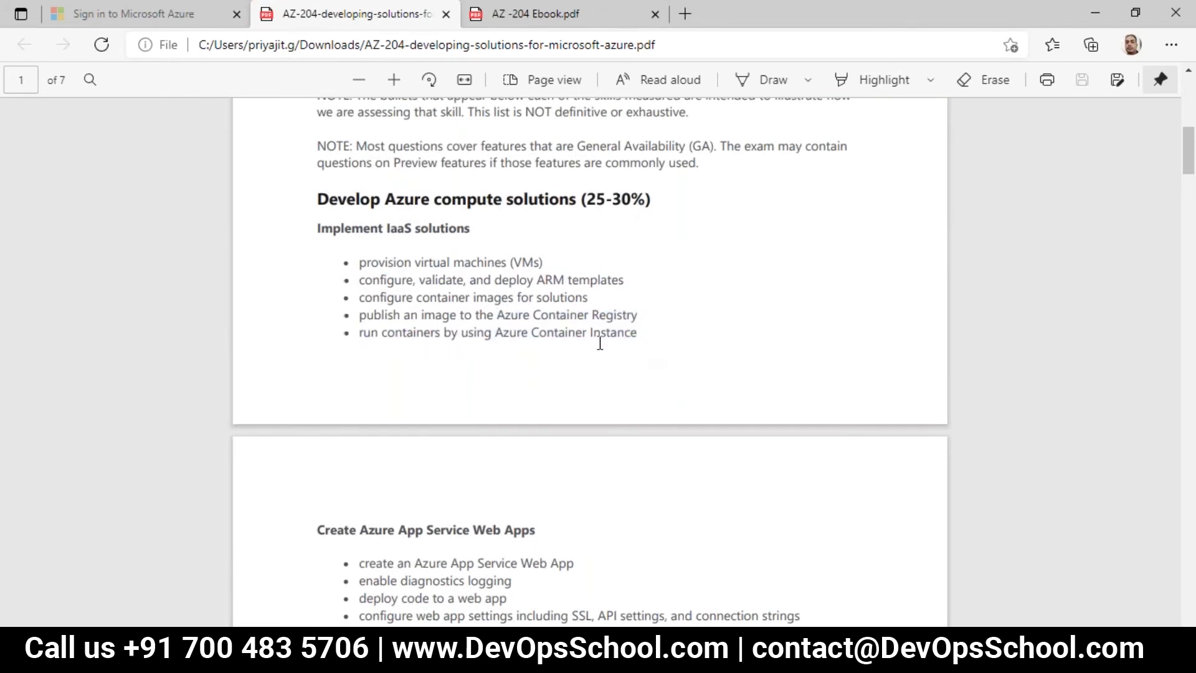
Read through the objectives for App Service Web Apps, Azure Functions, Cosmos DB storage and blob storage.
scroll(648, 432, "down", 3)
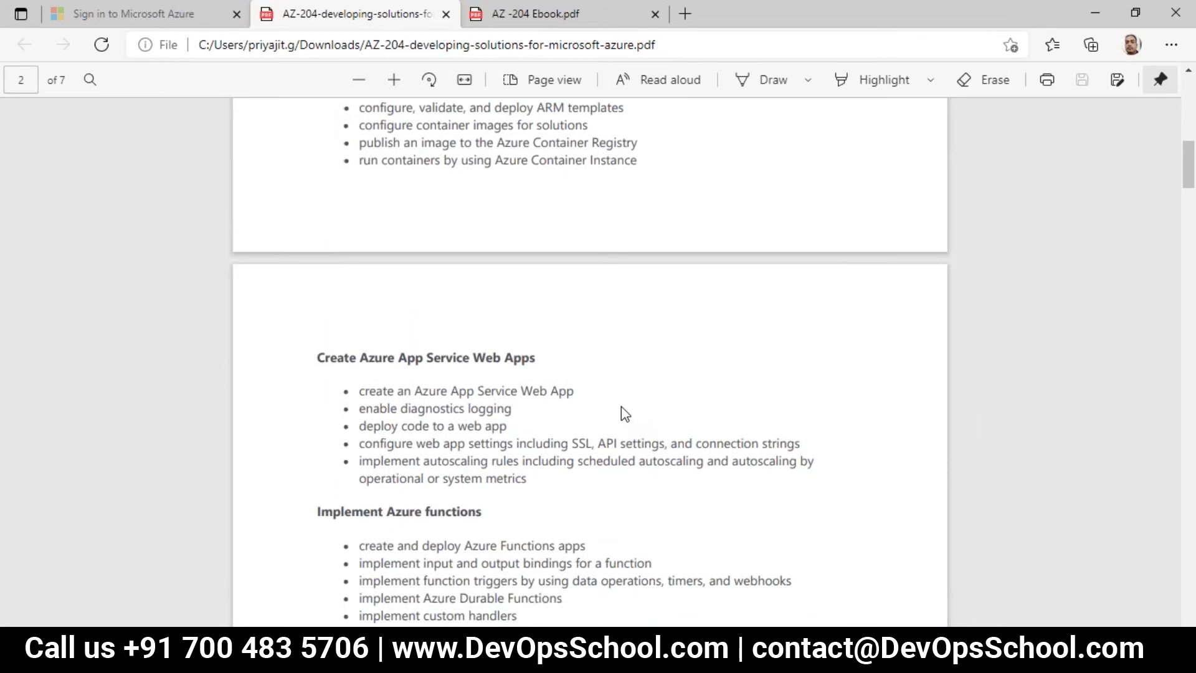
scroll(622, 414, "down", 2)
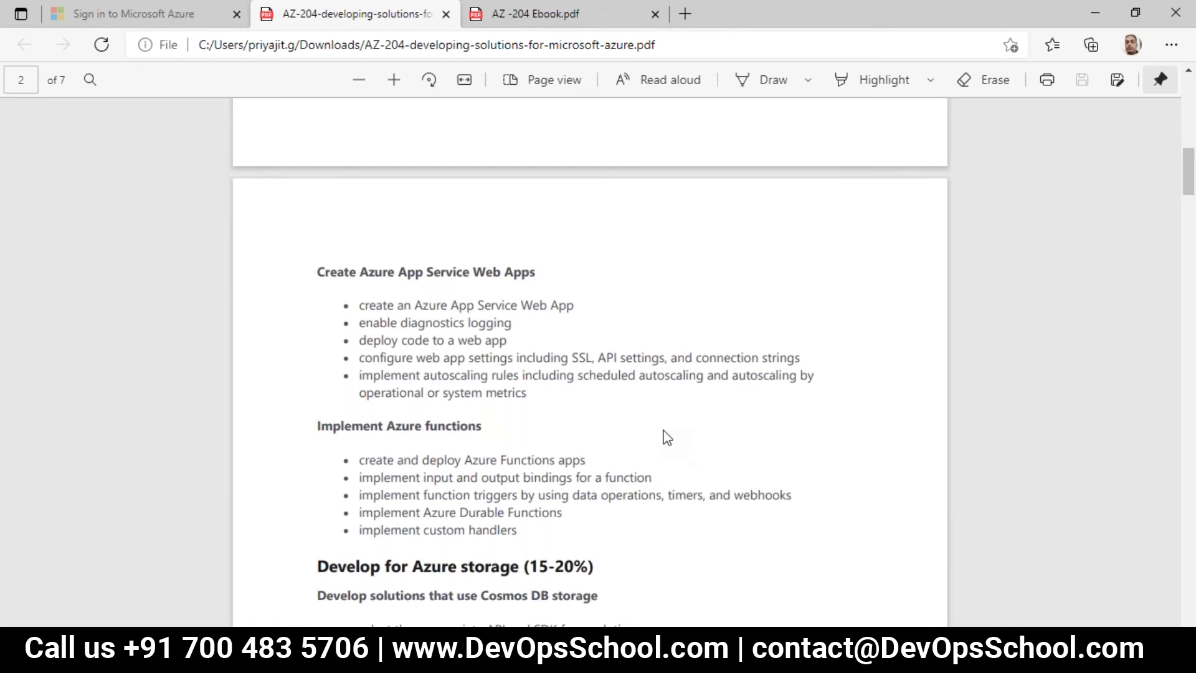
scroll(610, 417, "up", 4)
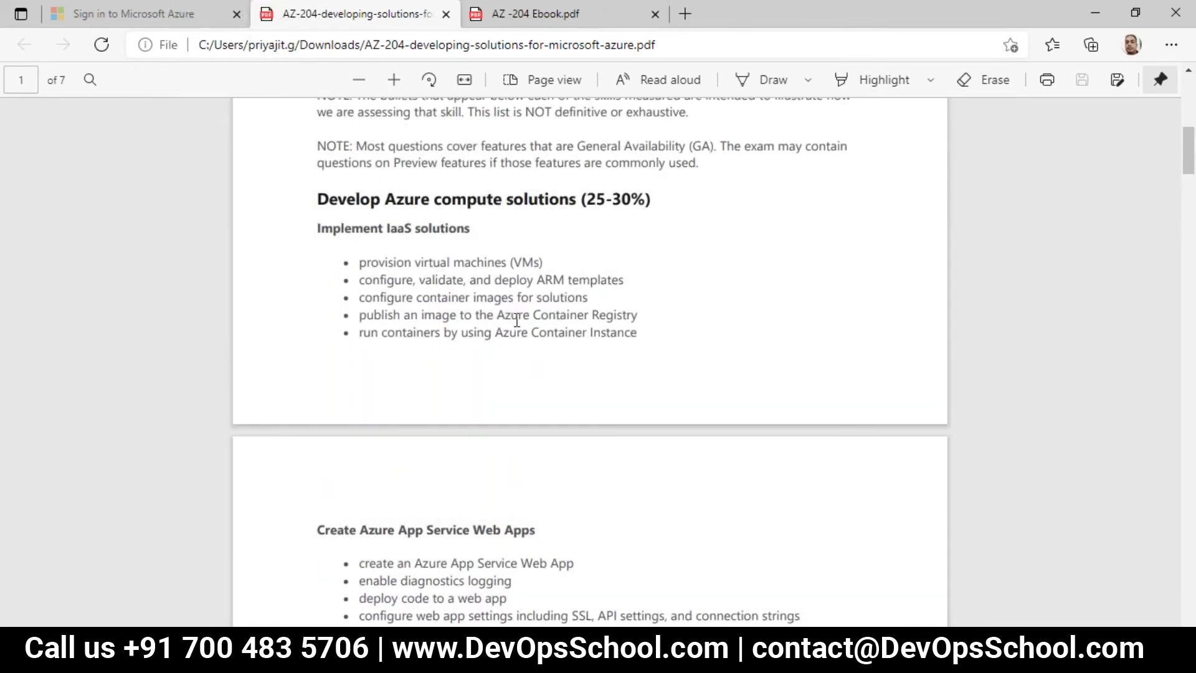
scroll(629, 426, "down", 4)
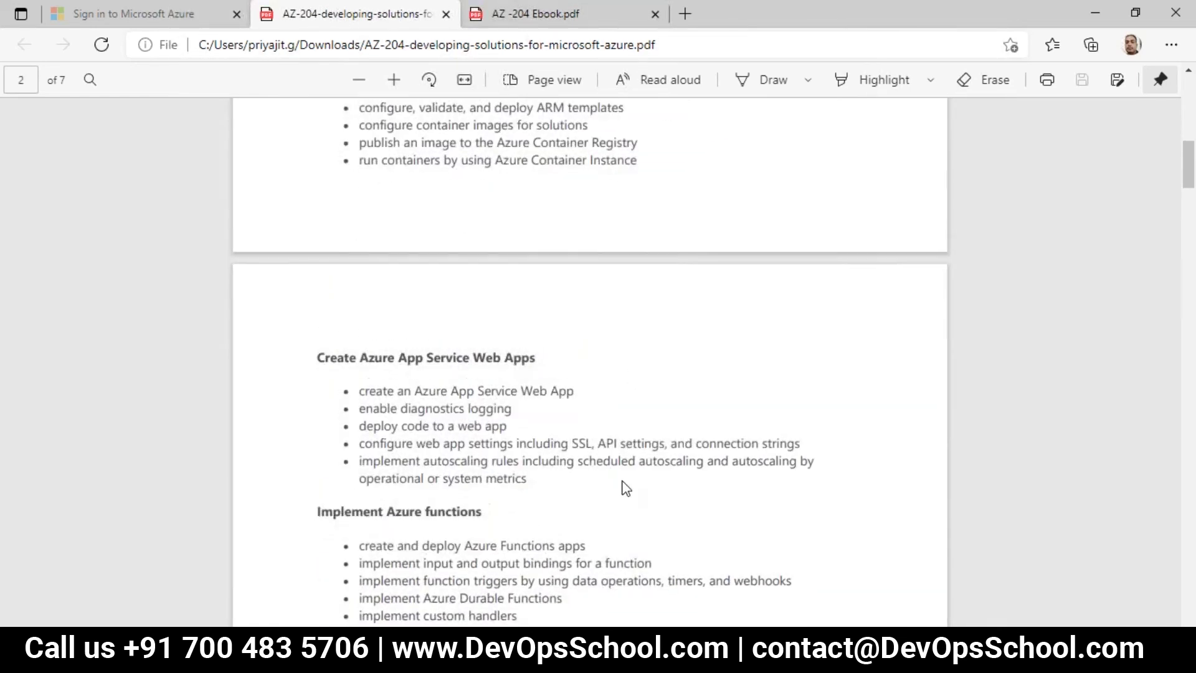
scroll(628, 427, "down", 1)
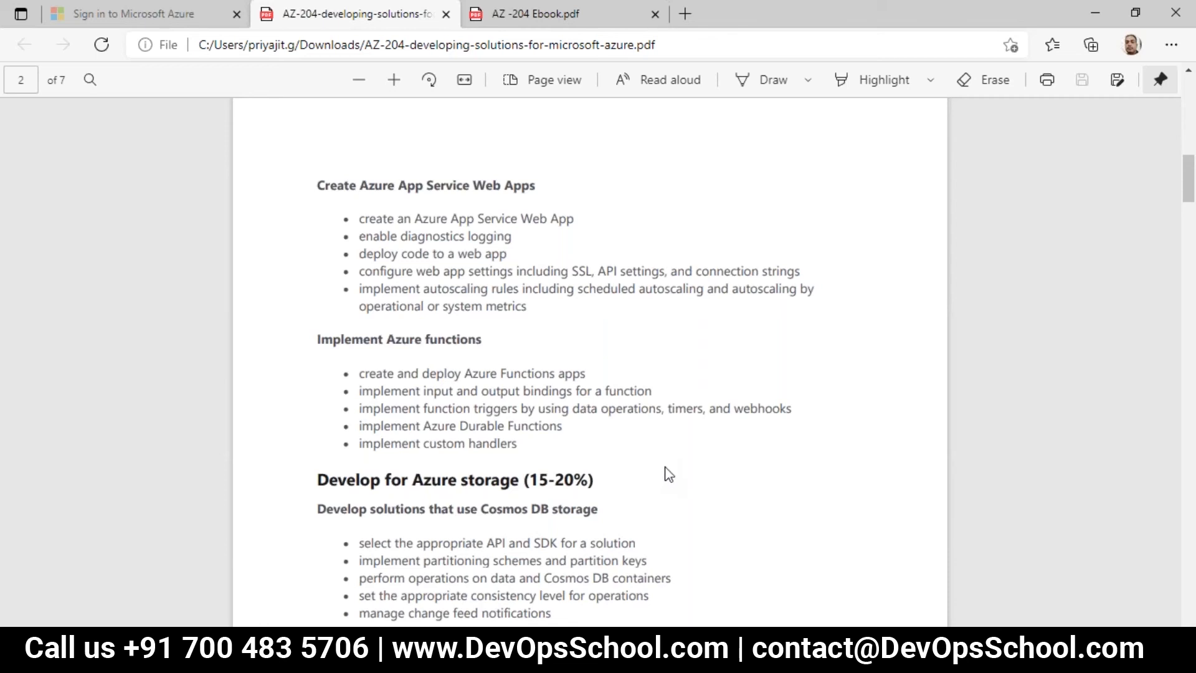
scroll(667, 475, "down", 1)
scroll(669, 475, "down", 2)
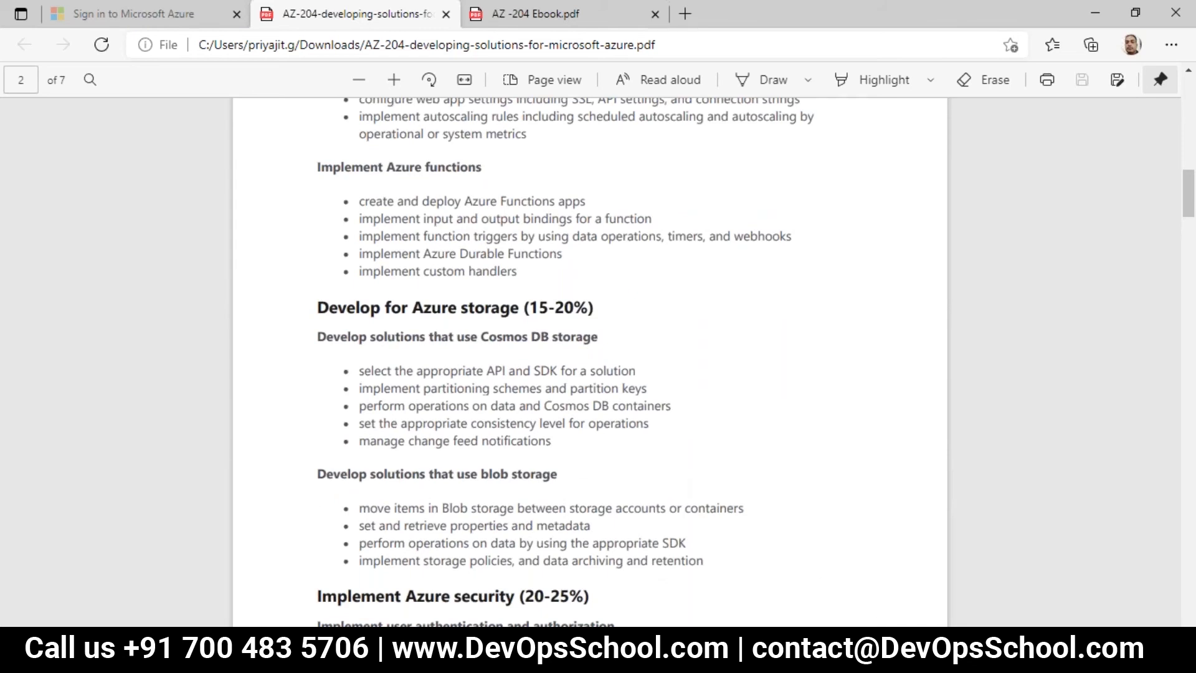
Switch to the Azure portal and create a container named asu in pgstoragenew with the Container (anonymous read access for containers and blobs) public access level.
key("alt+Tab")
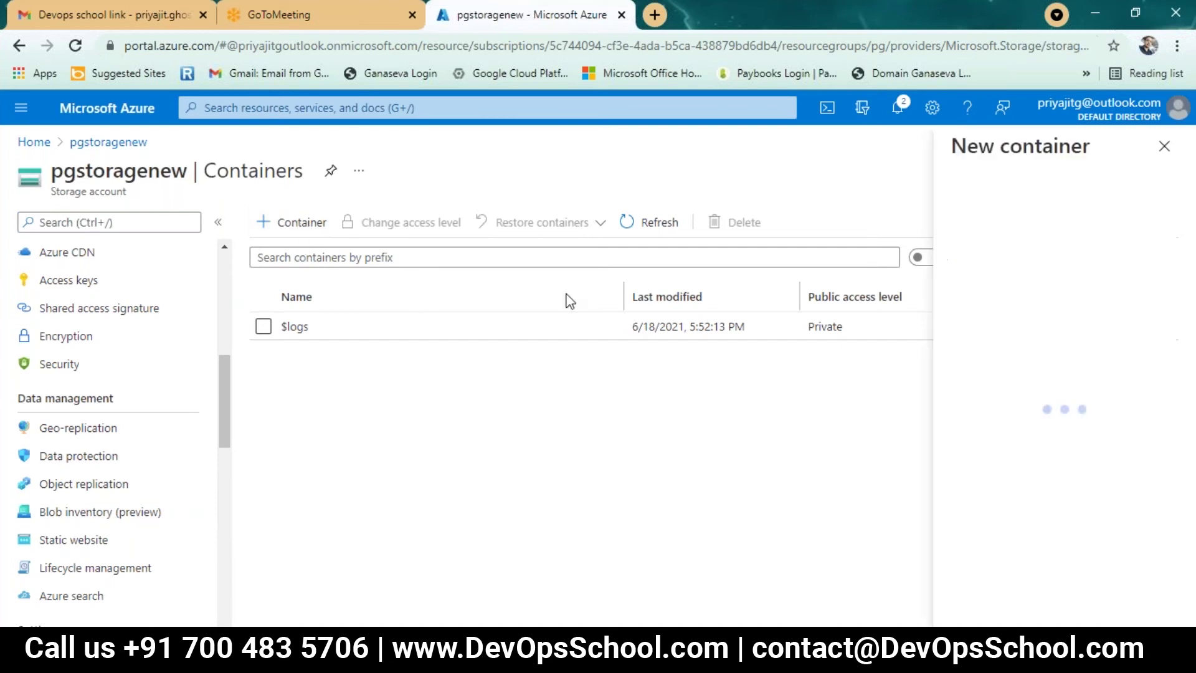
left_click(1075, 227)
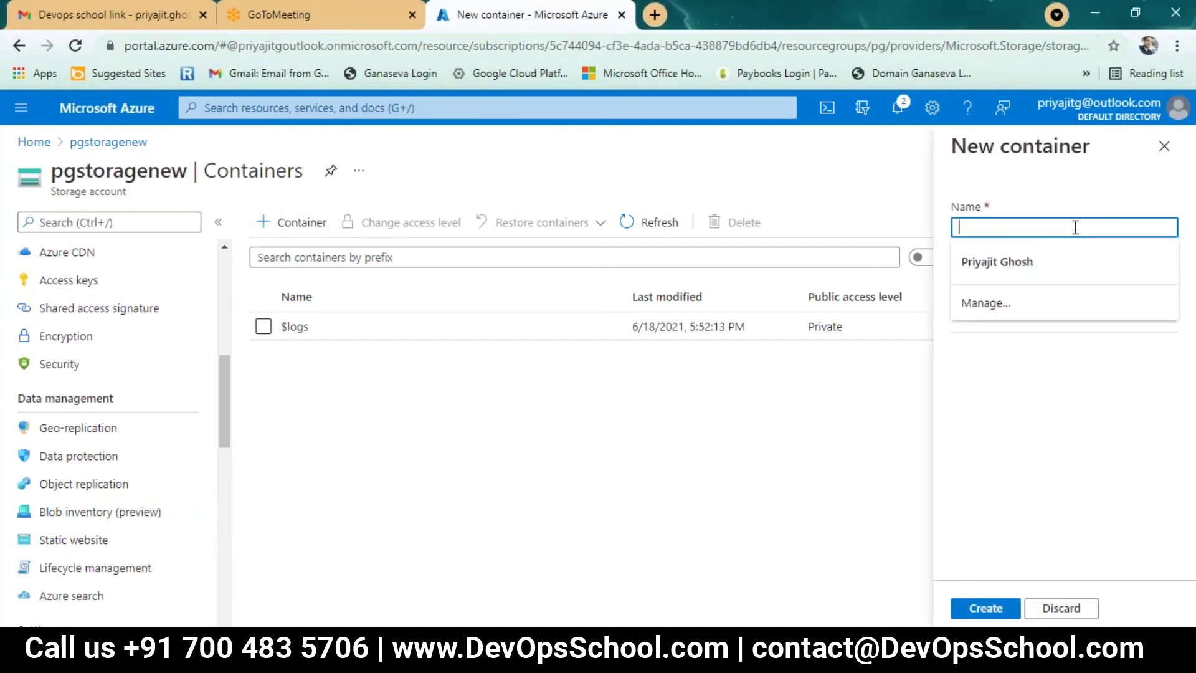
type("asu")
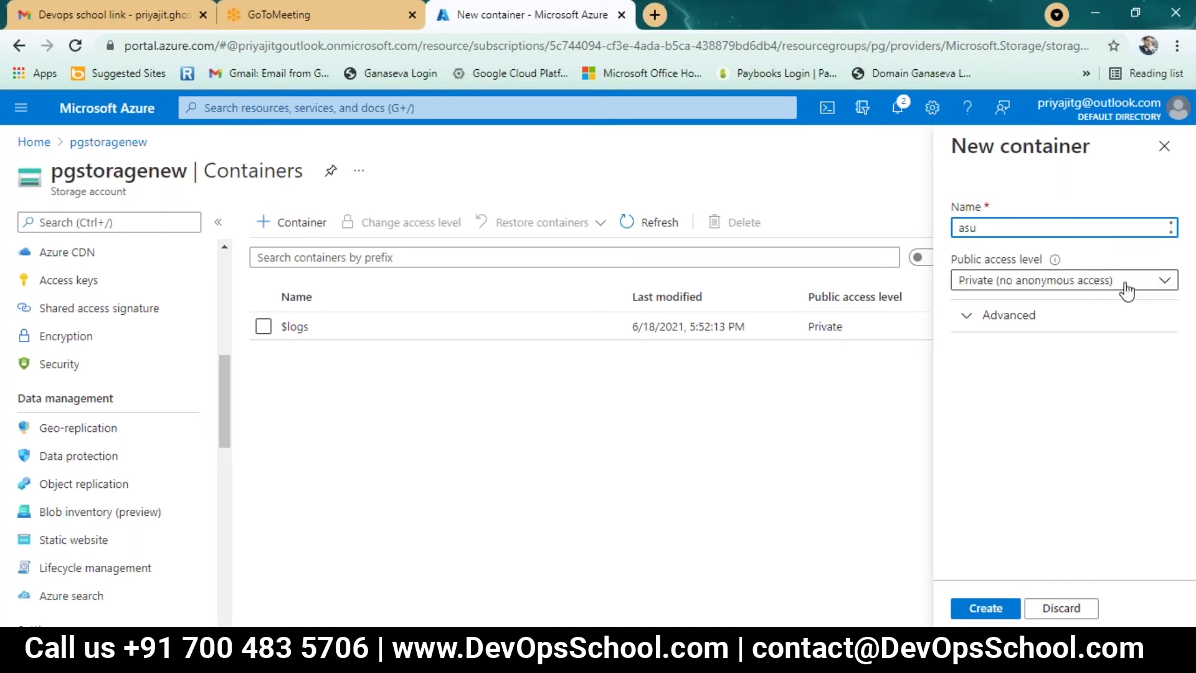
left_click(1134, 290)
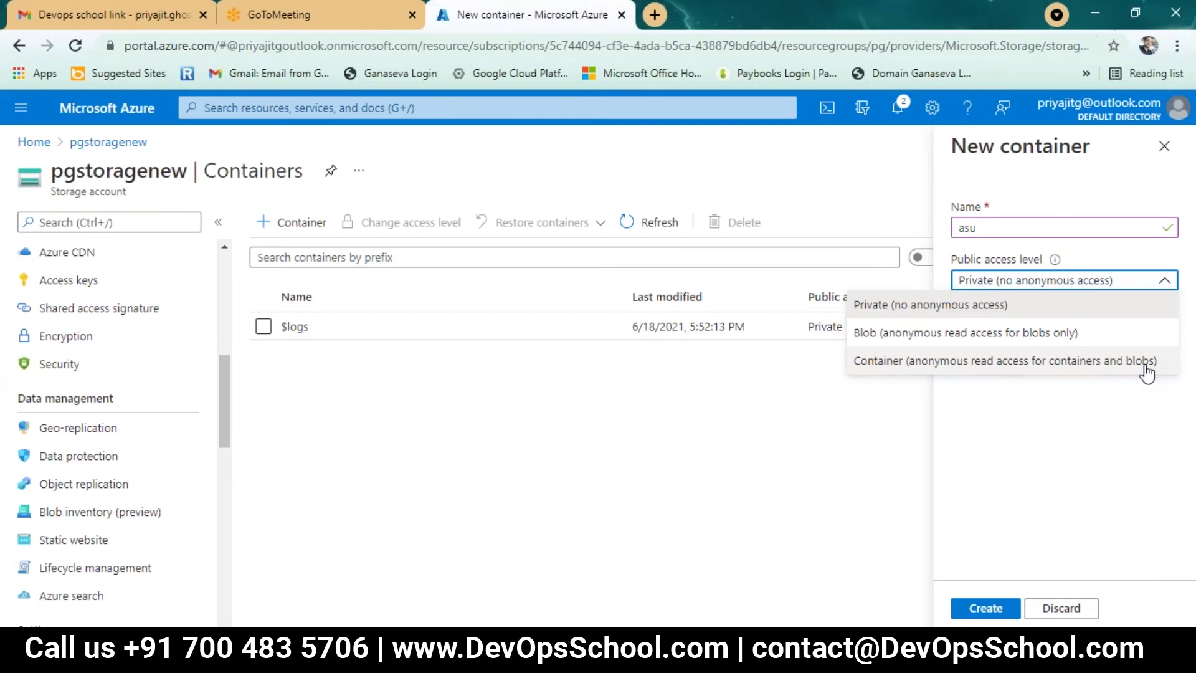
left_click(1087, 365)
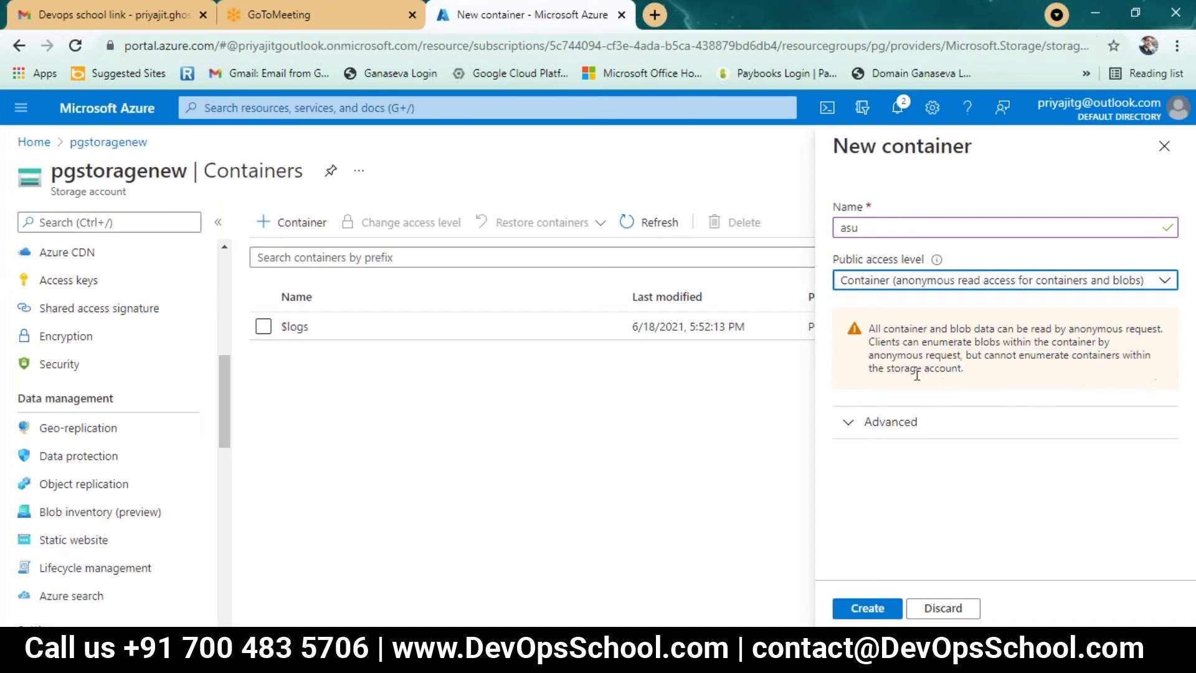
left_click(866, 606)
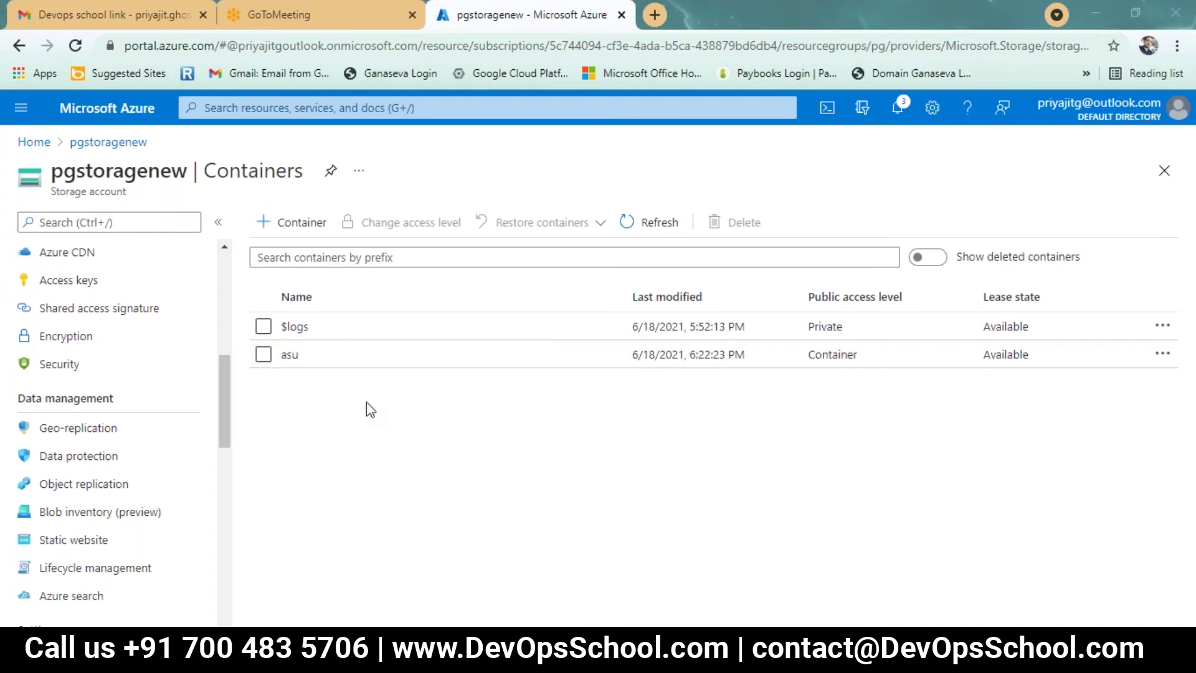
Open the asu container and choose AZ -204 Ebook.pdf from the Downloads folder as the blob file to upload.
left_click(293, 356)
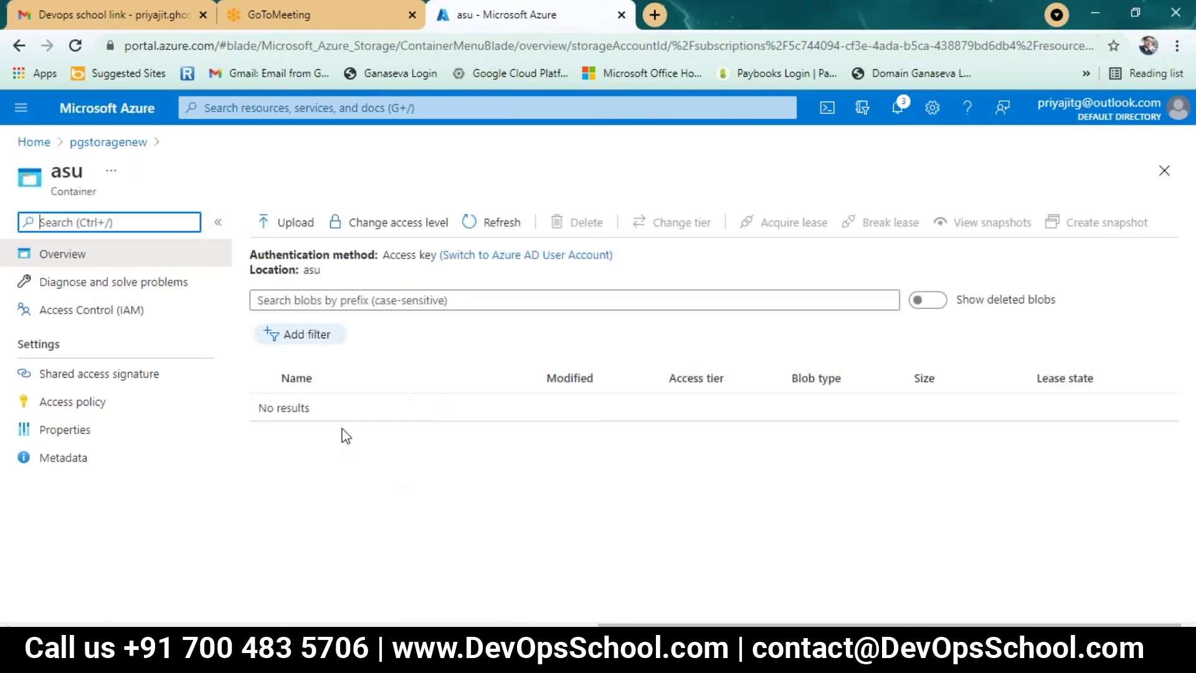
left_click(290, 228)
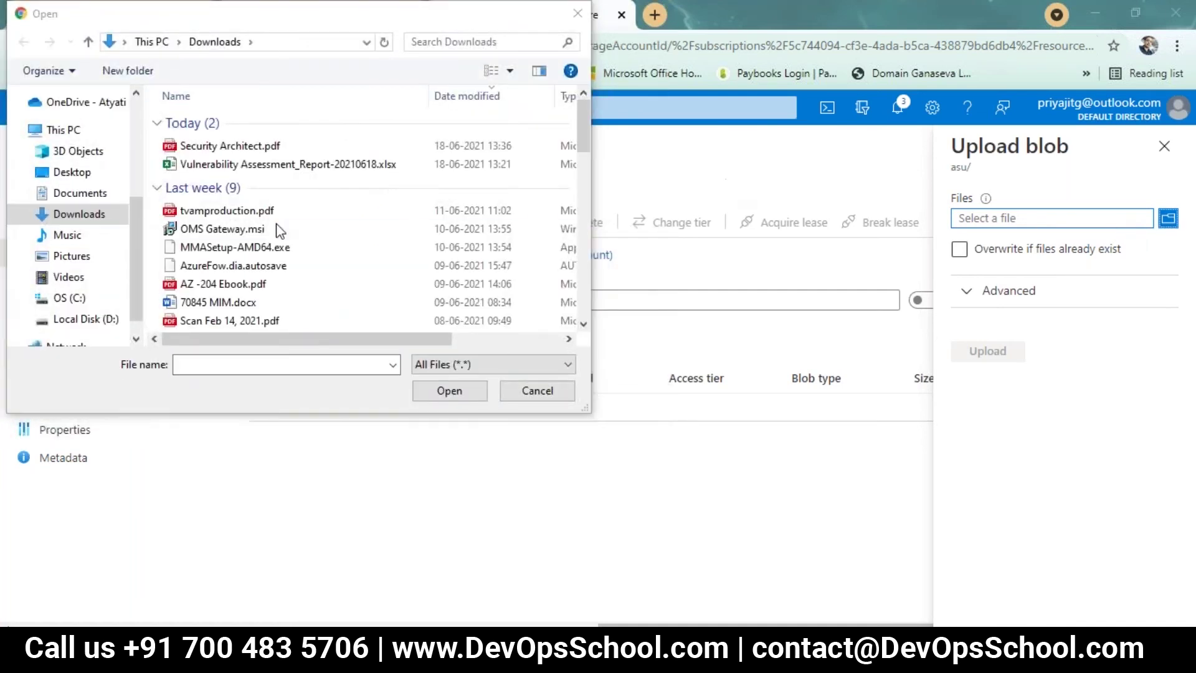
left_click(267, 288)
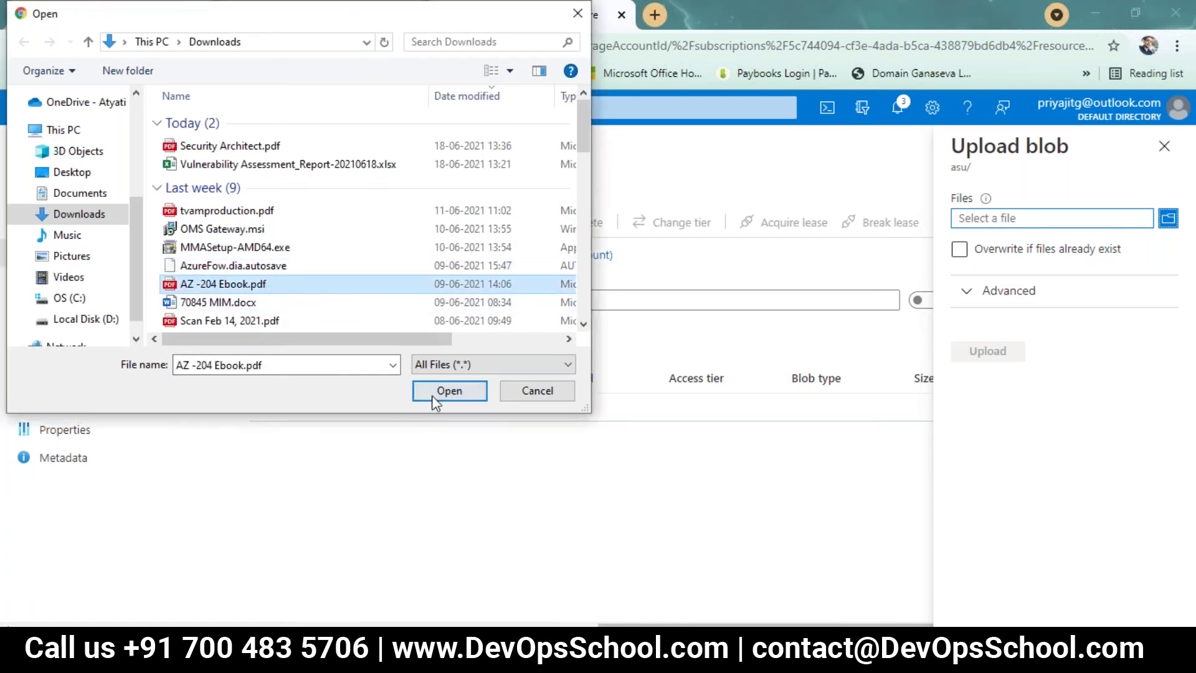
left_click(430, 390)
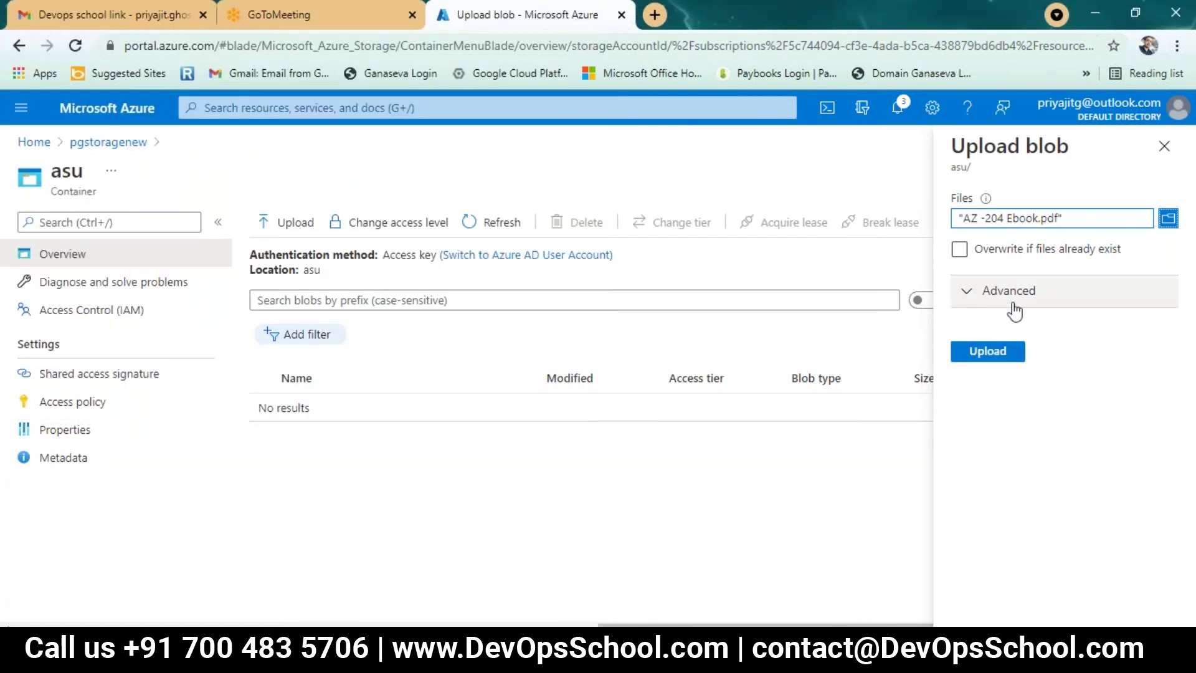
Upload AZ -204 Ebook.pdf to the asu container, then return to pgstoragenew's container list and look through the storage account's settings.
left_click(985, 360)
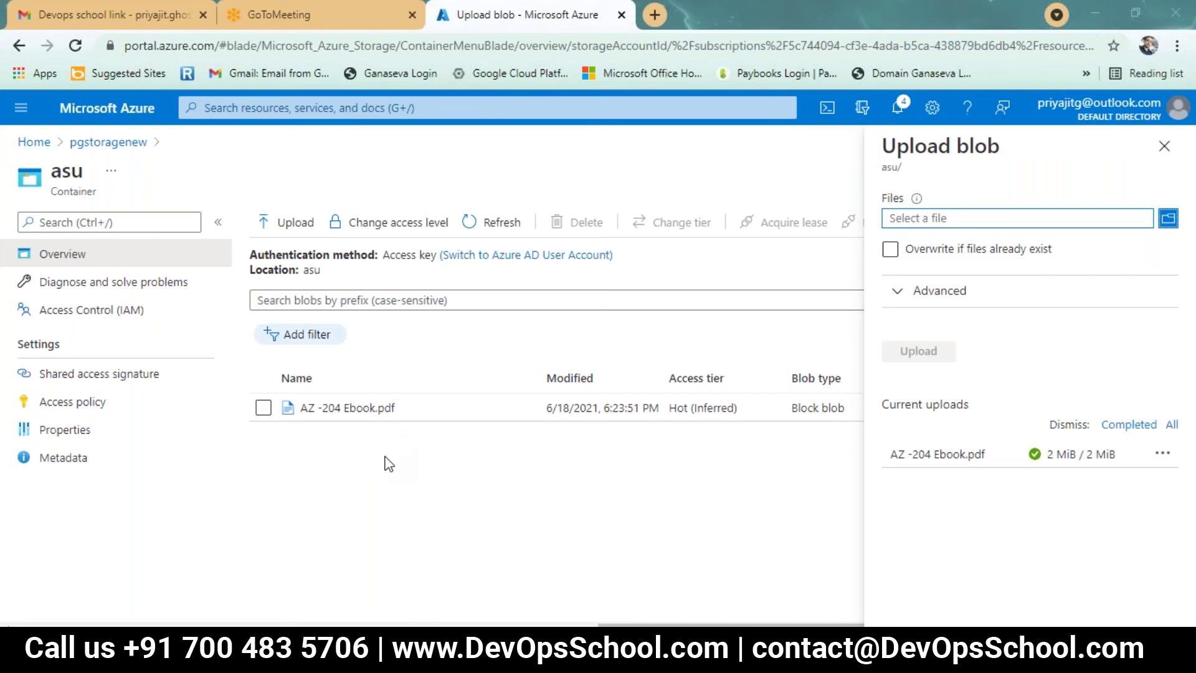
left_click(109, 142)
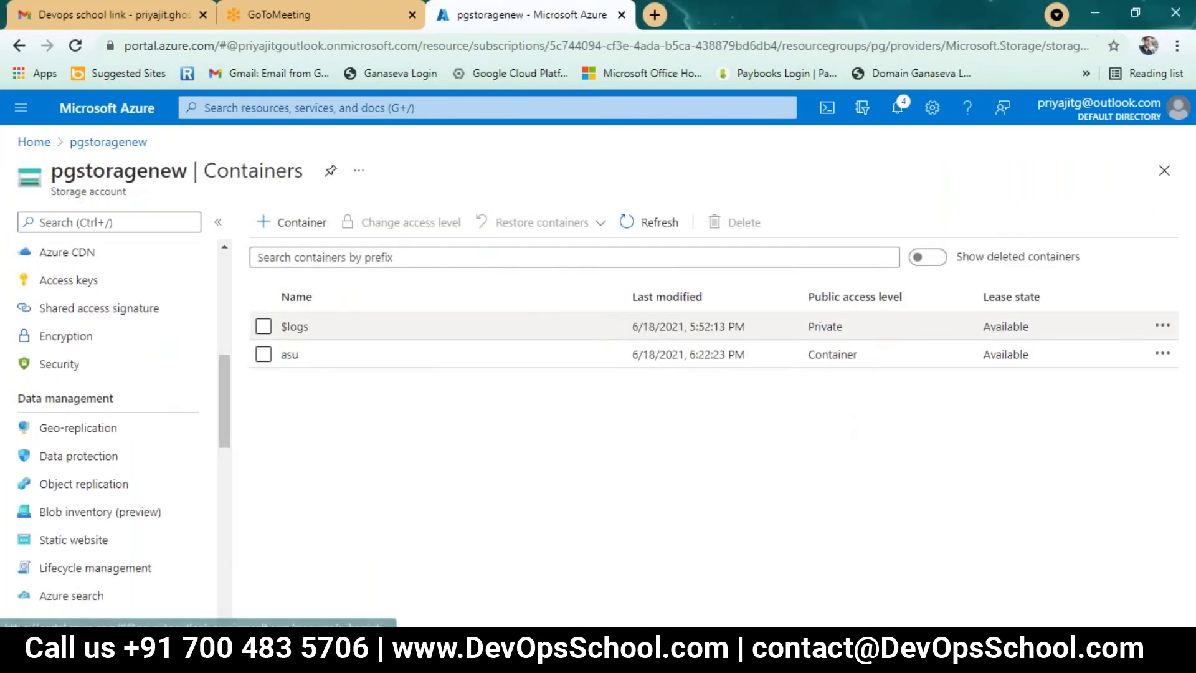
scroll(192, 488, "down", 2)
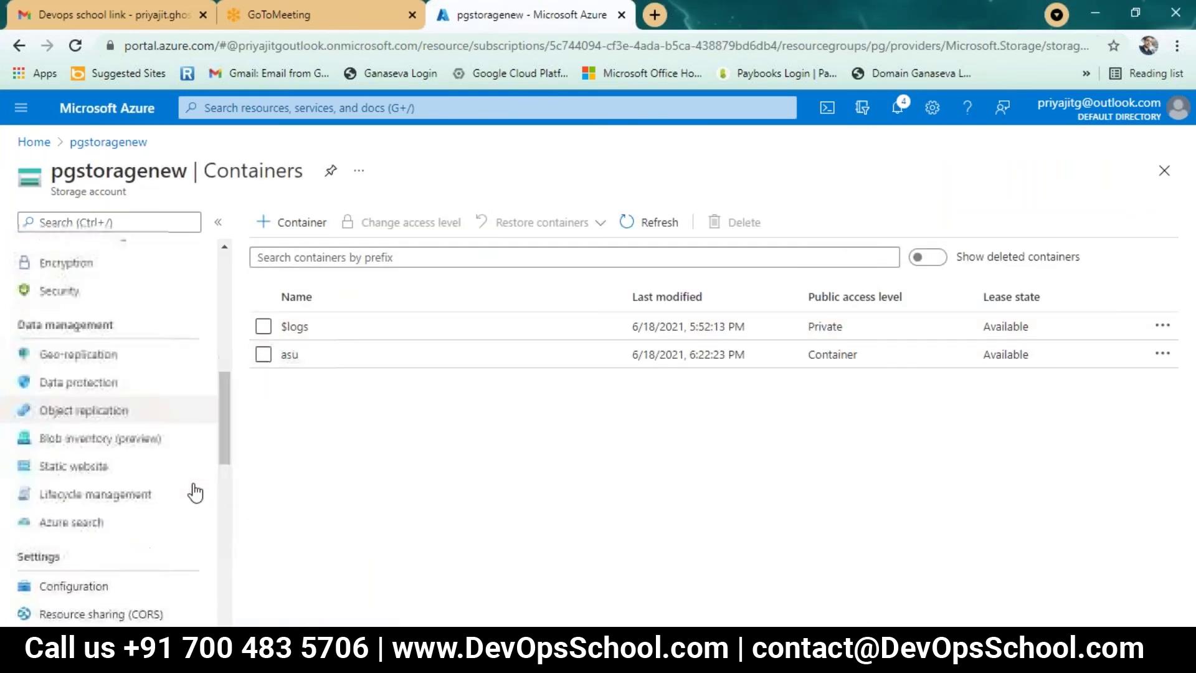
scroll(177, 517, "down", 5)
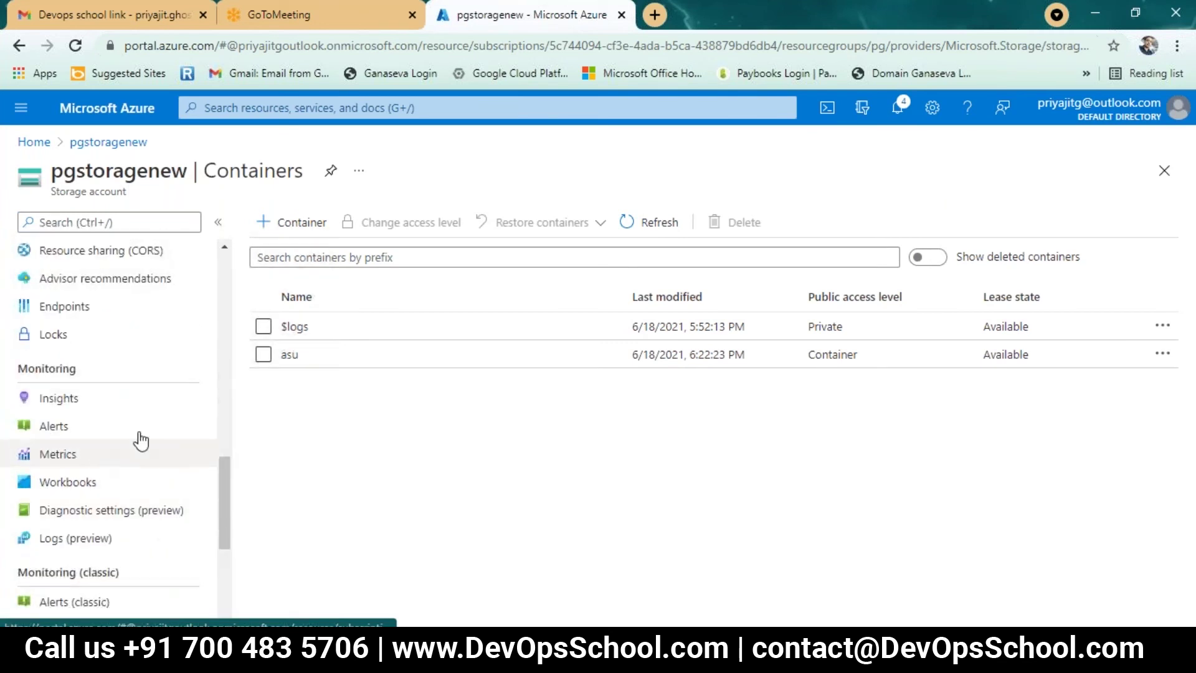
scroll(161, 515, "down", 3)
scroll(160, 486, "up", 10)
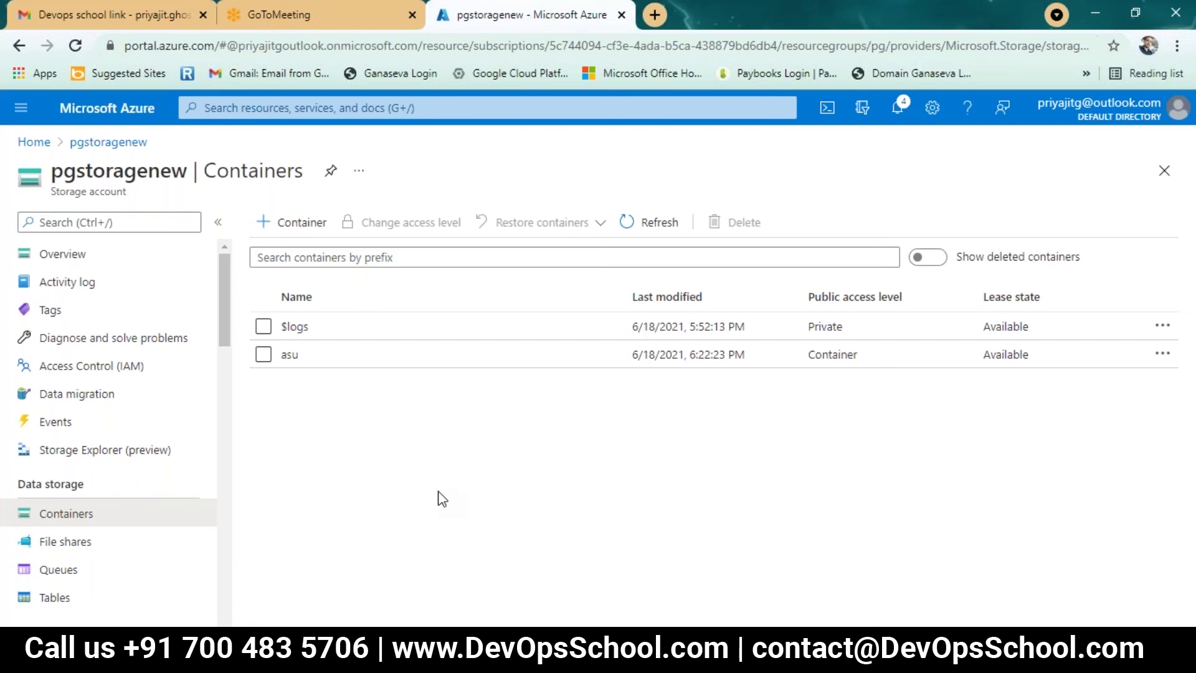
Open the asu container's Access Control (IAM), examine the access check and role assignment options, and return to its overview.
left_click(289, 356)
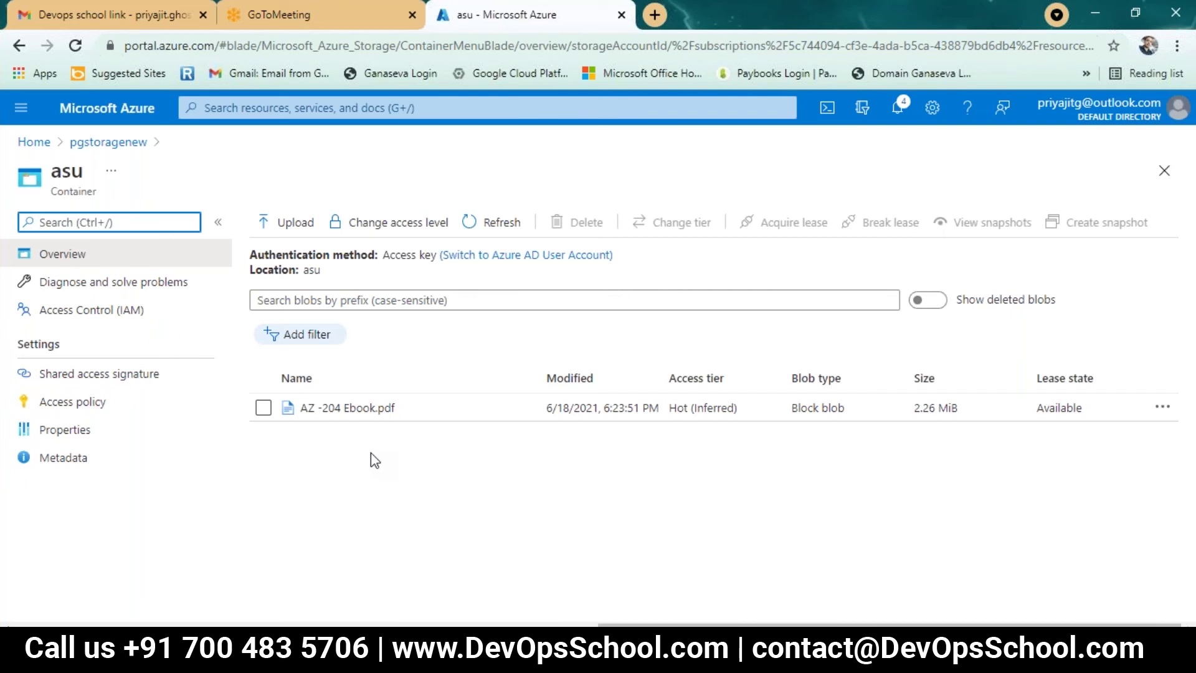
left_click(100, 317)
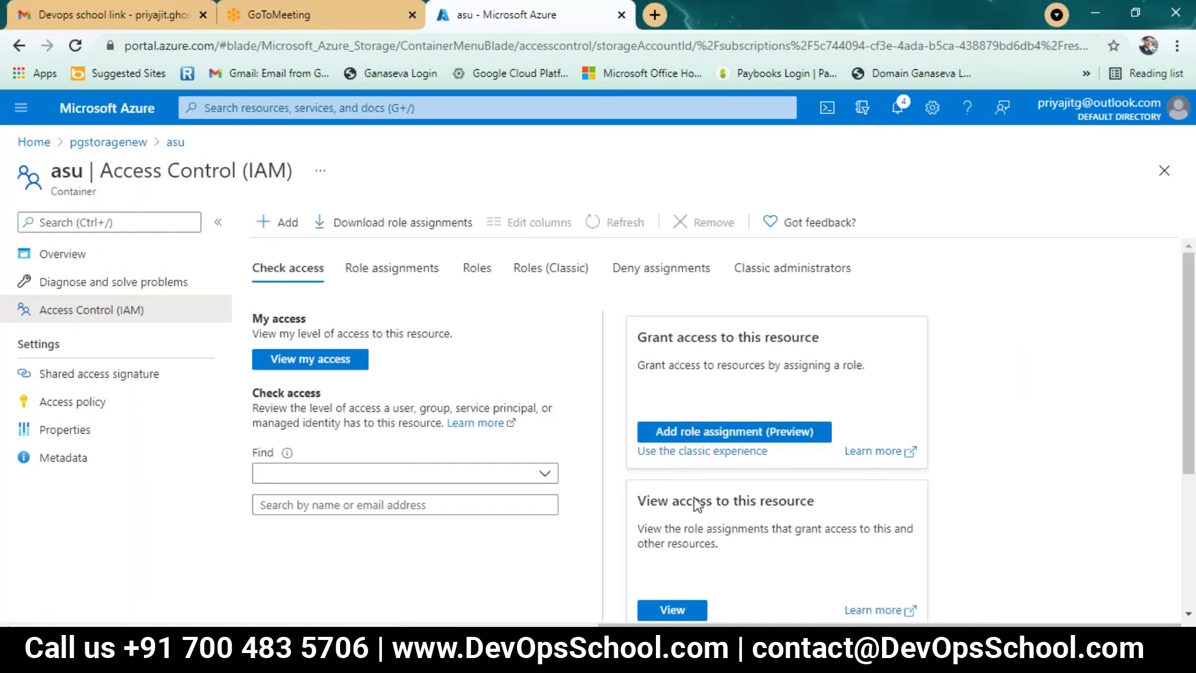
scroll(689, 506, "down", 1)
scroll(689, 506, "down", 1)
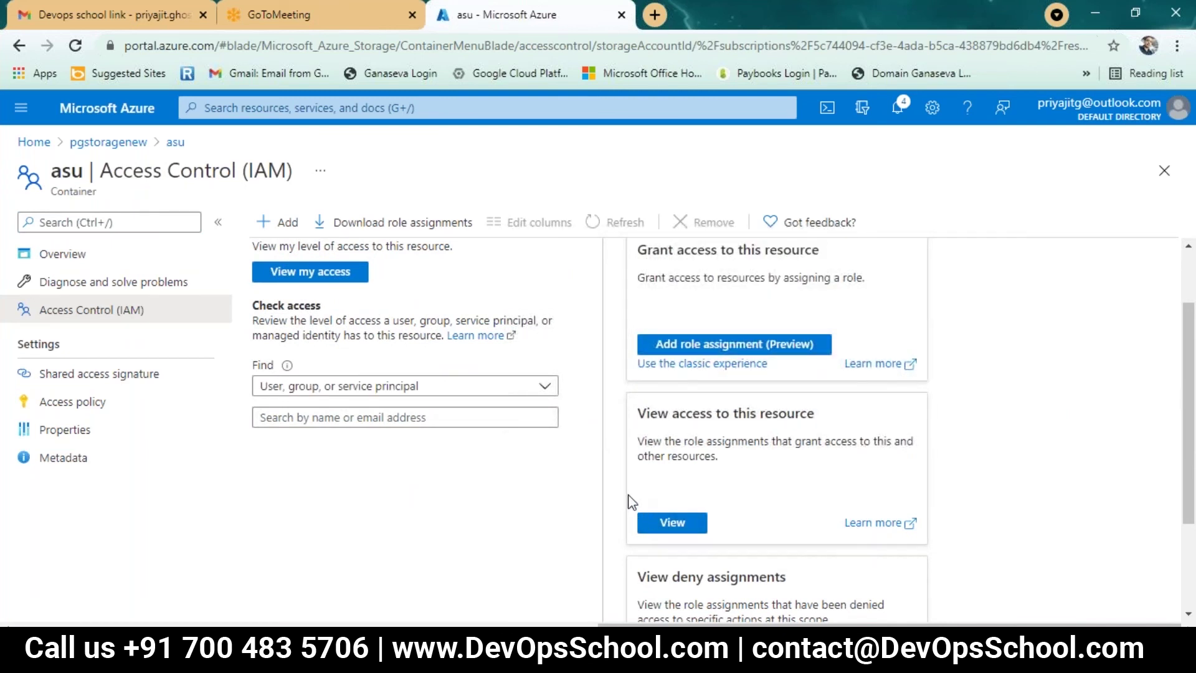
scroll(495, 404, "down", 1)
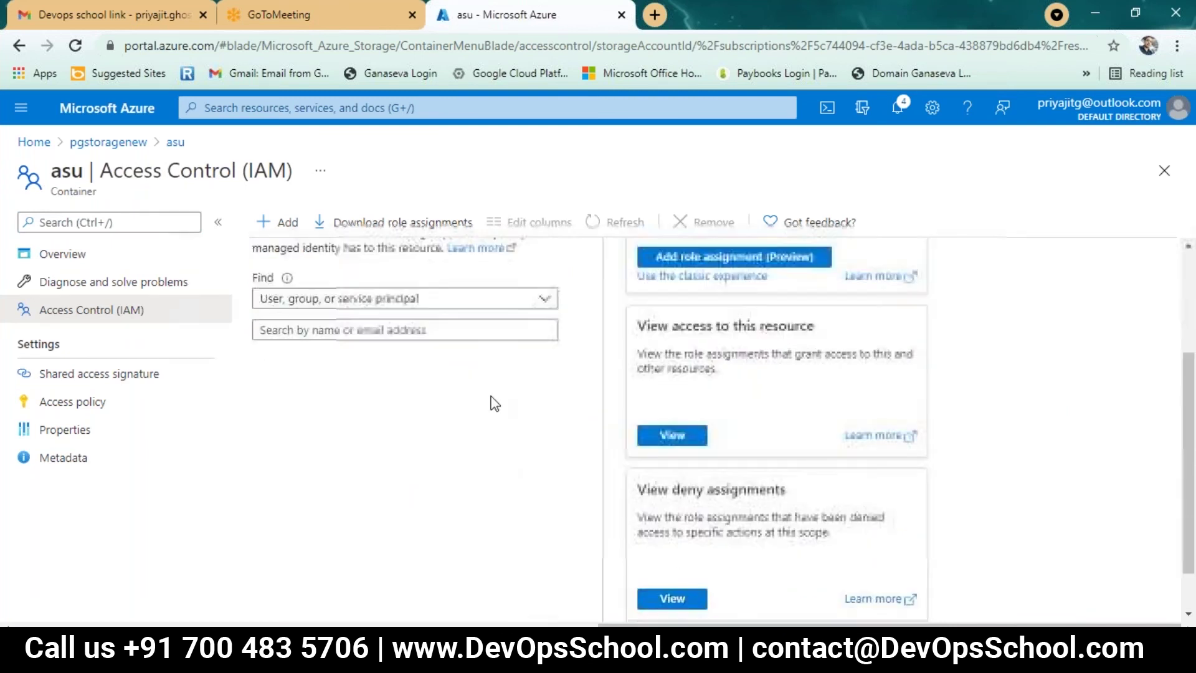
left_click(471, 301)
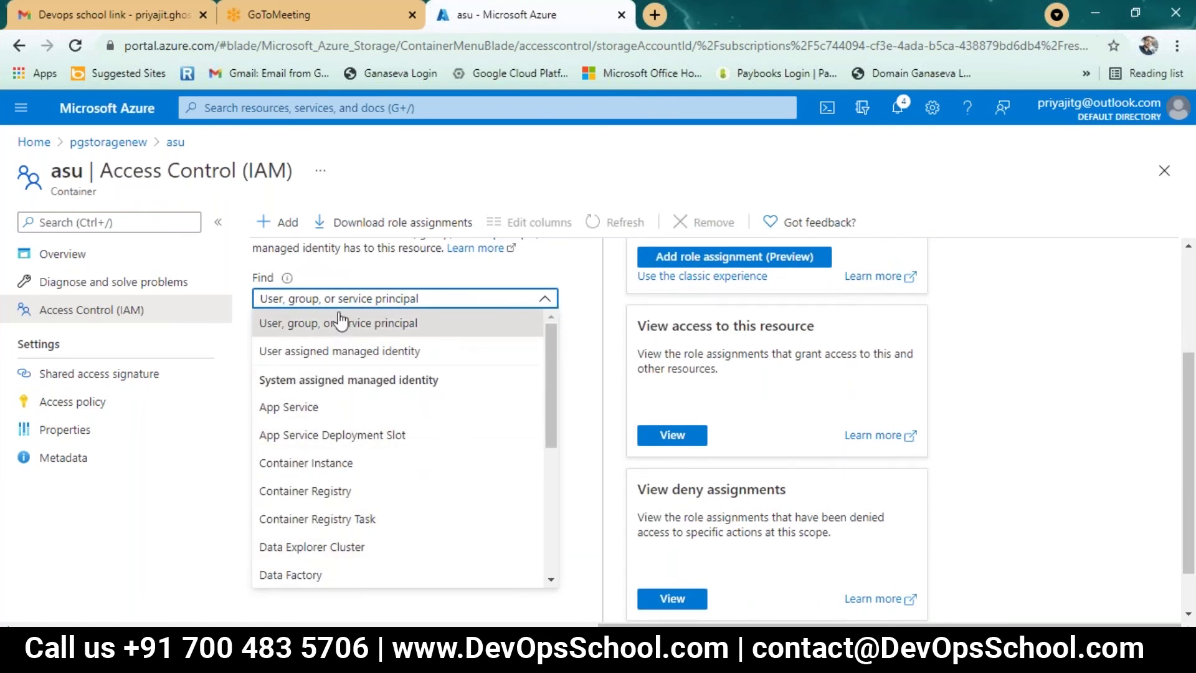
left_click(556, 268)
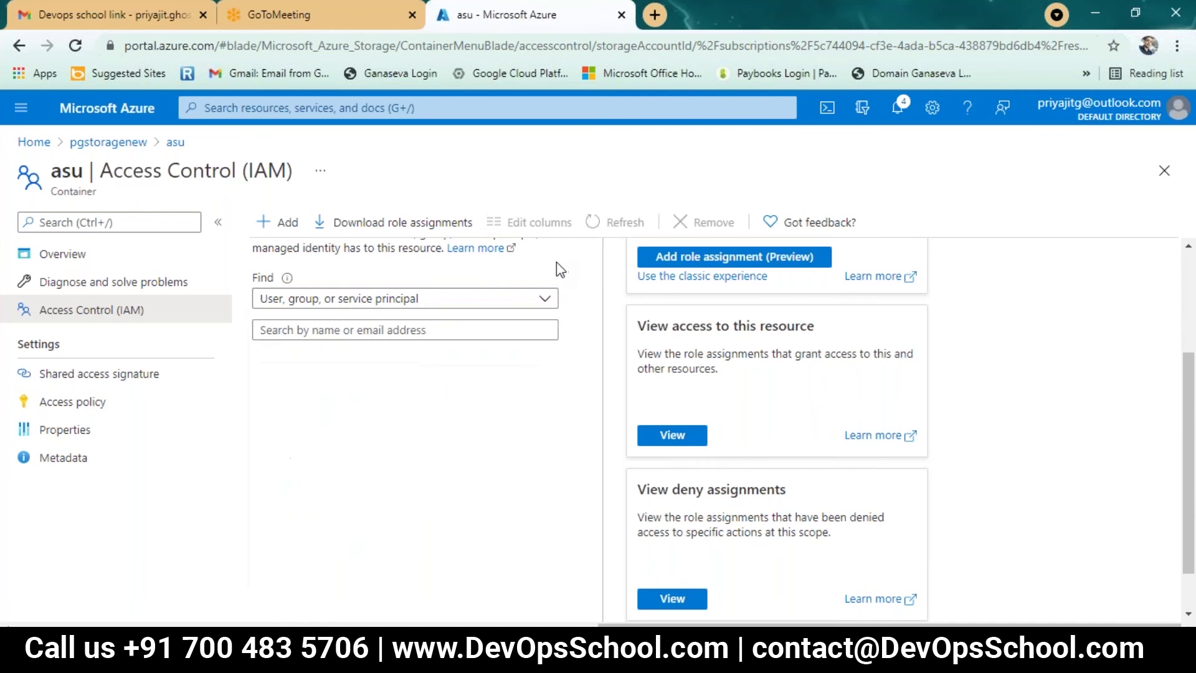
left_click(489, 302)
left_click(491, 303)
scroll(500, 451, "up", 3)
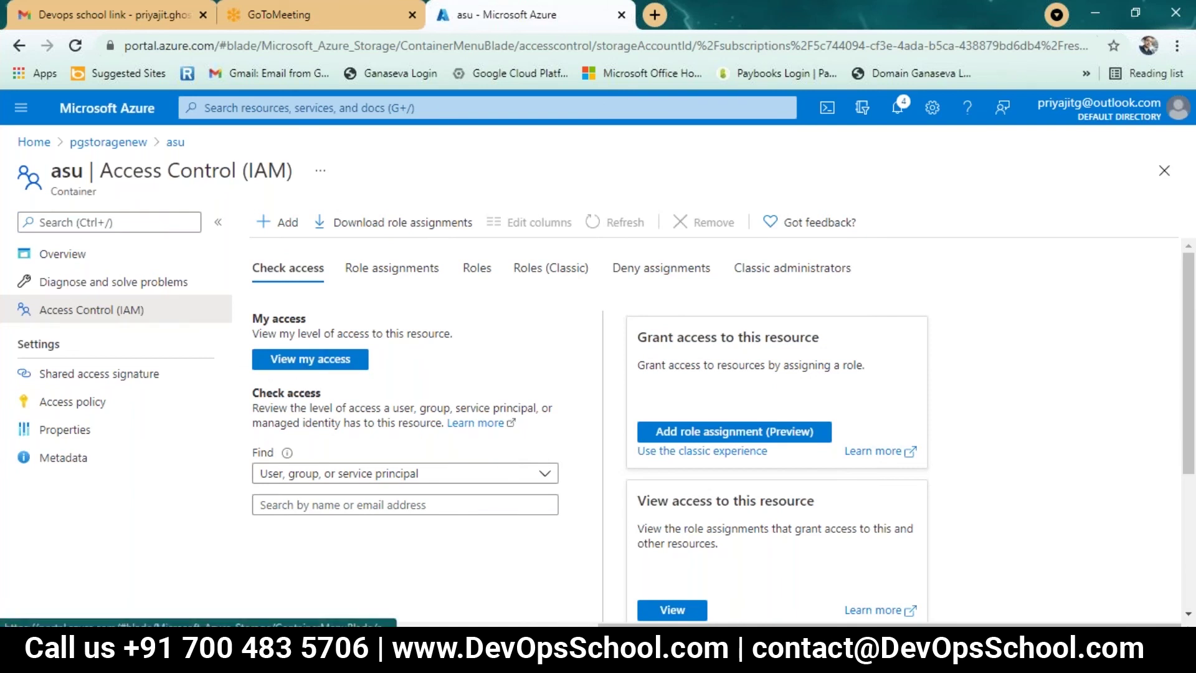
left_click(62, 253)
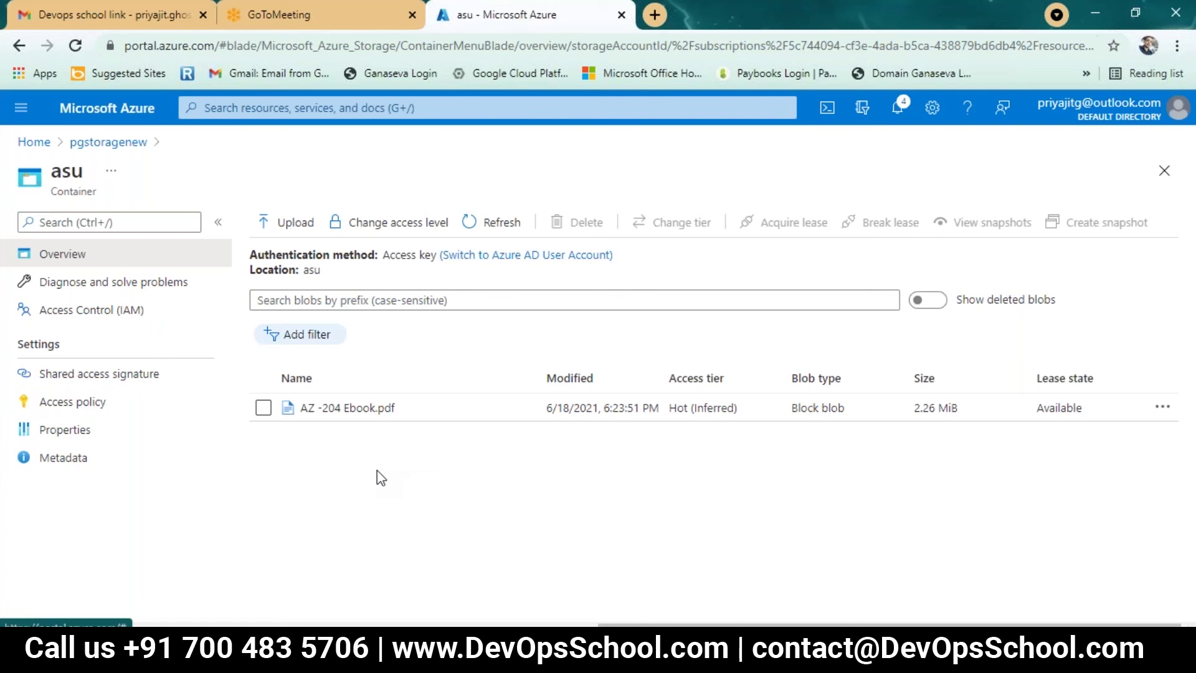
Leave the storage account and search the portal for comos to open the Azure Cosmos DB service.
left_click(119, 143)
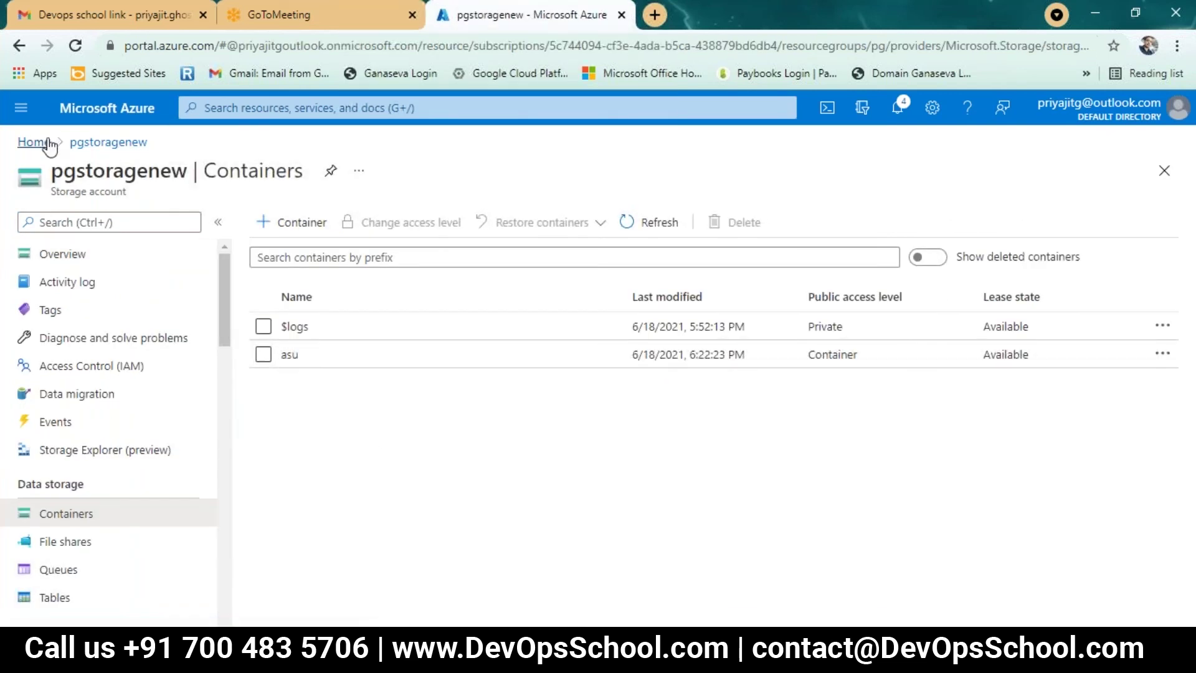
left_click(363, 109)
type("cos")
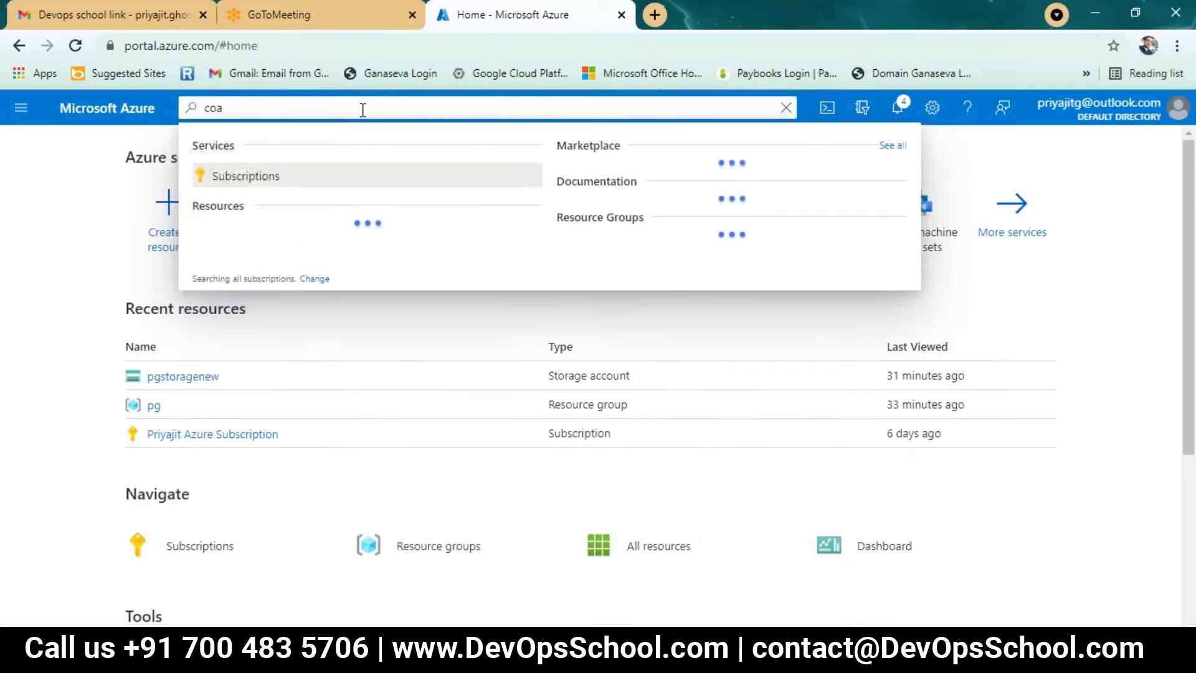
key("BackSpace")
type("mos")
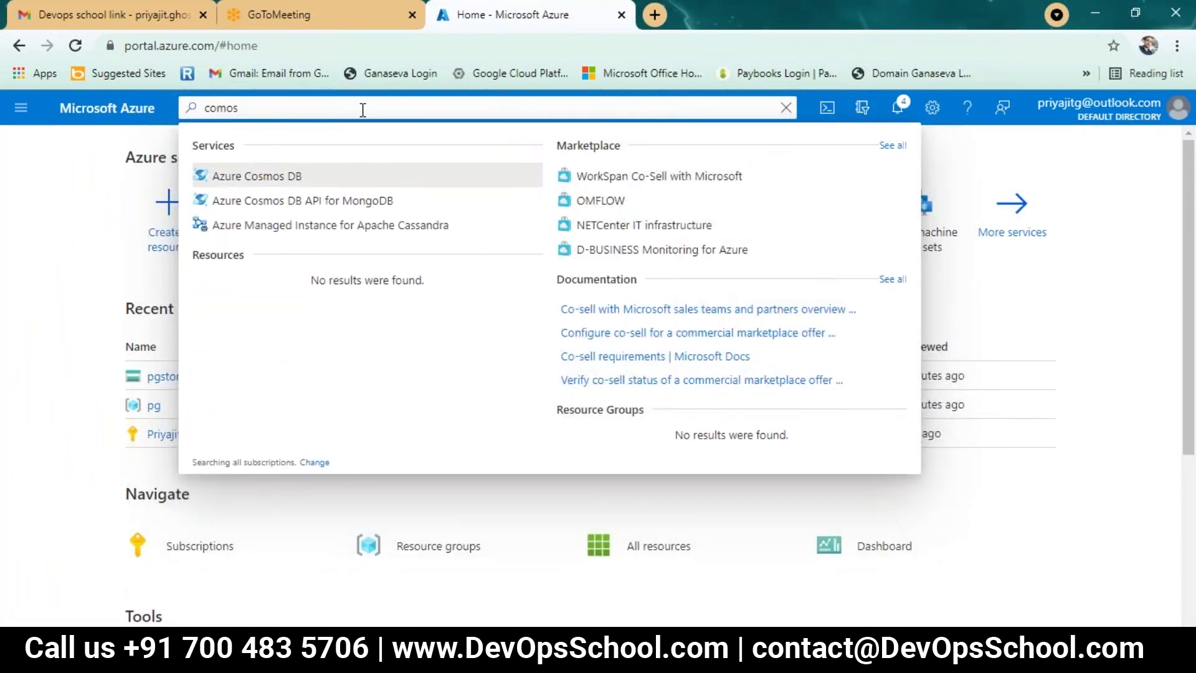
left_click(262, 177)
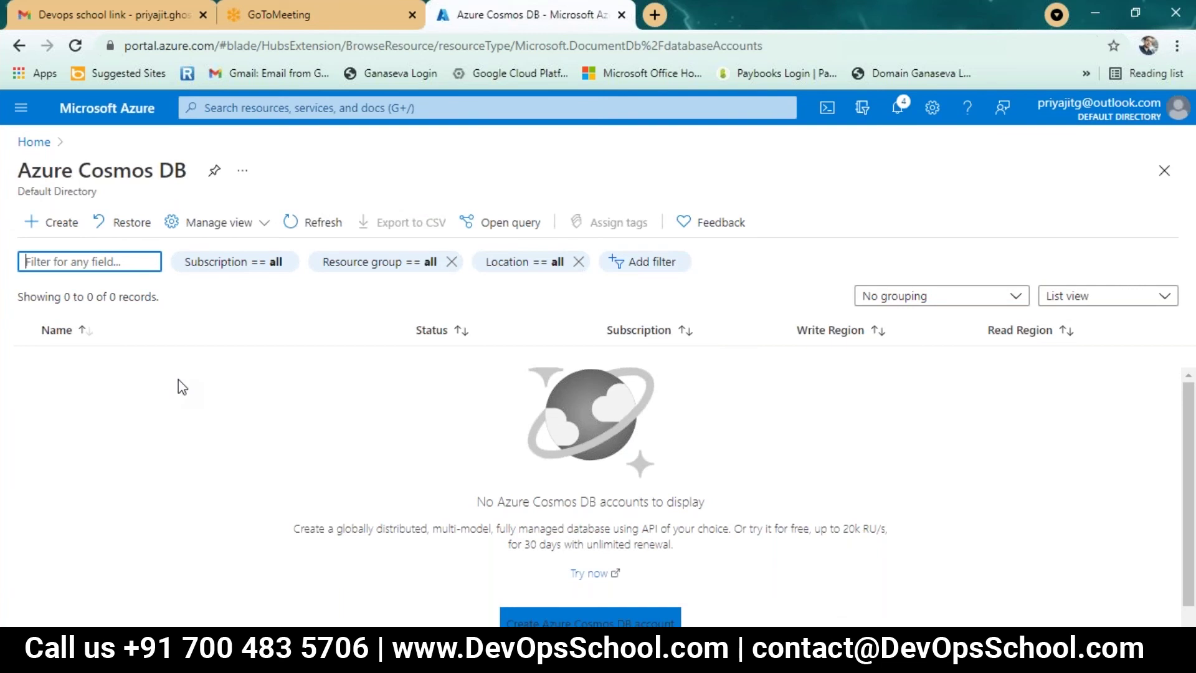
Review the API options offered for a new Azure Cosmos DB account and return to the portal home without creating one.
left_click(53, 228)
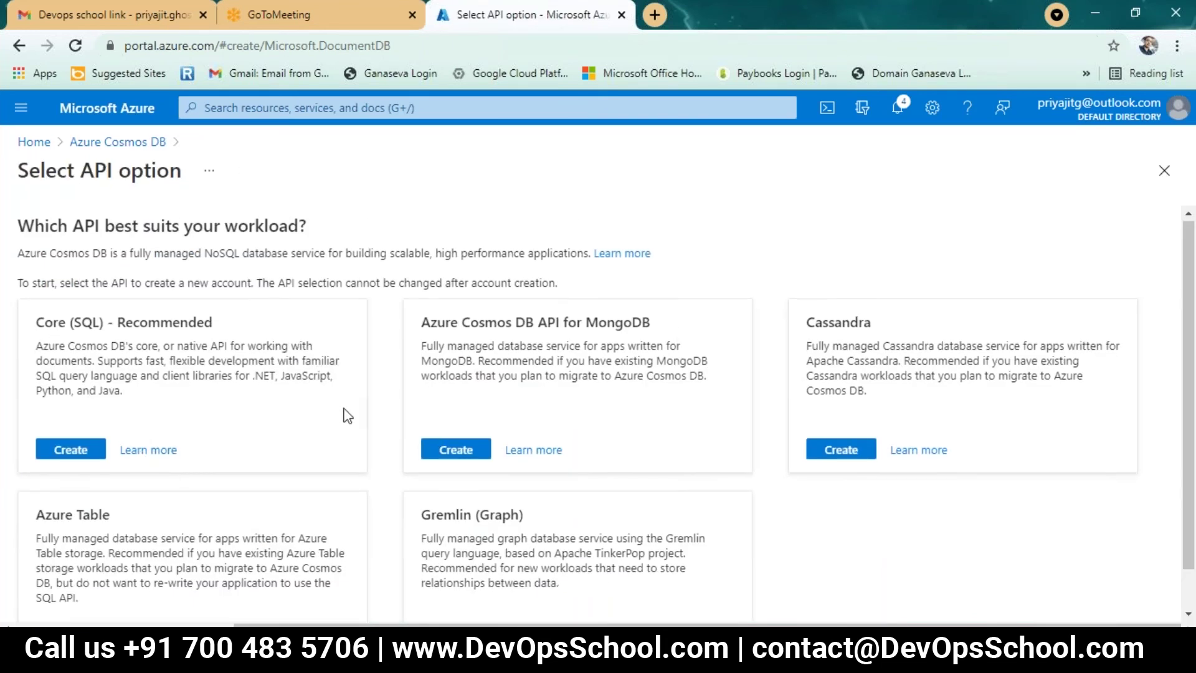
scroll(87, 514, "down", 1)
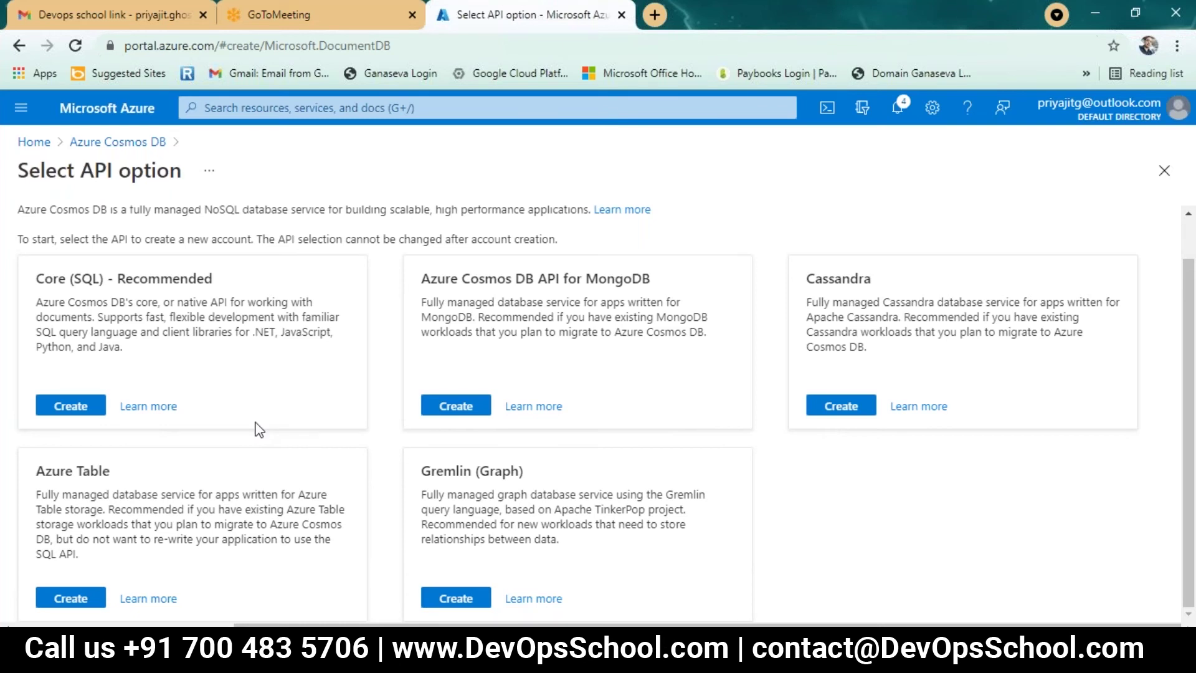
left_click(119, 149)
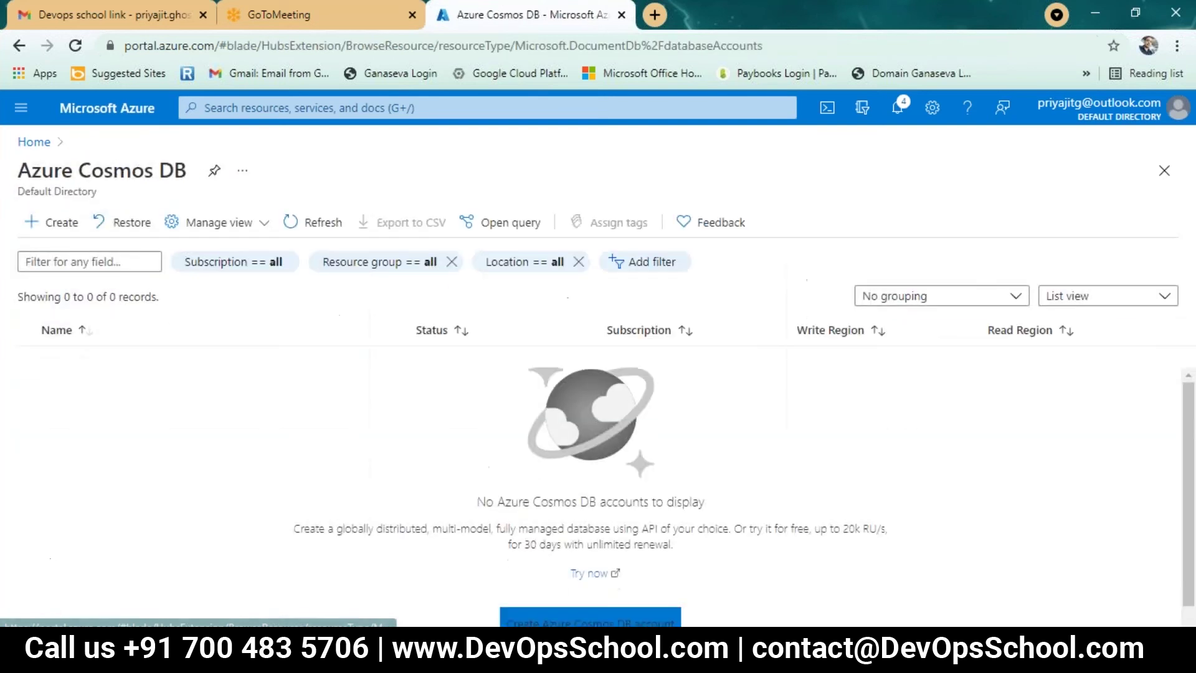
left_click(30, 145)
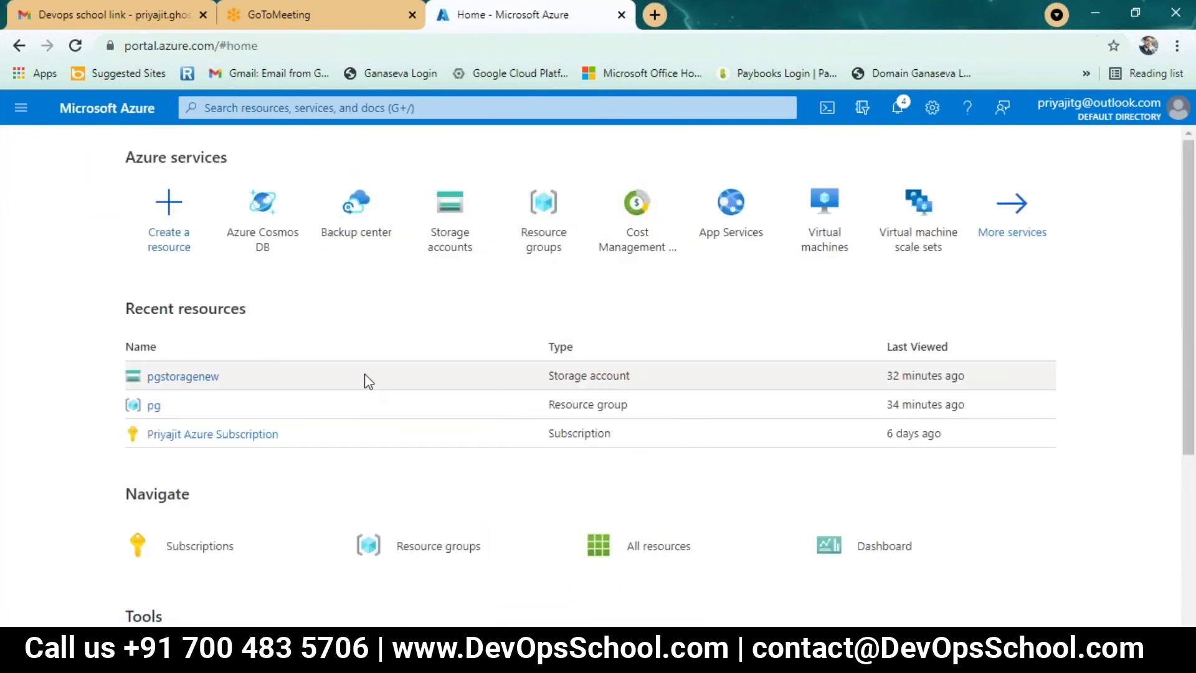
Reopen the pgstoragenew storage account and open the asu container from its container list.
left_click(205, 378)
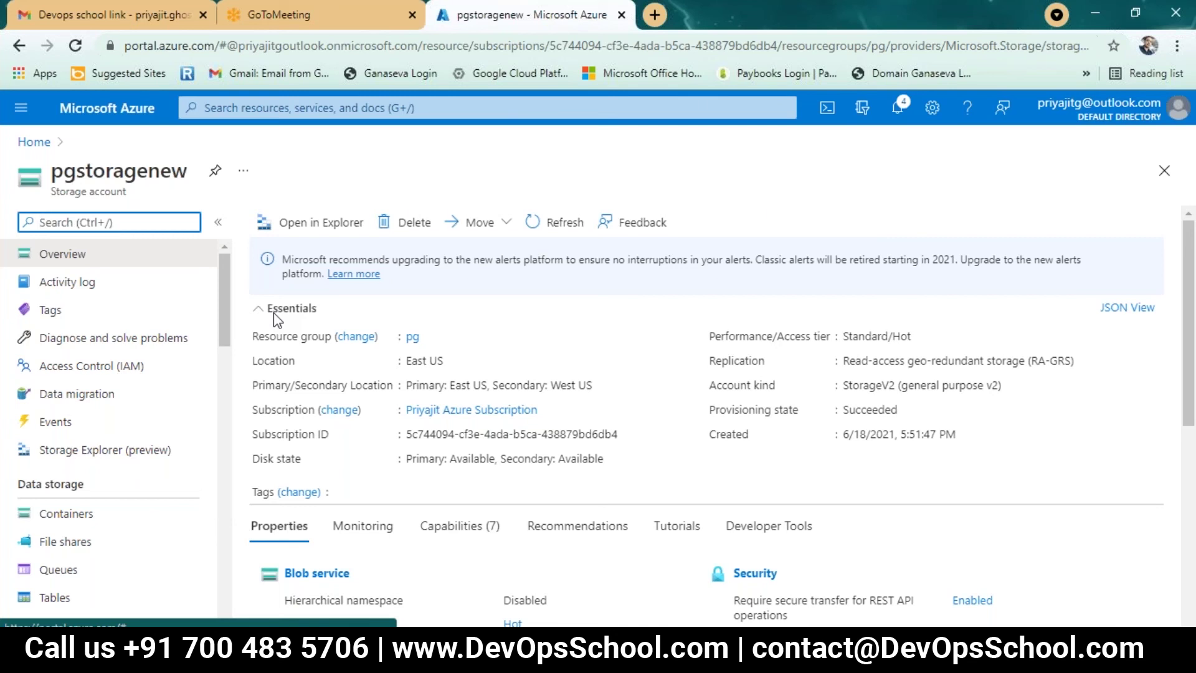
left_click(56, 515)
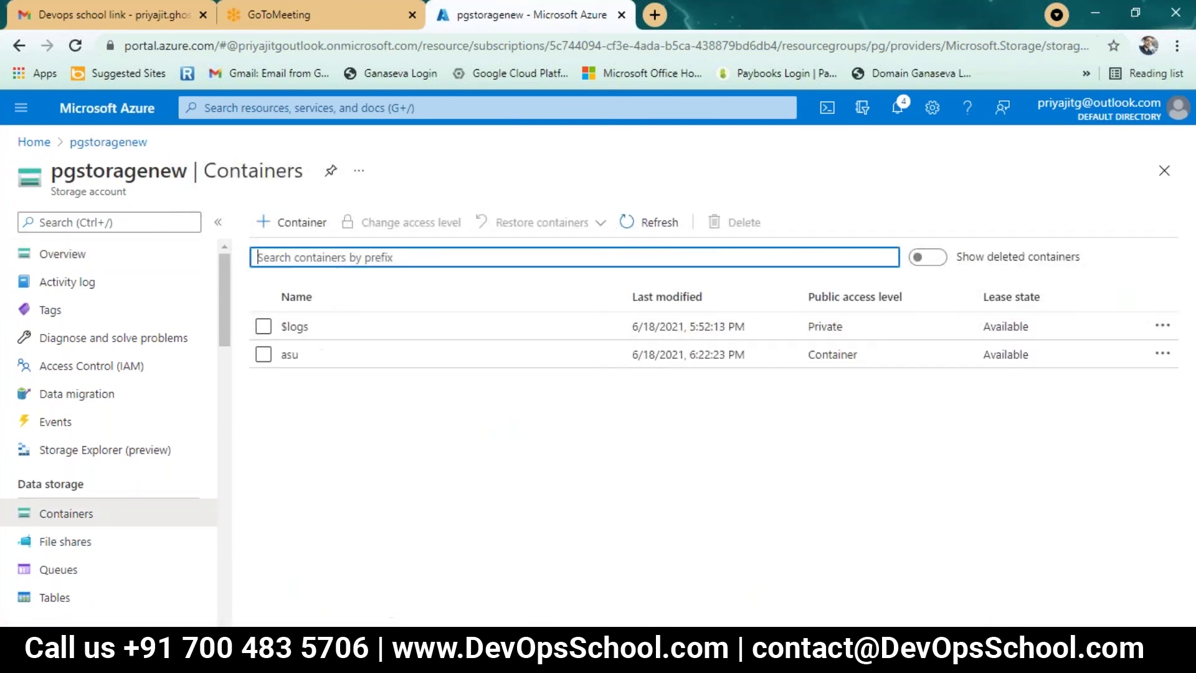
left_click(294, 356)
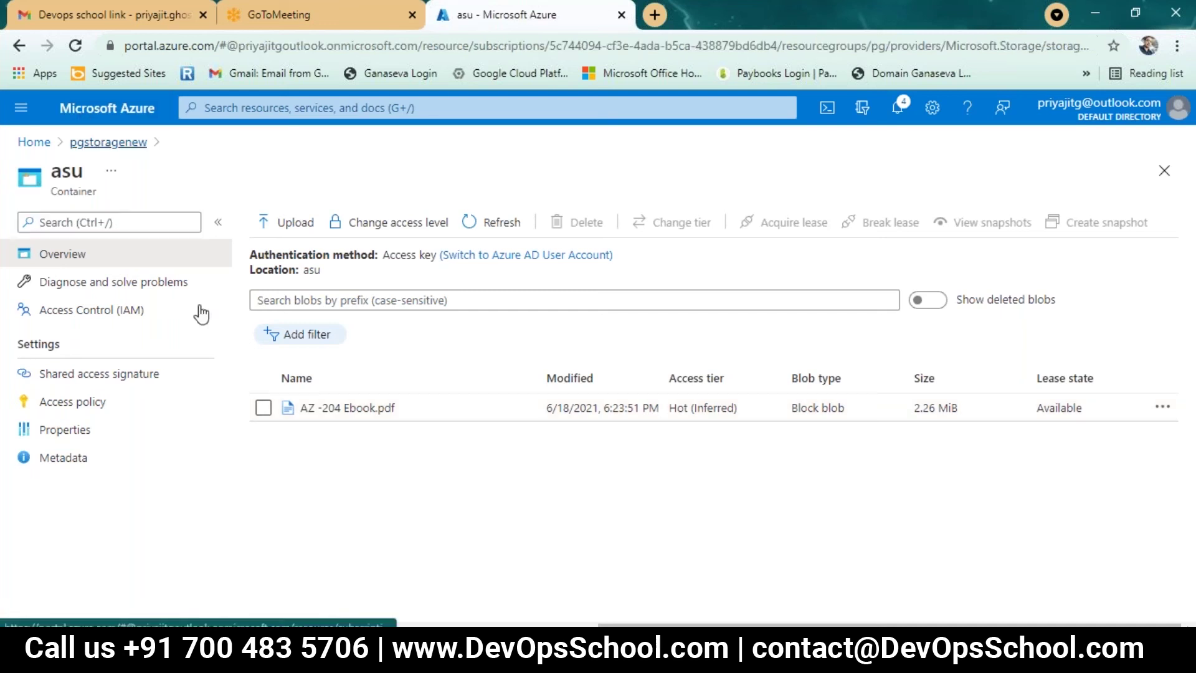
Return to pgstoragenew, open its access keys, and reveal the keys and connection strings for review.
left_click(108, 143)
scroll(174, 461, "down", 4)
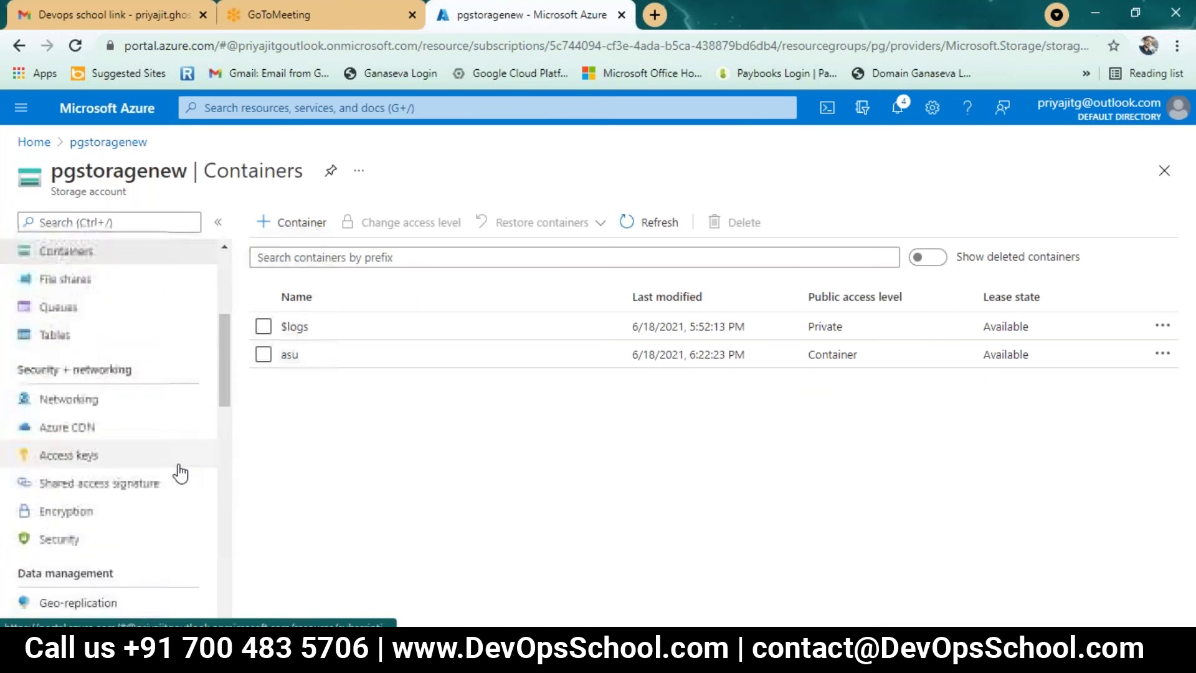
scroll(141, 480, "down", 1)
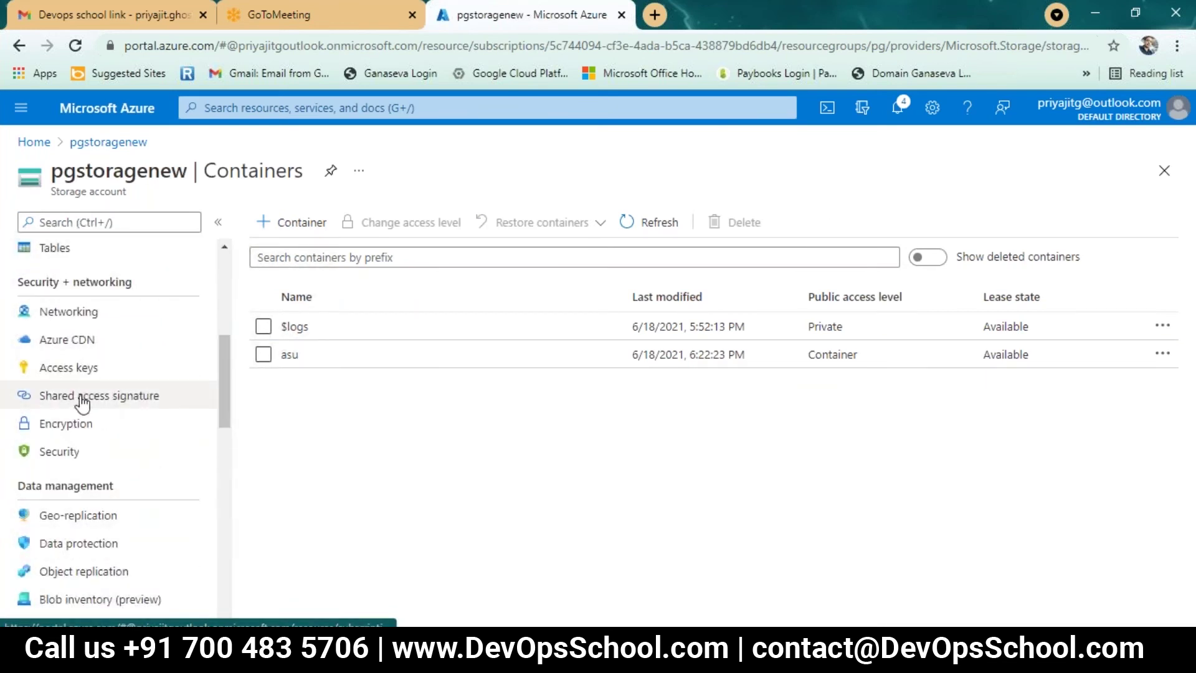
left_click(73, 369)
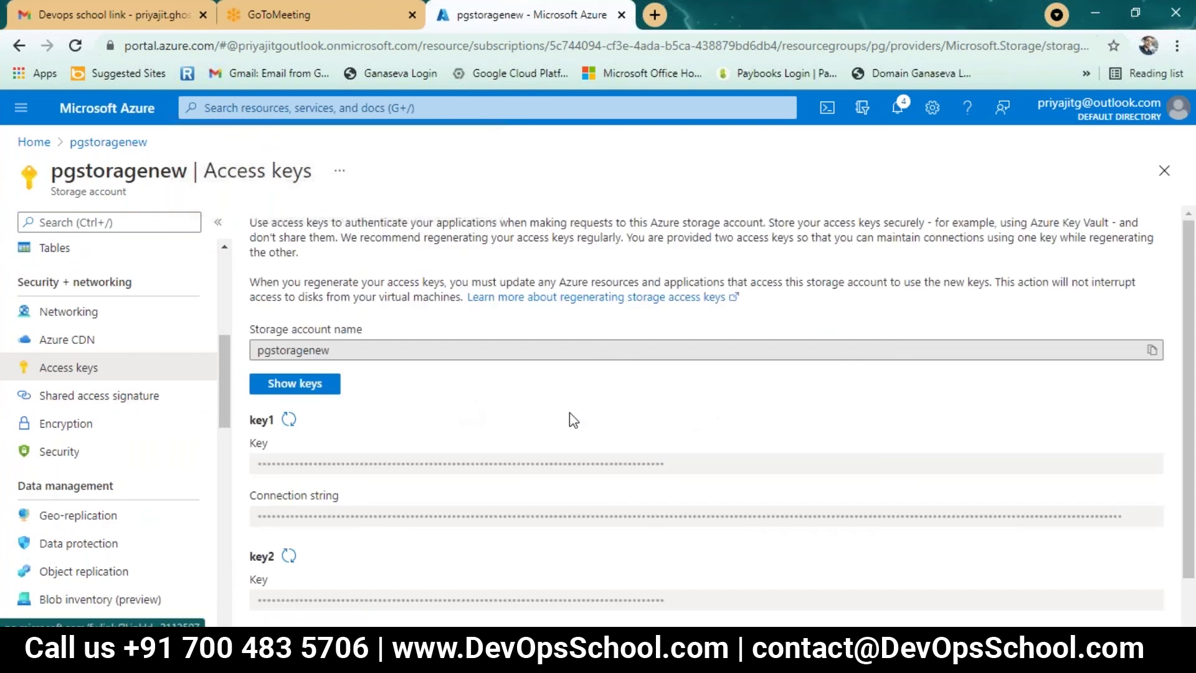
scroll(541, 453, "down", 1)
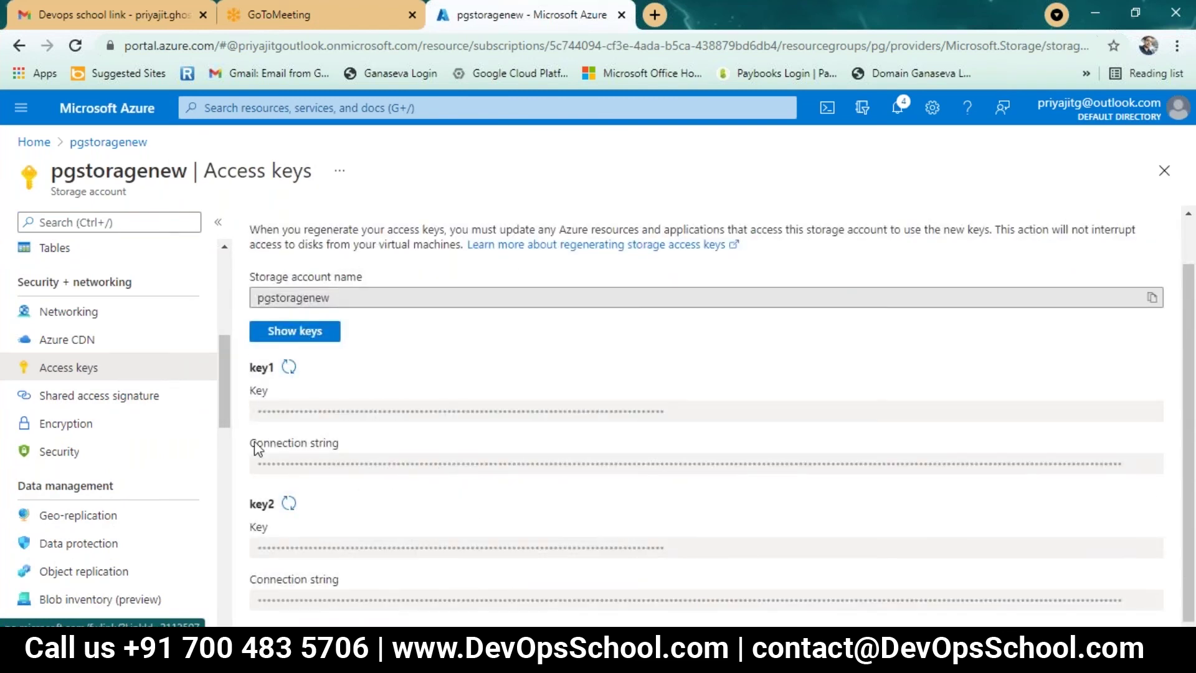
left_click(316, 333)
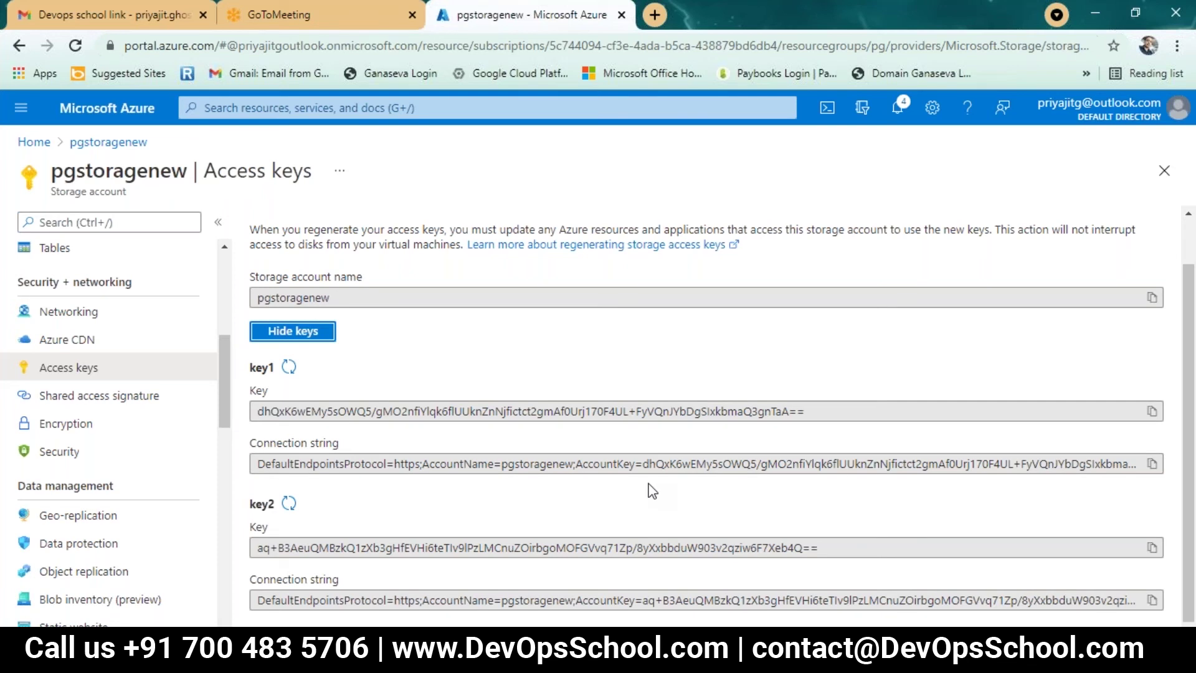
left_click(259, 411)
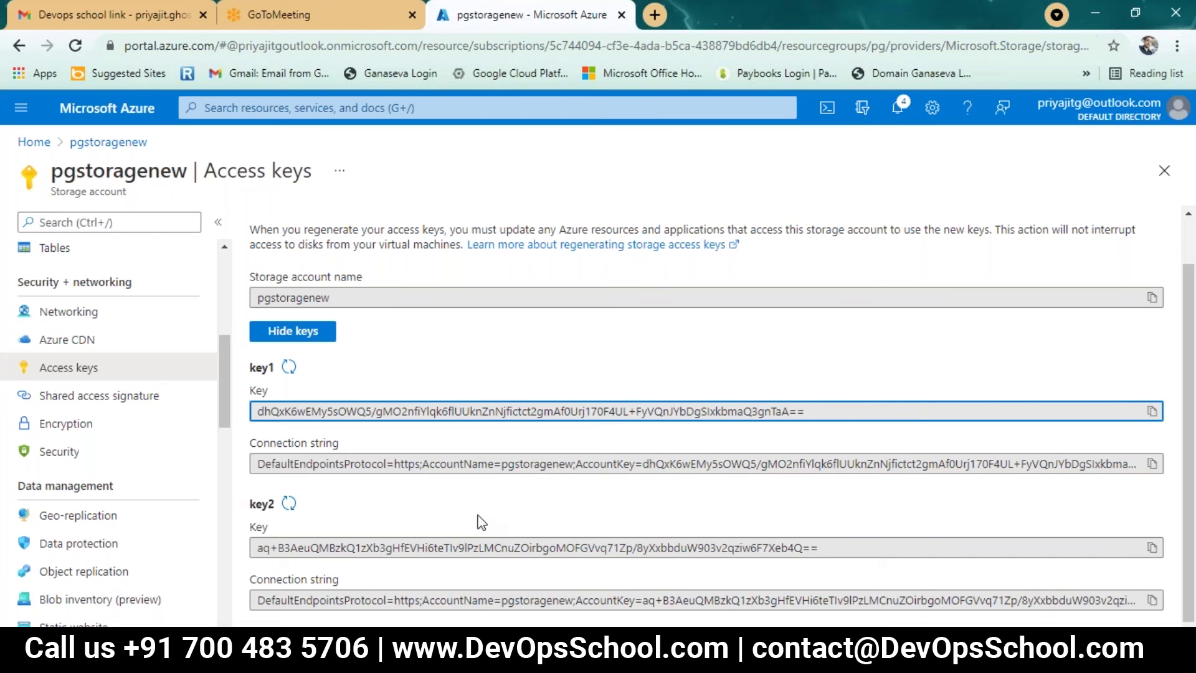
scroll(553, 486, "up", 2)
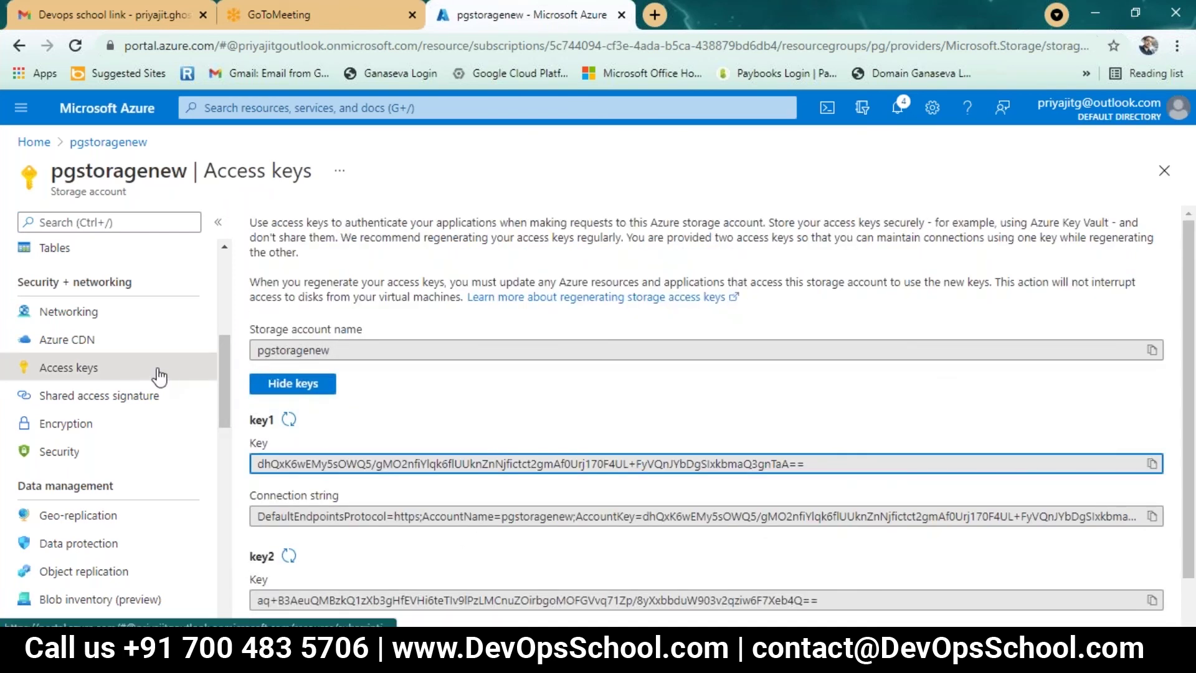
Open pgstoragenew's Data migration page, set the resource type to Storage Account, and list the available transfer scenarios.
scroll(163, 377, "up", 4)
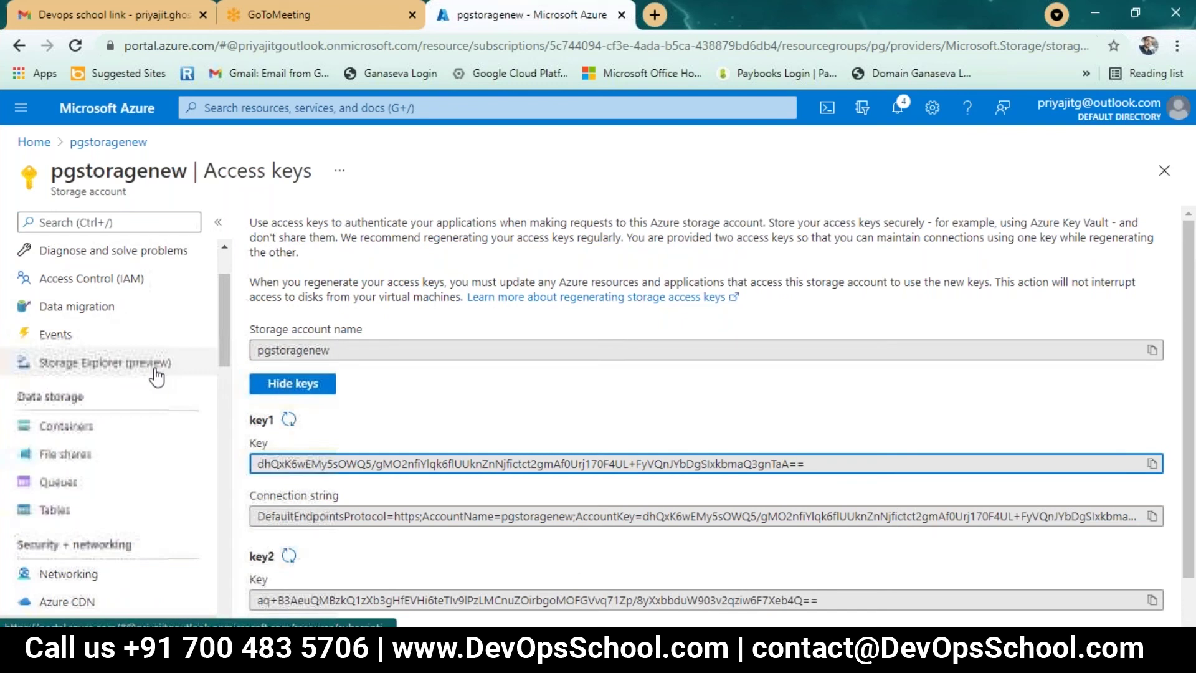
left_click(92, 305)
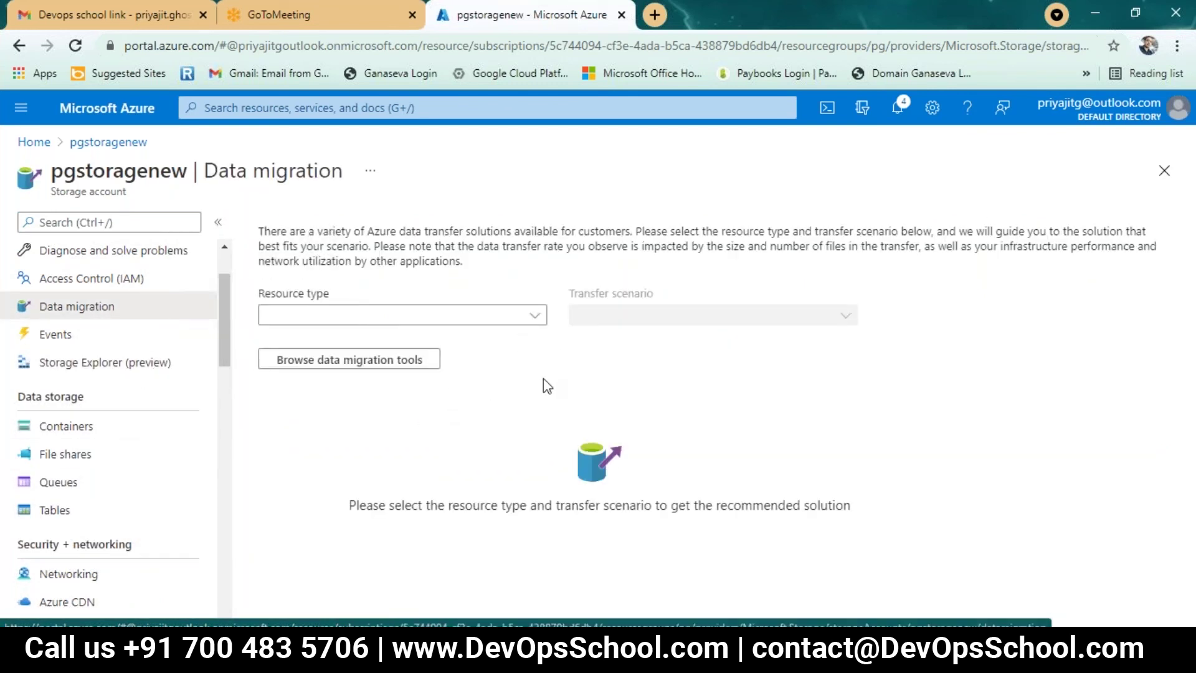
left_click(535, 316)
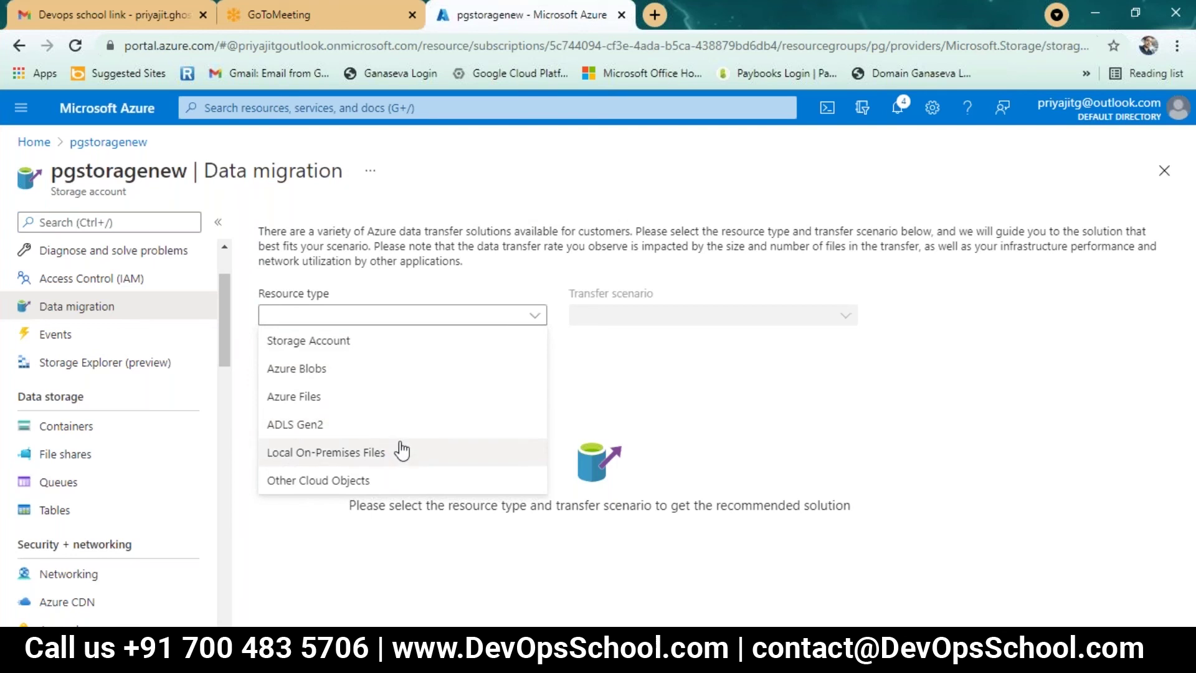
left_click(326, 340)
left_click(726, 323)
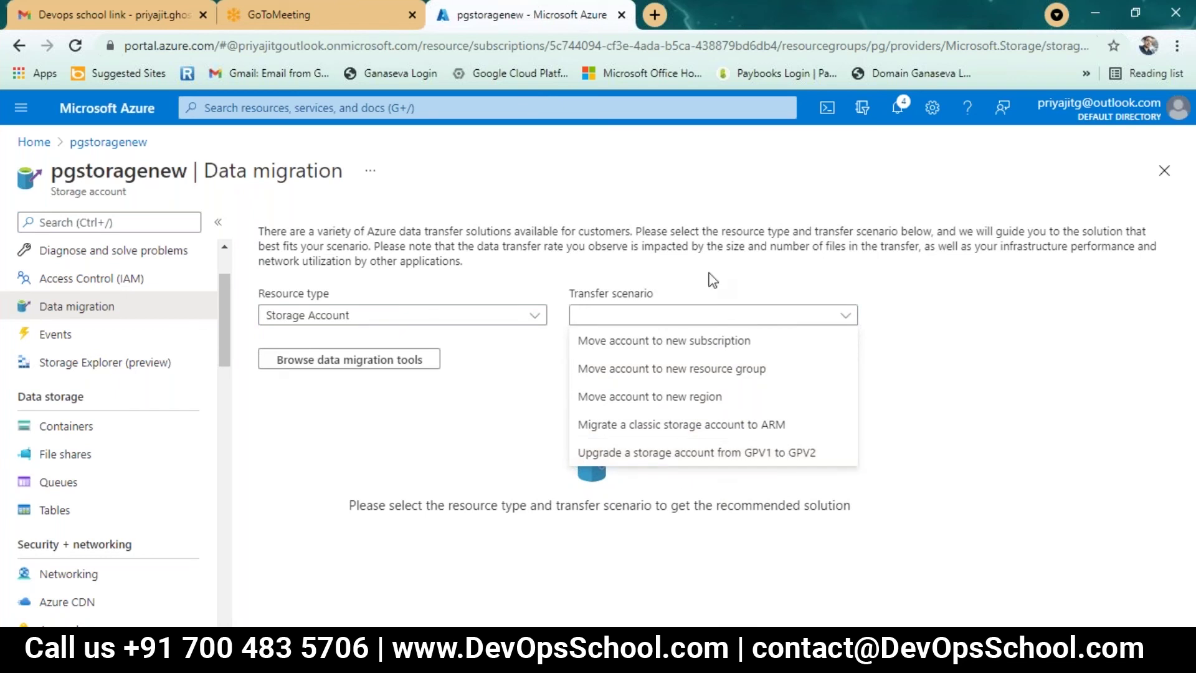
Browse the data migration tools from AzCopy to Azure File Sync, and check the resource types offered for pgstoragenew.
left_click(376, 368)
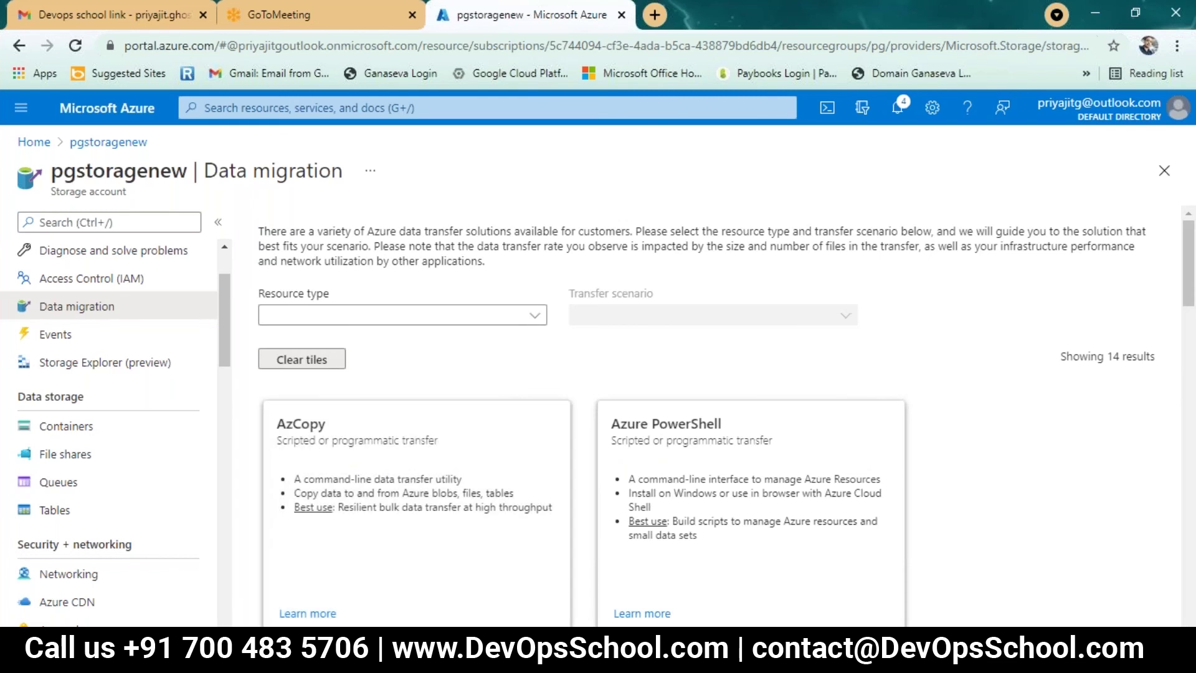
scroll(491, 470, "down", 3)
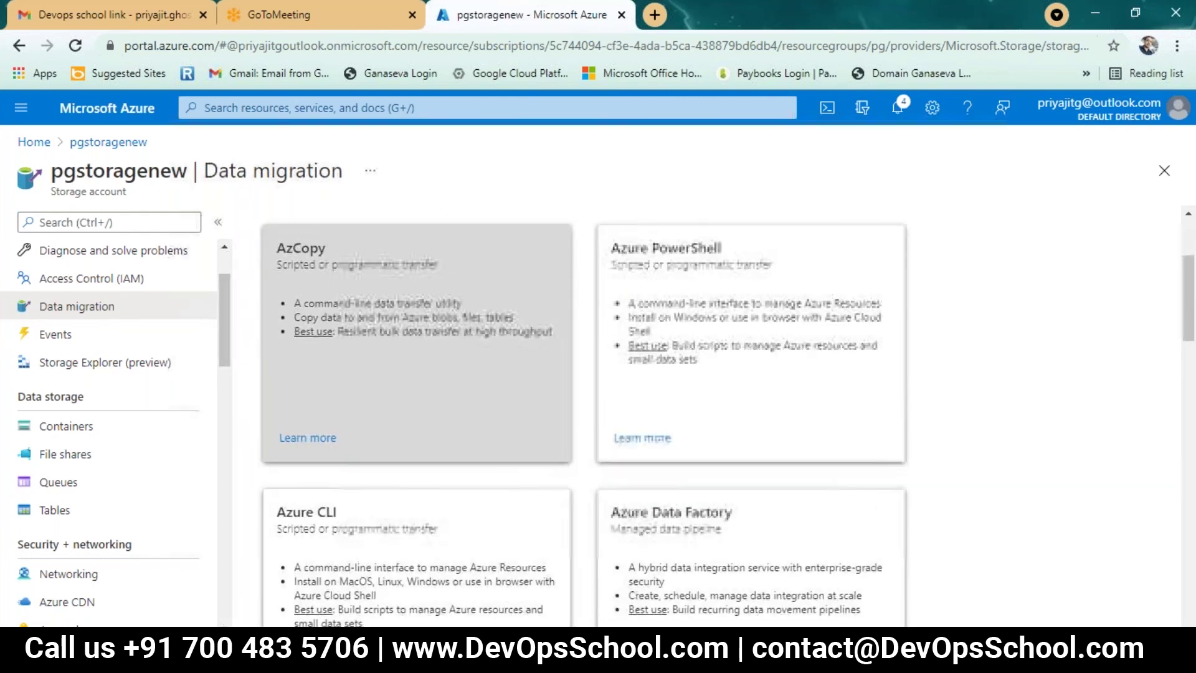
scroll(491, 471, "down", 5)
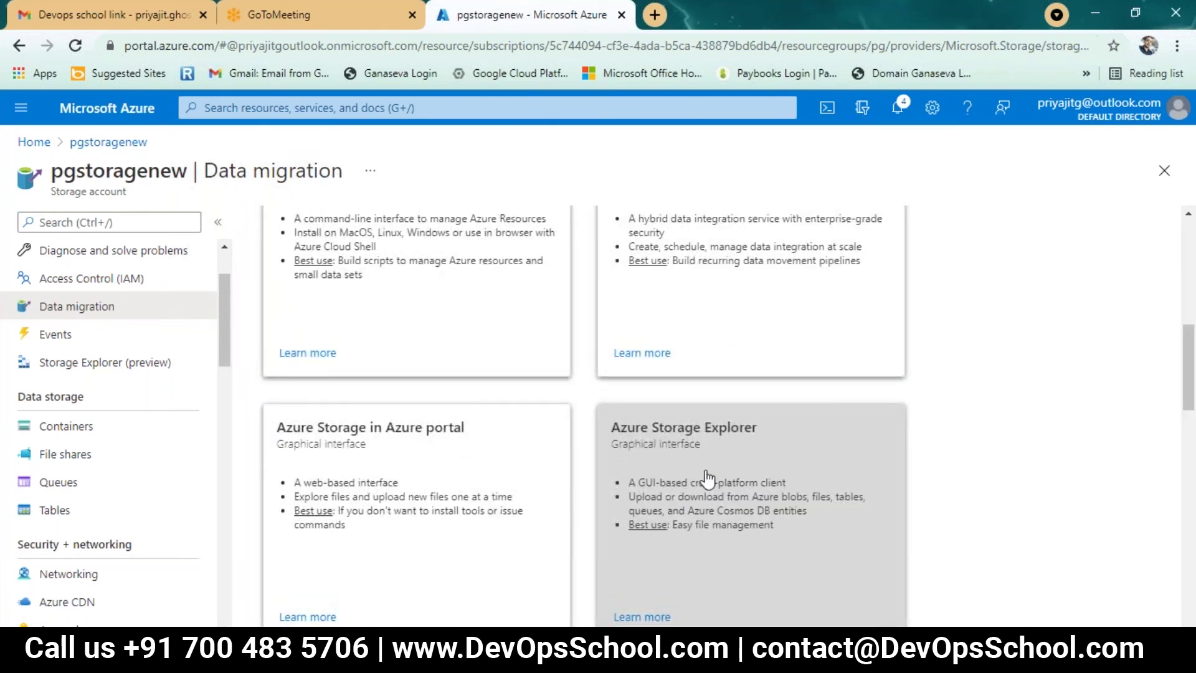
scroll(430, 397, "down", 3)
scroll(408, 461, "down", 2)
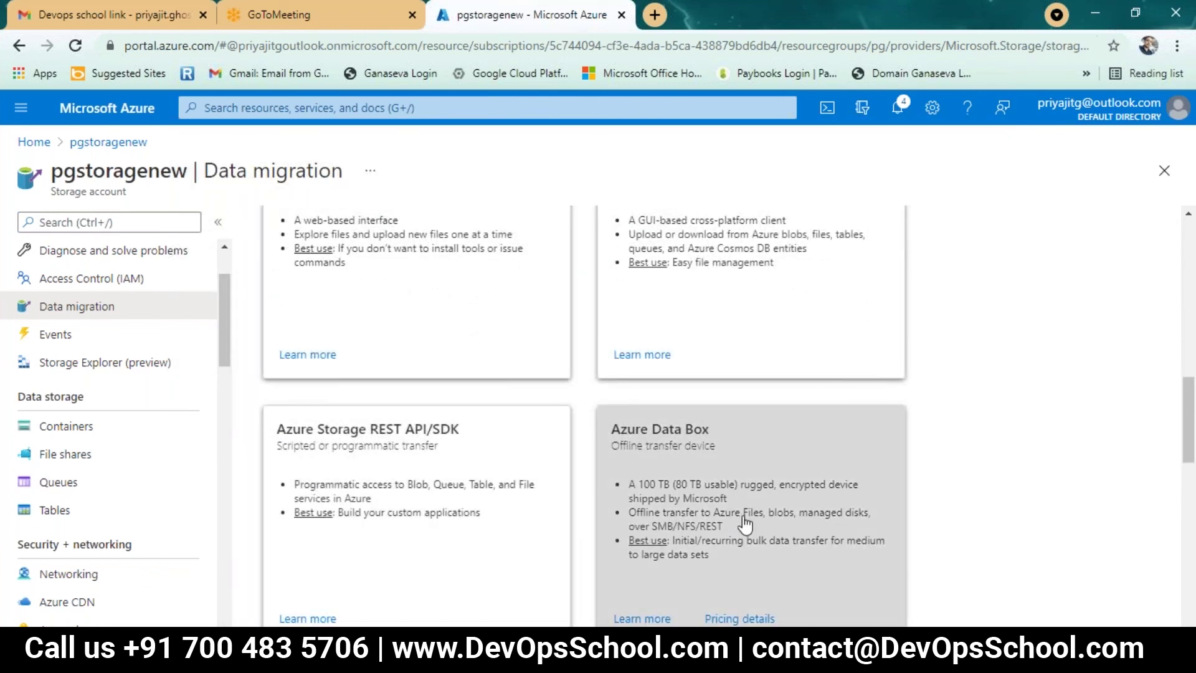
scroll(723, 527, "down", 3)
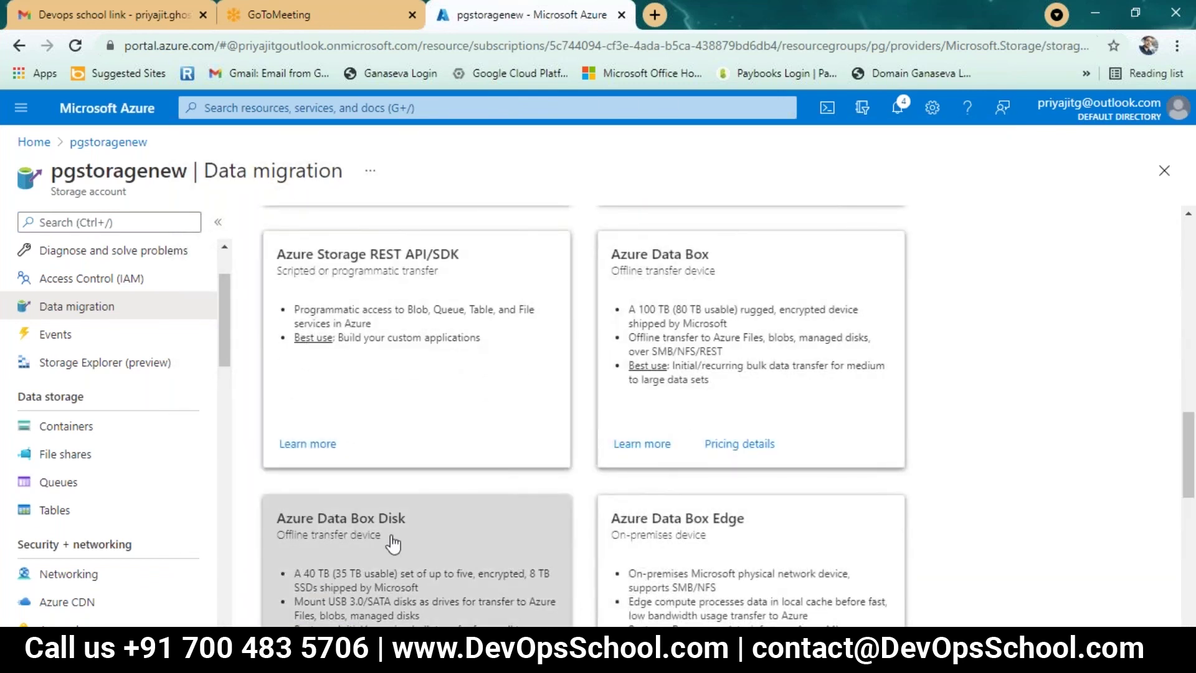
scroll(398, 548, "down", 5)
scroll(393, 539, "down", 3)
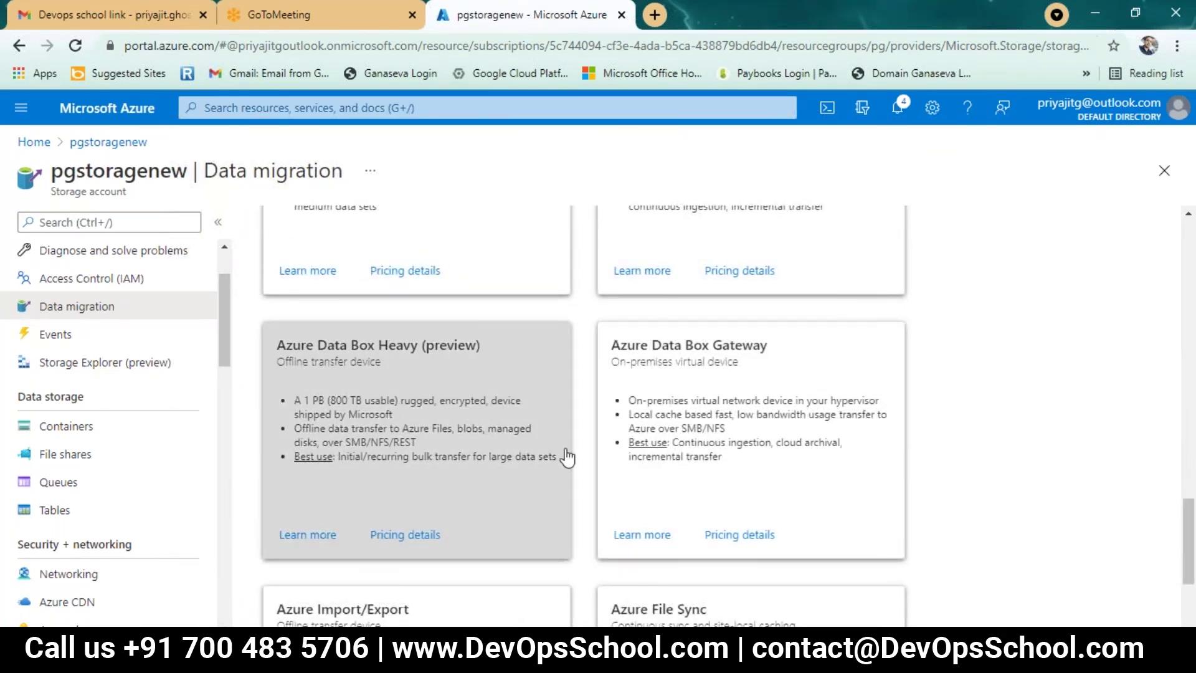
scroll(453, 517, "down", 3)
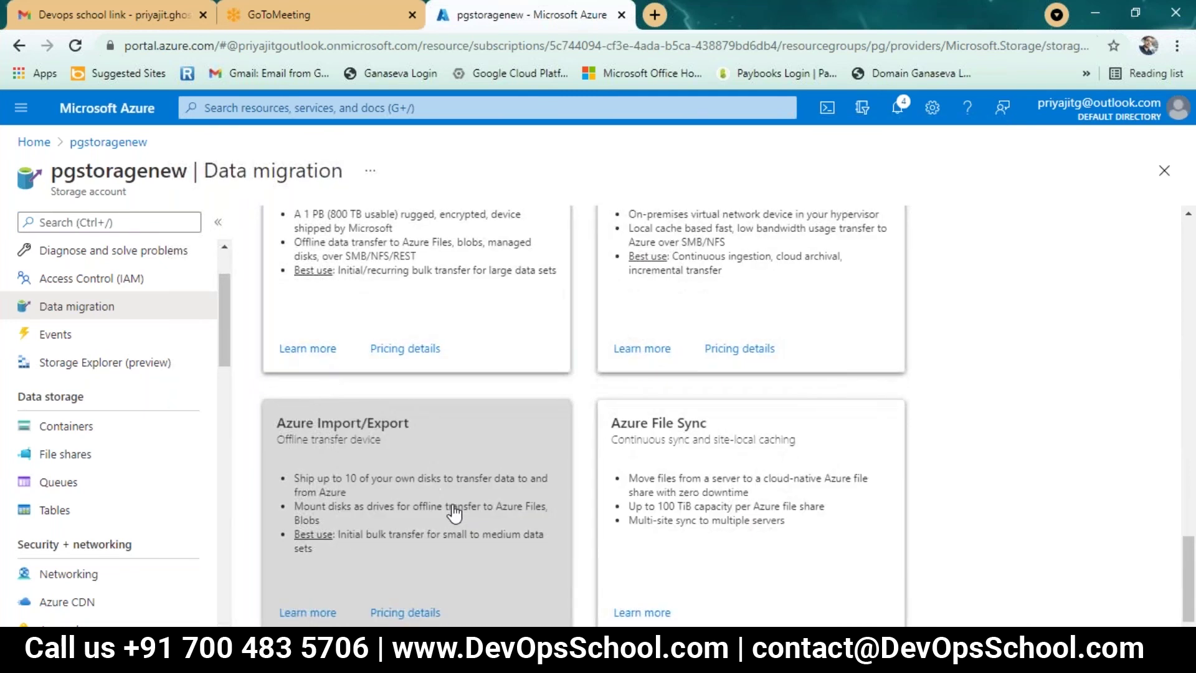
scroll(454, 514, "up", 10)
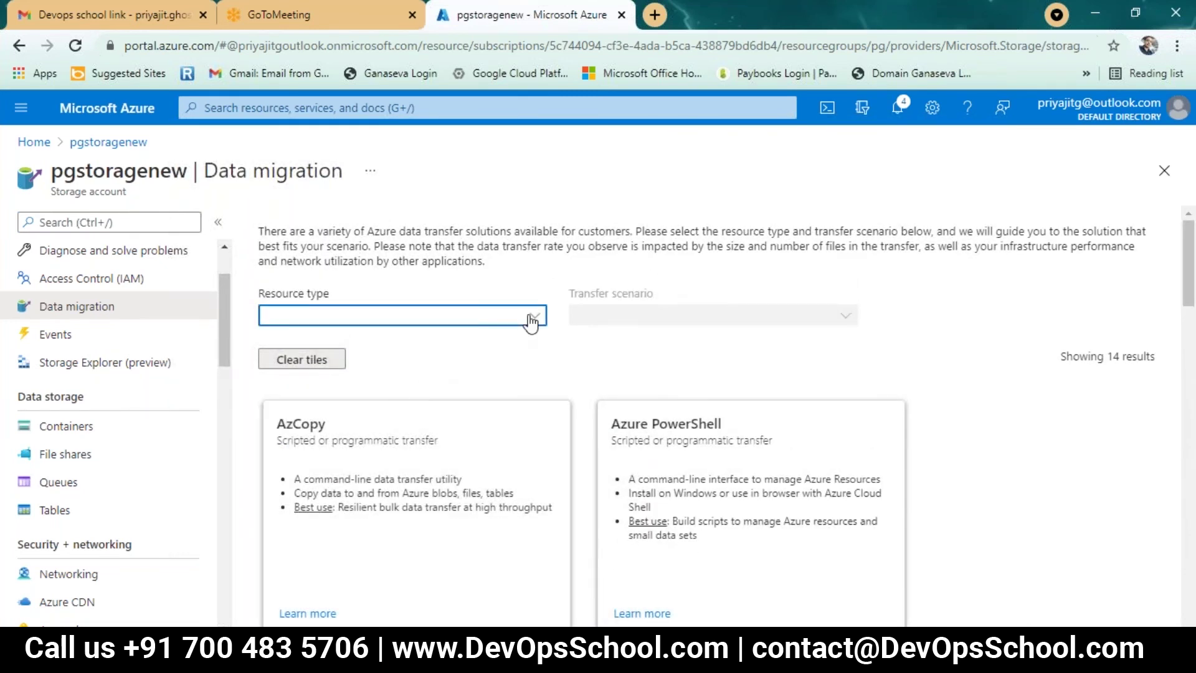
left_click(532, 318)
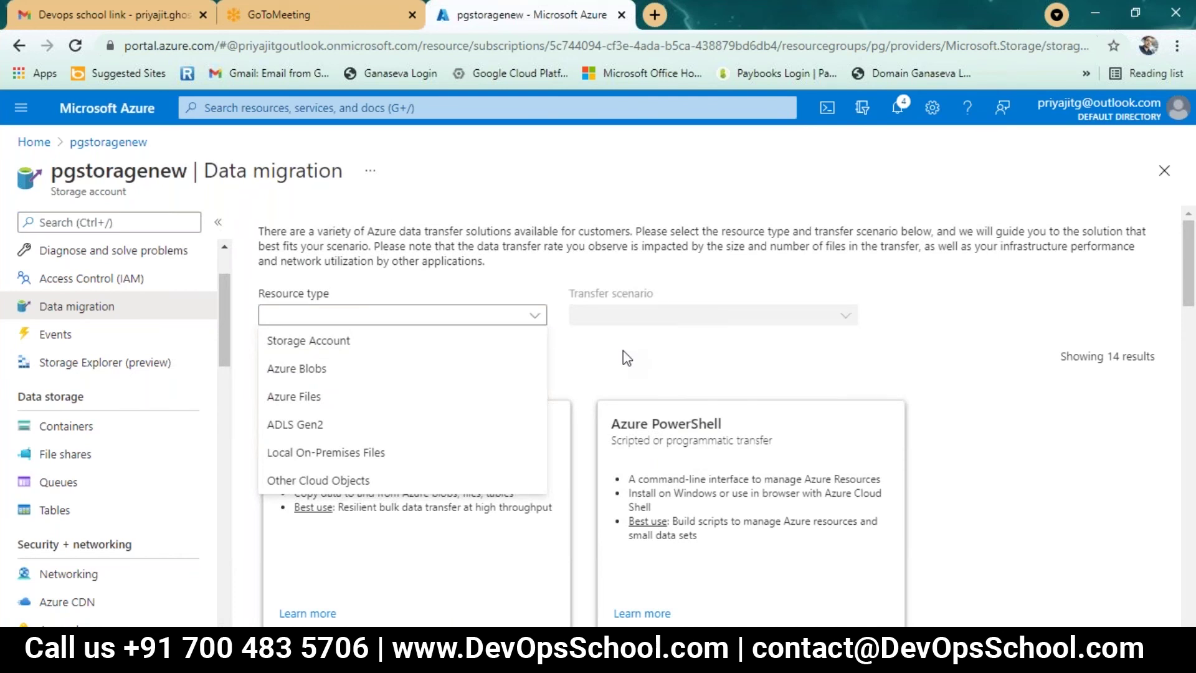
key("Escape")
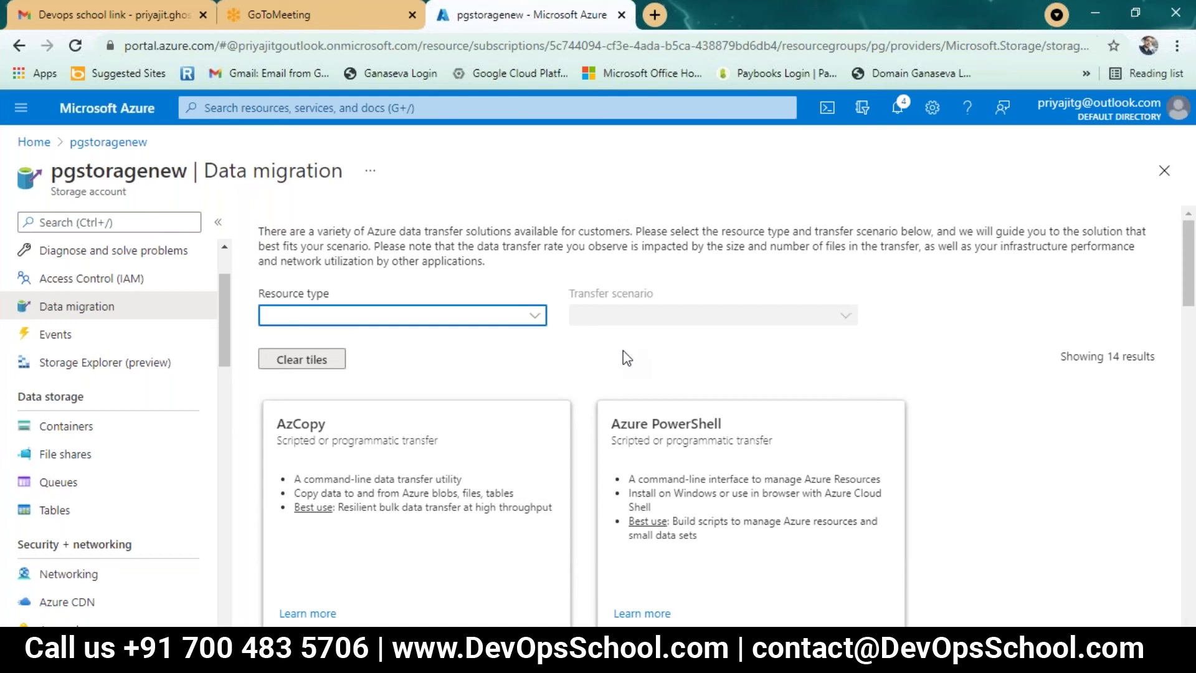
Create a storage table named asu in the pgstoragenew storage account.
left_click(61, 513)
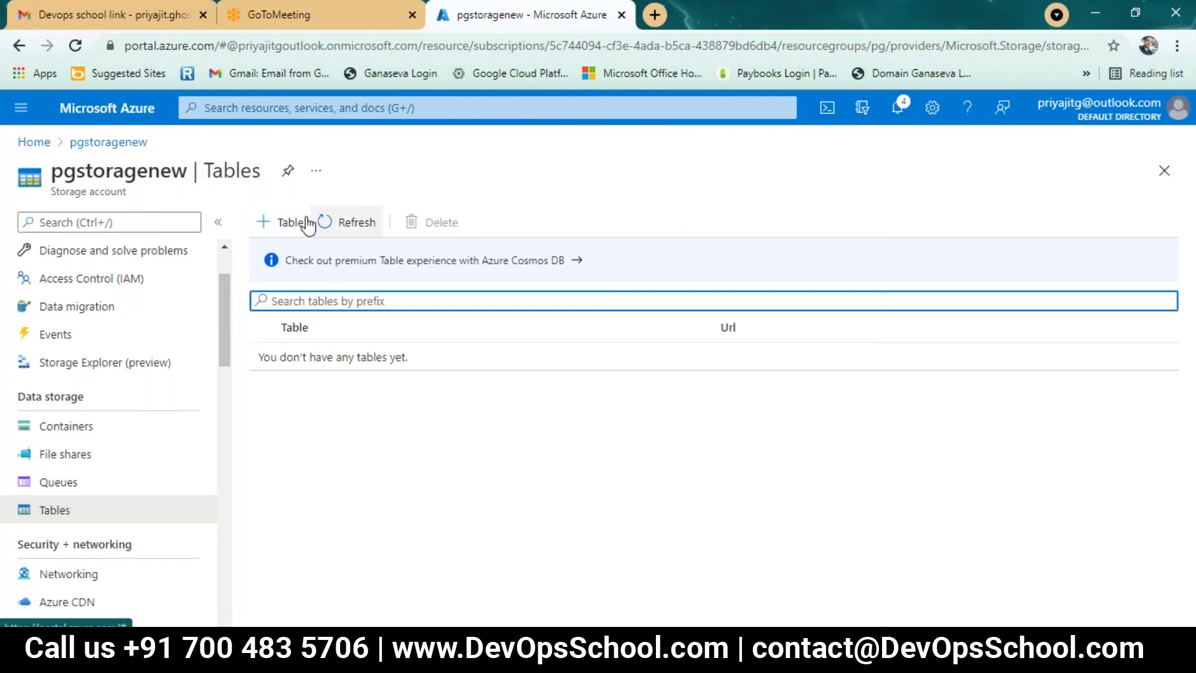
left_click(270, 228)
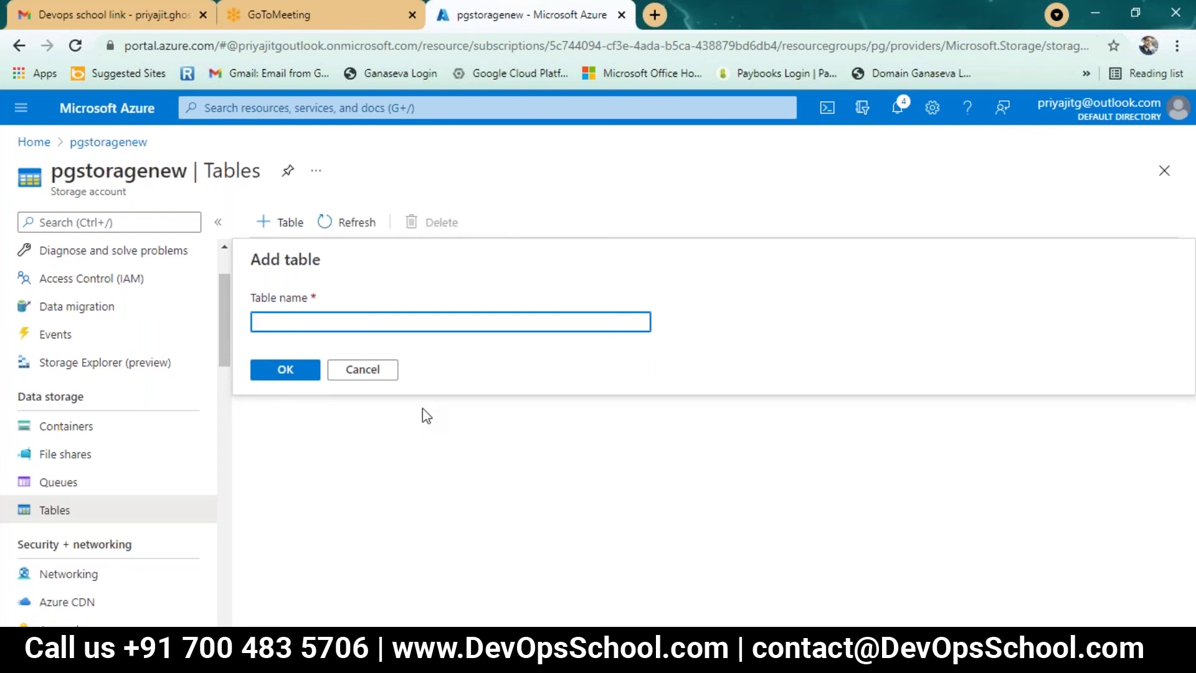
left_click(59, 426)
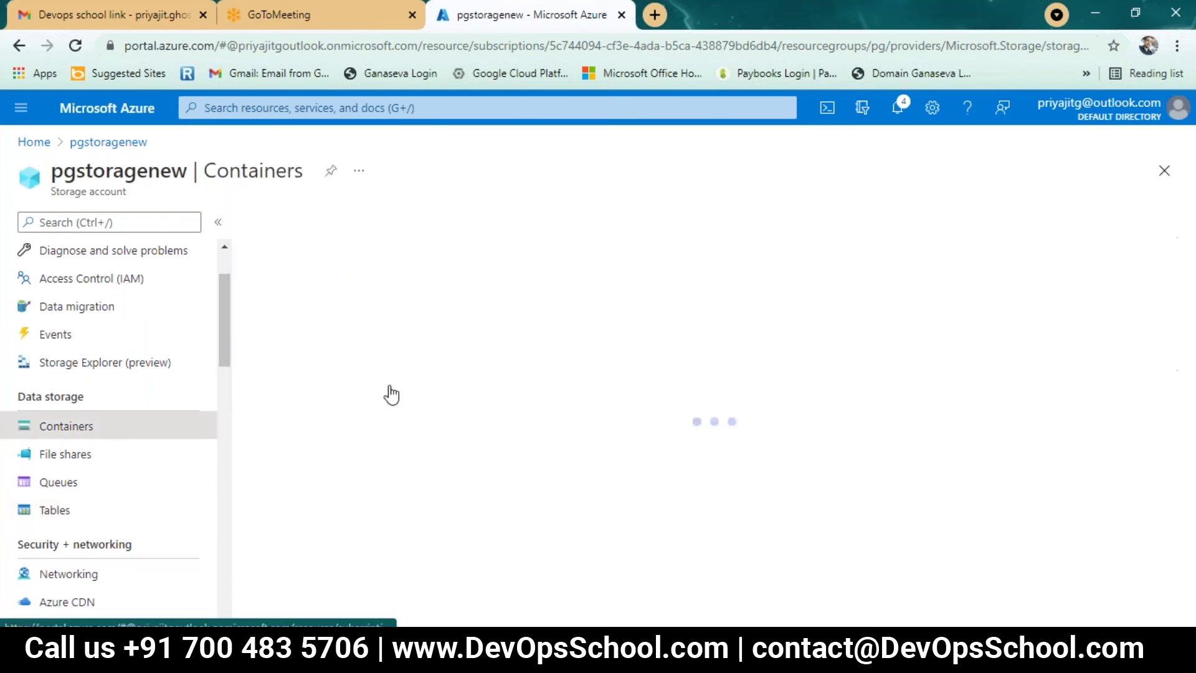
left_click(25, 509)
left_click(282, 222)
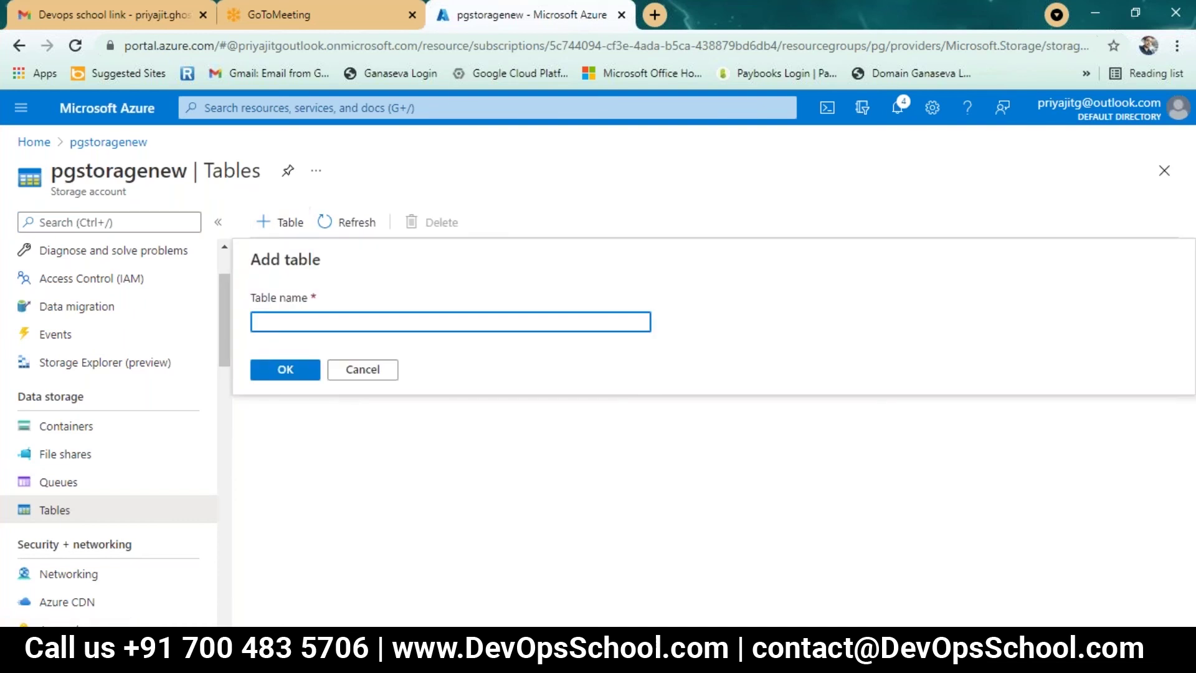
type("sd")
key("BackSpace")
key("BackSpace")
type("asu")
left_click(315, 374)
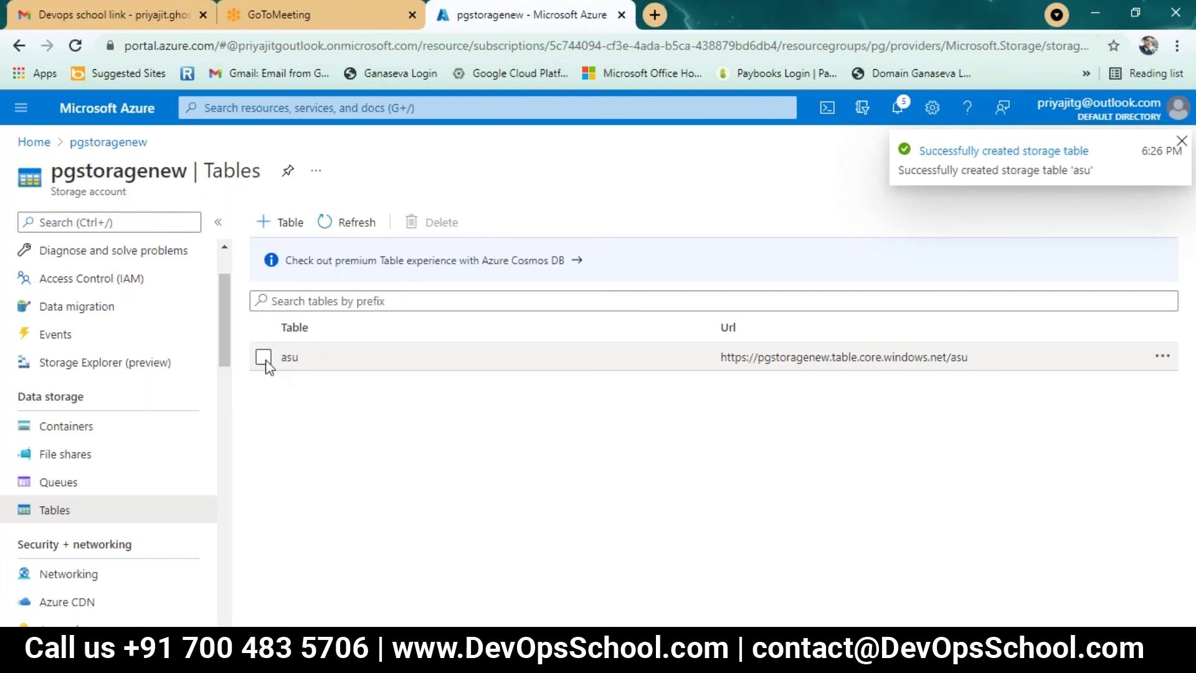
Check the asu table's entry and URL, leave it unselected, and open the pgstoragenew container list.
left_click(798, 357)
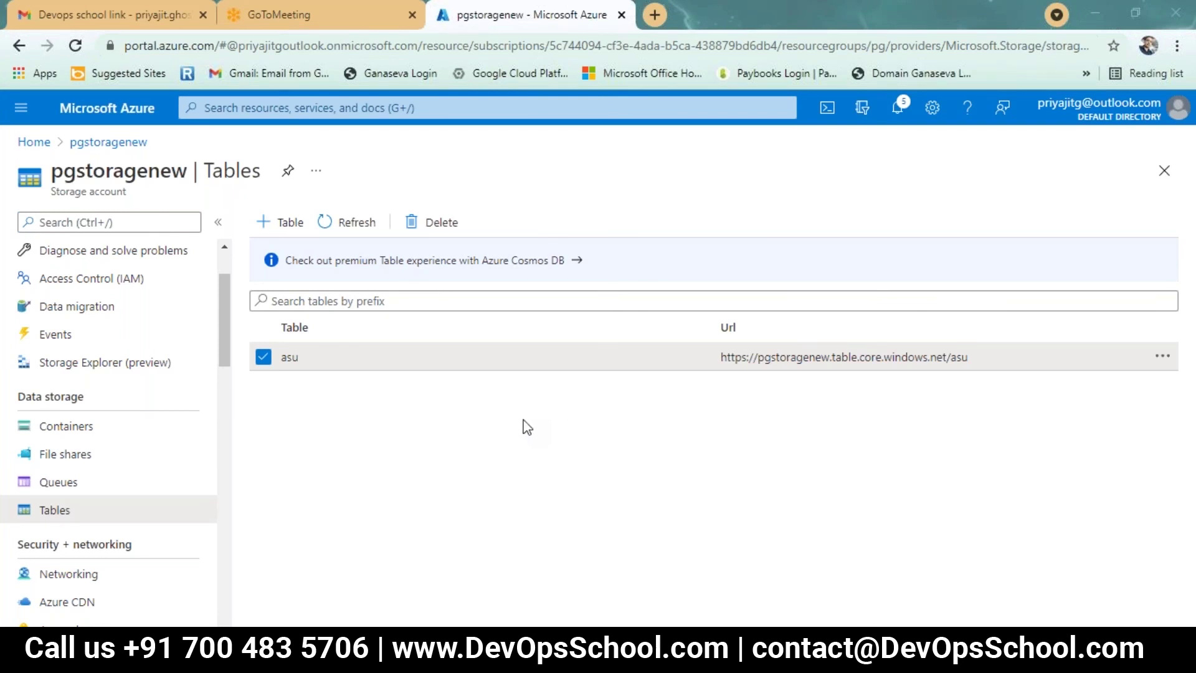
left_click(263, 360)
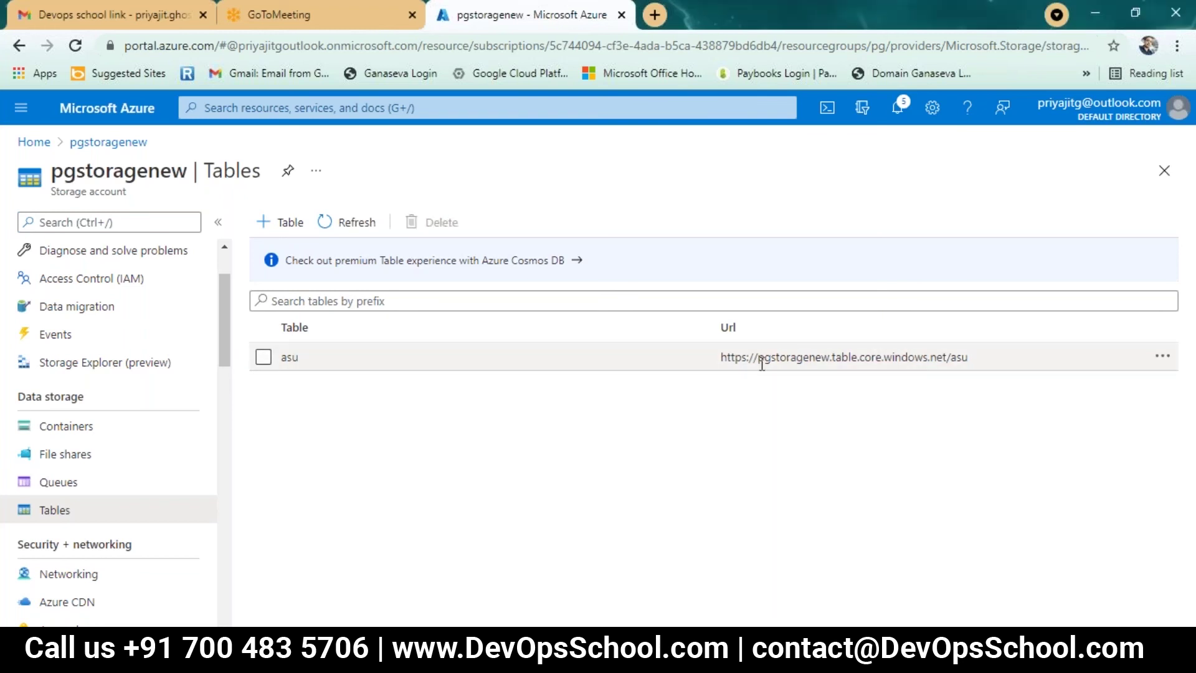
left_click(259, 361)
left_click(259, 361)
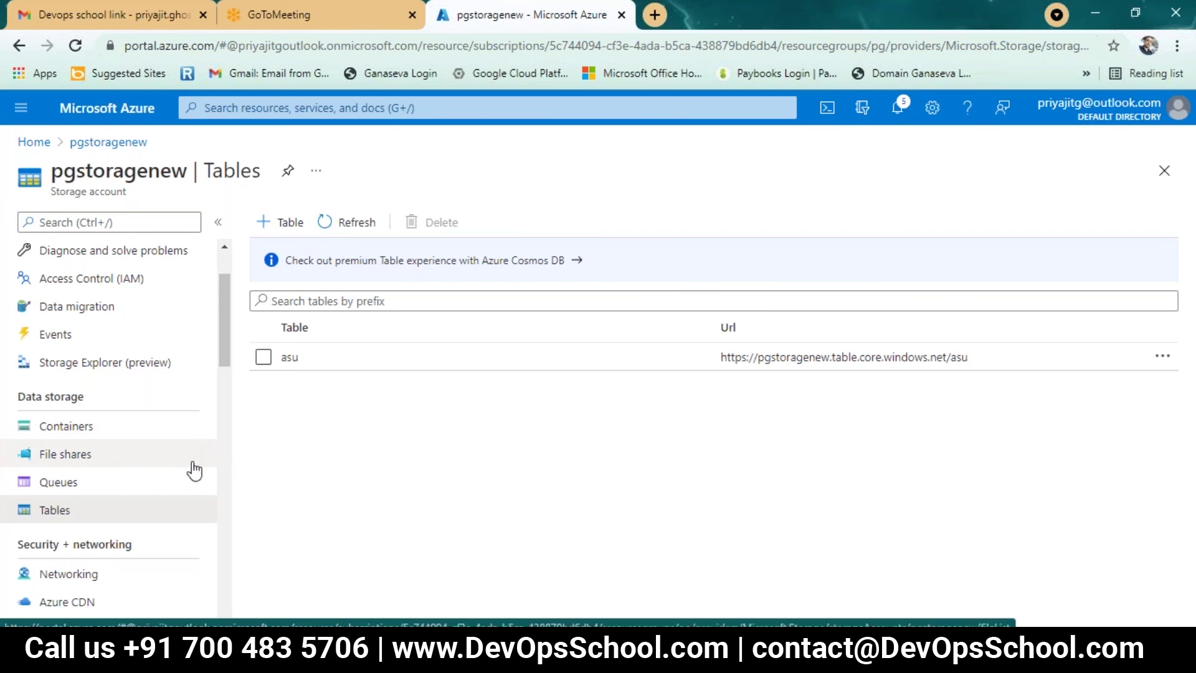
left_click(86, 430)
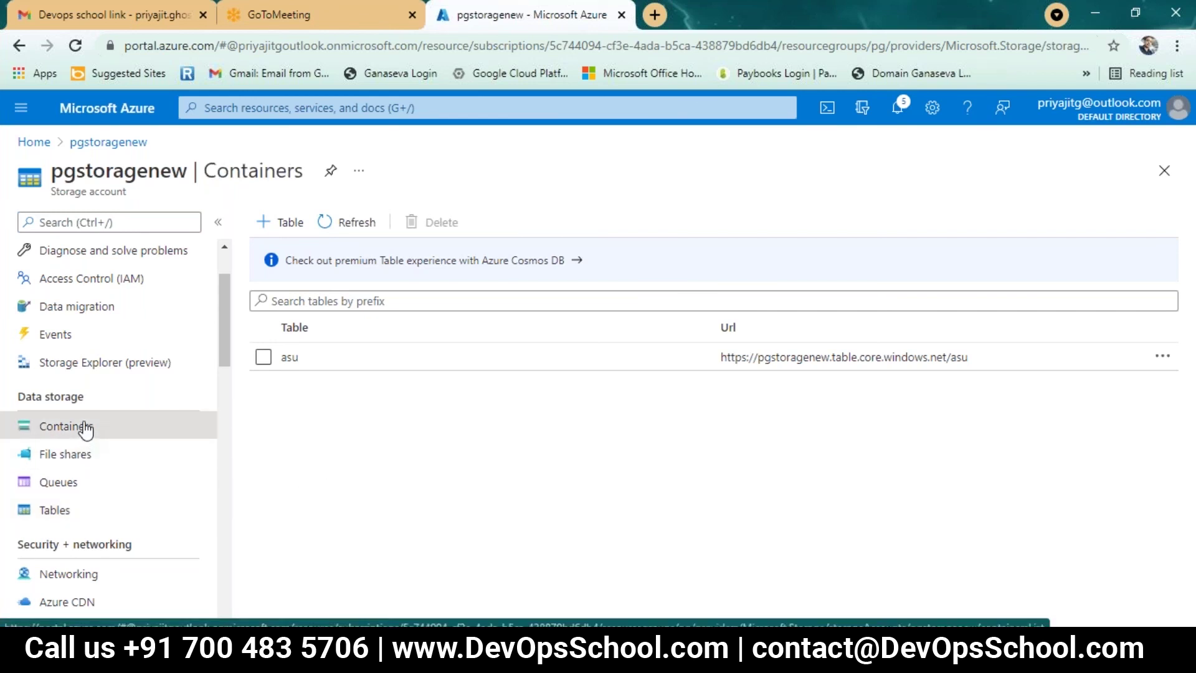
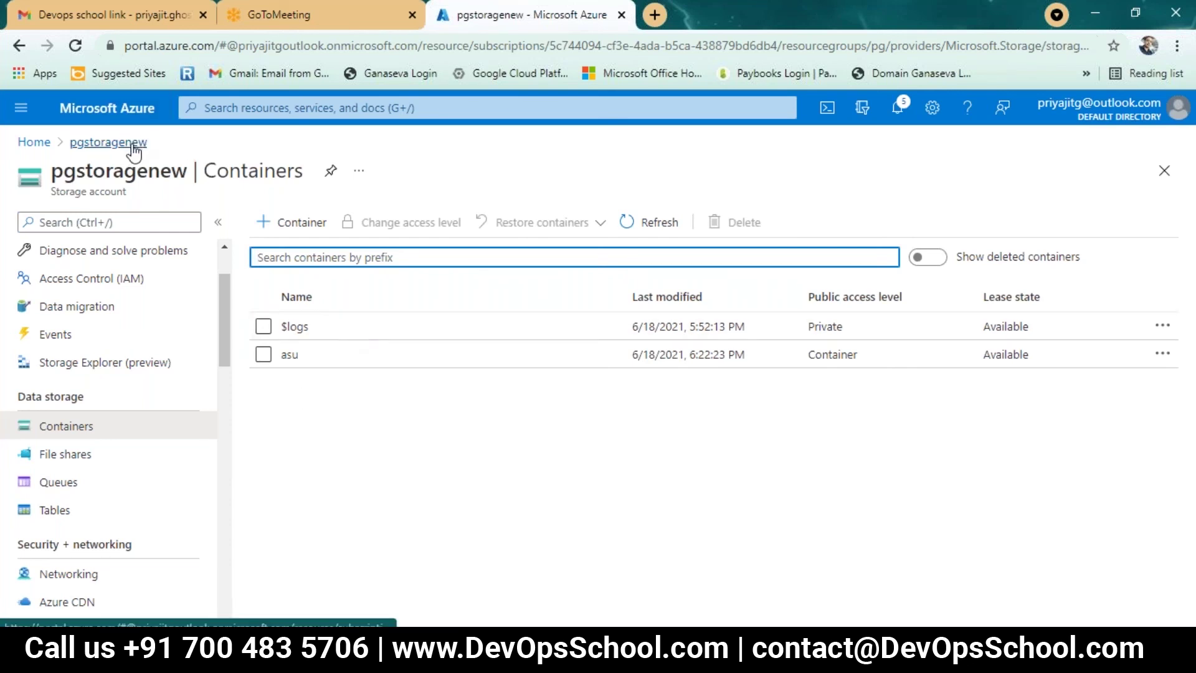
Leave the storage account for the portal home, search for sql, and open the SQL databases service.
left_click(86, 148)
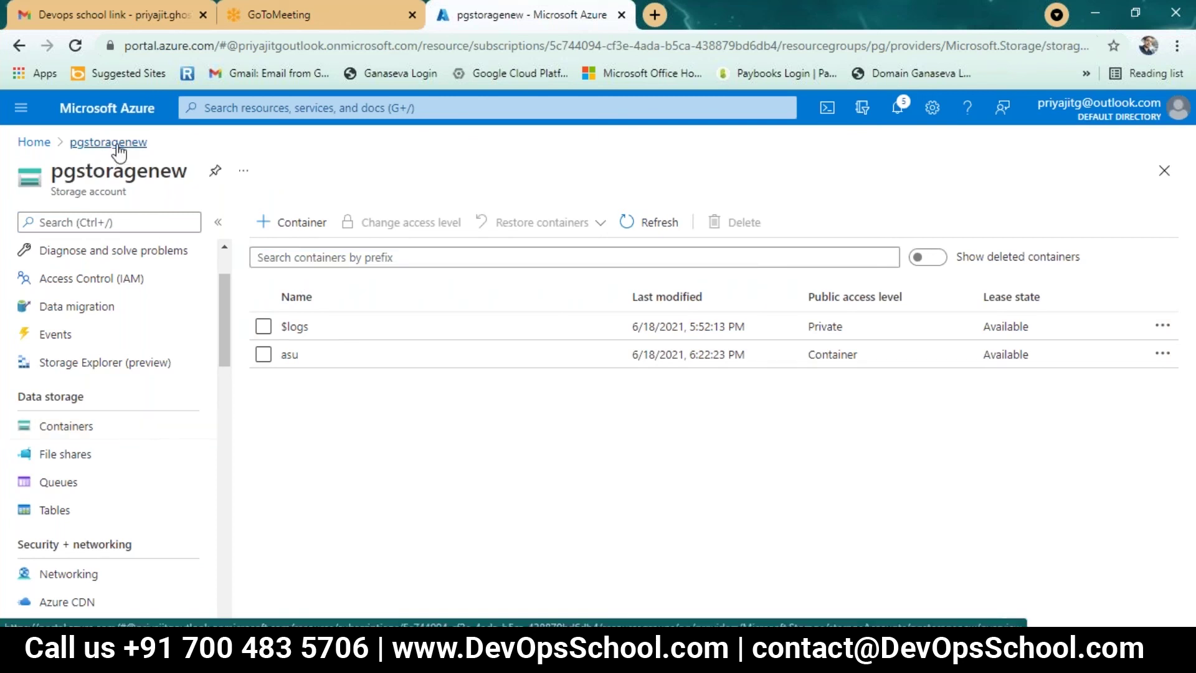
left_click(38, 143)
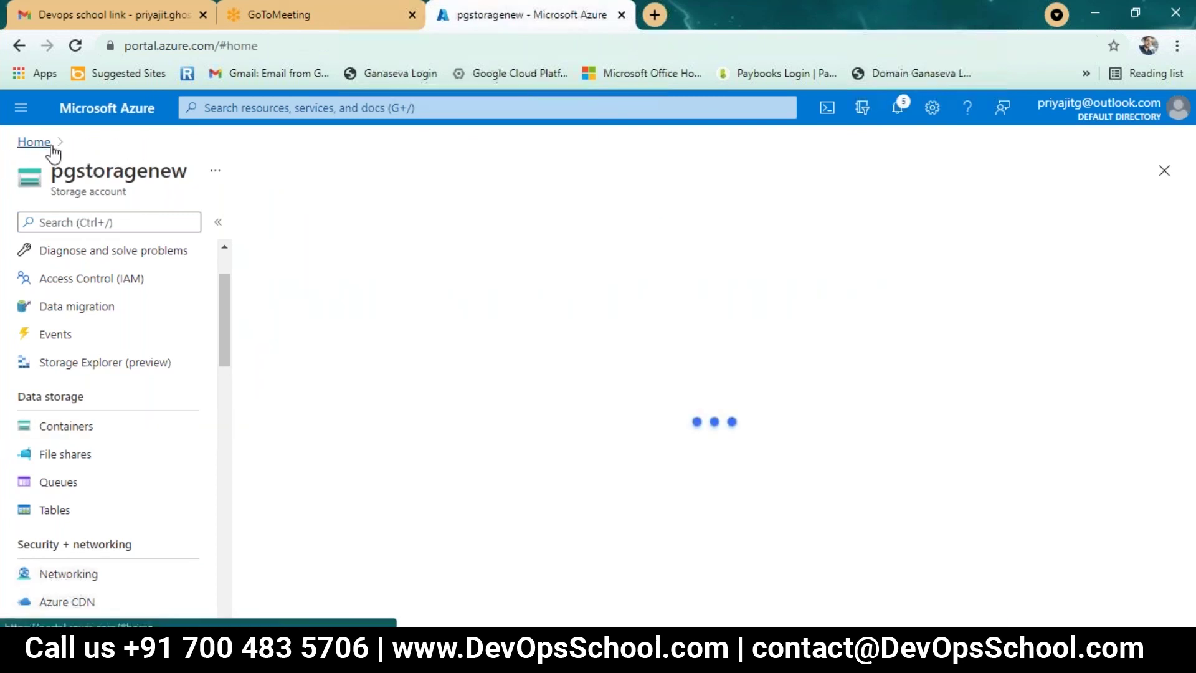
left_click(289, 108)
type("sql")
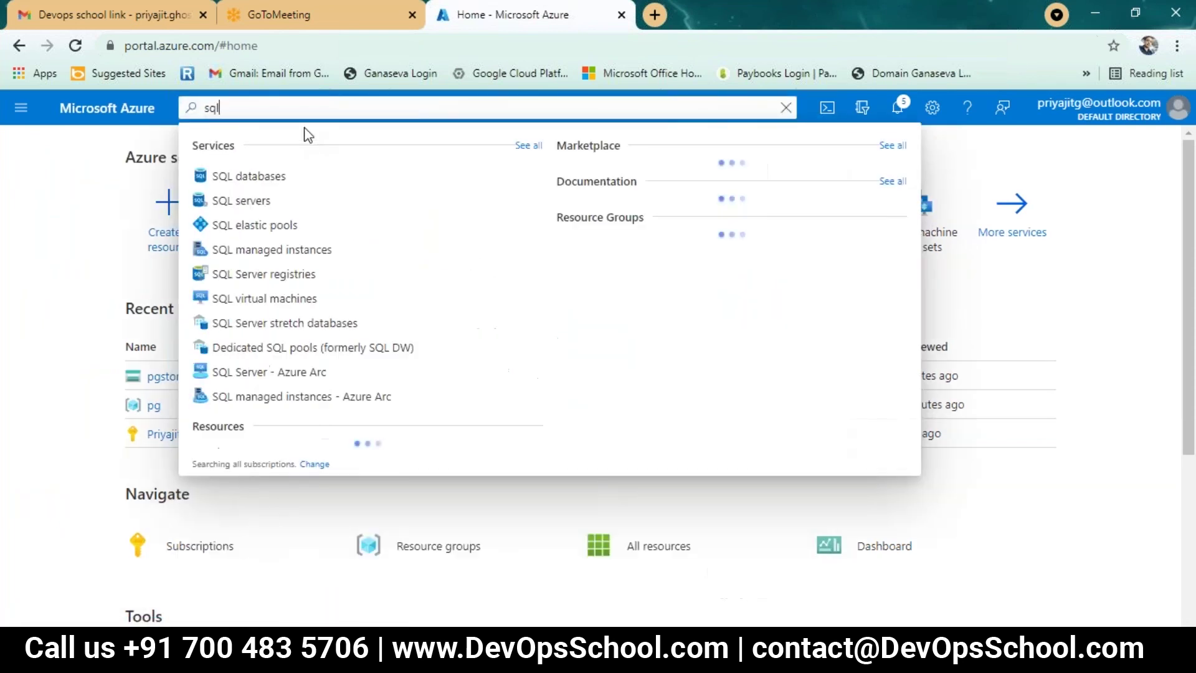
left_click(260, 176)
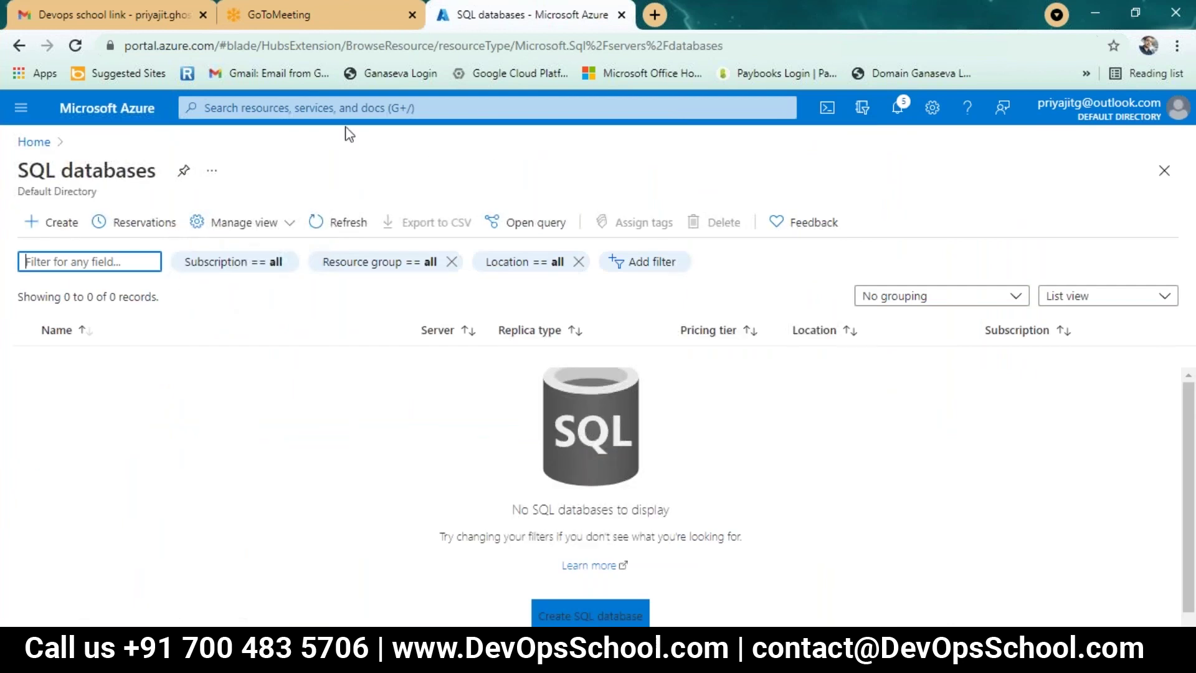
Open the creation form for a SQL managed instance, review its basic settings, and return to the portal home without creating one.
left_click(297, 106)
type("sql")
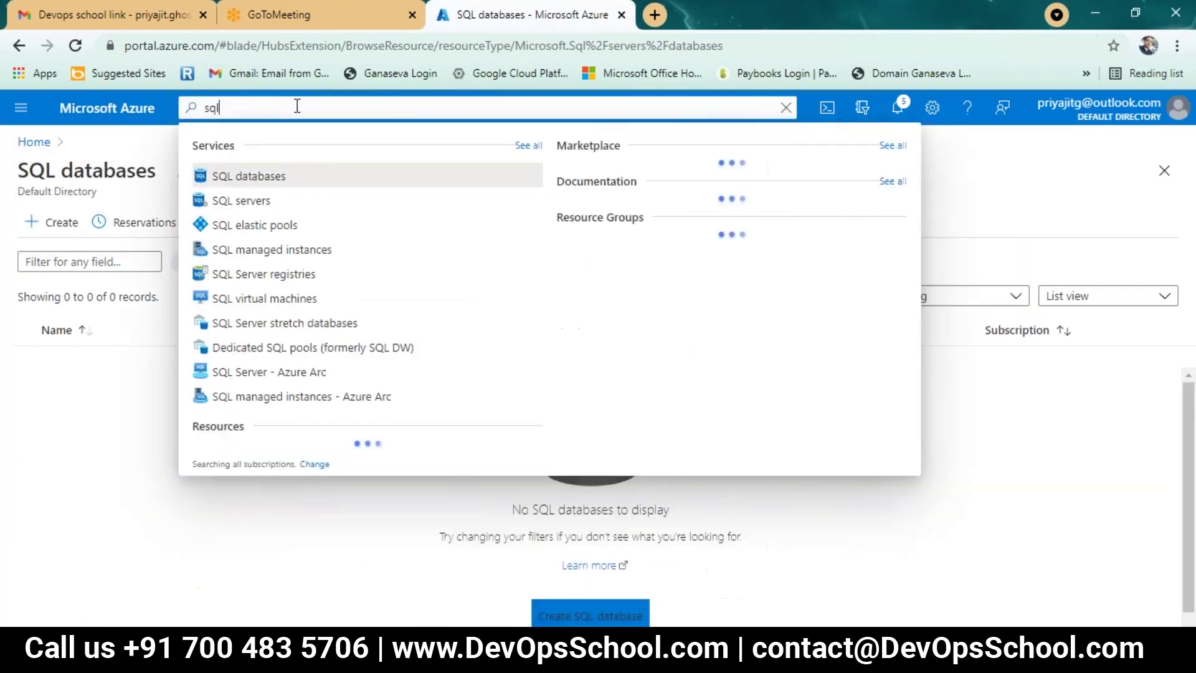
left_click(341, 248)
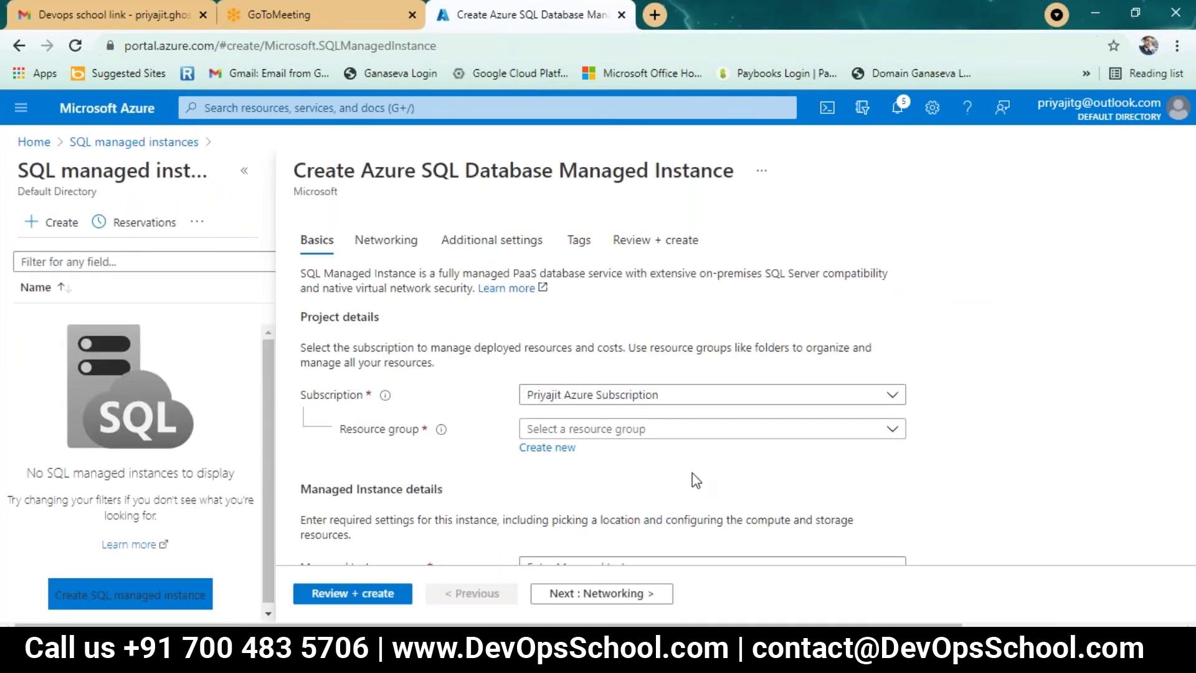
scroll(689, 467, "down", 3)
scroll(667, 459, "up", 3)
scroll(533, 414, "down", 3)
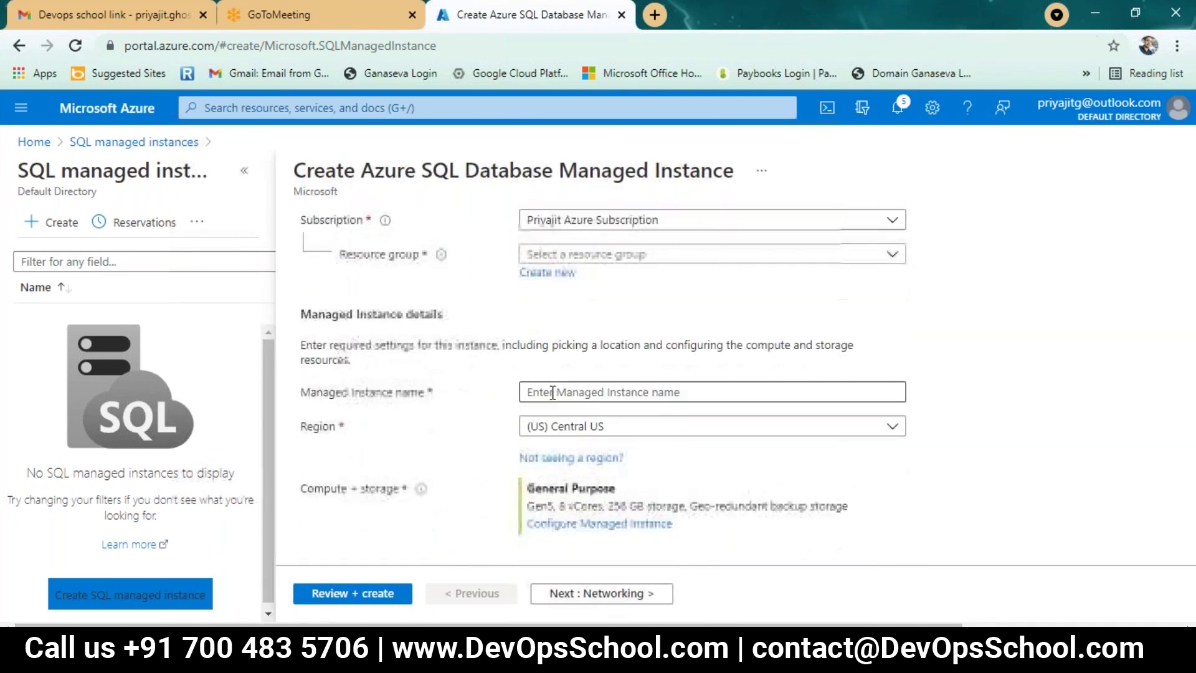
scroll(648, 460, "down", 2)
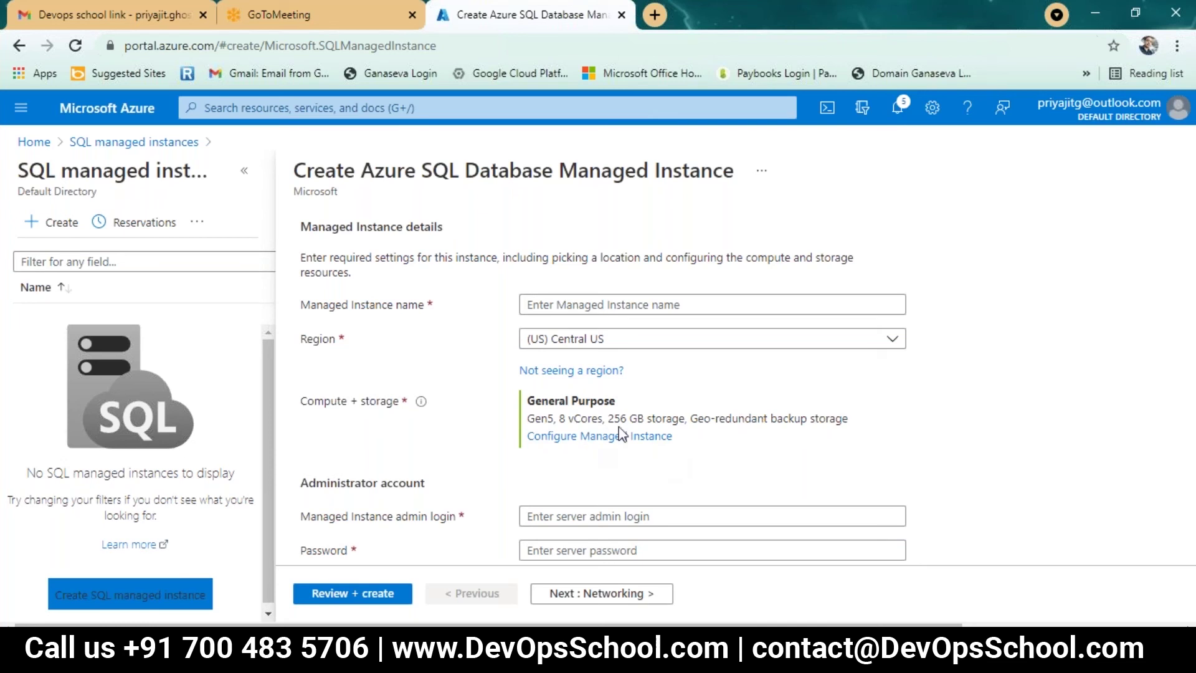
mouse_move(413, 409)
left_click(133, 143)
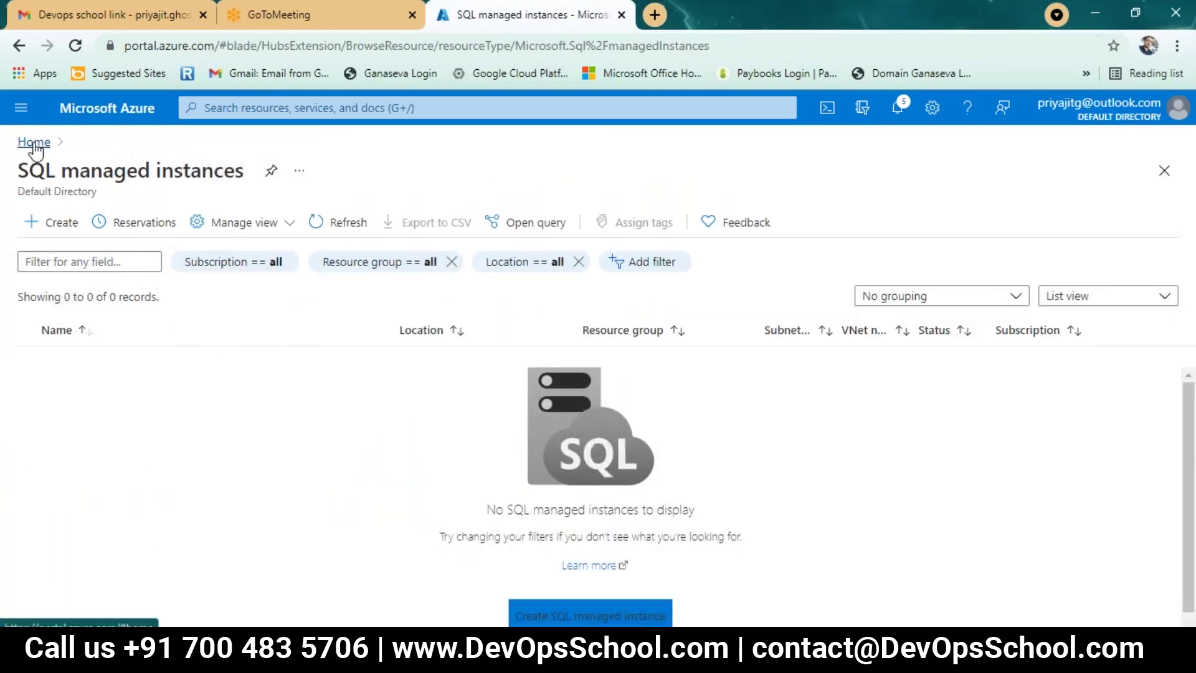
left_click(35, 143)
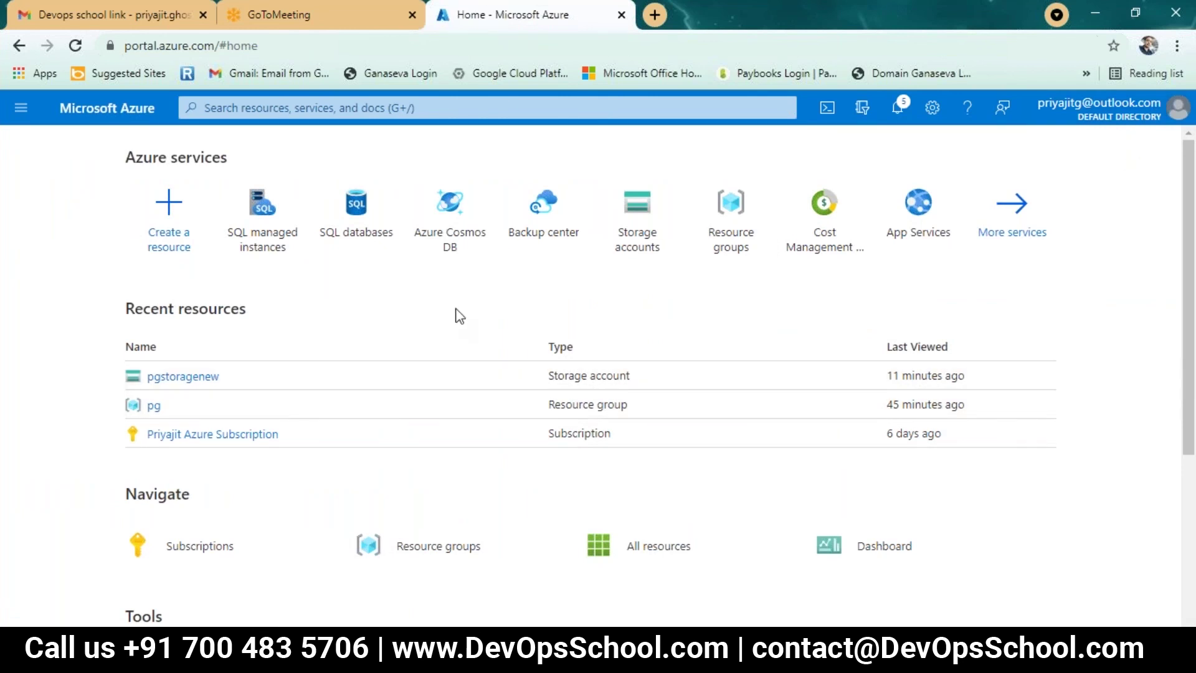
Reopen the pgstoragenew storage account and review its essentials and its blob, security and networking properties.
left_click(199, 380)
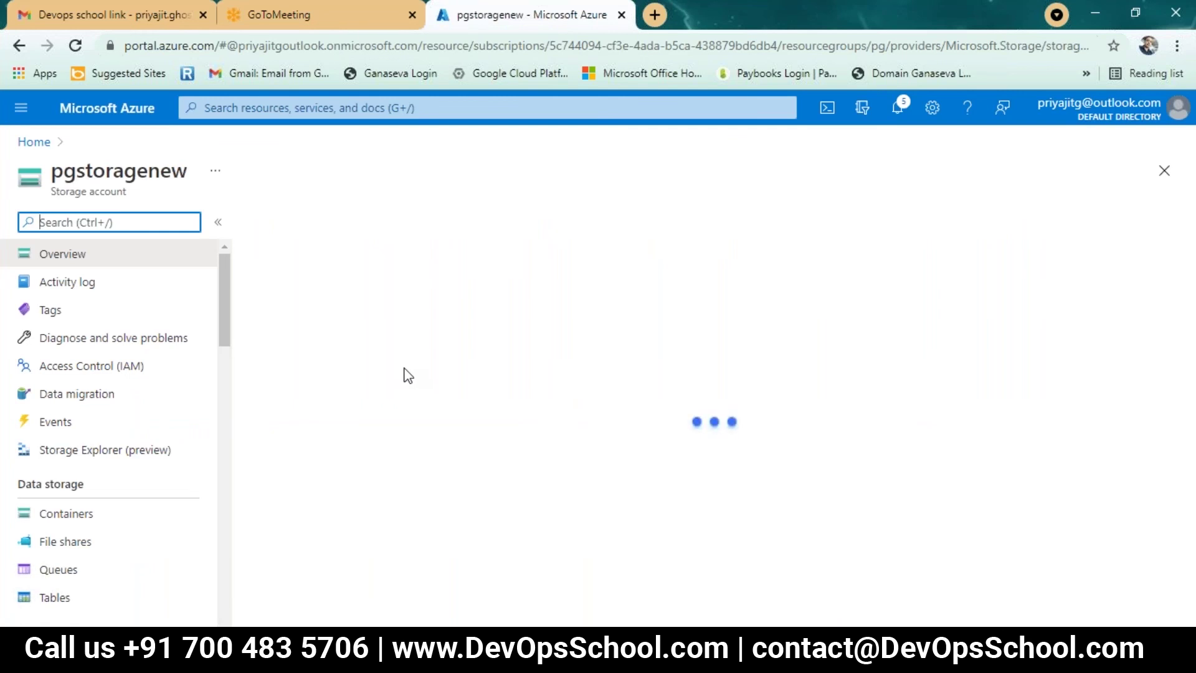
scroll(381, 483, "down", 5)
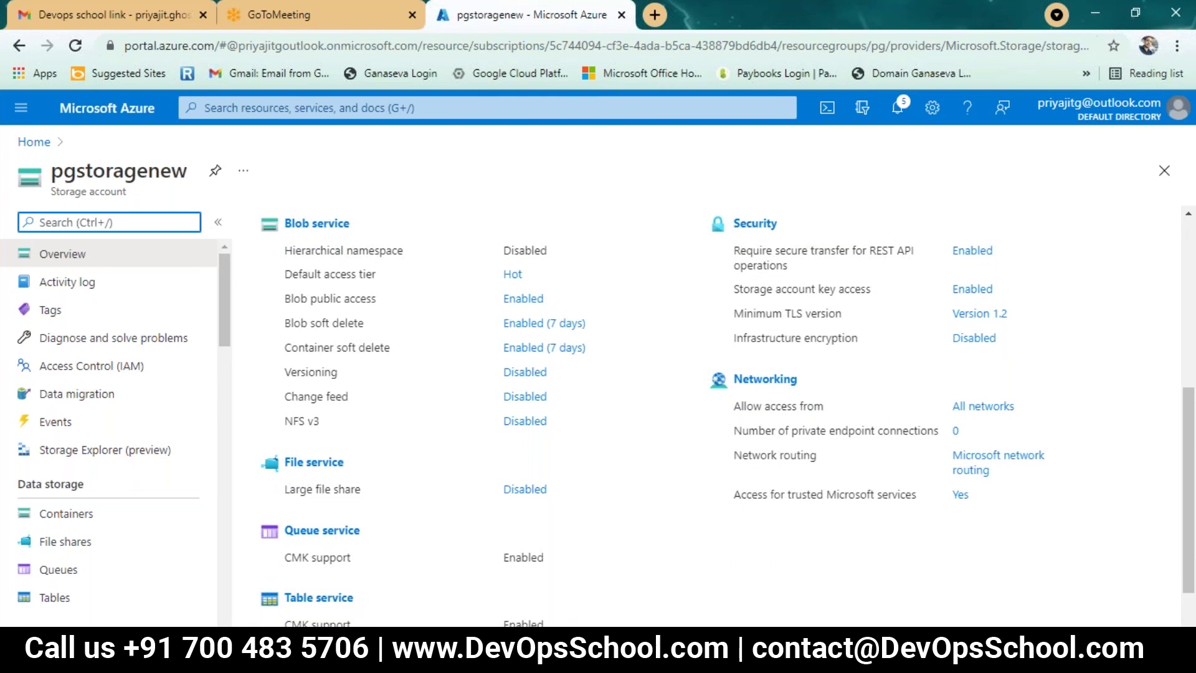
scroll(492, 442, "up", 5)
scroll(492, 443, "down", 4)
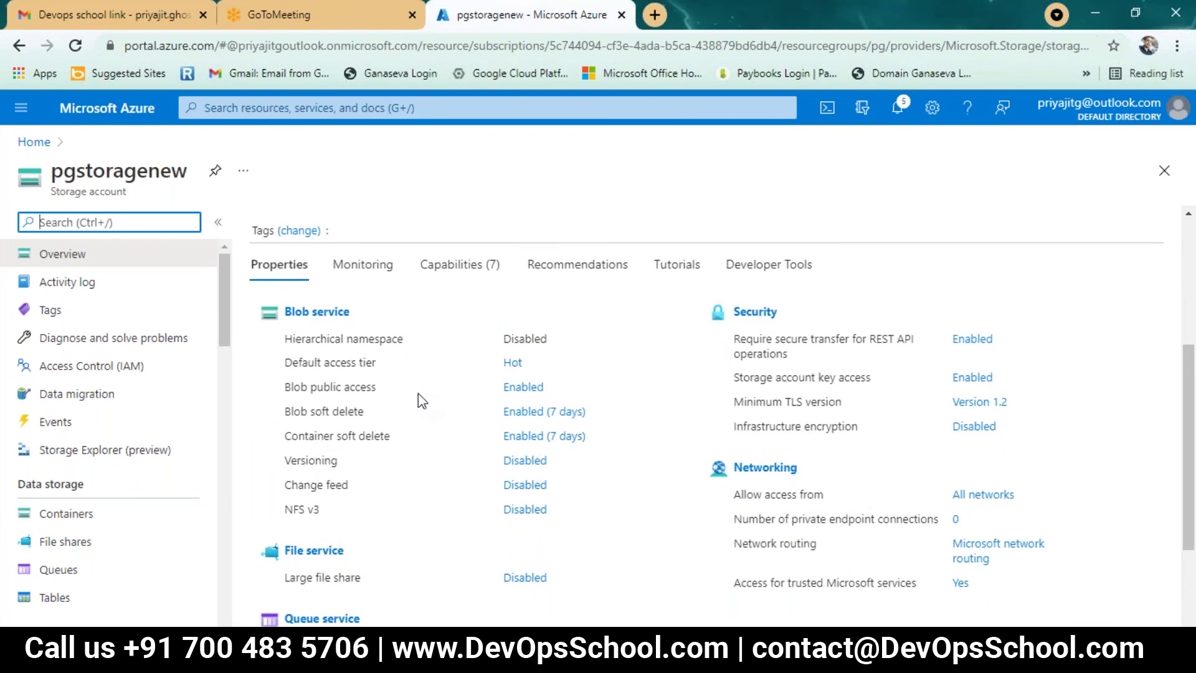
scroll(418, 394, "up", 3)
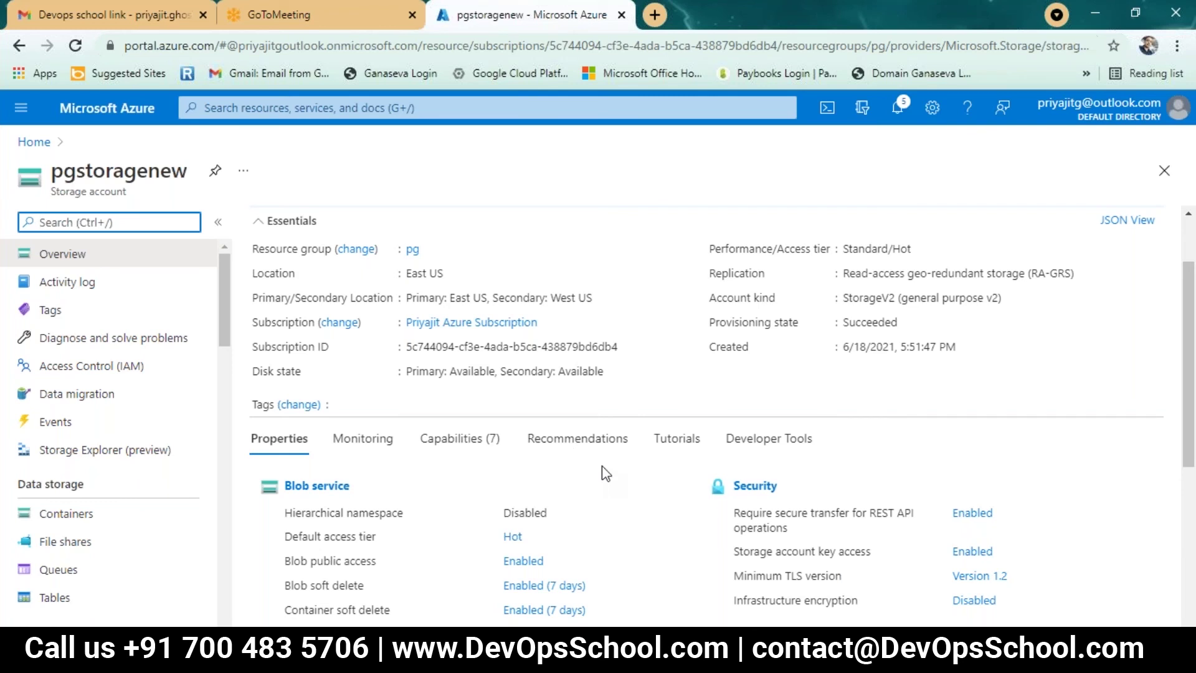
scroll(604, 474, "down", 2)
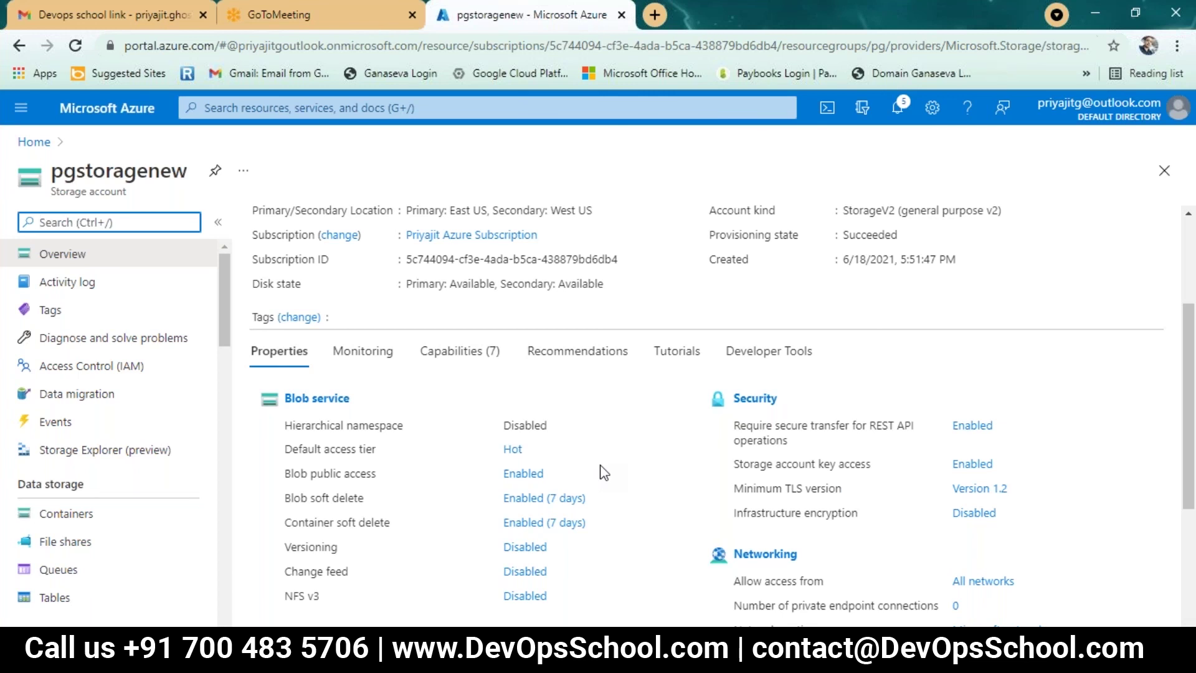
Return to the portal home, switch to the AZ-204 outline PDF in Edge, and review its storage, functions and web app objectives.
scroll(603, 472, "up", 3)
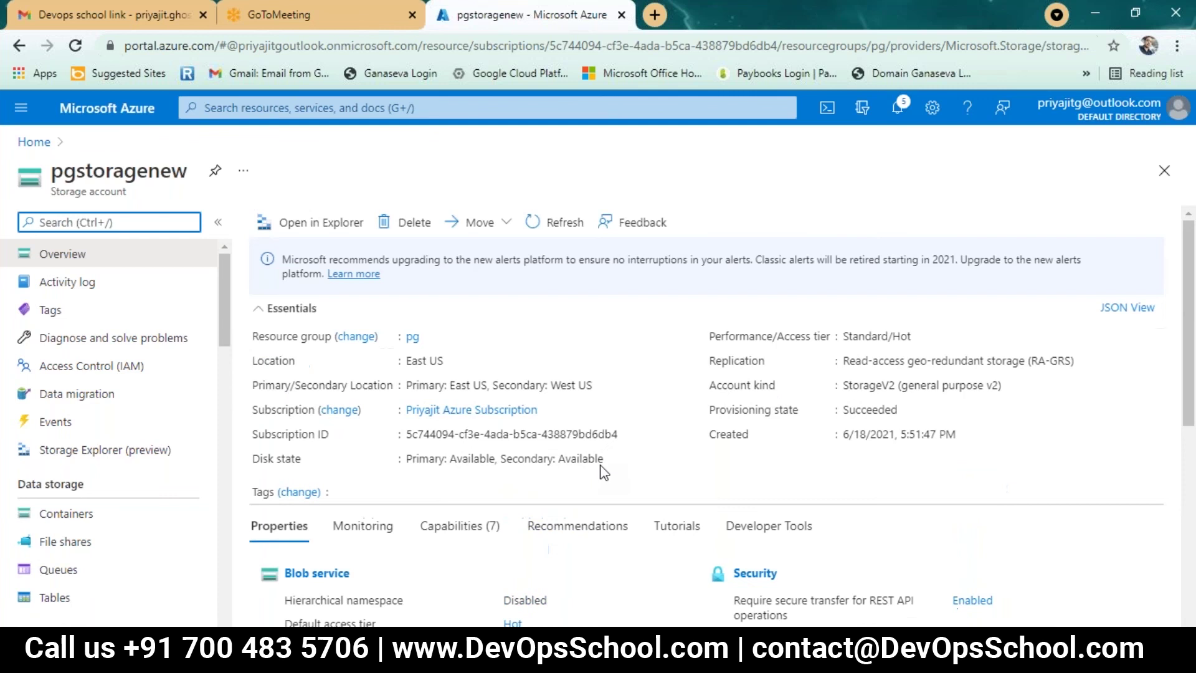
left_click(33, 142)
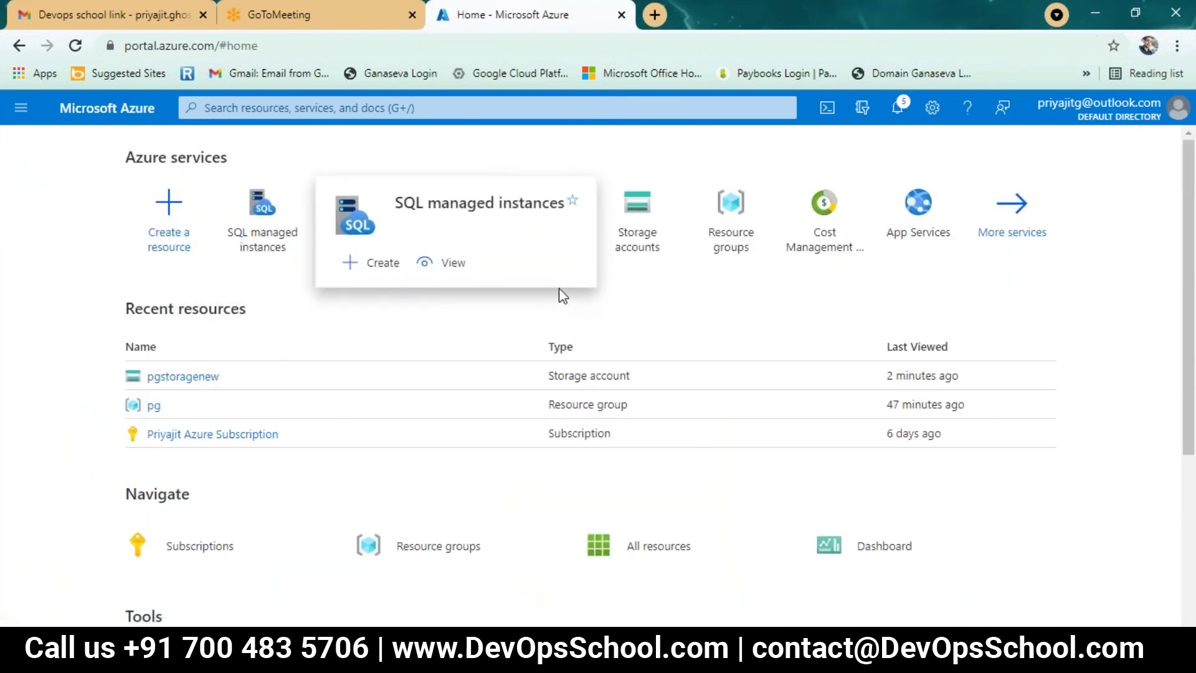
scroll(829, 308, "down", 1)
scroll(820, 308, "up", 1)
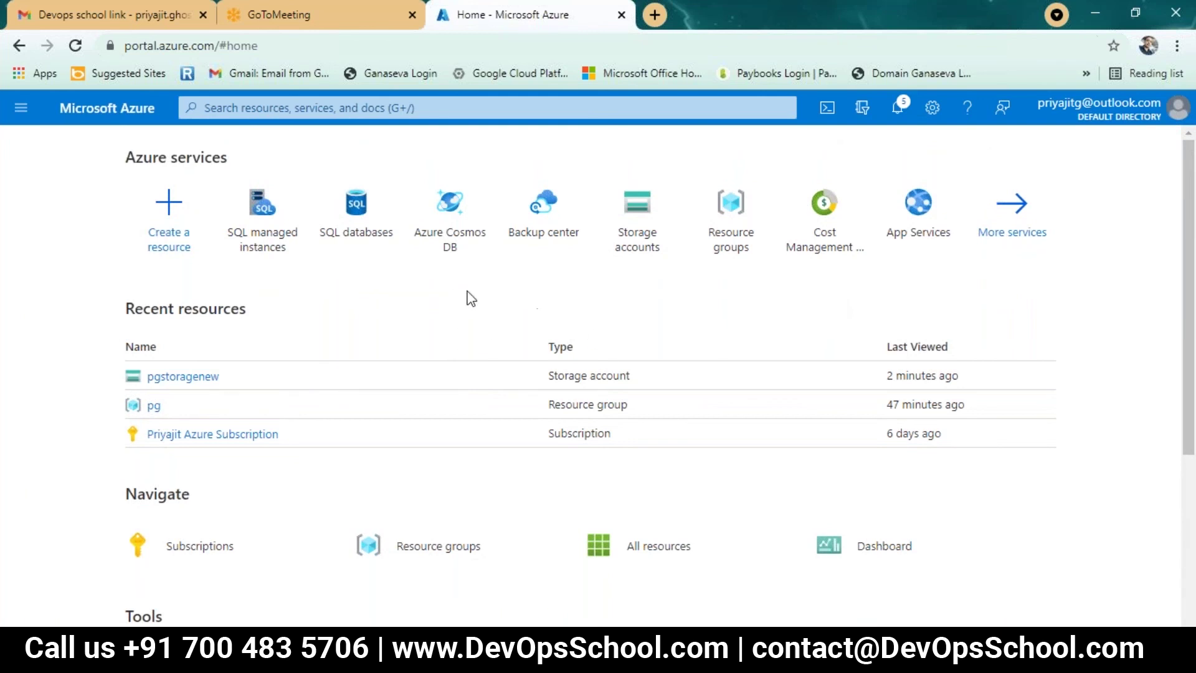
left_click(524, 651)
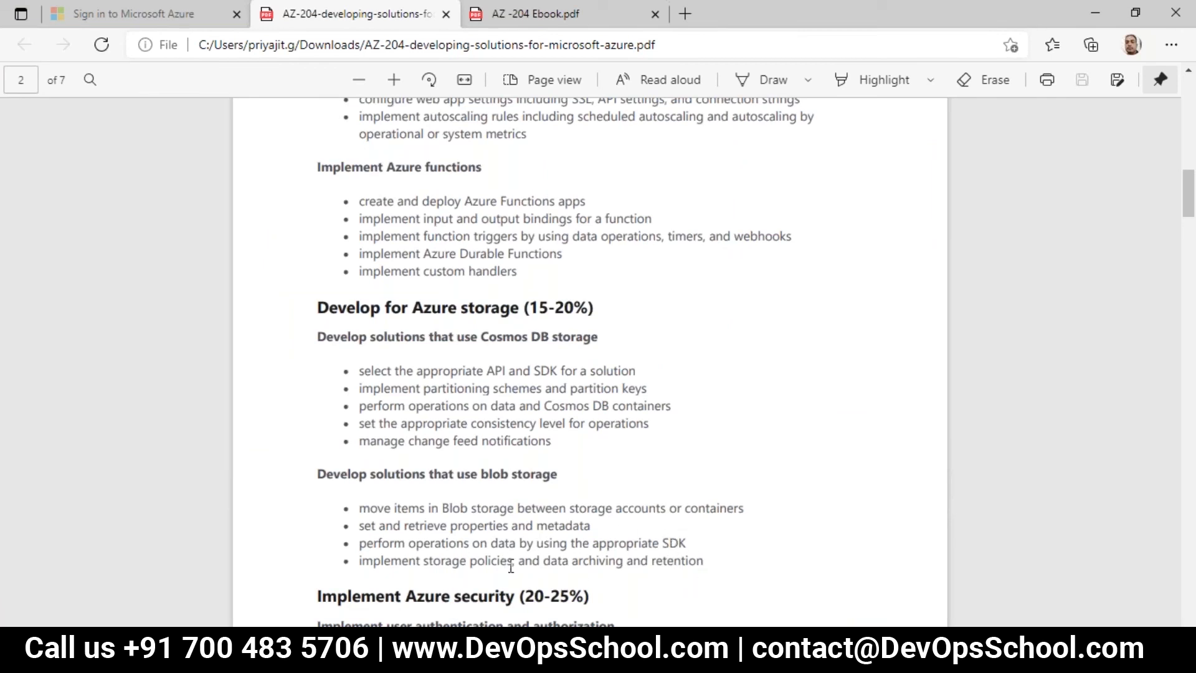
scroll(654, 432, "up", 5)
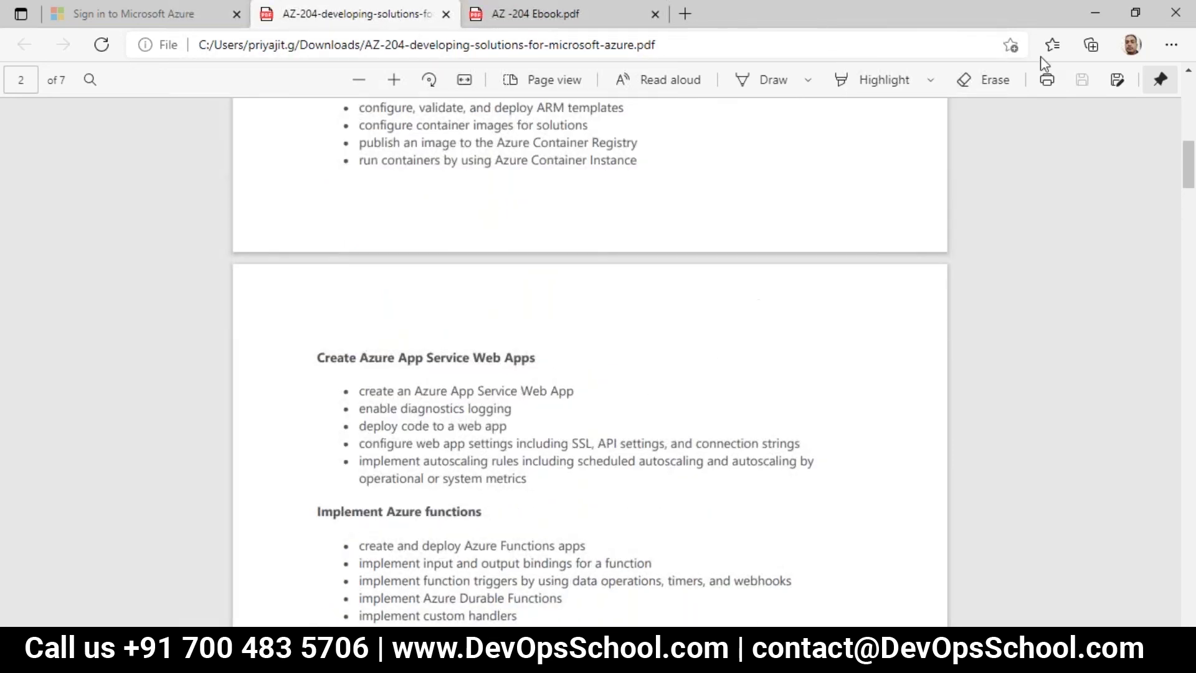
Go back to the Azure portal and open the Access Control (IAM) page of the pgstoragenew storage account.
left_click(1092, 15)
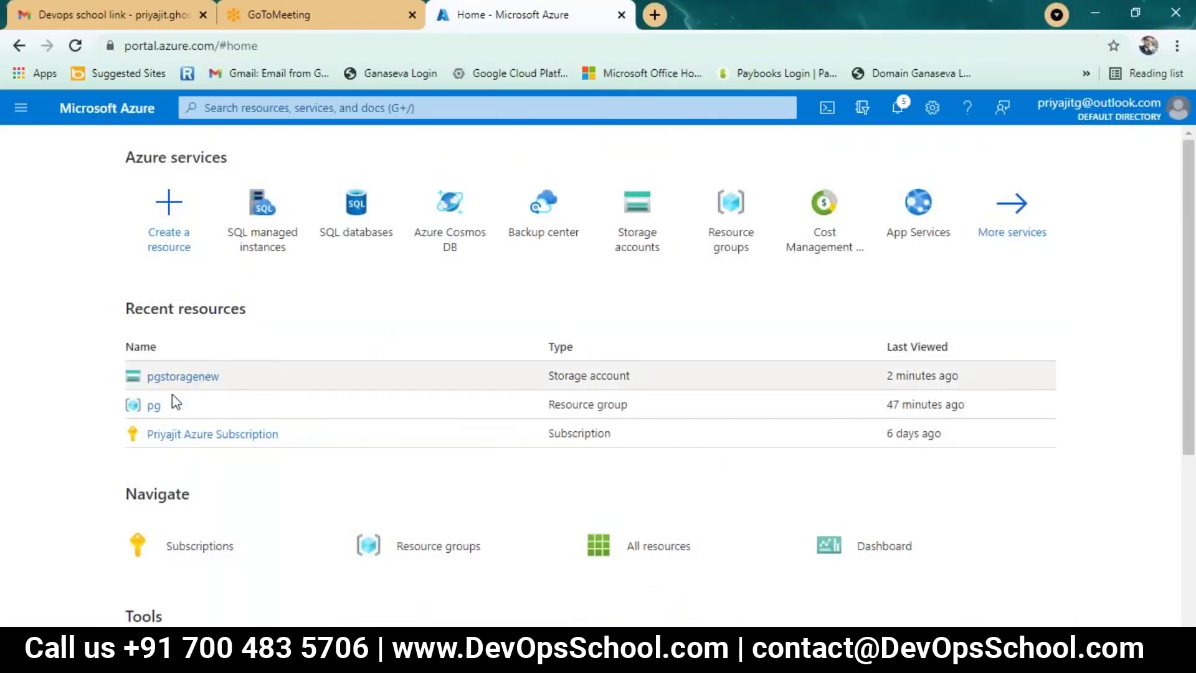
left_click(204, 378)
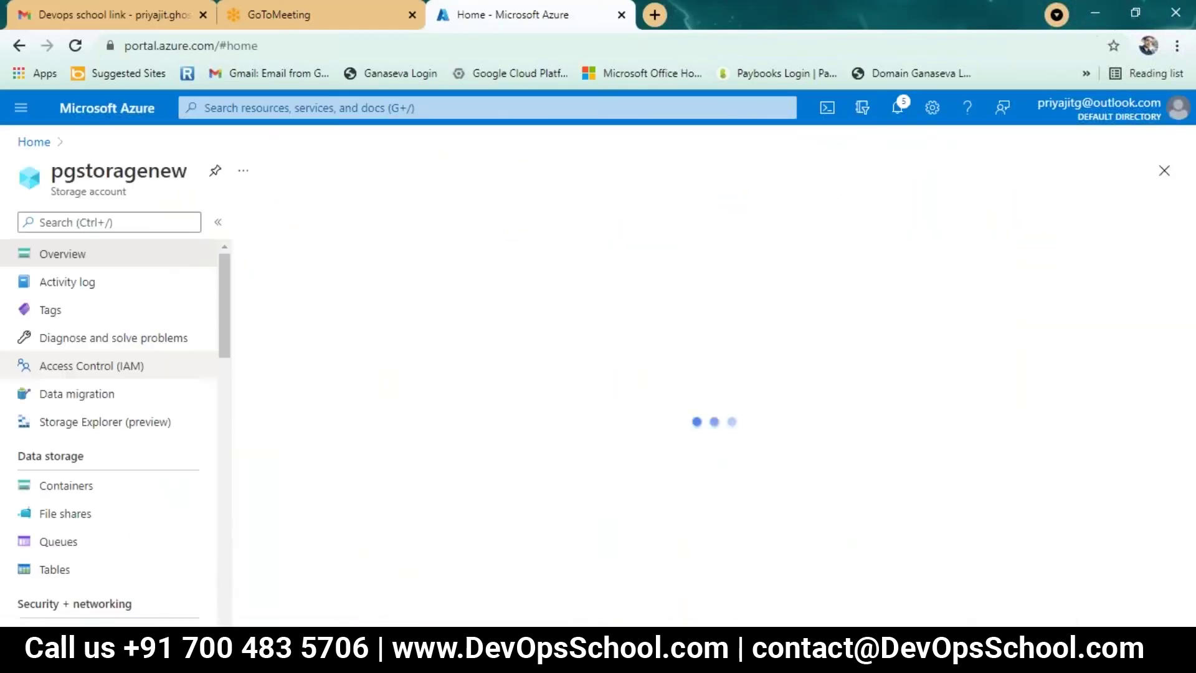
left_click(122, 369)
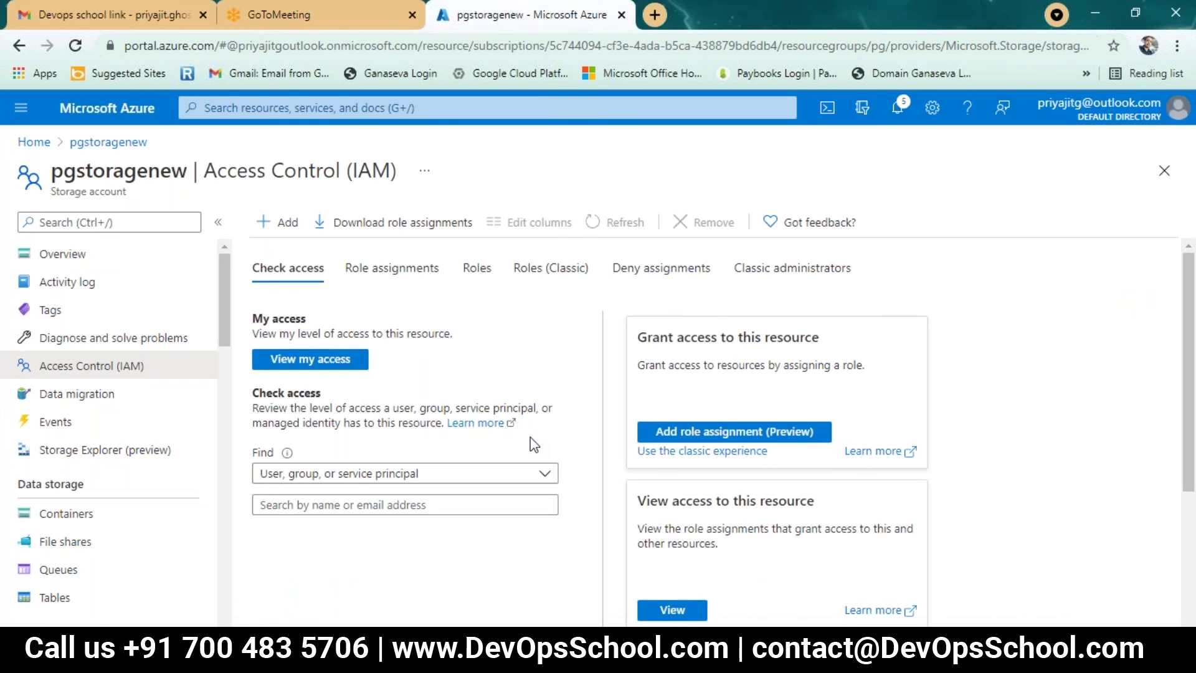
Switch to the AZ-204 outline PDF, highlight the three user authentication and authorization objectives while reading, and clear the selection.
key("alt+Tab")
scroll(569, 461, "down", 4)
scroll(449, 421, "down", 1)
scroll(474, 420, "down", 5)
scroll(521, 365, "down", 1)
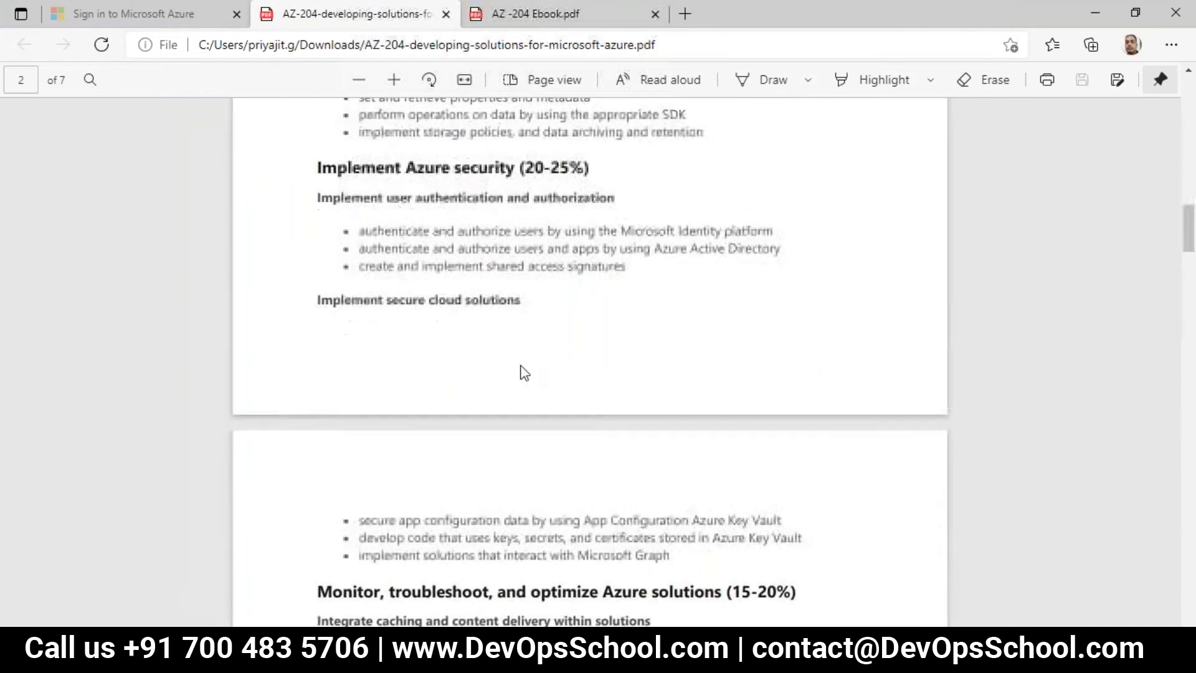
left_click_drag(803, 250, 413, 264)
left_click(717, 237)
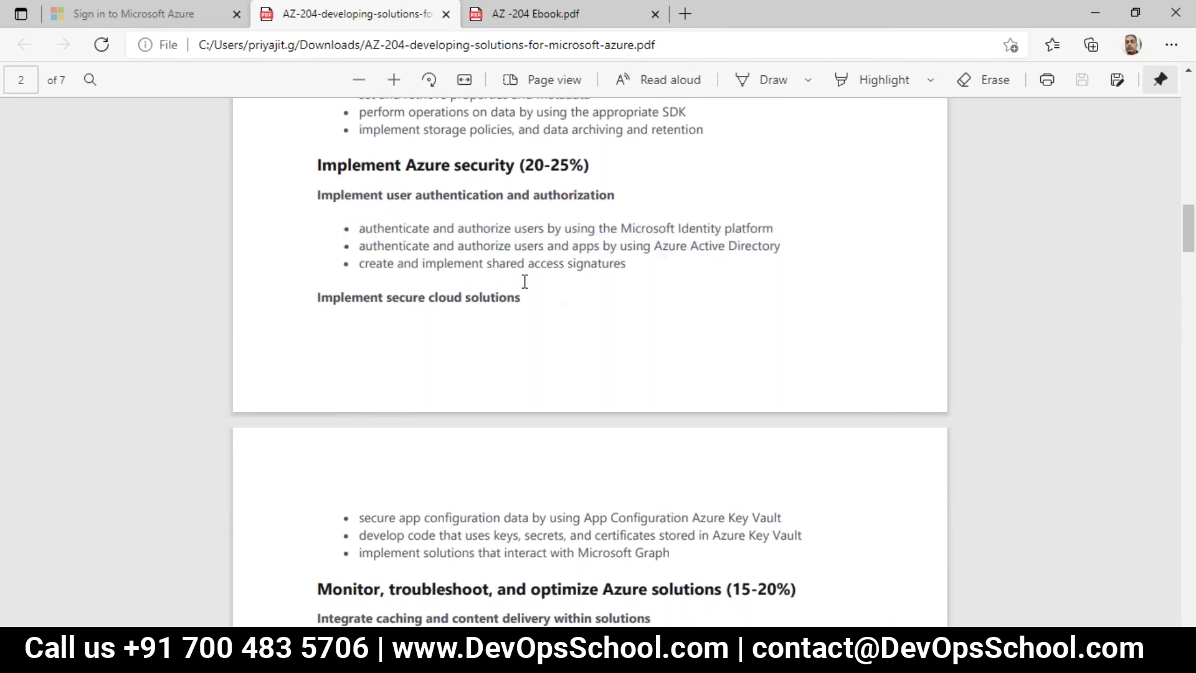
left_click_drag(635, 264, 336, 231)
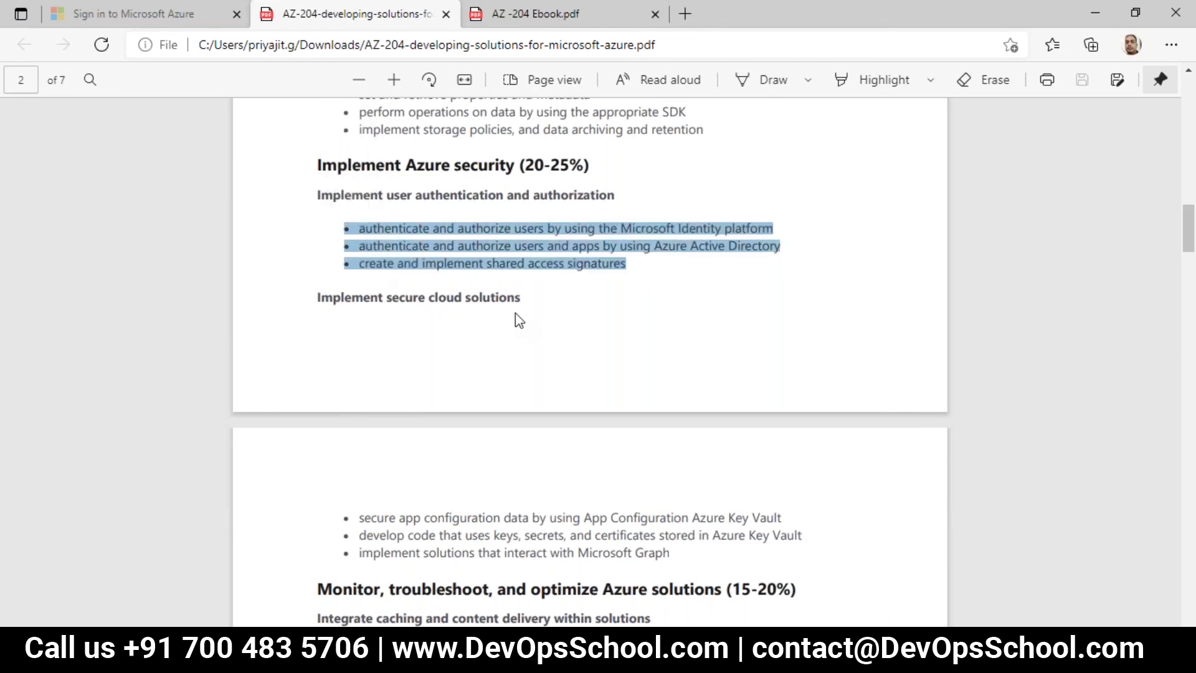
left_click(653, 330)
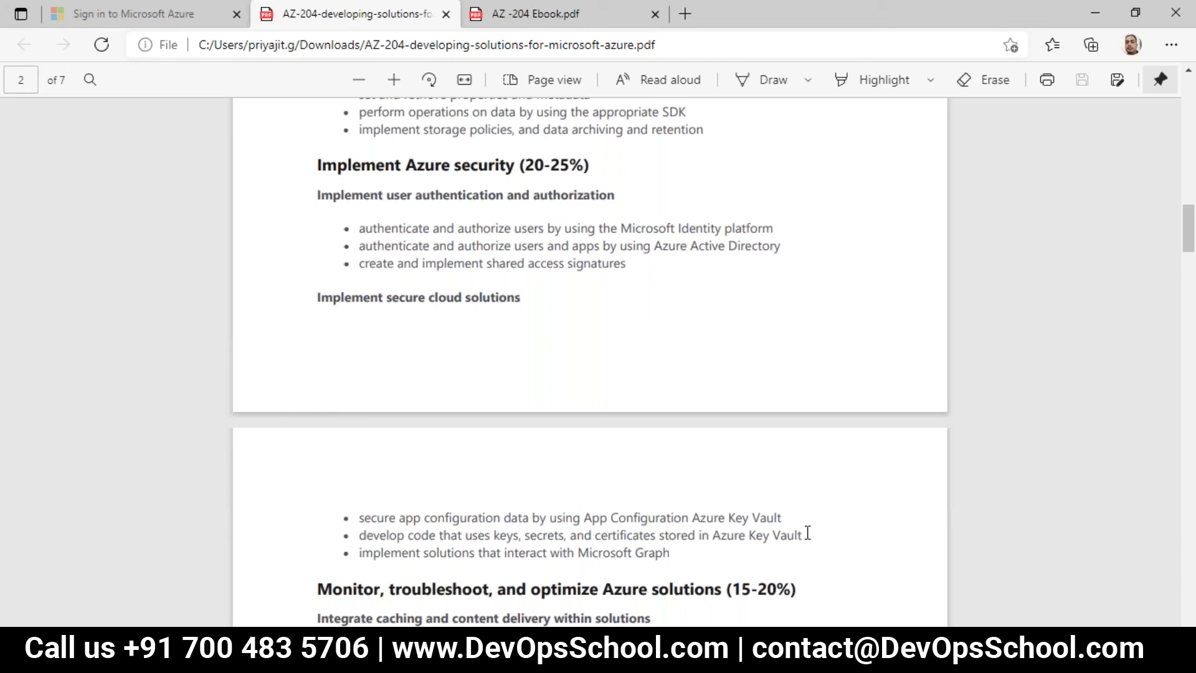
Highlight the App Configuration and Azure Key Vault objectives under secure cloud solutions, clear the selection, and look back over the earlier objectives.
left_click_drag(806, 537, 377, 513)
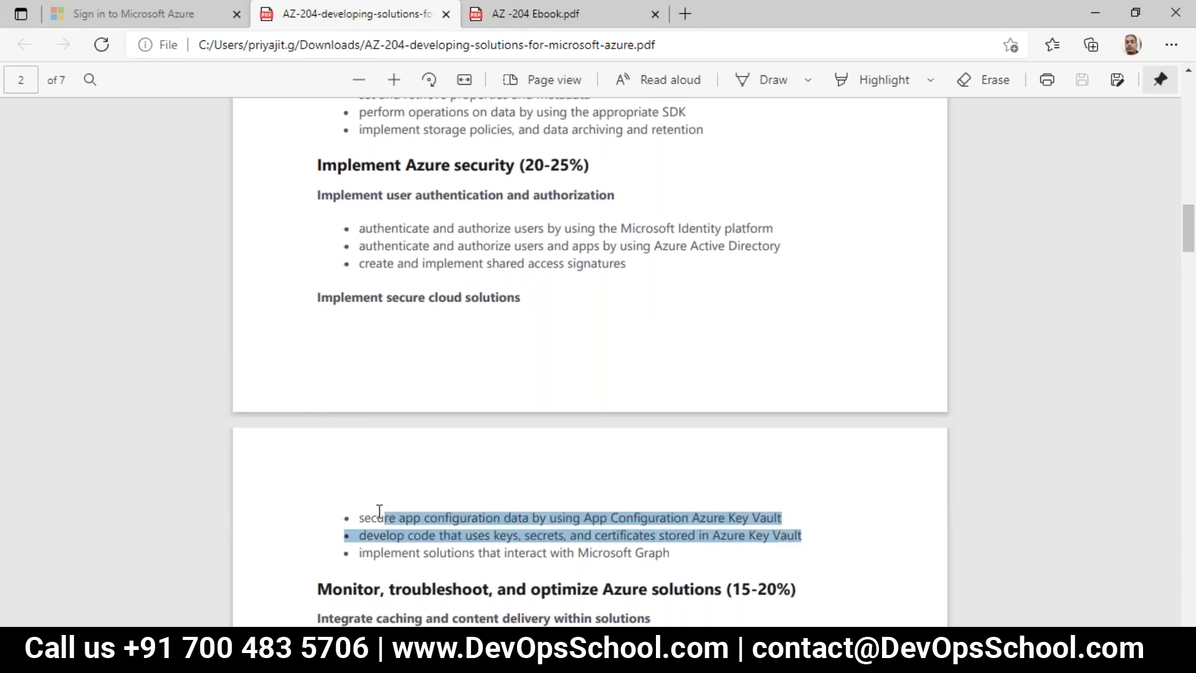
left_click(657, 368)
scroll(658, 368, "up", 3)
scroll(663, 373, "up", 3)
scroll(692, 498, "down", 1)
Return to the Azure portal and review the grant, view and deny access options for pgstoragenew.
left_click(1095, 19)
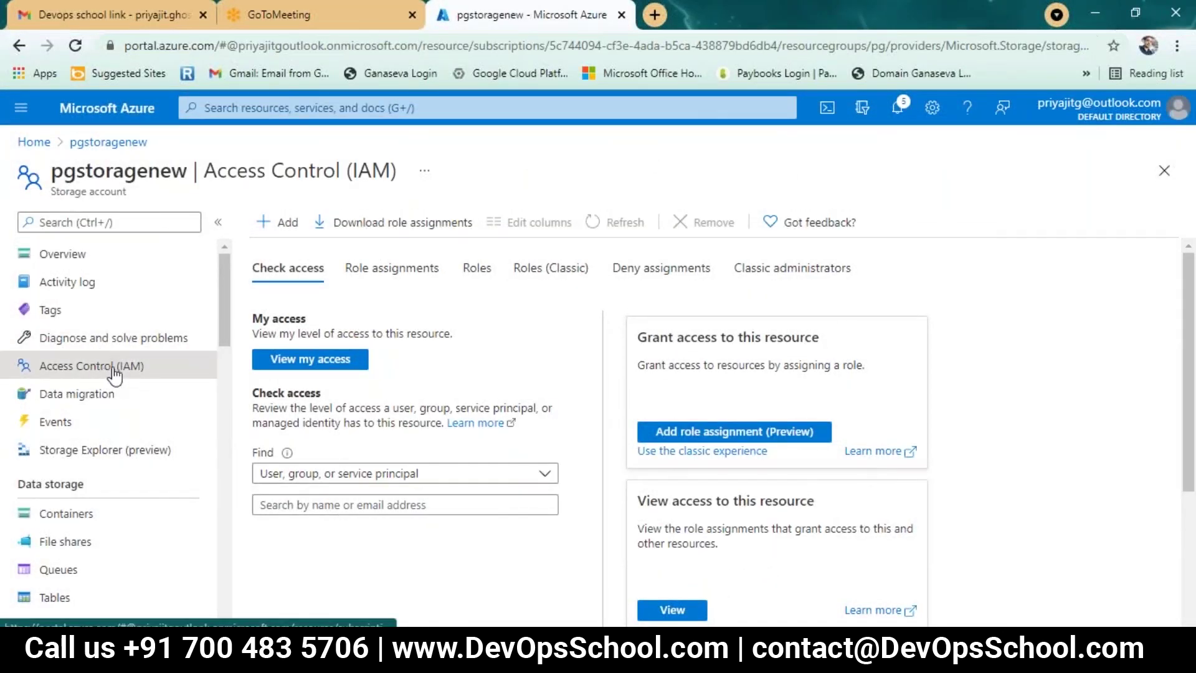
scroll(760, 501, "down", 1)
scroll(760, 501, "down", 3)
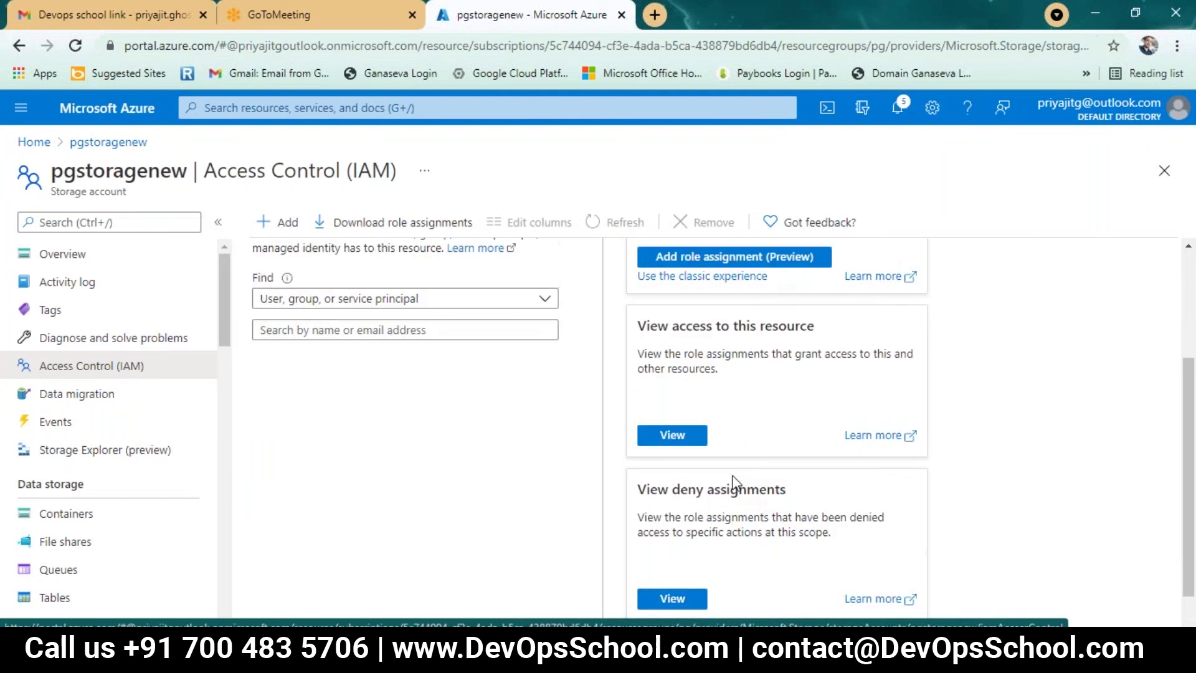
scroll(514, 443, "up", 3)
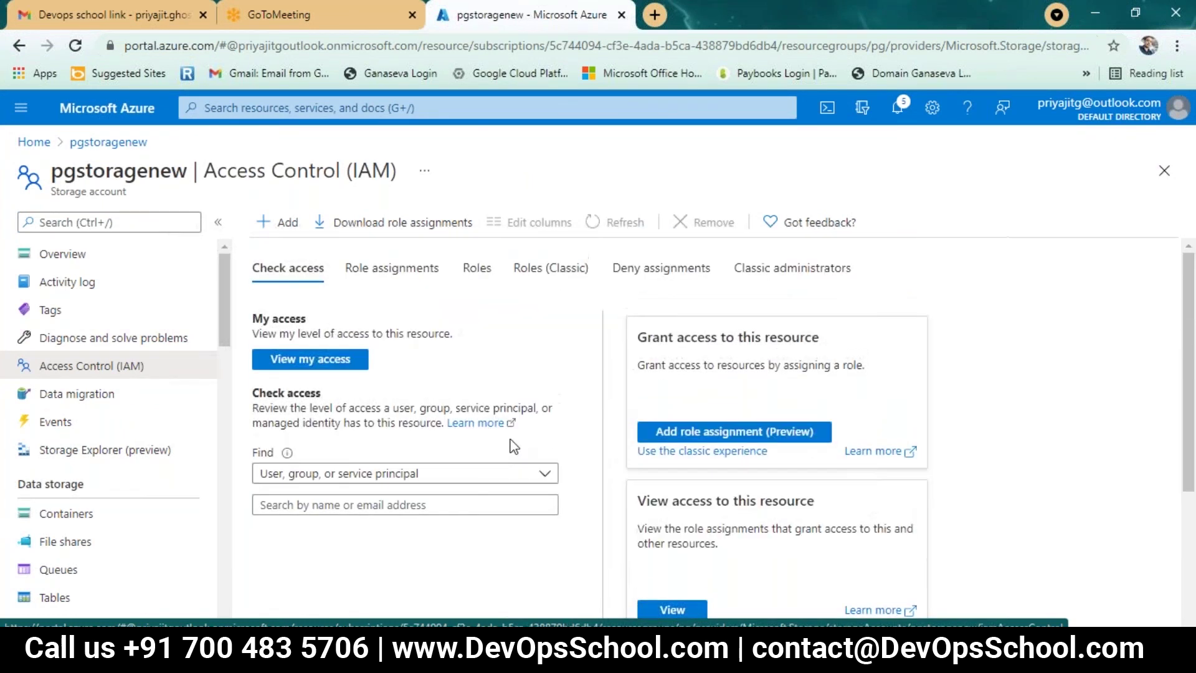
Open the role assignment form for pgstoragenew and review the available roles and assignee types without choosing any.
left_click(278, 223)
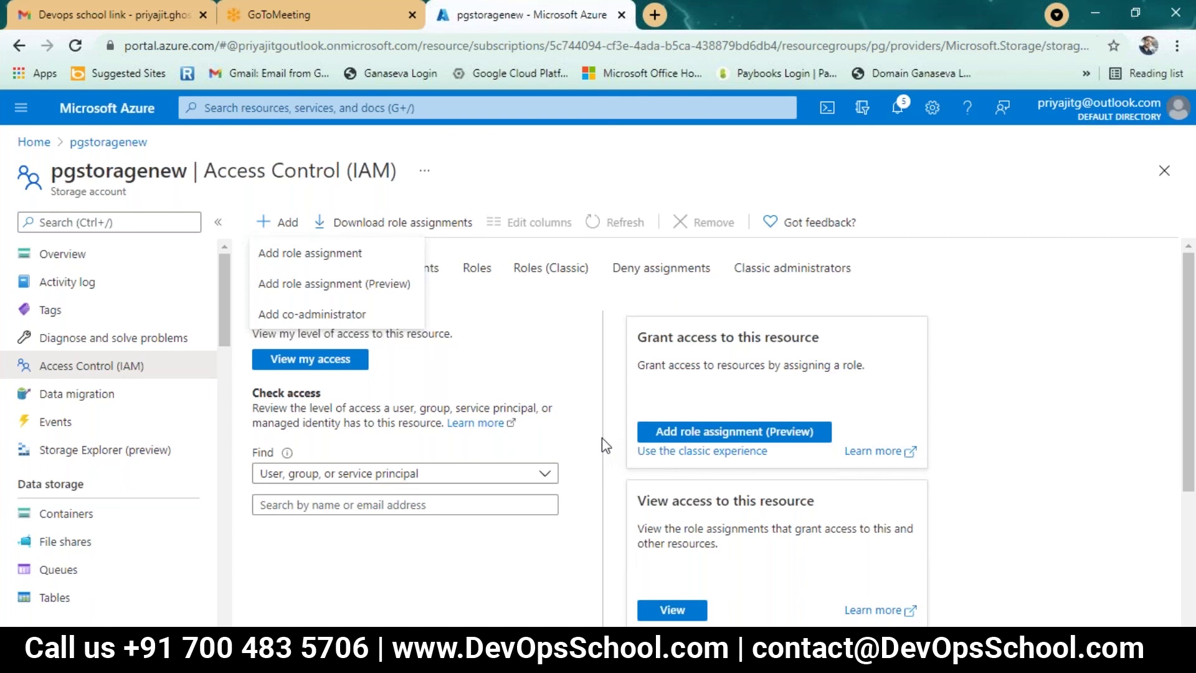
left_click(296, 254)
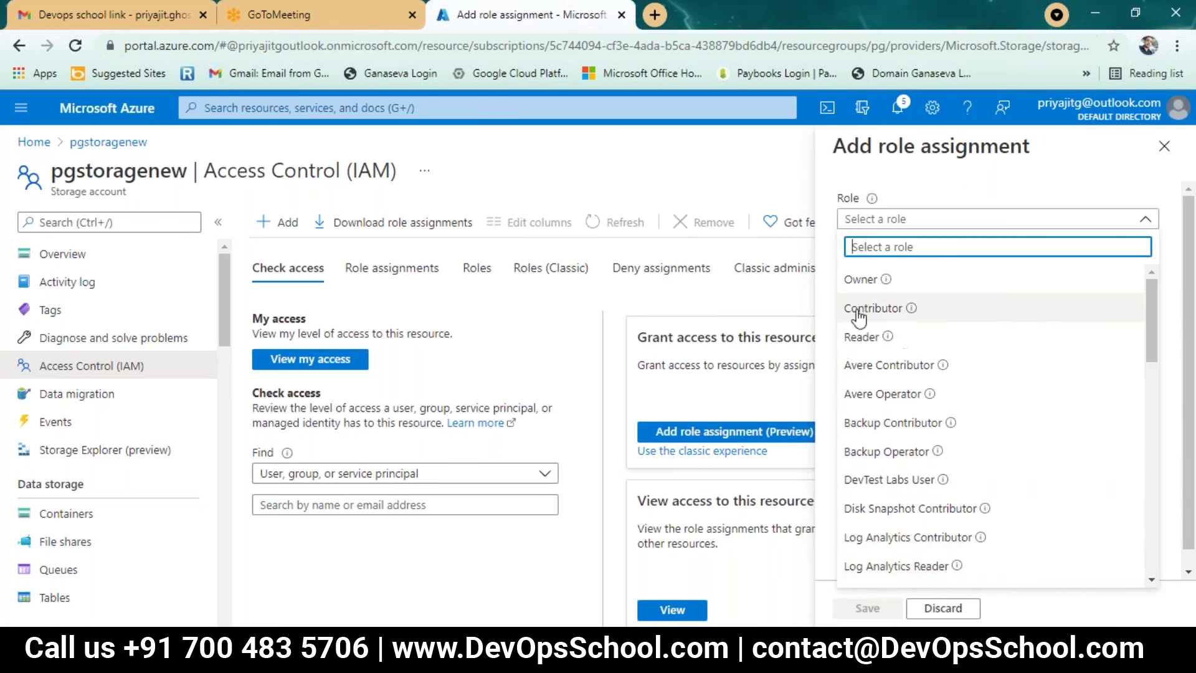
left_click(967, 206)
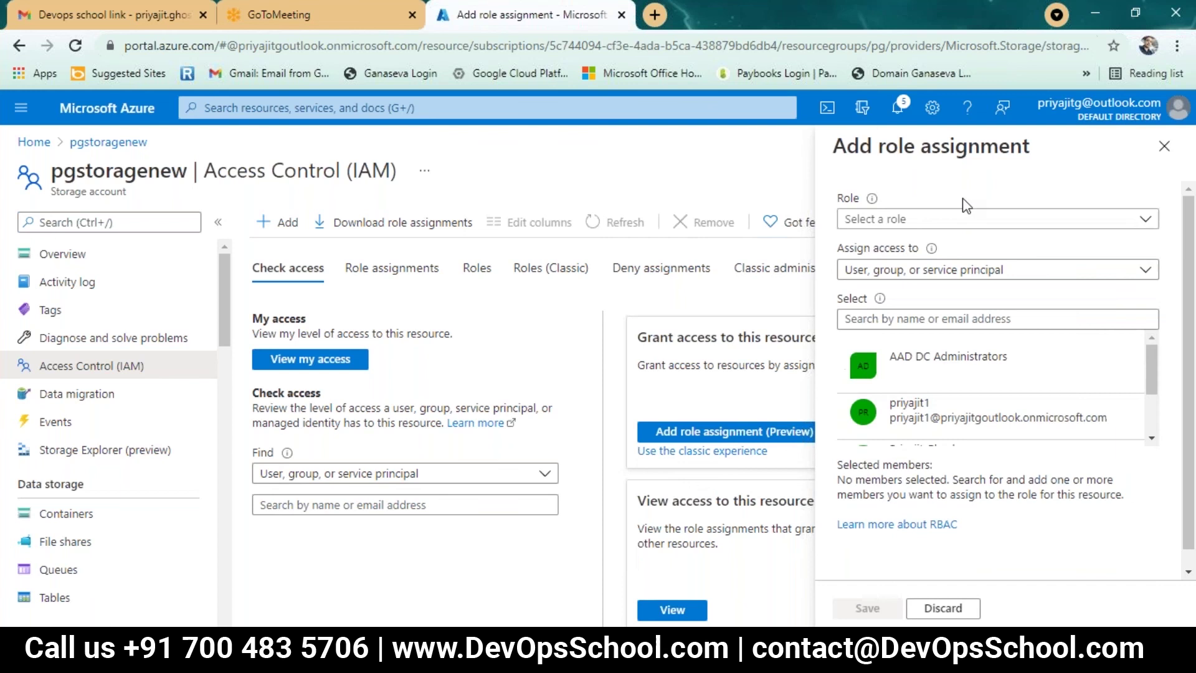
left_click(953, 273)
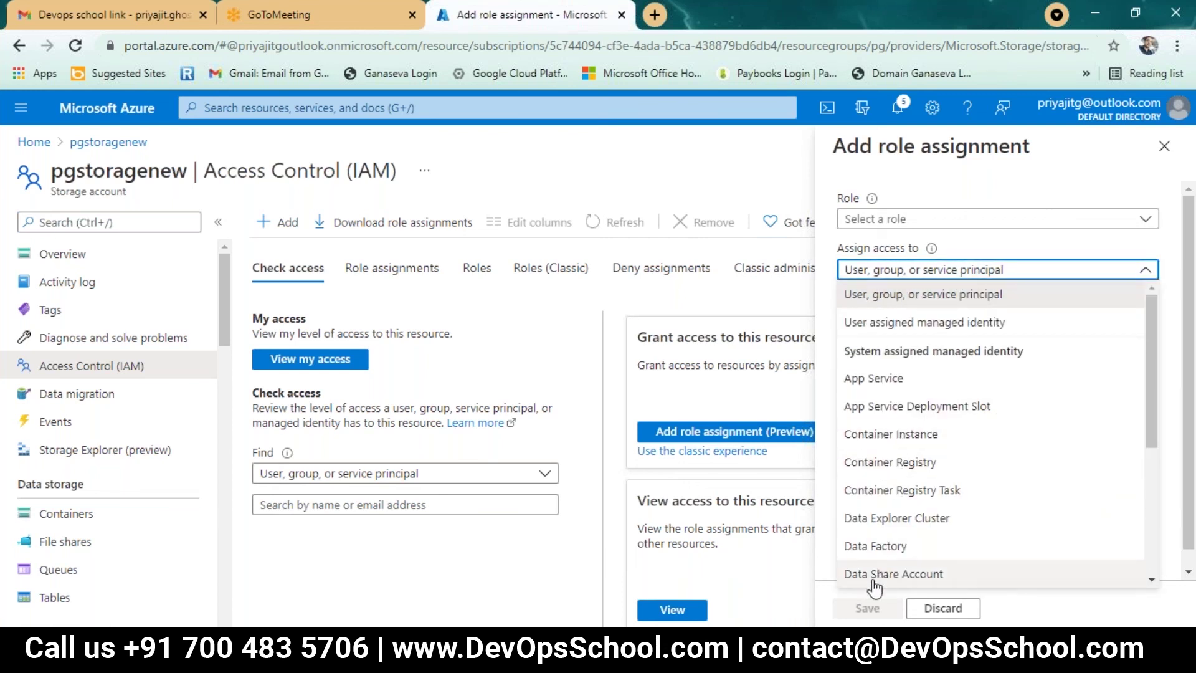
left_click(989, 191)
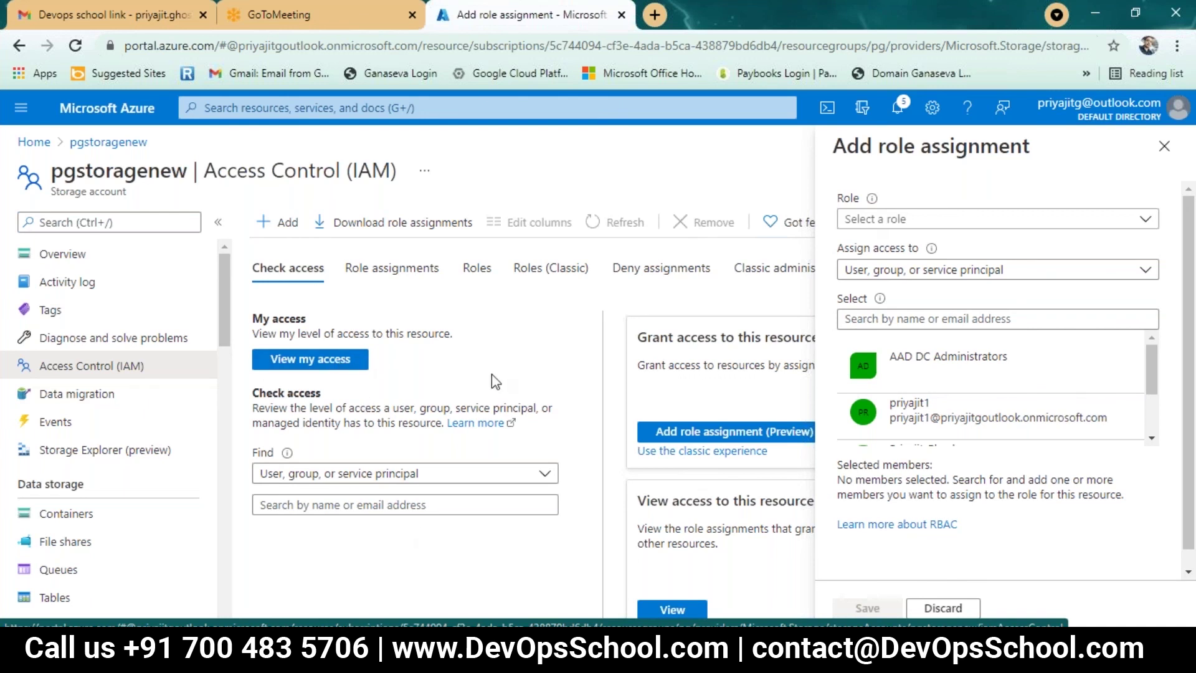
Open the access keys of pgstoragenew and reveal the hidden keys and connection strings.
scroll(479, 376, "down", 2)
scroll(537, 435, "up", 2)
scroll(187, 452, "down", 3)
scroll(155, 442, "down", 1)
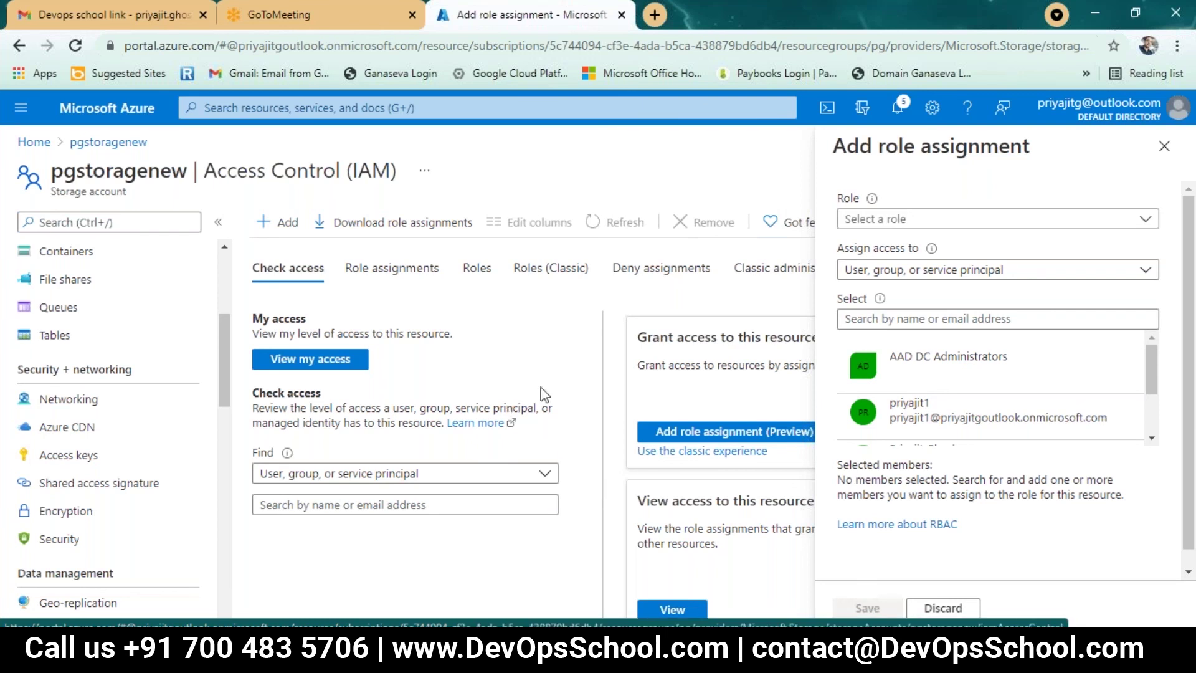
left_click(87, 458)
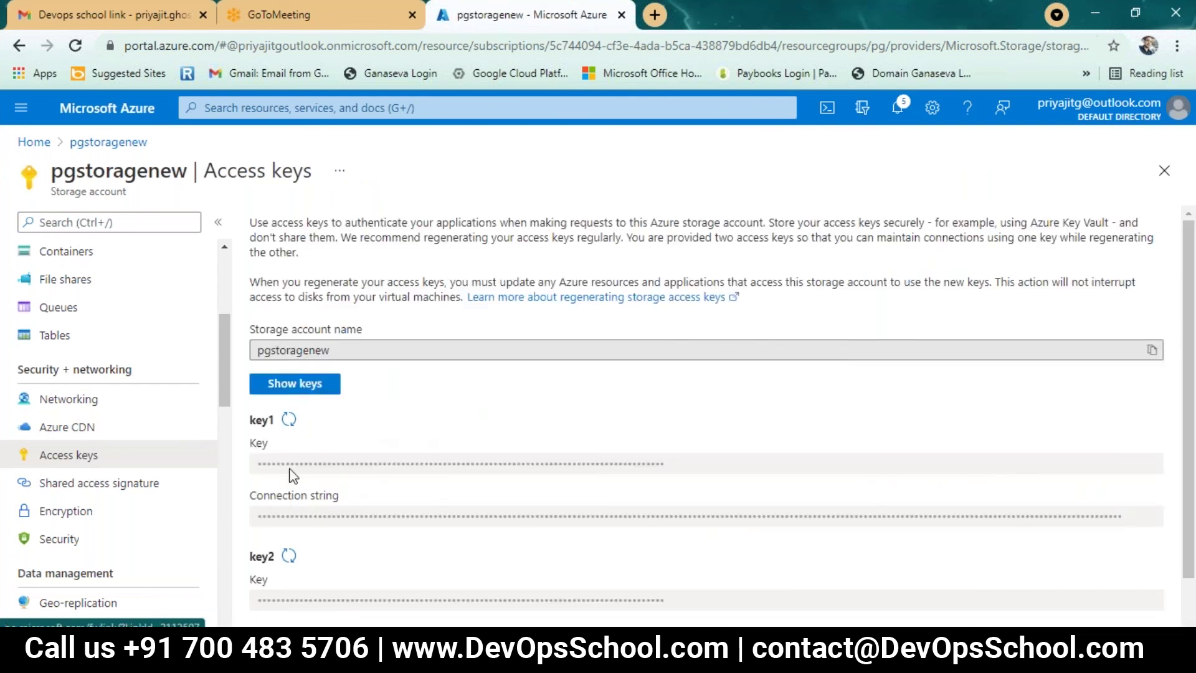
left_click(319, 387)
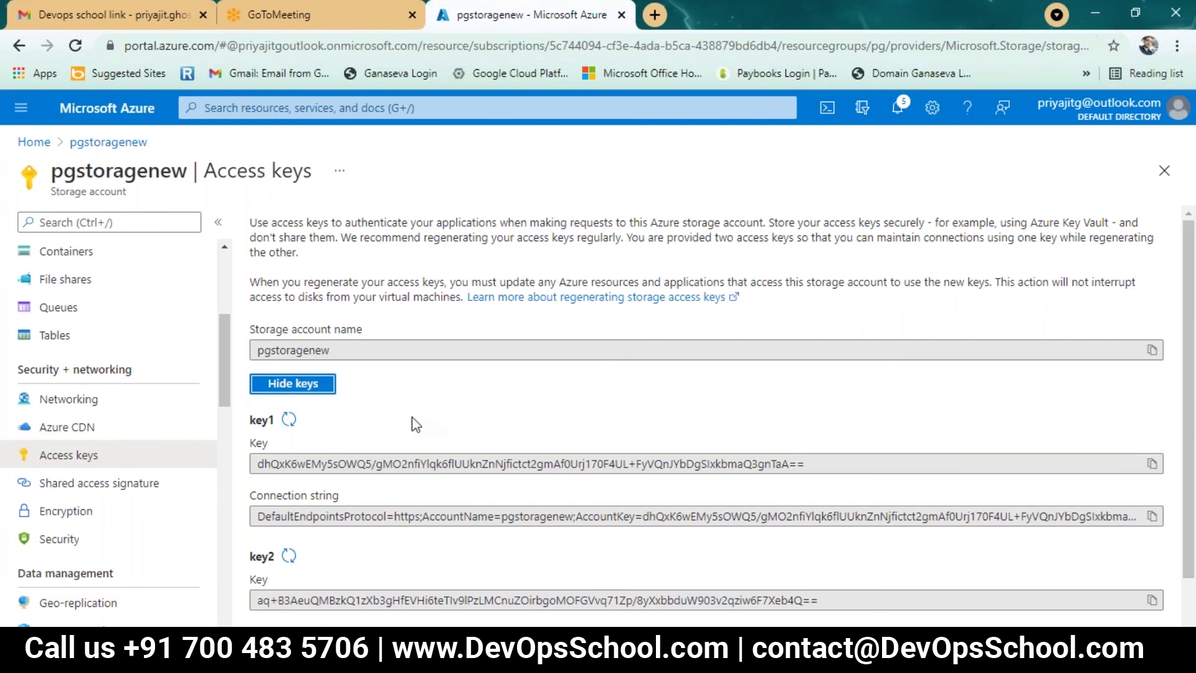
Open the security settings of pgstoragenew, look through Security Center's getting started and overview pages, and return to the storage account.
left_click(71, 543)
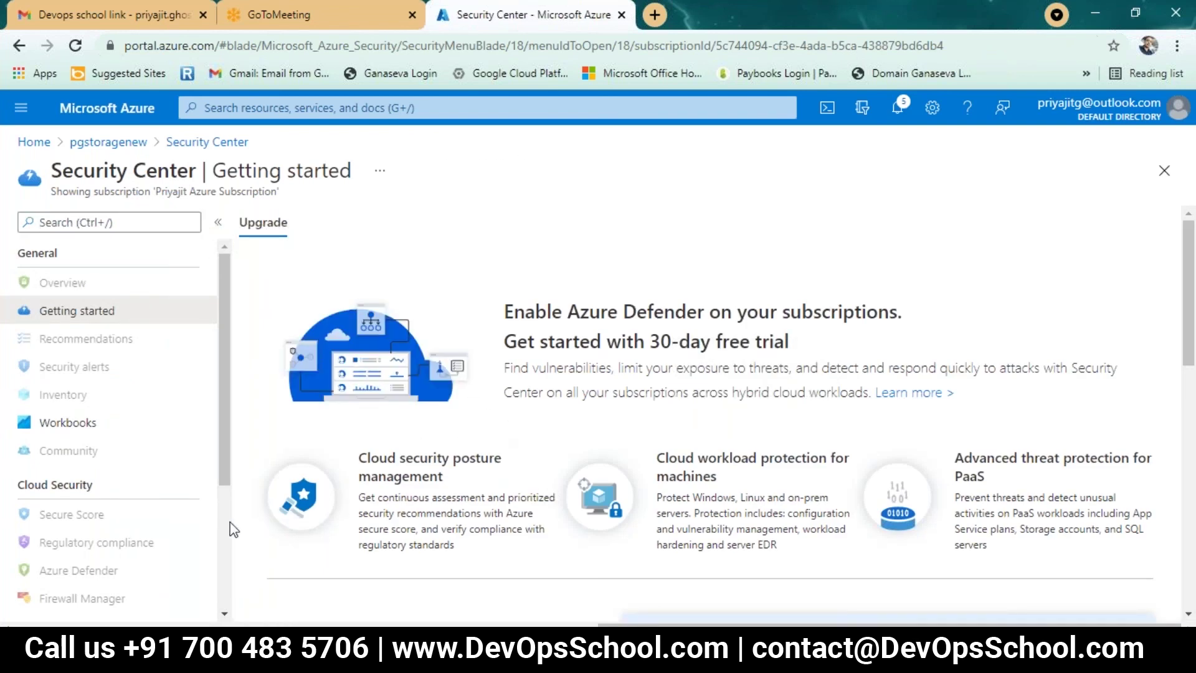
left_click(196, 144)
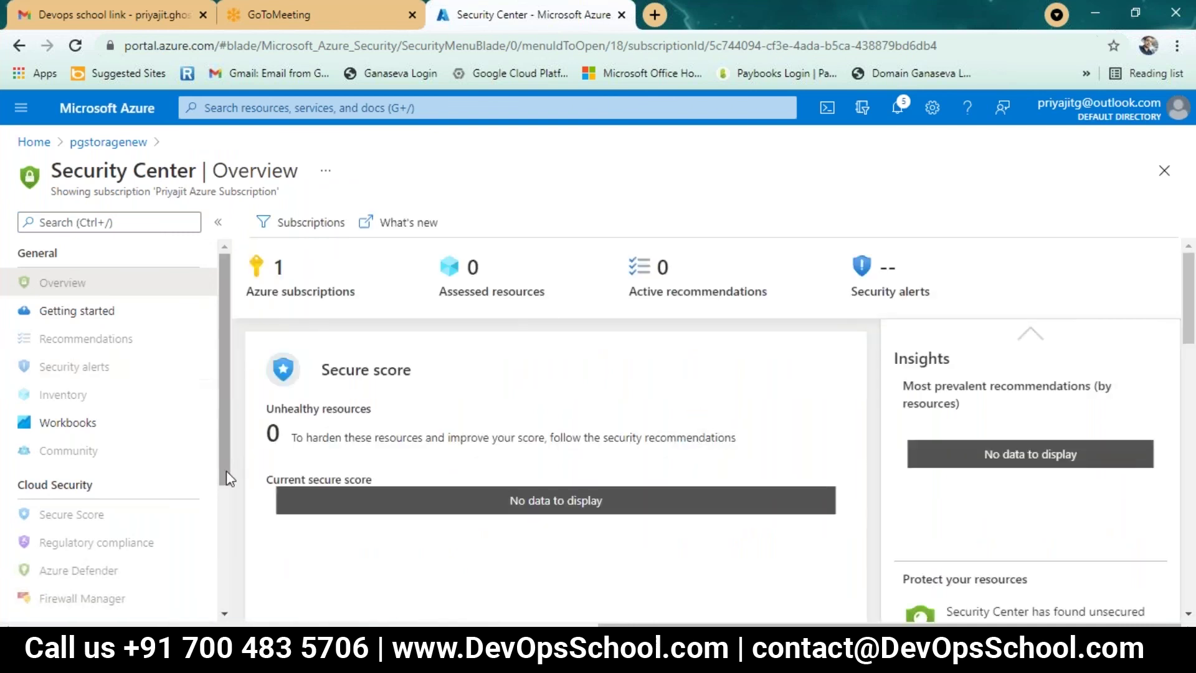
left_click(134, 144)
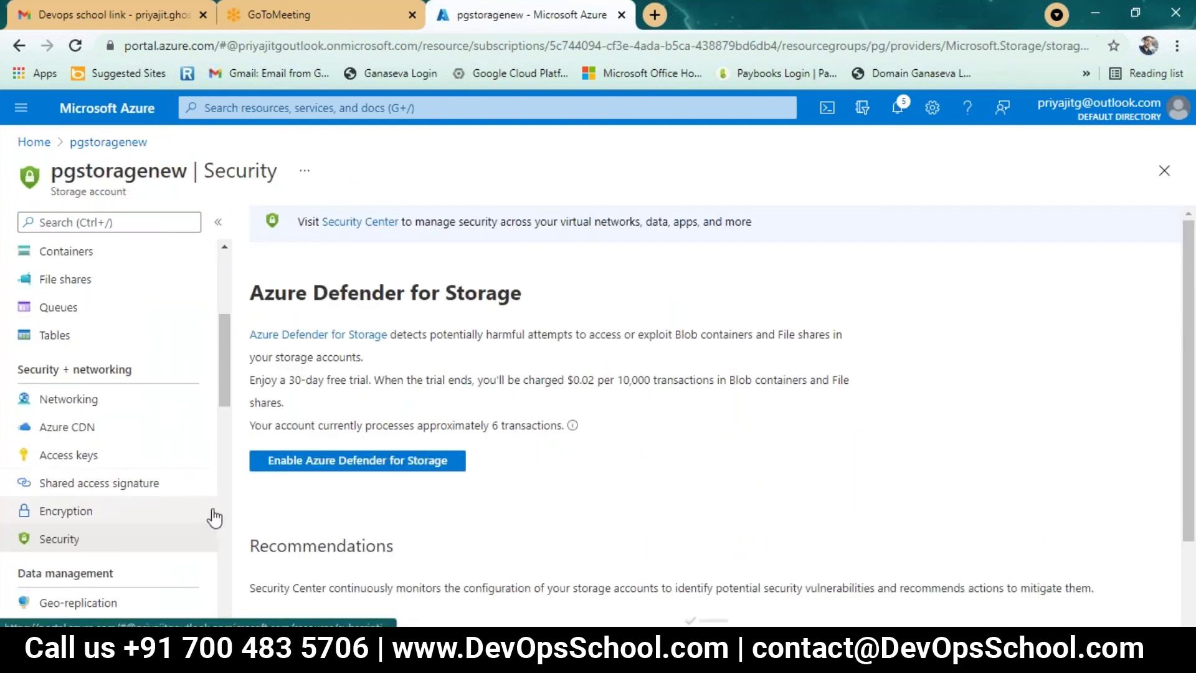
Review the data protection recovery settings of pgstoragenew and open its lifecycle management rules.
scroll(212, 508, "down", 3)
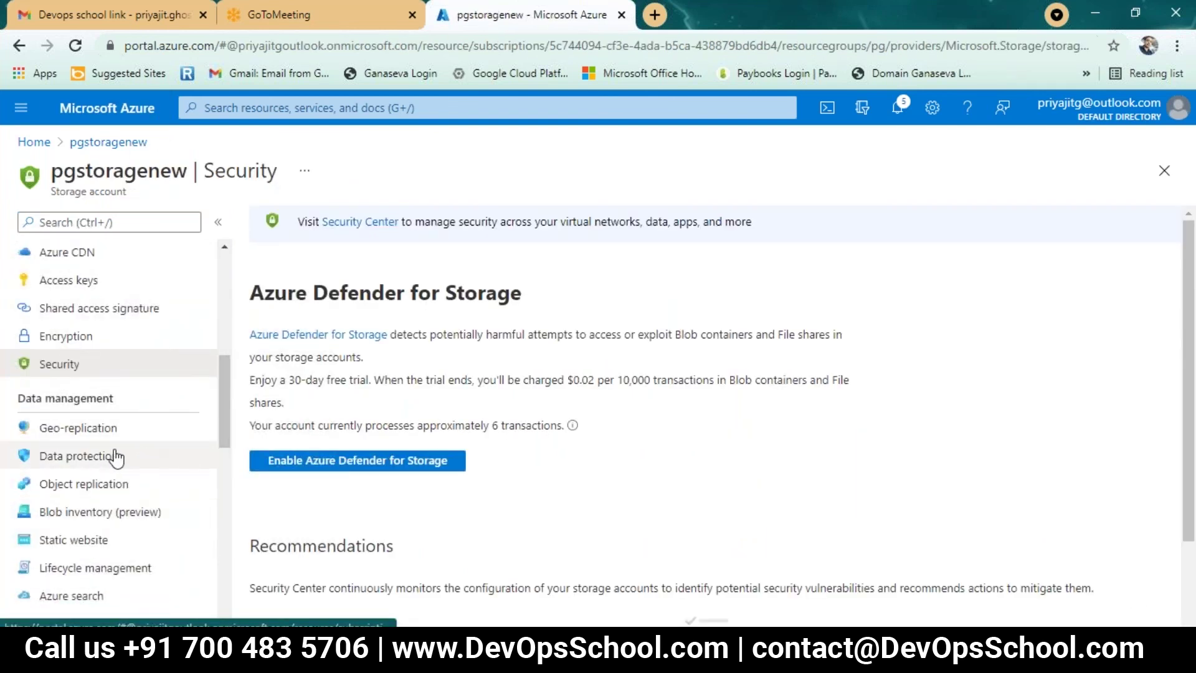
left_click(121, 456)
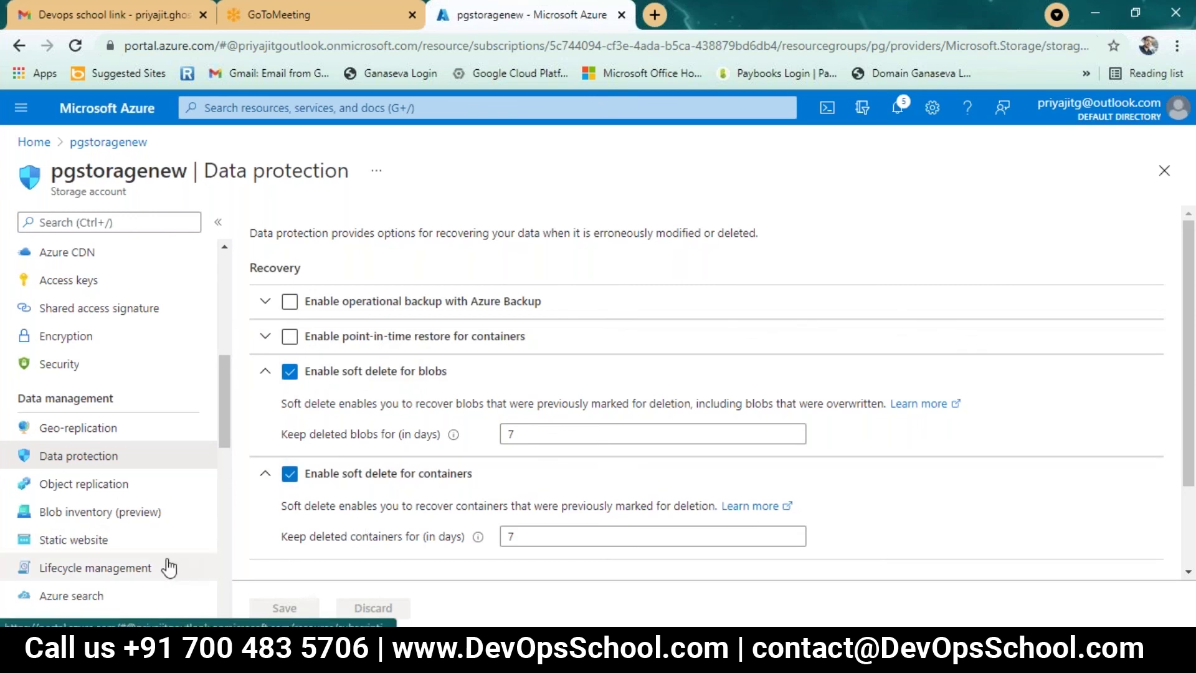
scroll(168, 568, "down", 3)
left_click(118, 394)
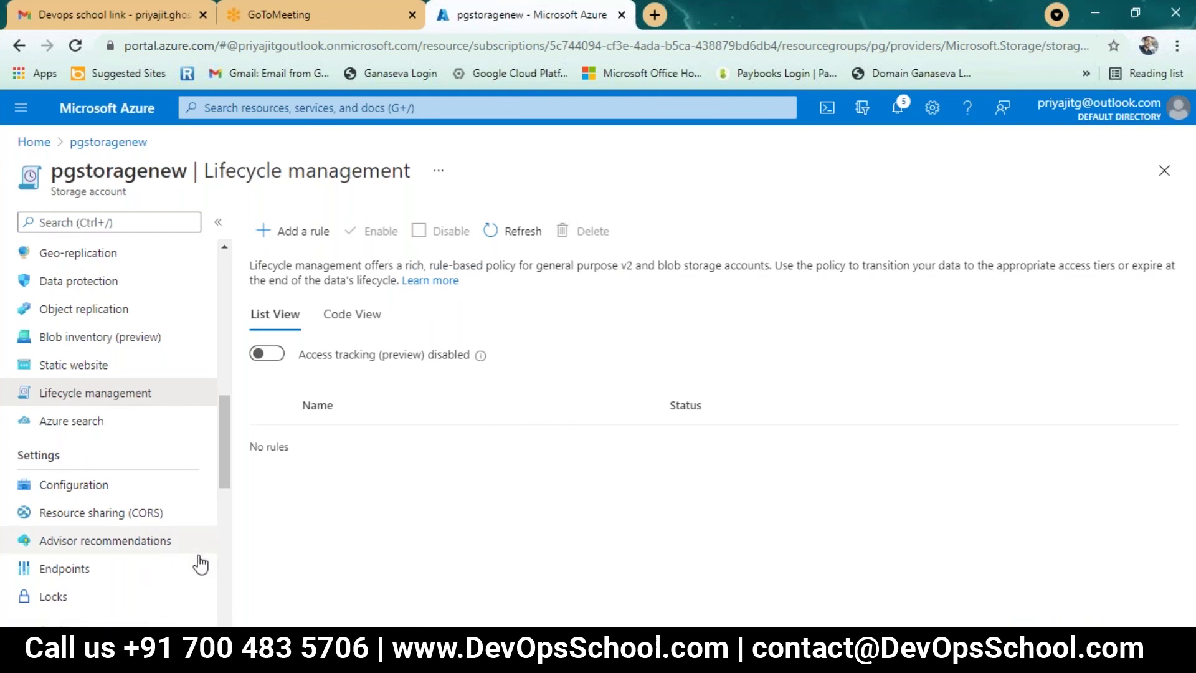
Review the monitoring insights of pgstoragenew and open its classic diagnostic settings.
scroll(160, 597, "down", 1)
scroll(159, 597, "down", 5)
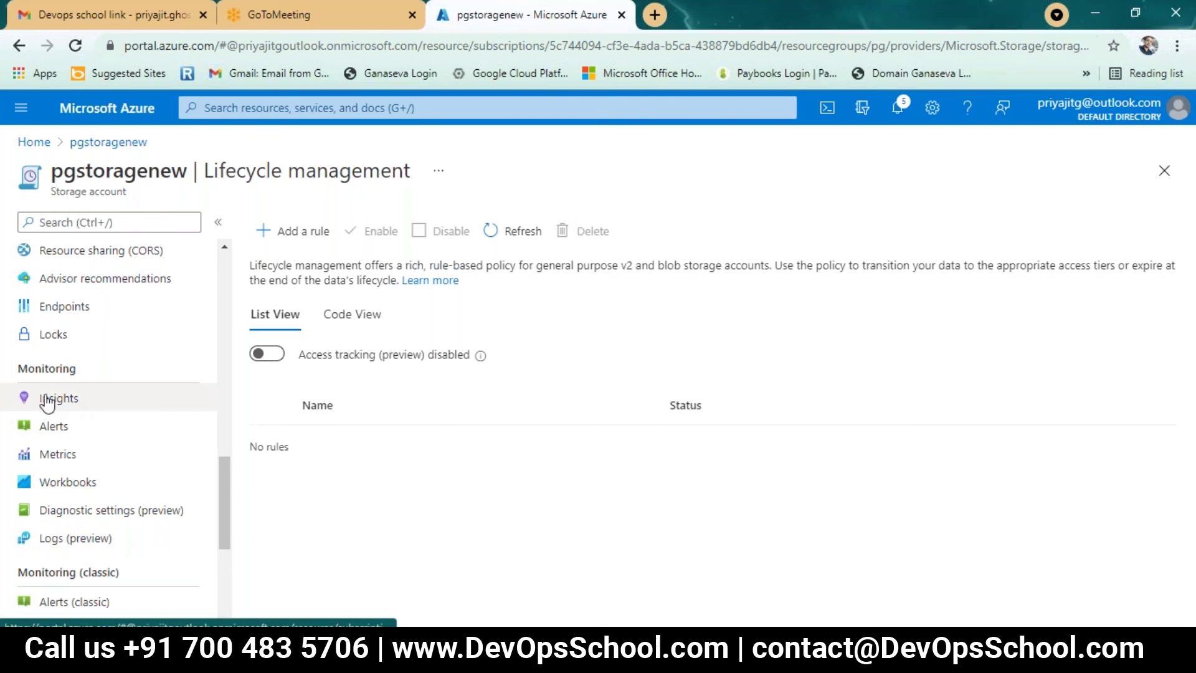
left_click(71, 408)
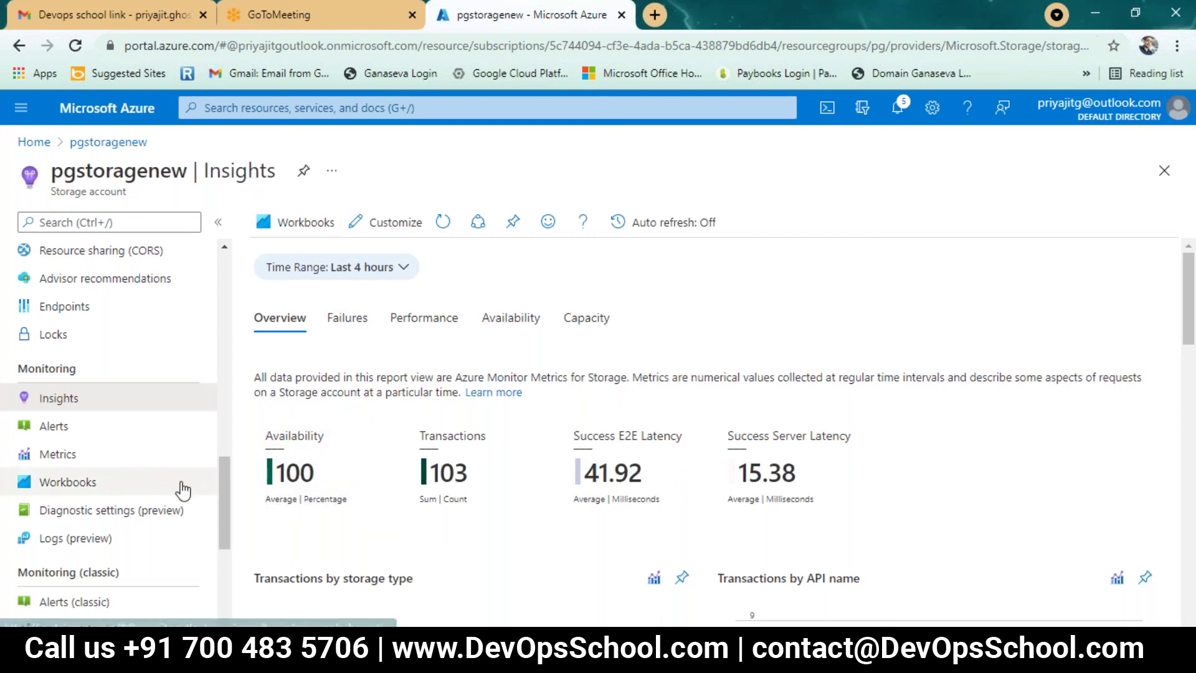
scroll(184, 490, "down", 4)
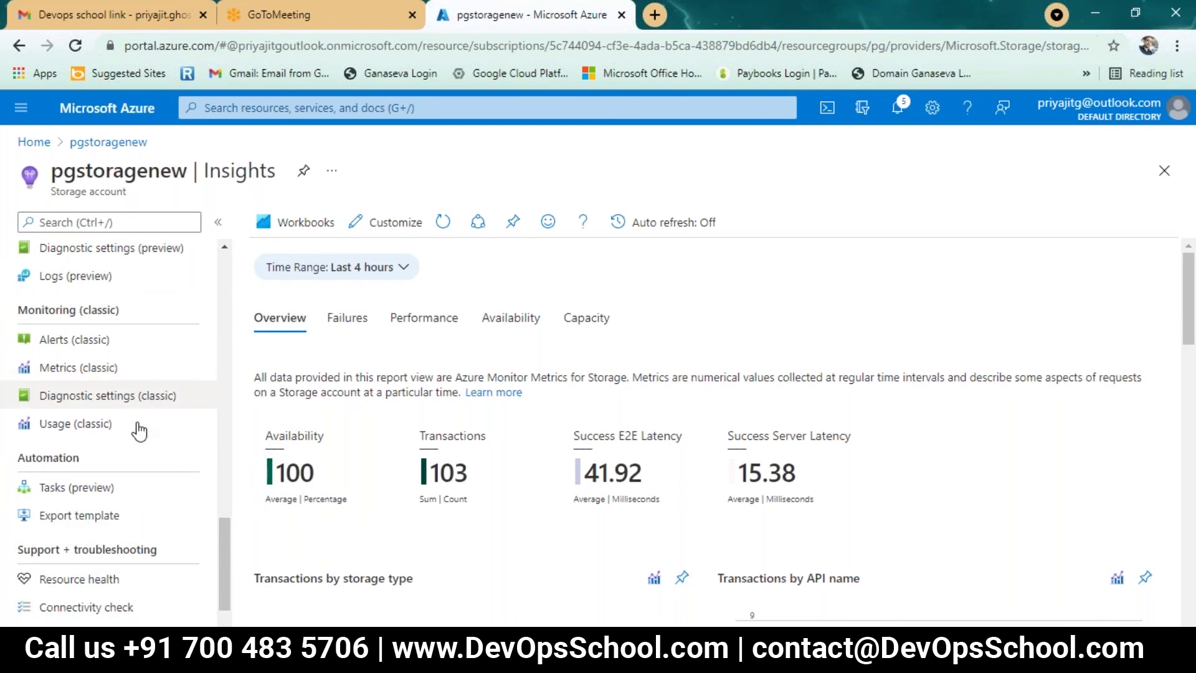
scroll(140, 461, "down", 1)
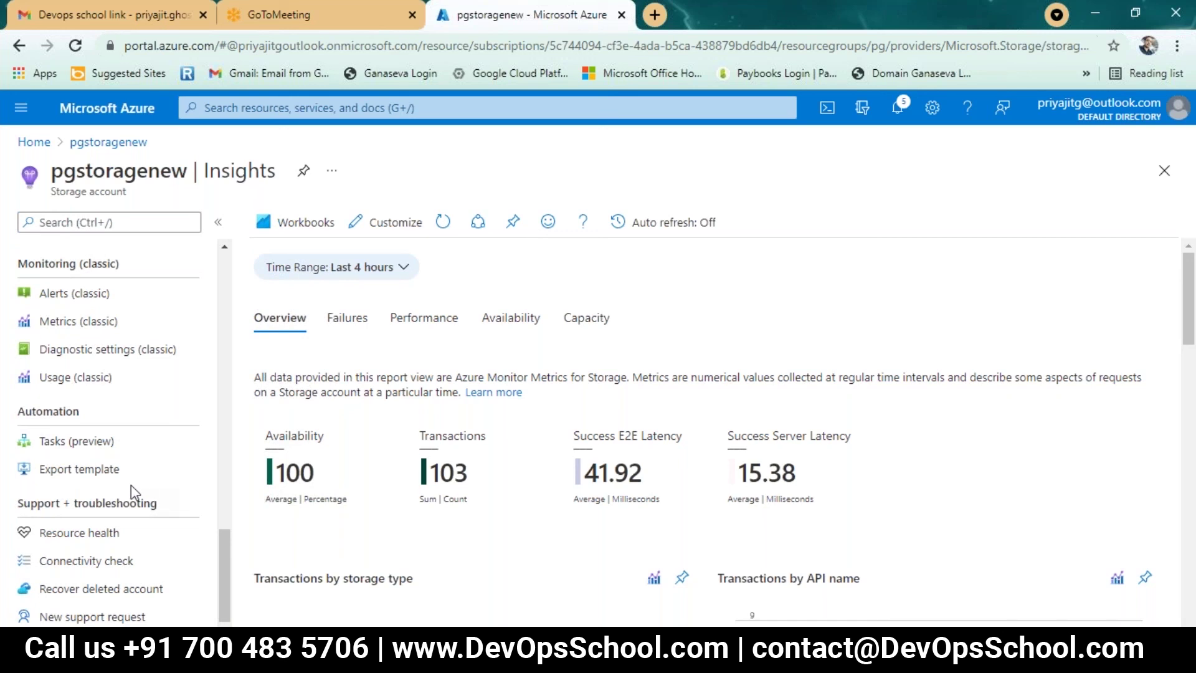
left_click(113, 352)
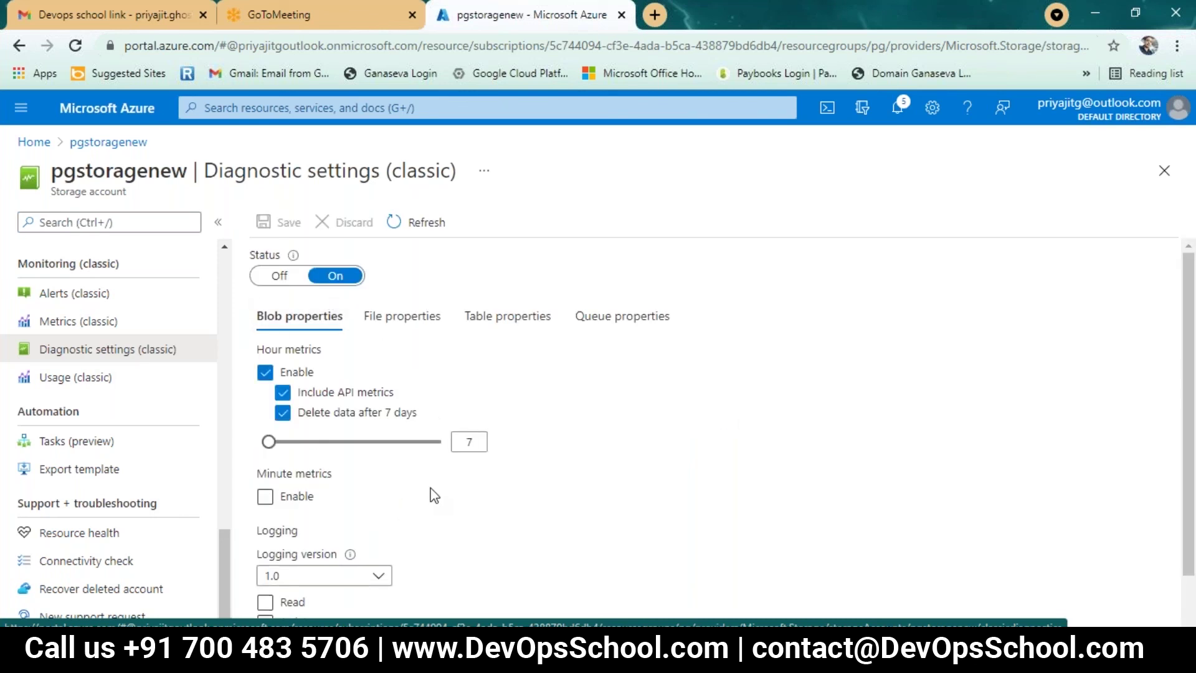
Review the blob, file, table and queue properties in the classic diagnostic settings of pgstoragenew.
scroll(428, 488, "down", 2)
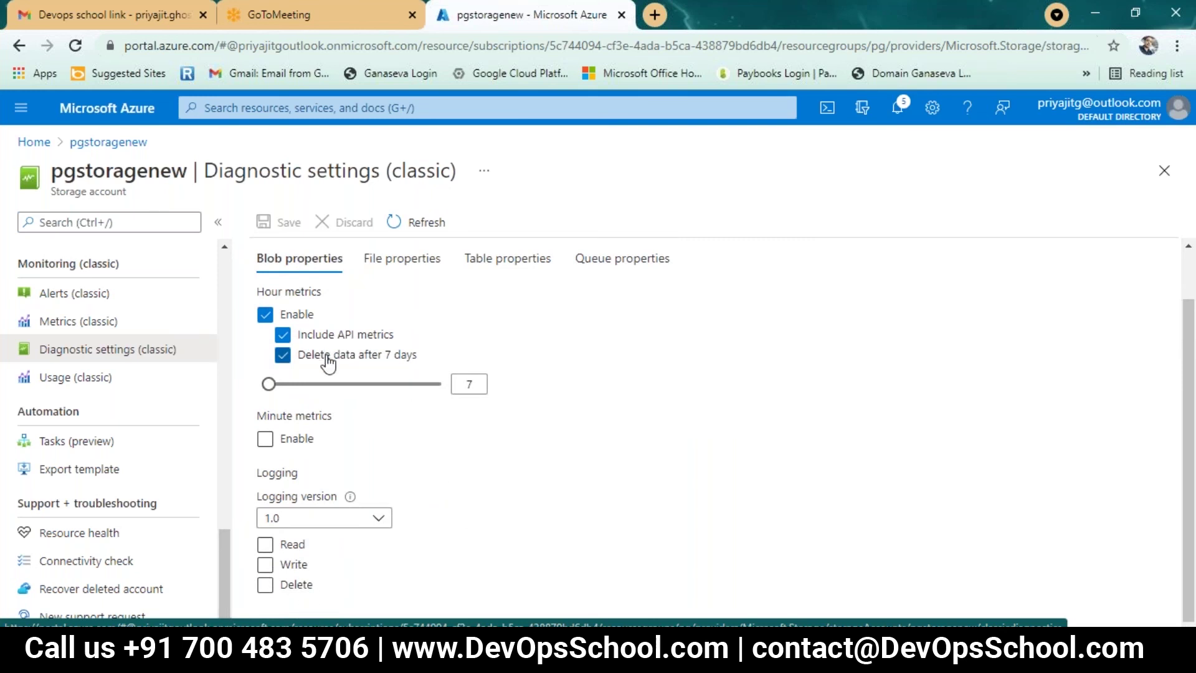
left_click(409, 263)
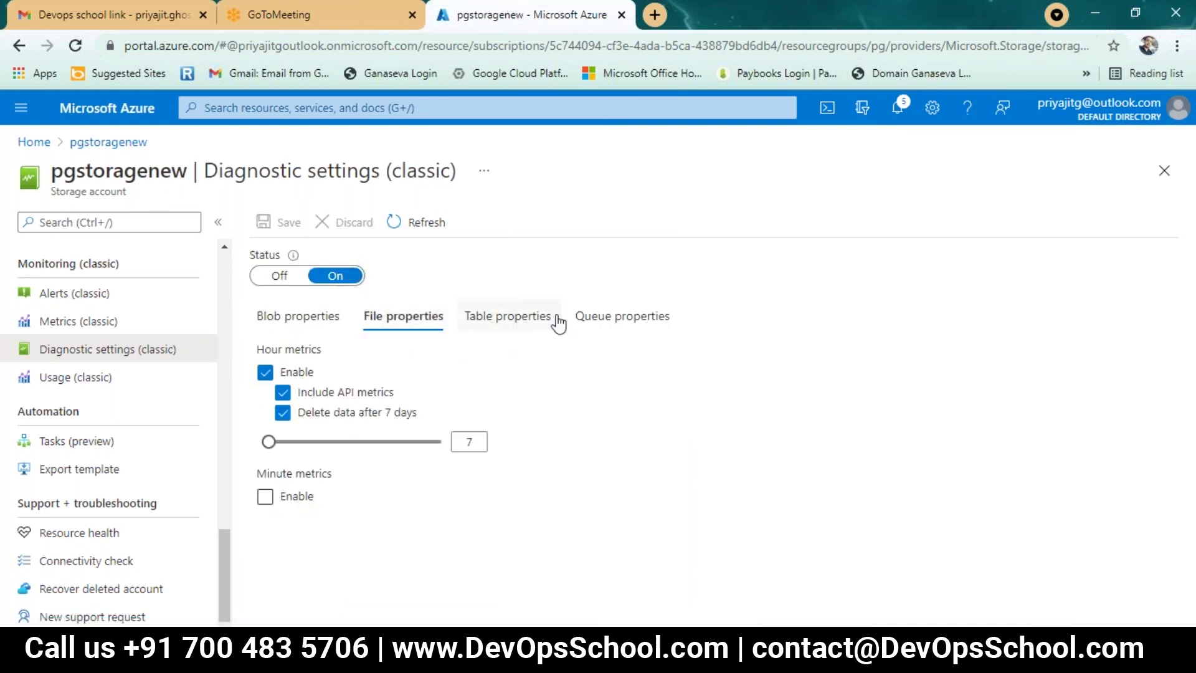
left_click(501, 318)
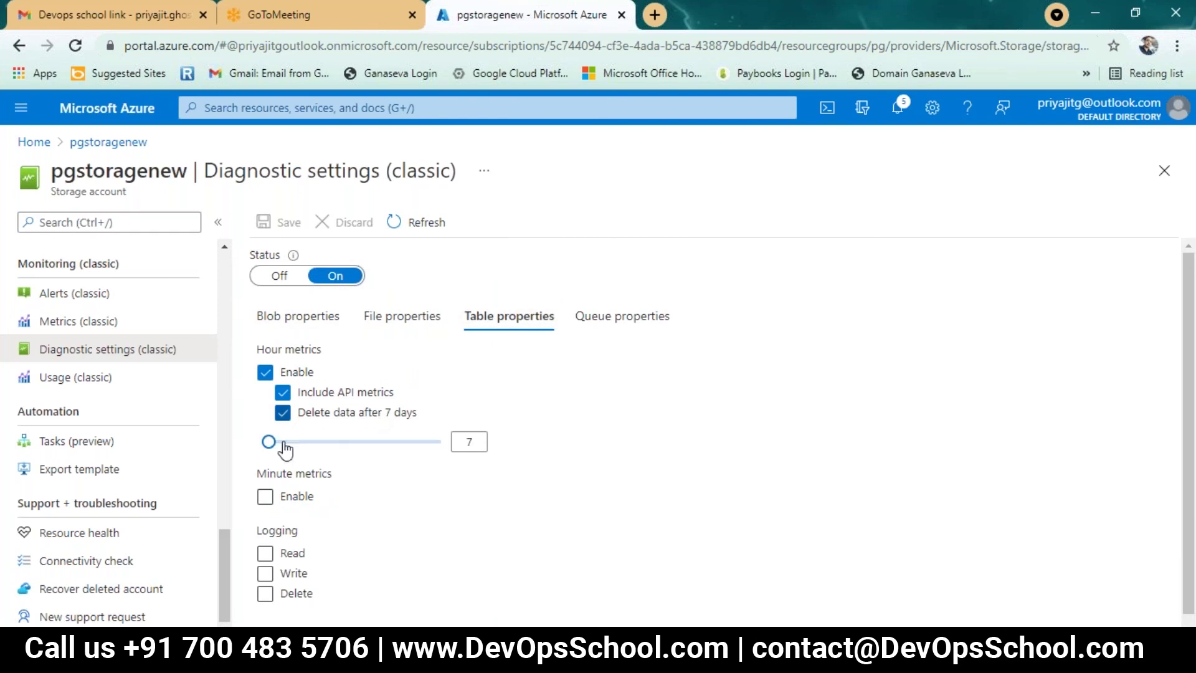
left_click(589, 317)
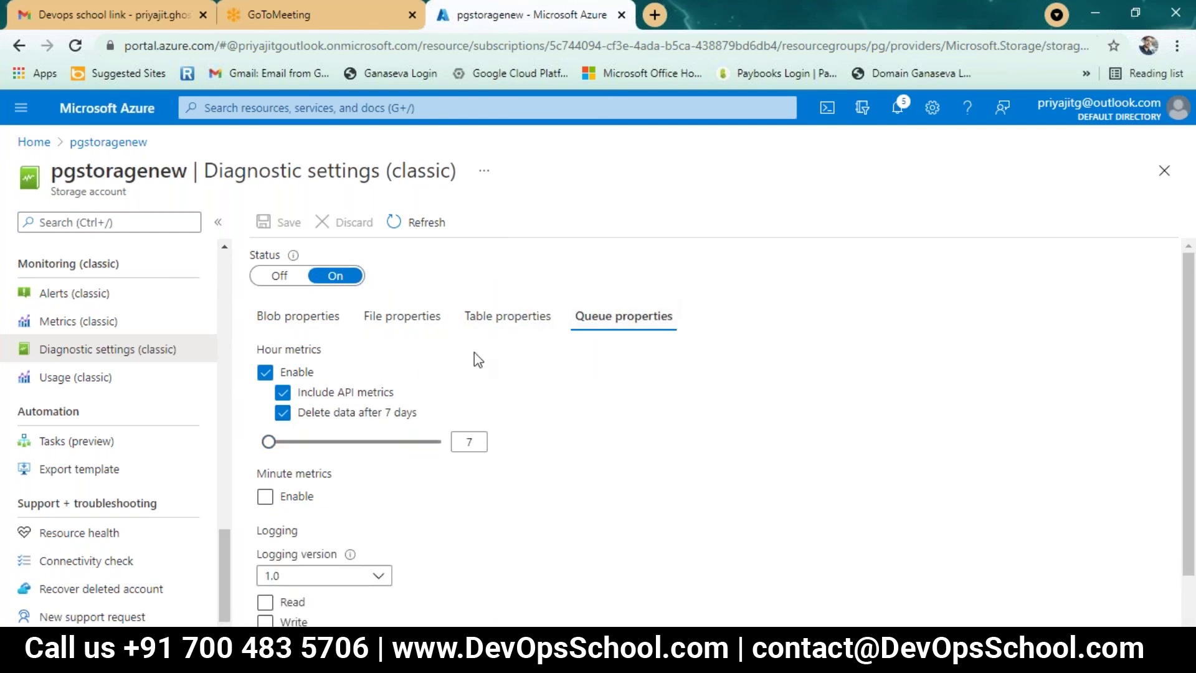
left_click(514, 318)
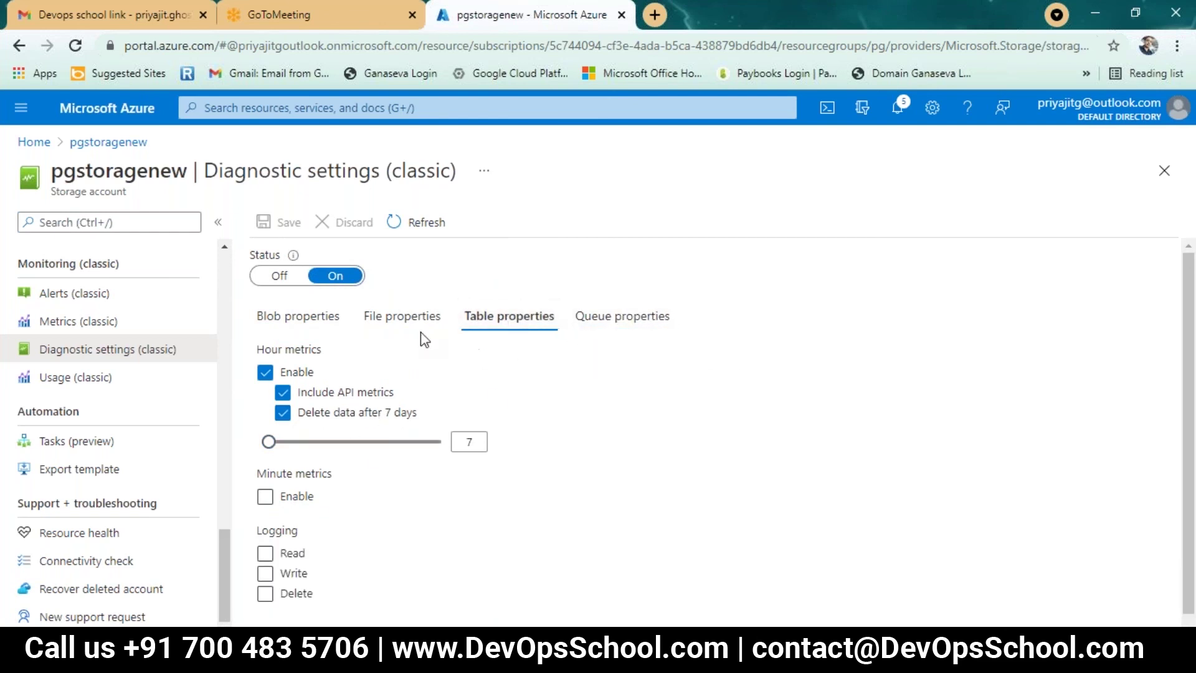
left_click(408, 318)
left_click(325, 321)
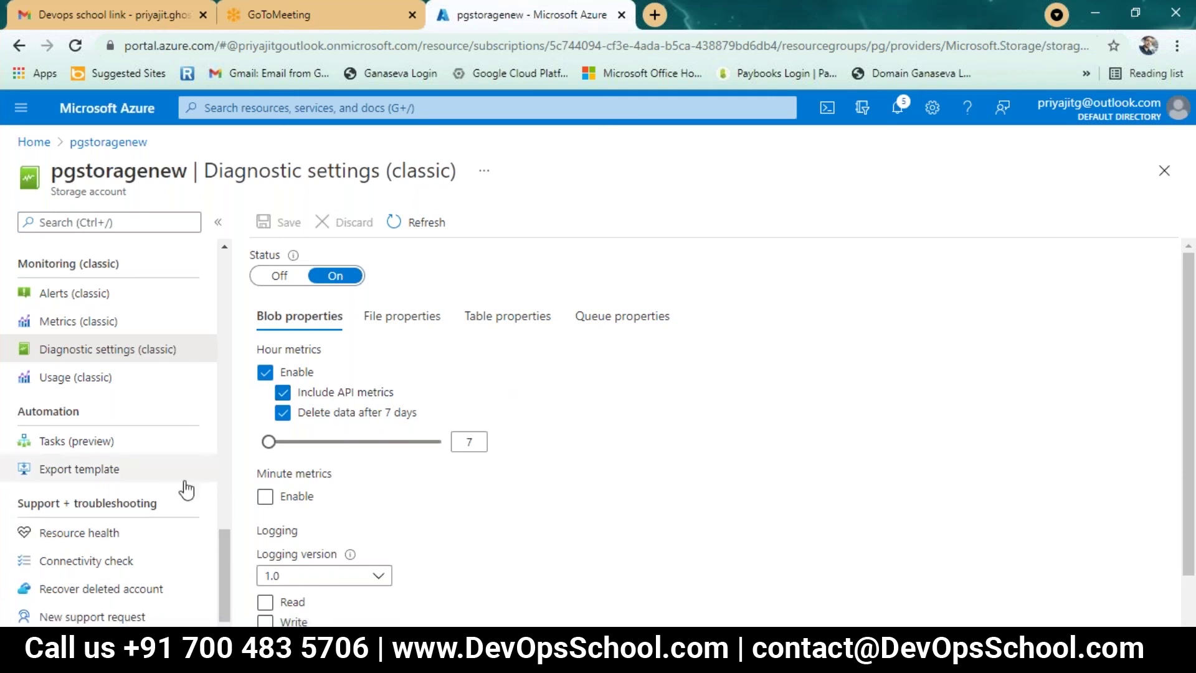
Return to the overview of pgstoragenew and look through its security, networking and data management sections.
scroll(200, 437, "up", 10)
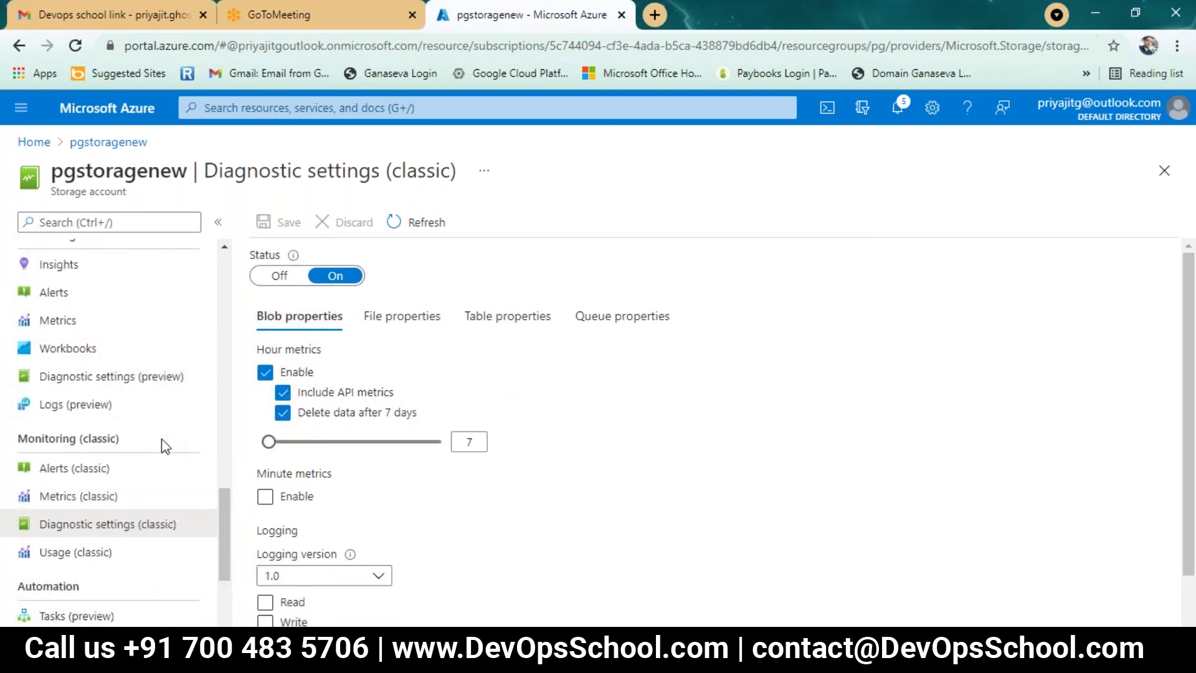
scroll(162, 440, "up", 5)
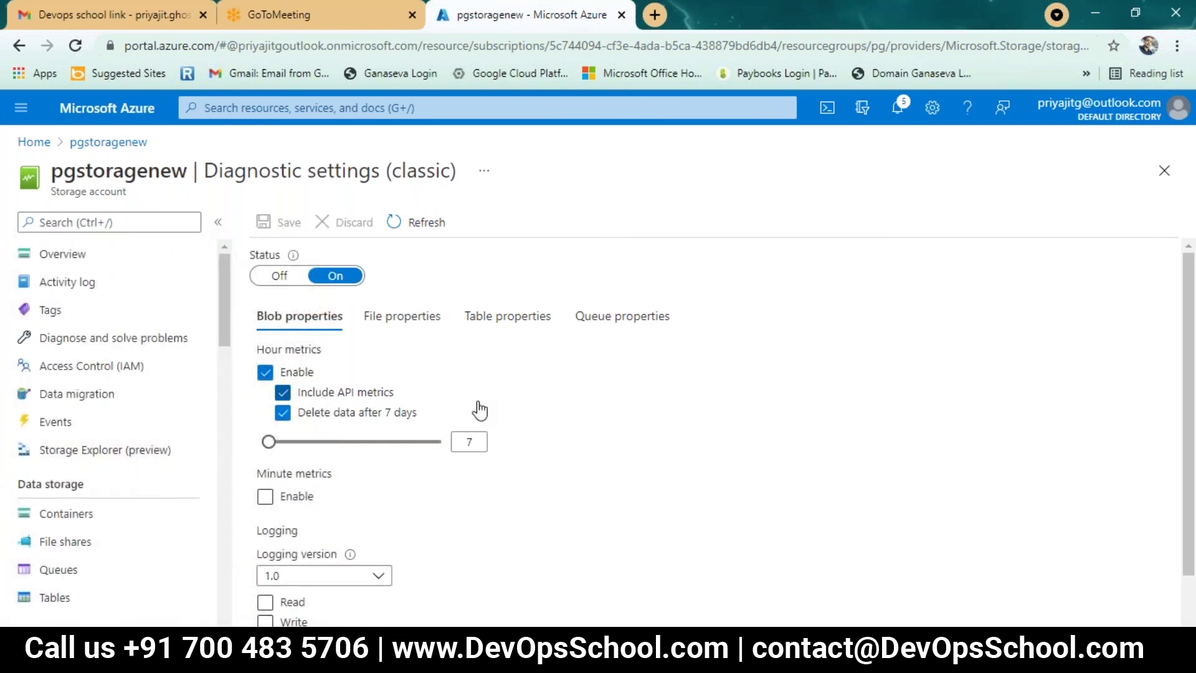
left_click(134, 144)
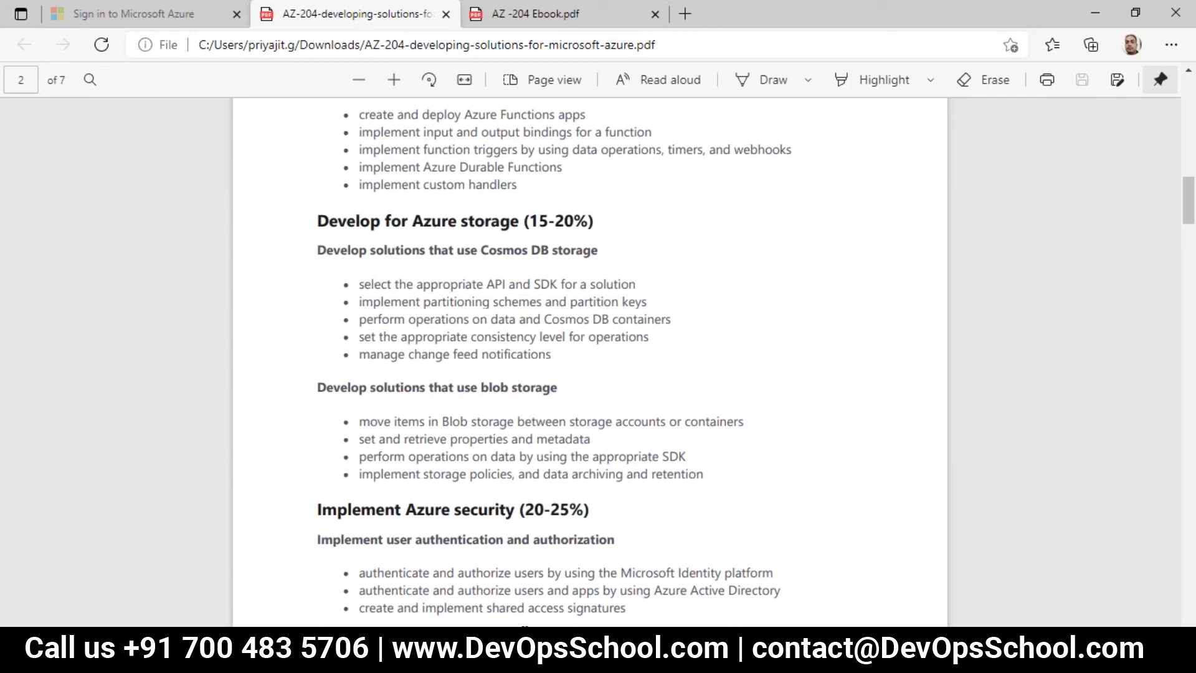
left_click(1098, 13)
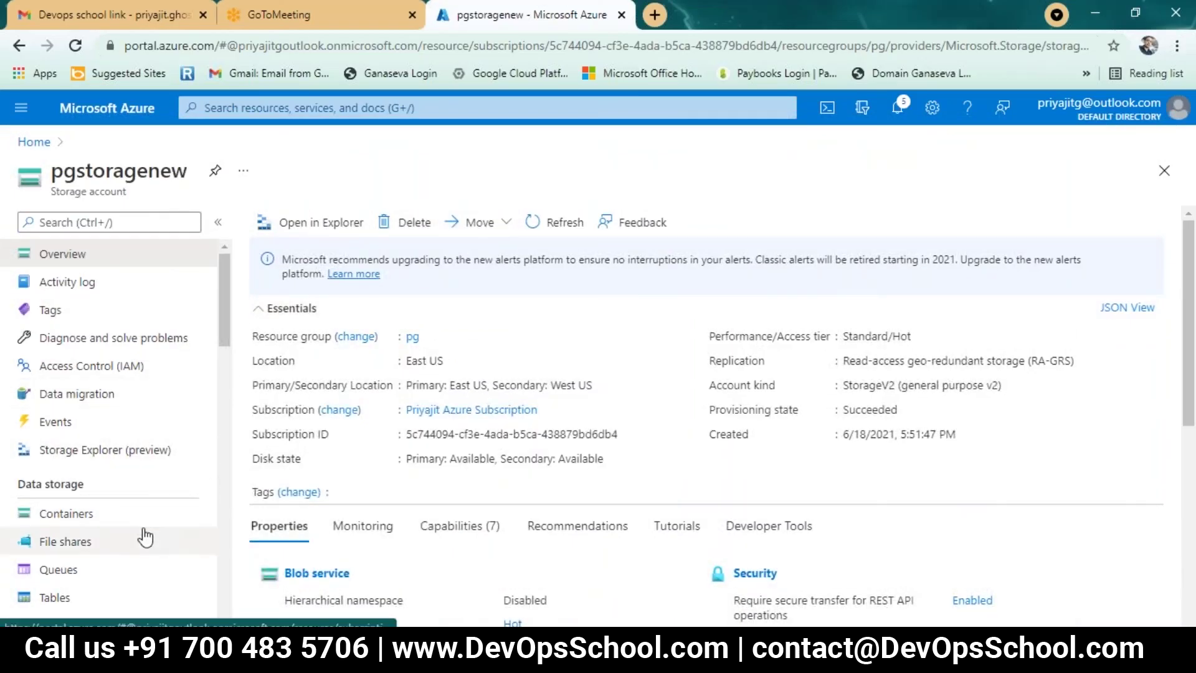
scroll(145, 537, "down", 5)
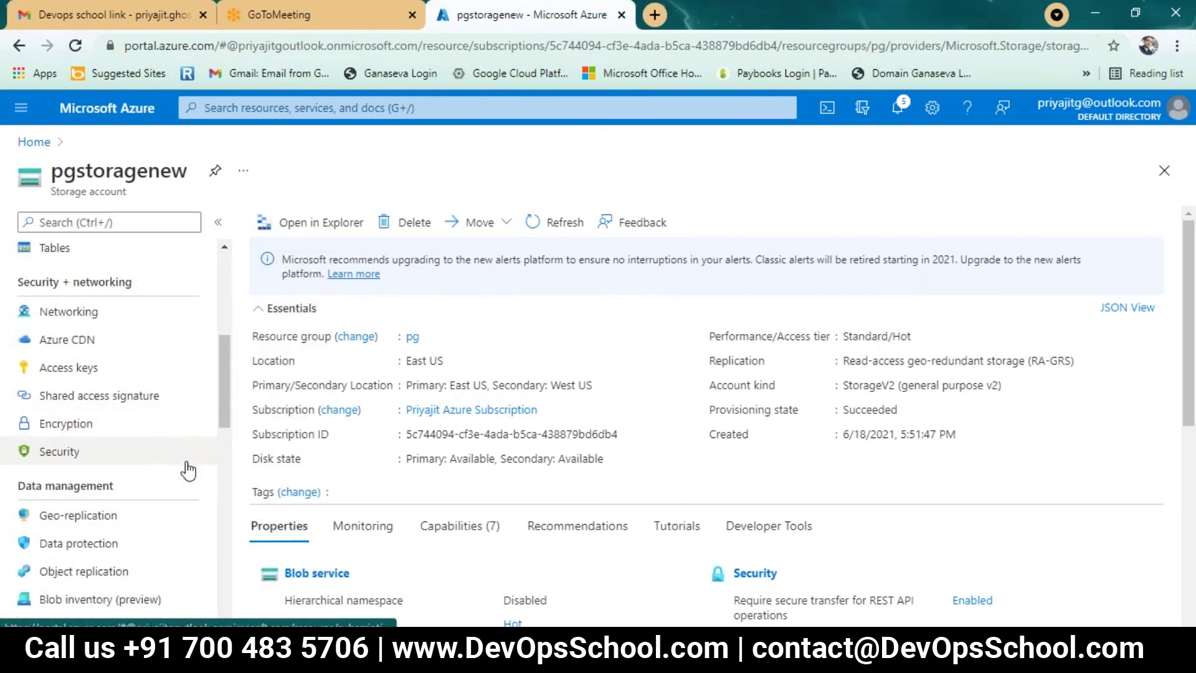
scroll(189, 471, "up", 5)
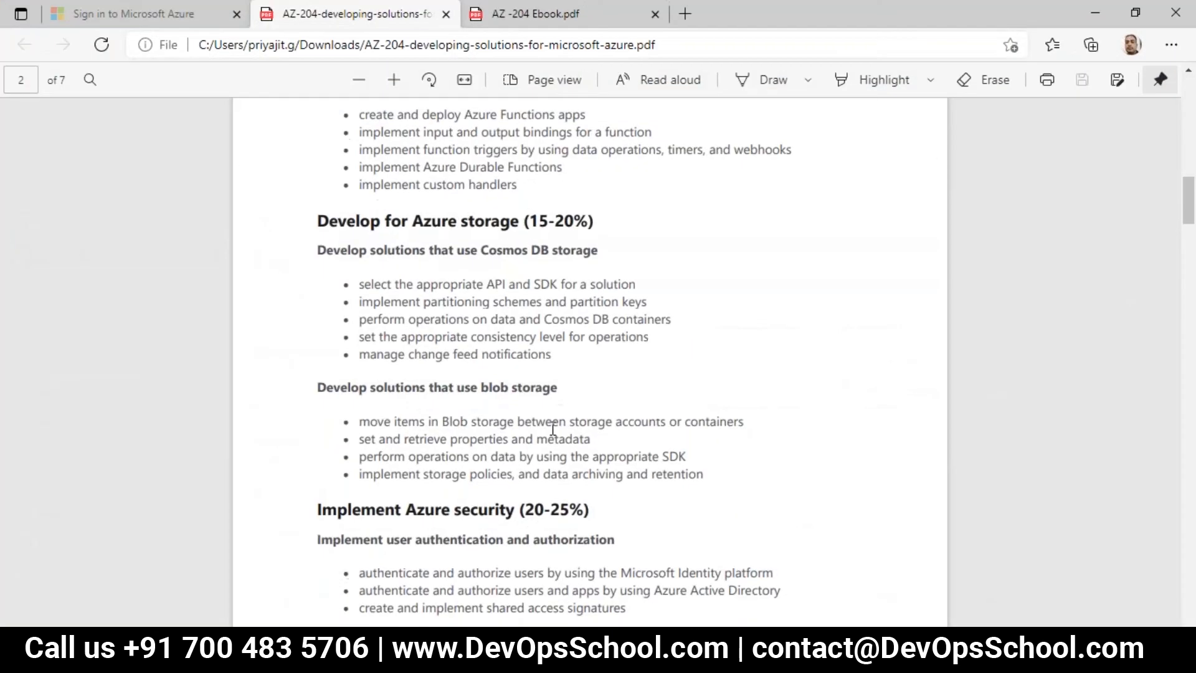
Review the Azure storage objectives in the AZ-204 PDF, covering Cosmos DB and blob storage, and mark the properties and metadata item.
scroll(553, 429, "up", 3)
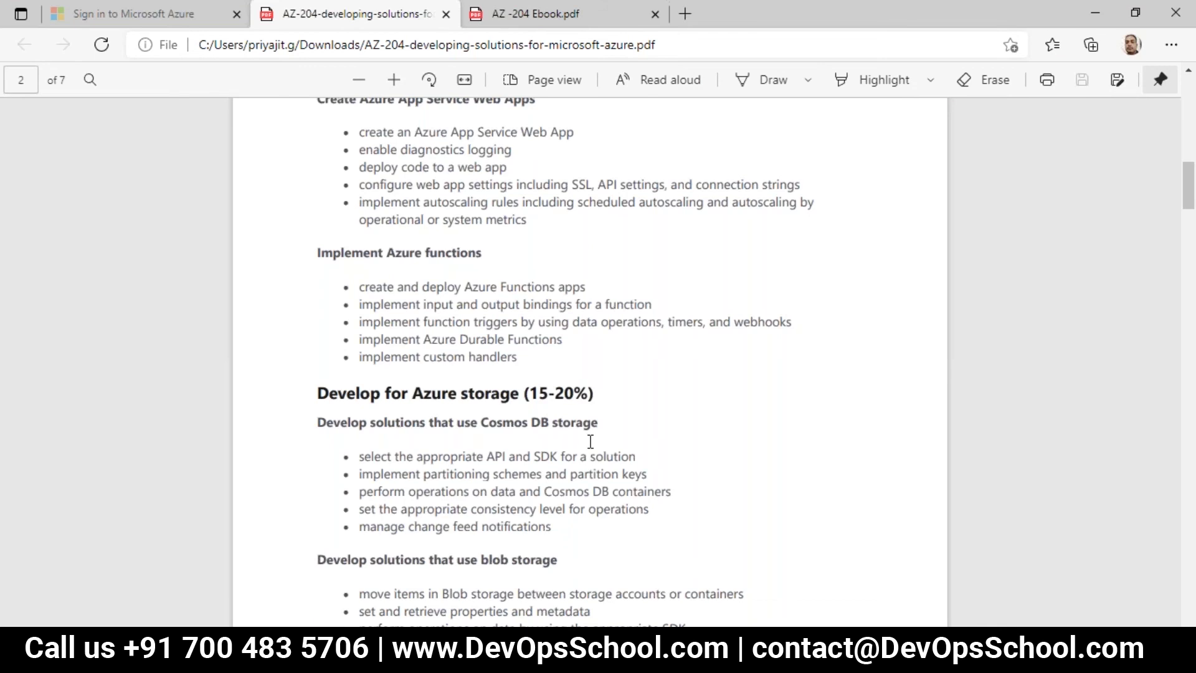
scroll(586, 443, "down", 1)
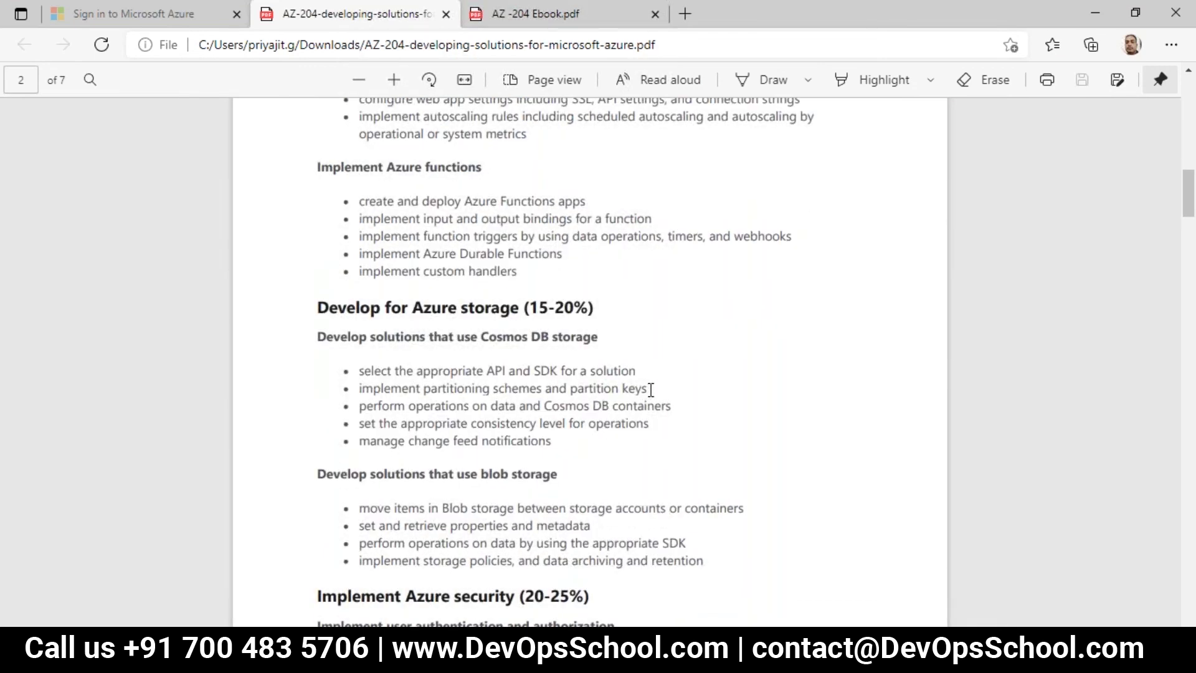
scroll(607, 557, "down", 2)
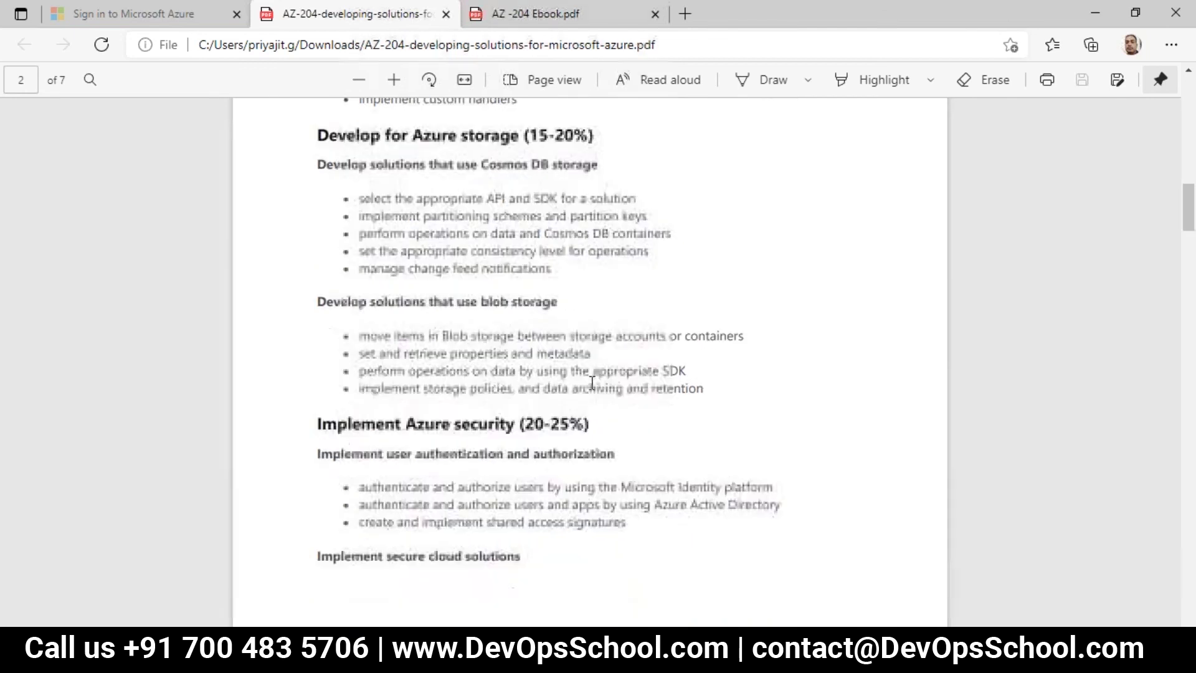
left_click_drag(360, 354, 589, 372)
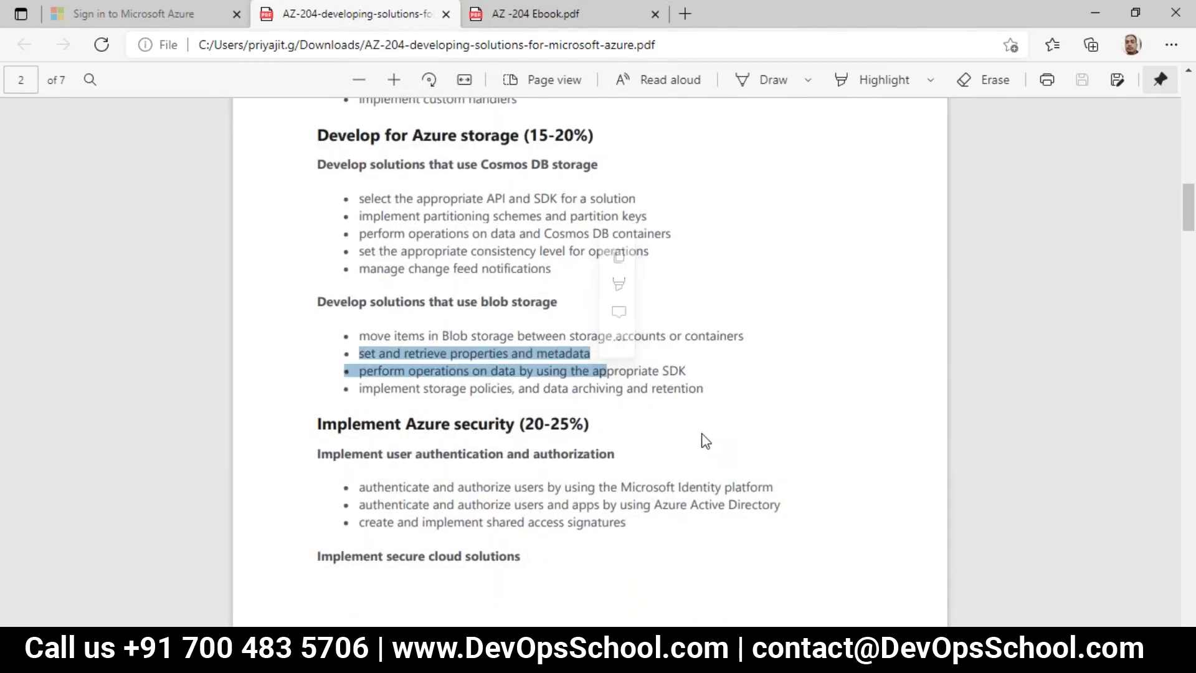
left_click(399, 335)
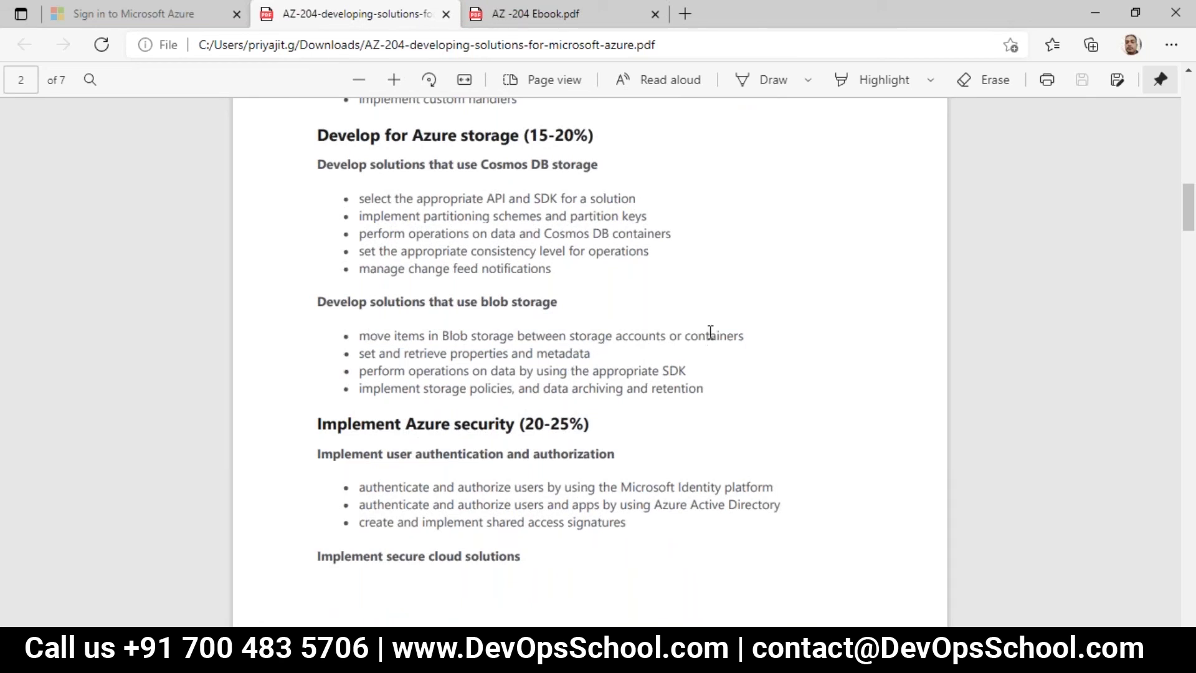
Switch back to the Azure portal and, in pgstoragenew's data migration, set the resource type to Azure Blobs and list the transfer scenarios.
left_click(1103, 11)
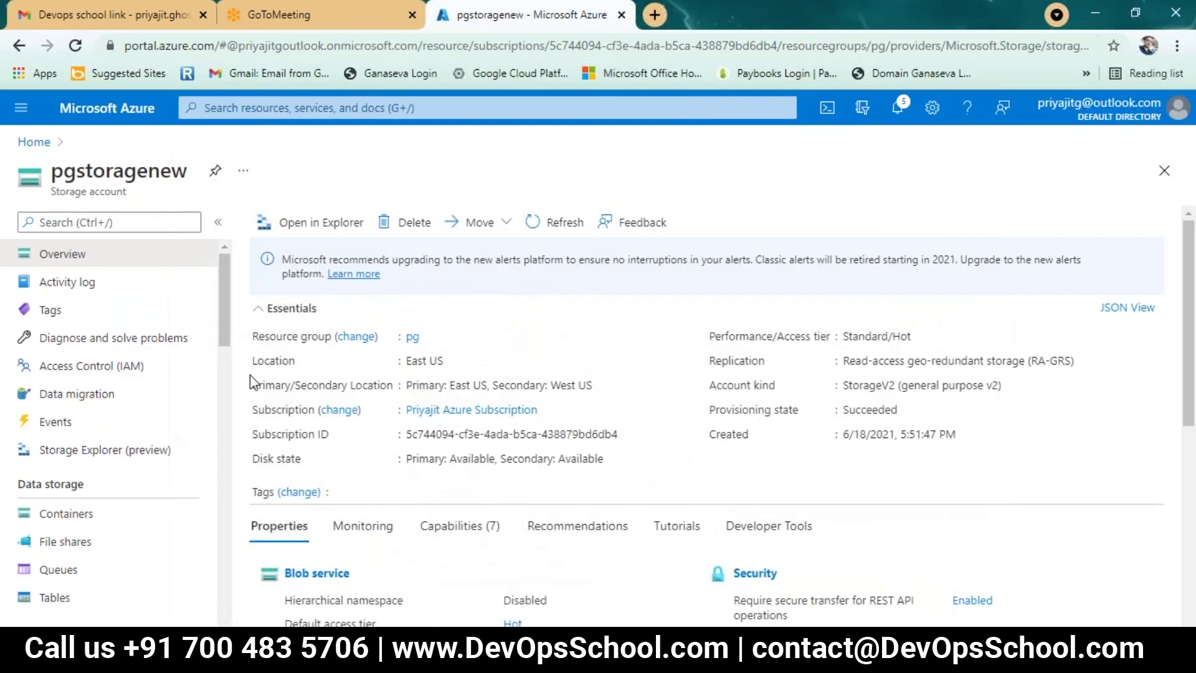
left_click(77, 394)
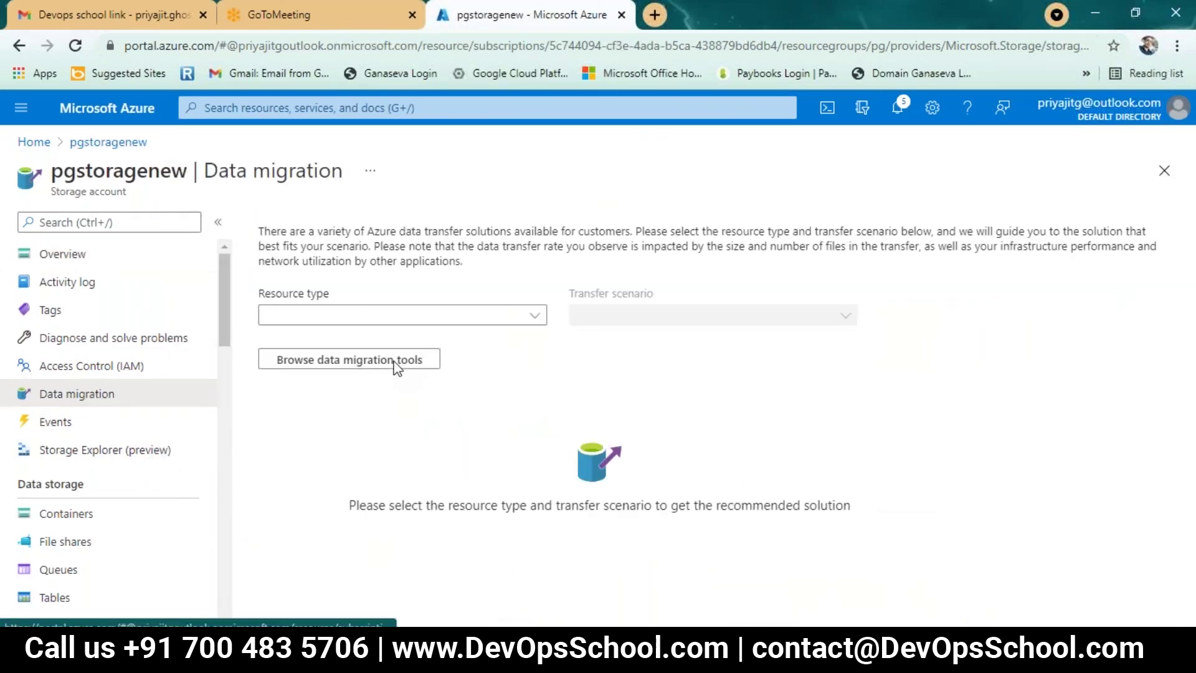
left_click(529, 318)
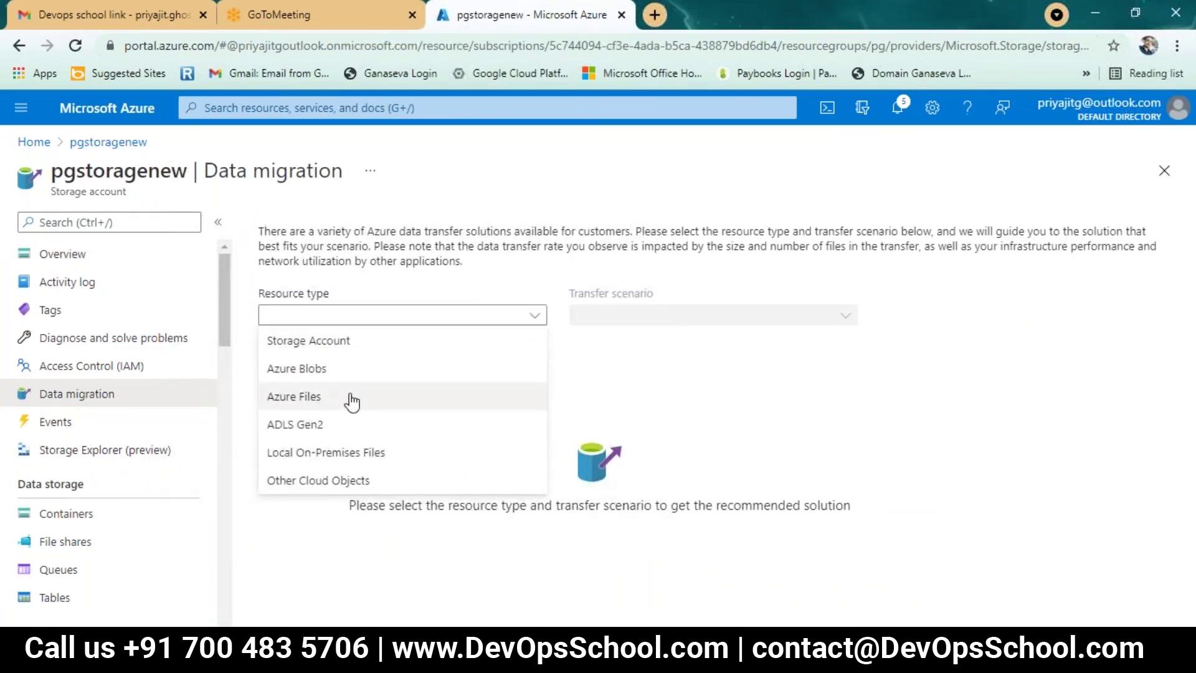
left_click(365, 369)
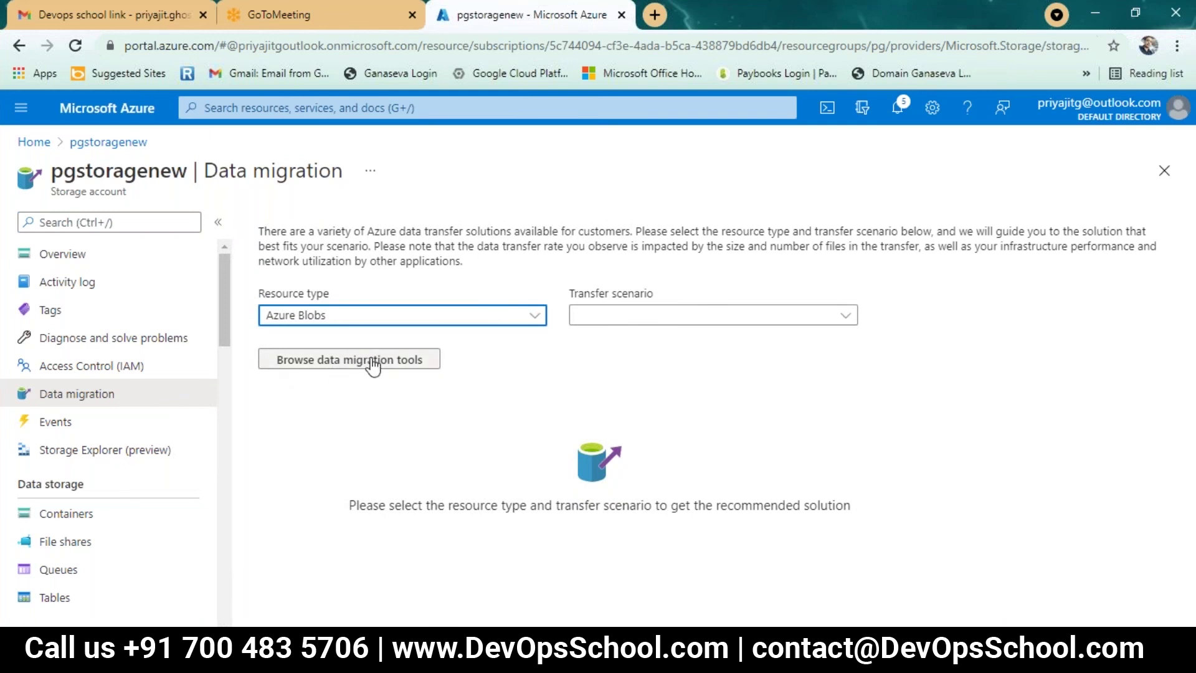
left_click(660, 334)
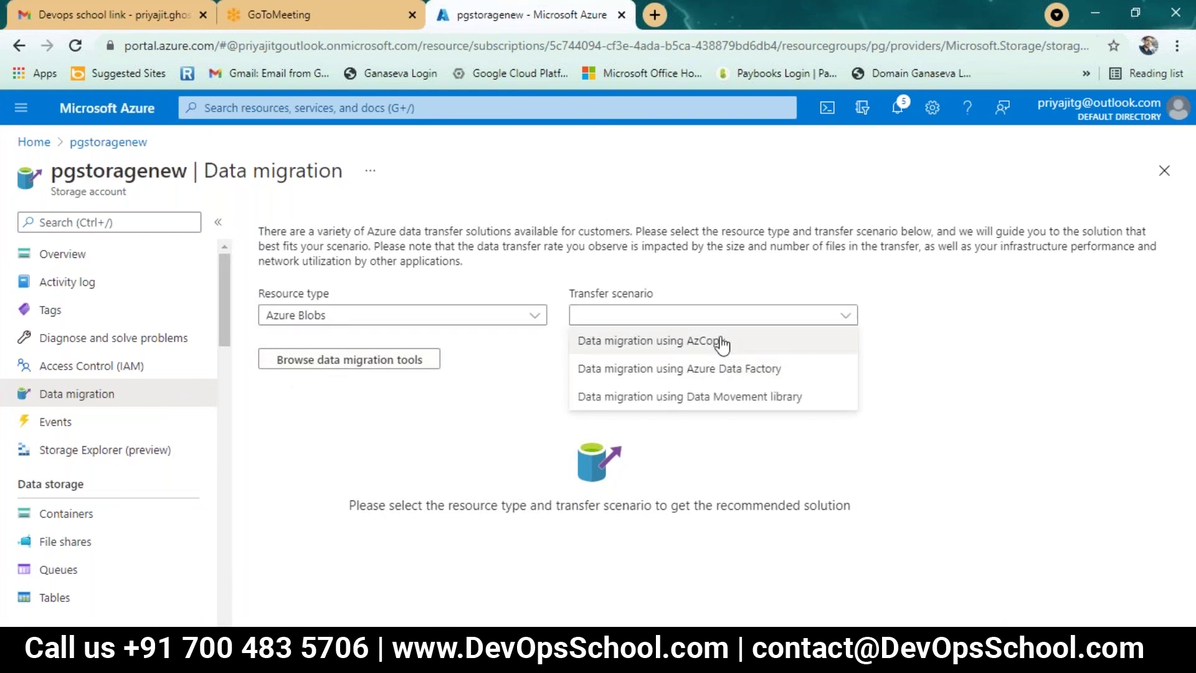